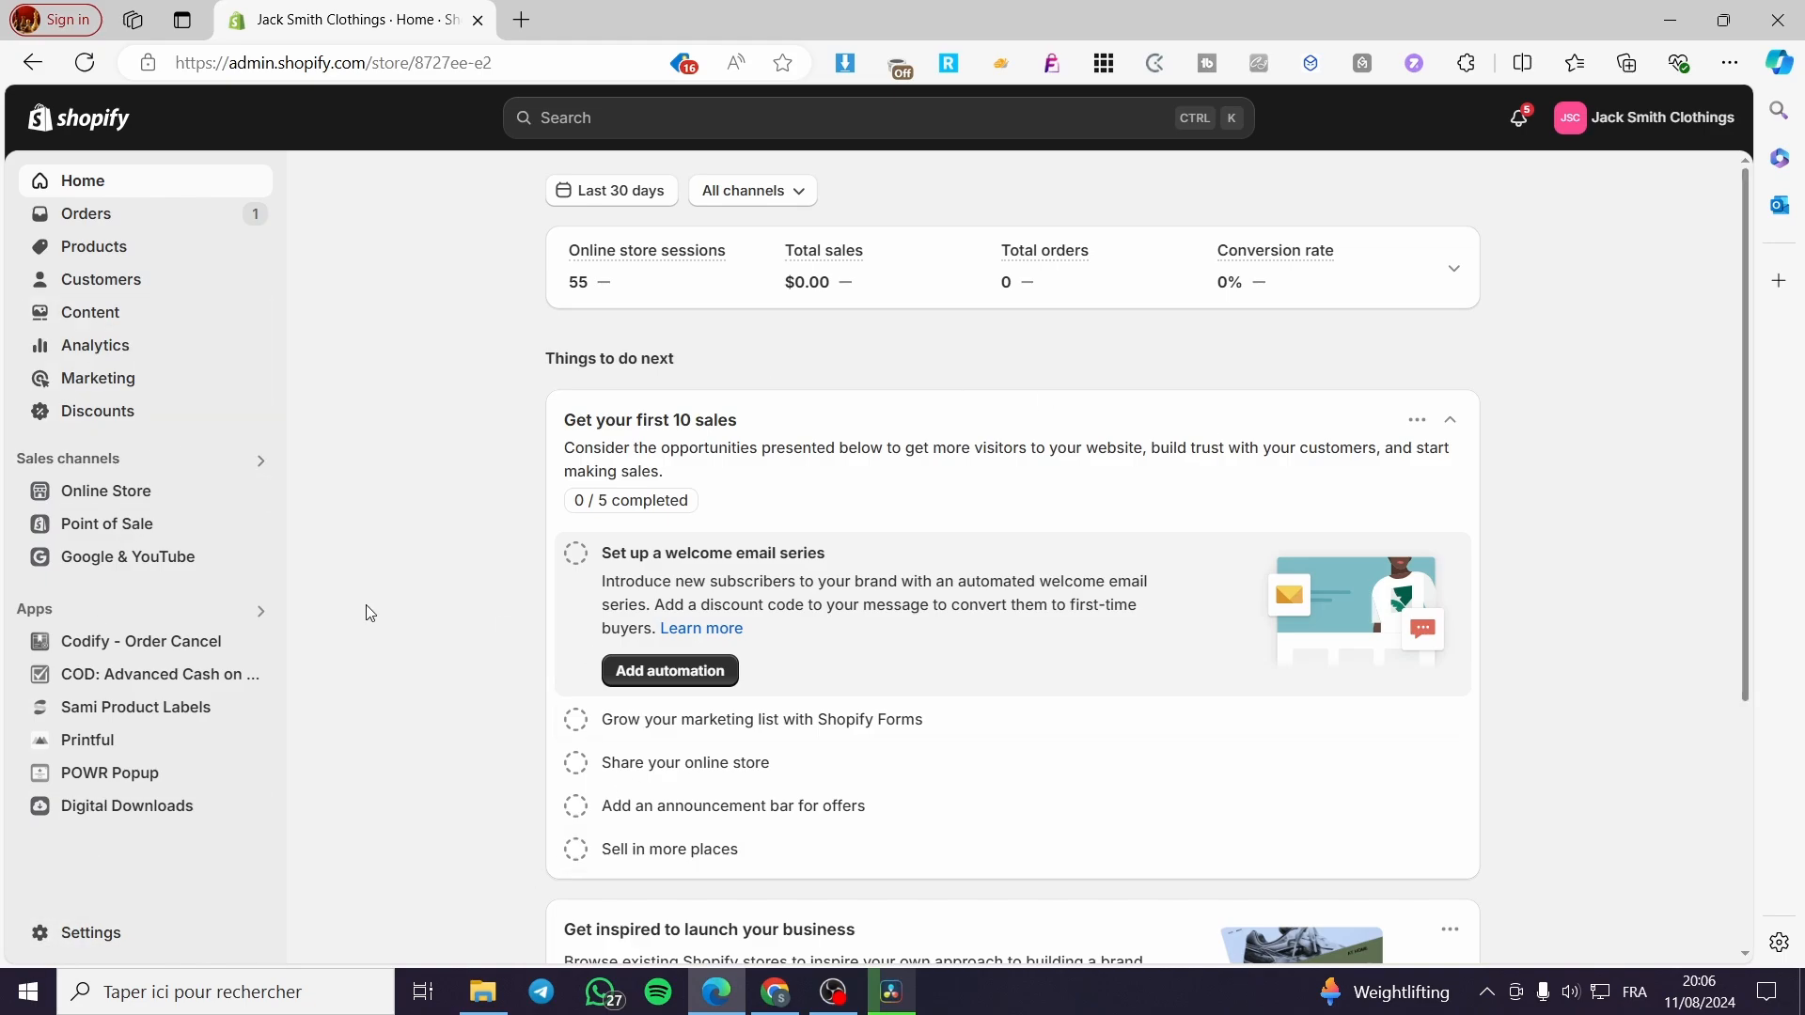
Open the store's product list and start adding a new product, placing the cursor in its title.
{"action": "left_click", "coordinate": [107, 935]}
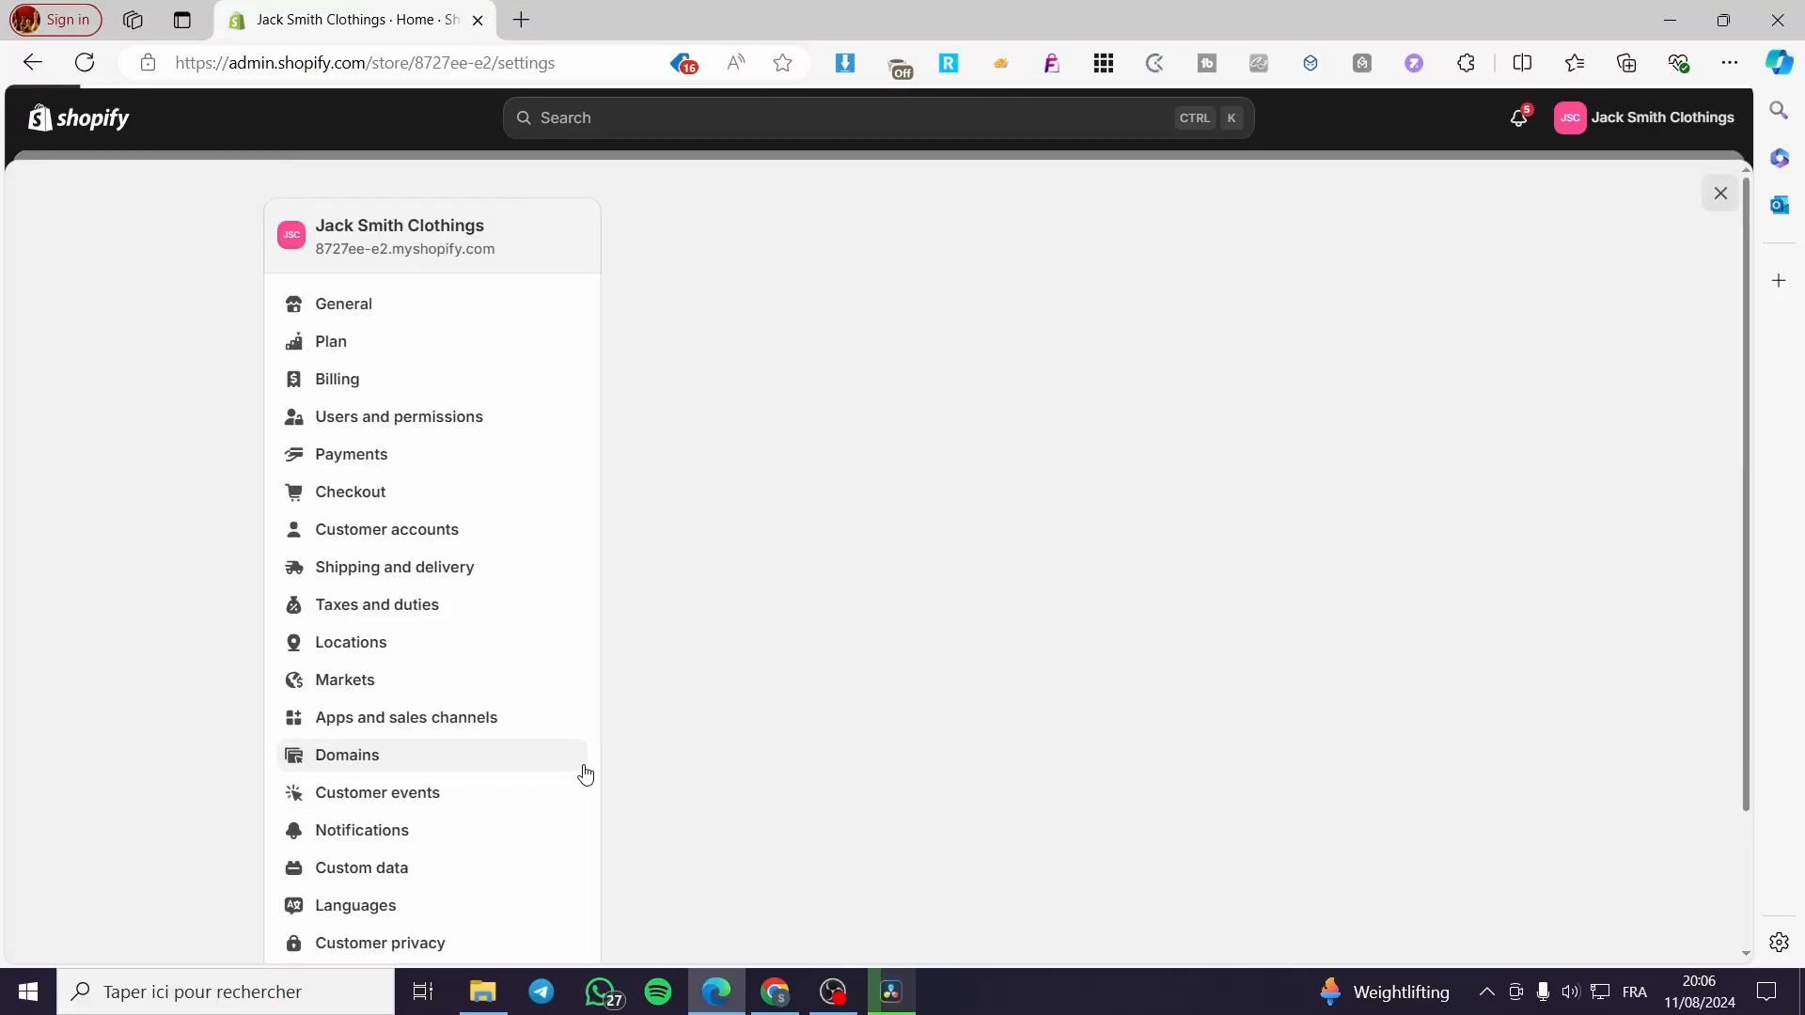
{"action": "left_click", "coordinate": [1721, 194]}
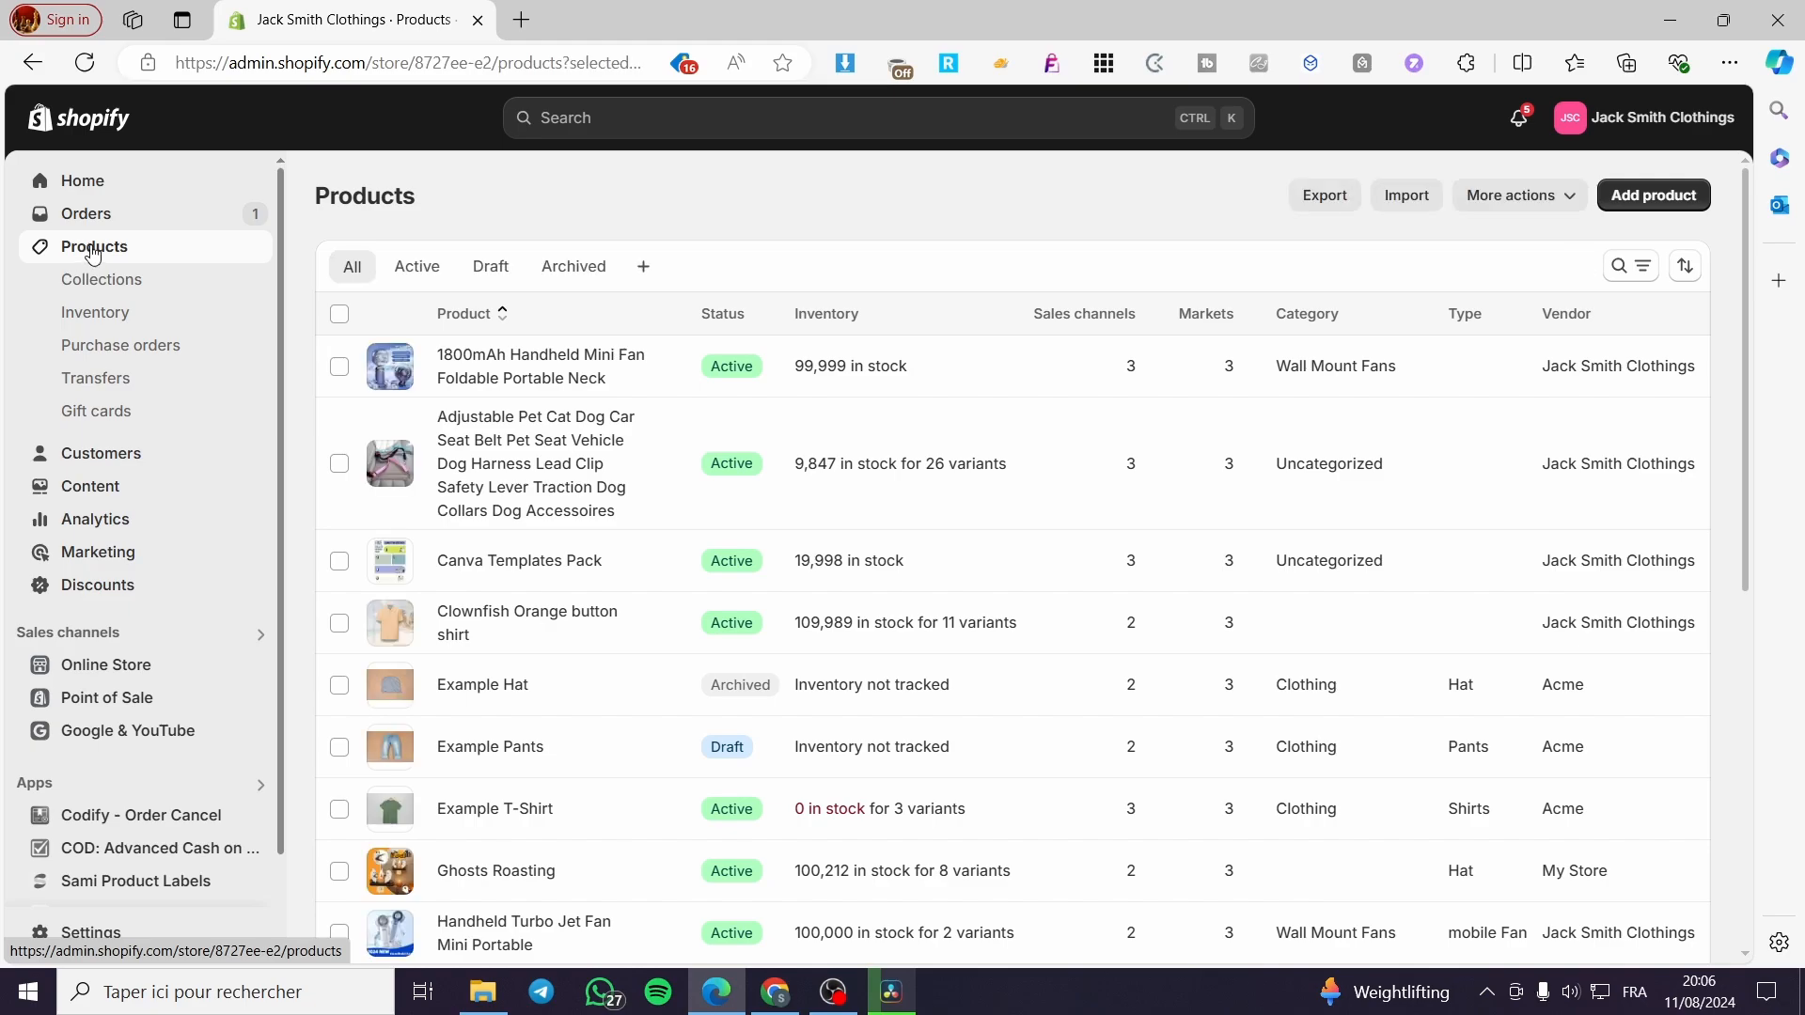
{"action": "left_click", "coordinate": [1687, 198]}
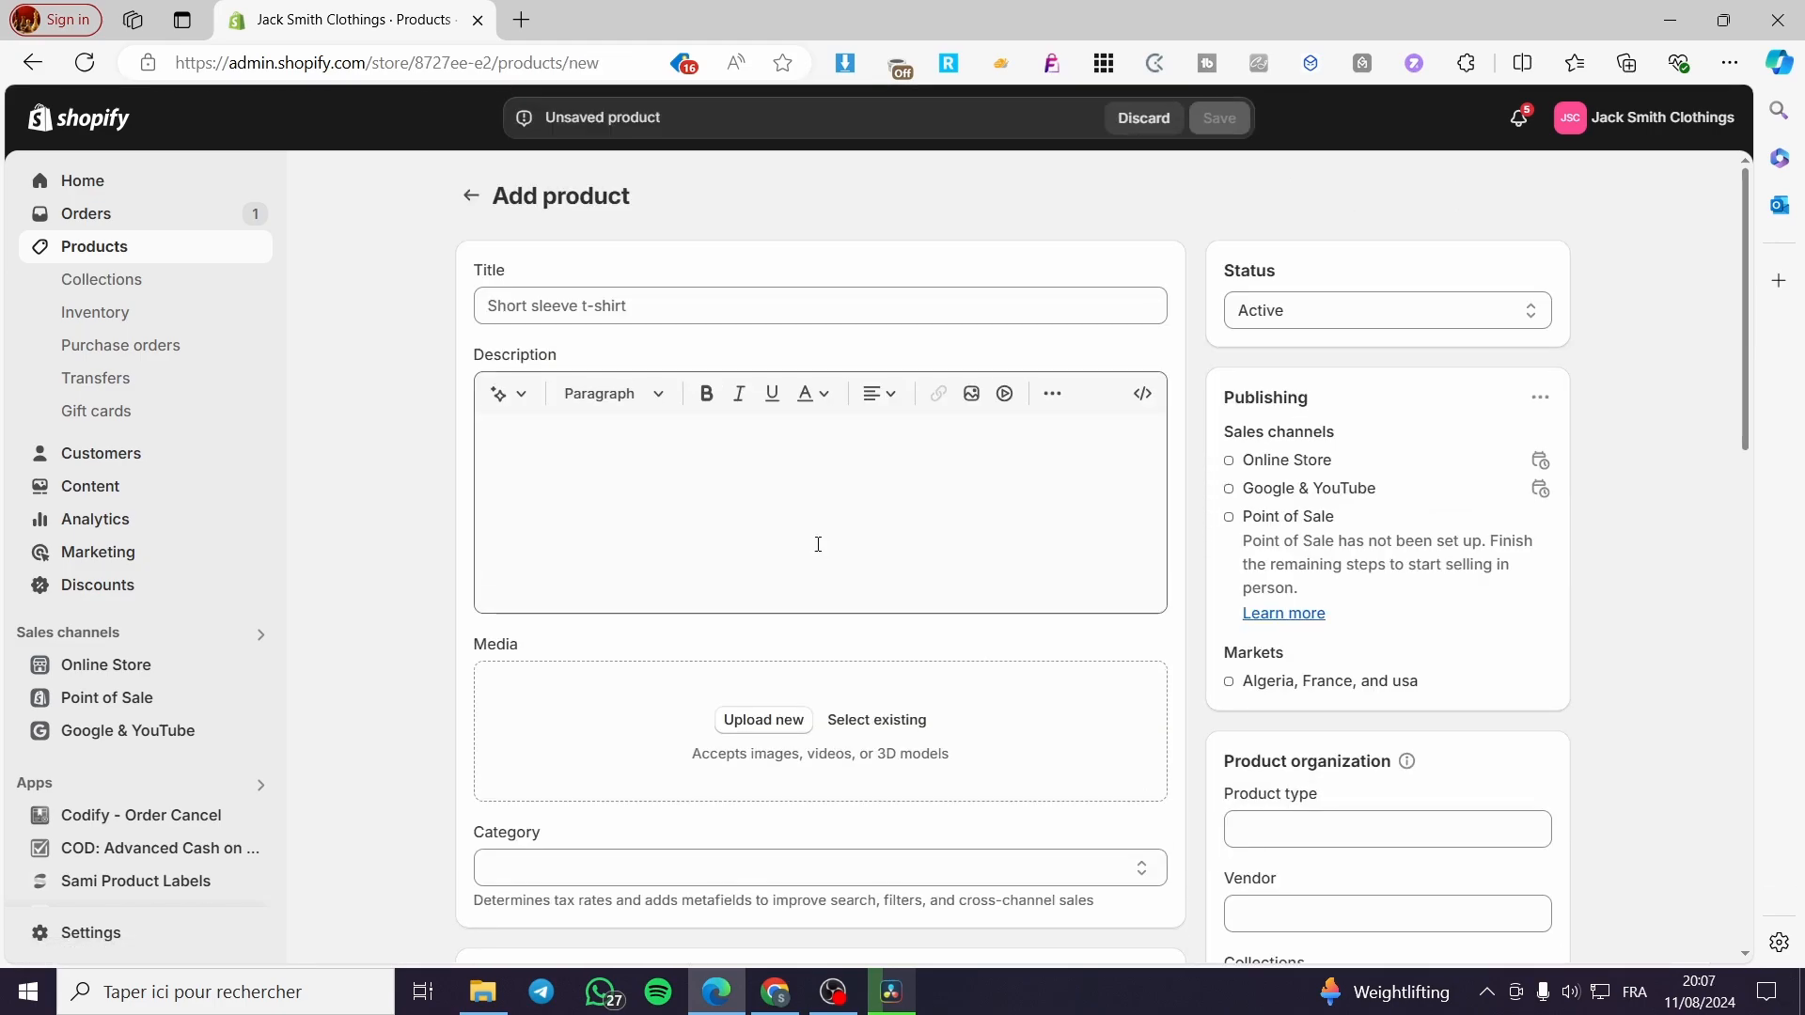
{"action": "left_click", "coordinate": [662, 311]}
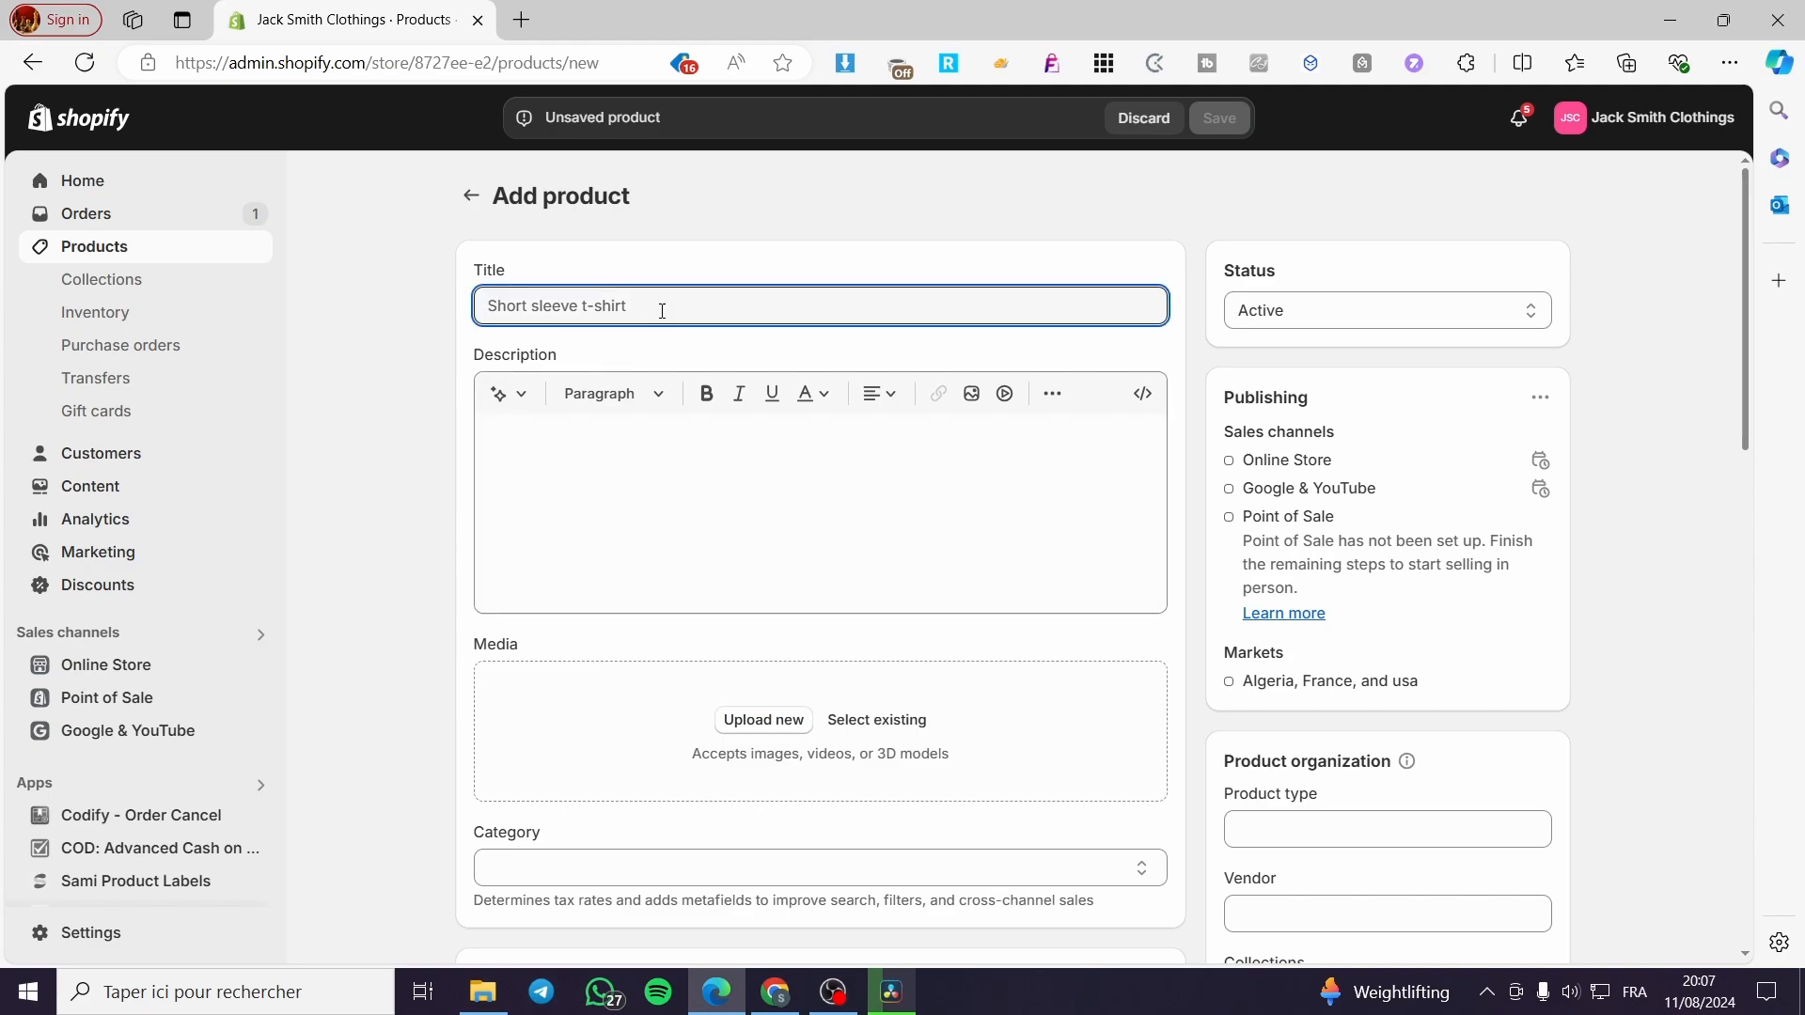
Switch to AliExpress by loading aliexpress.us in a new browser tab.
{"action": "left_click", "coordinate": [521, 19]}
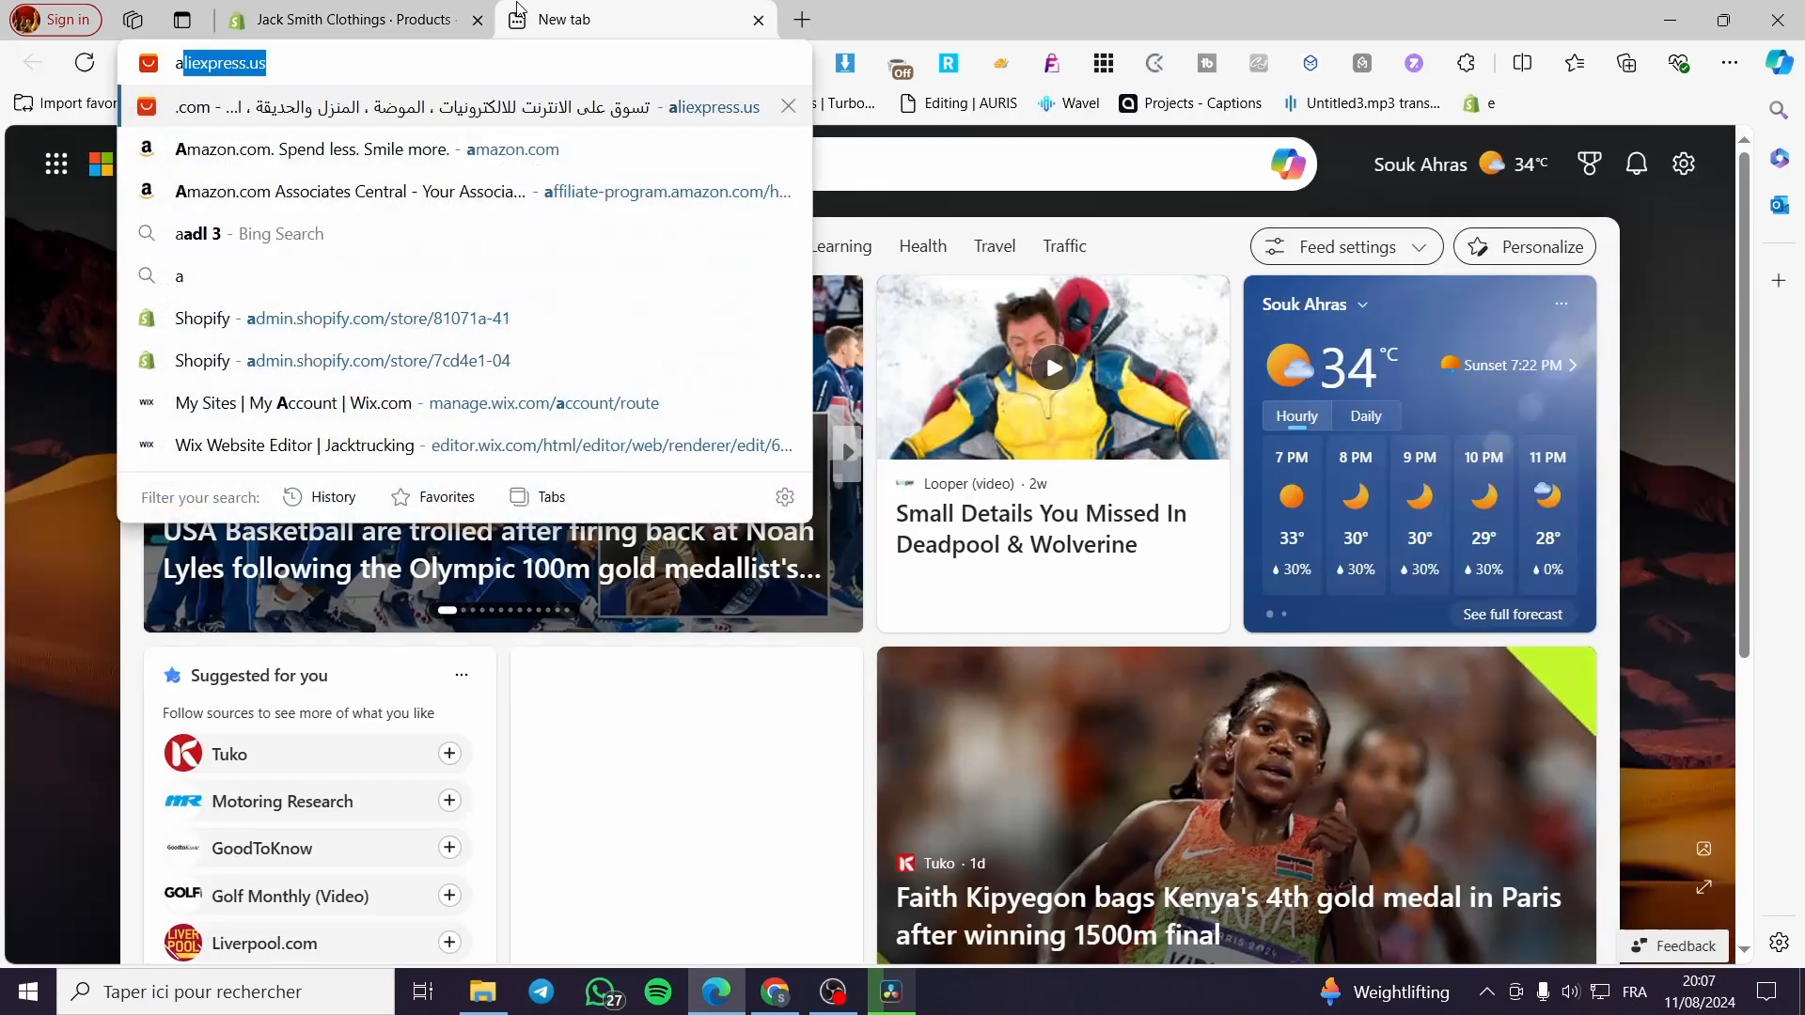
{"action": "type", "text": "aliexpress"}
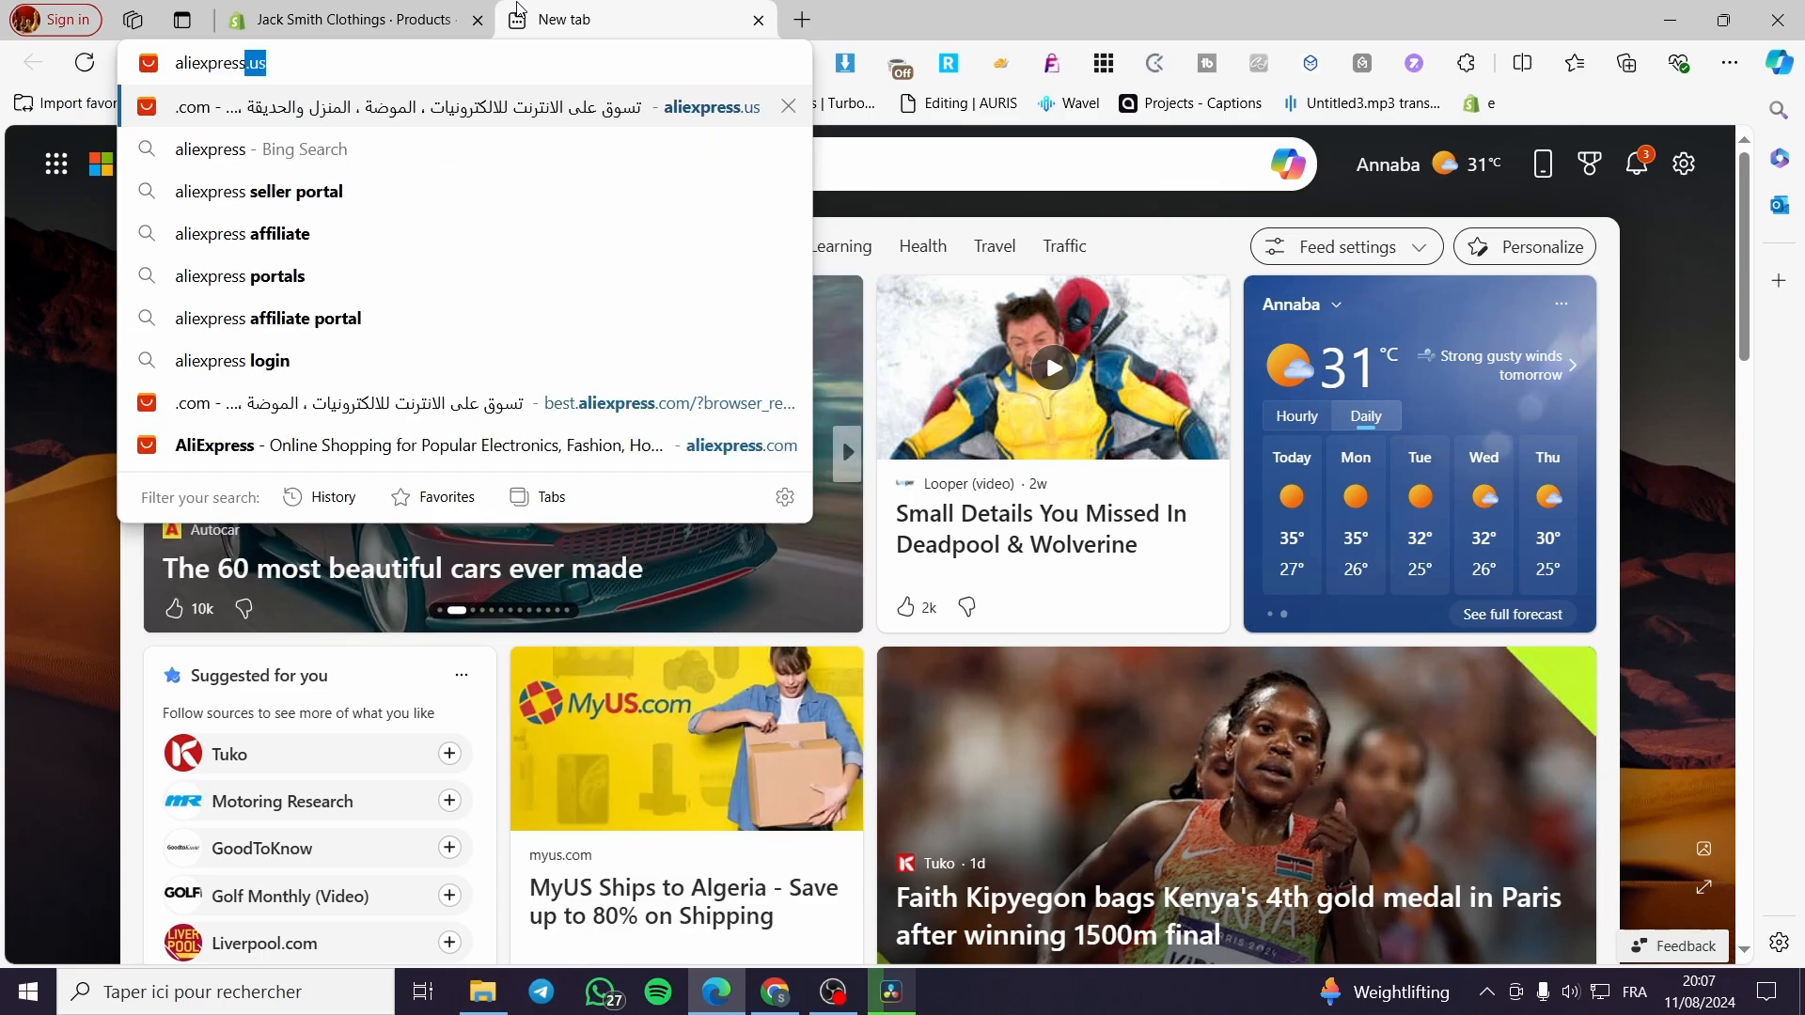
{"action": "type", "text": ".us"}
{"action": "key", "text": "Return"}
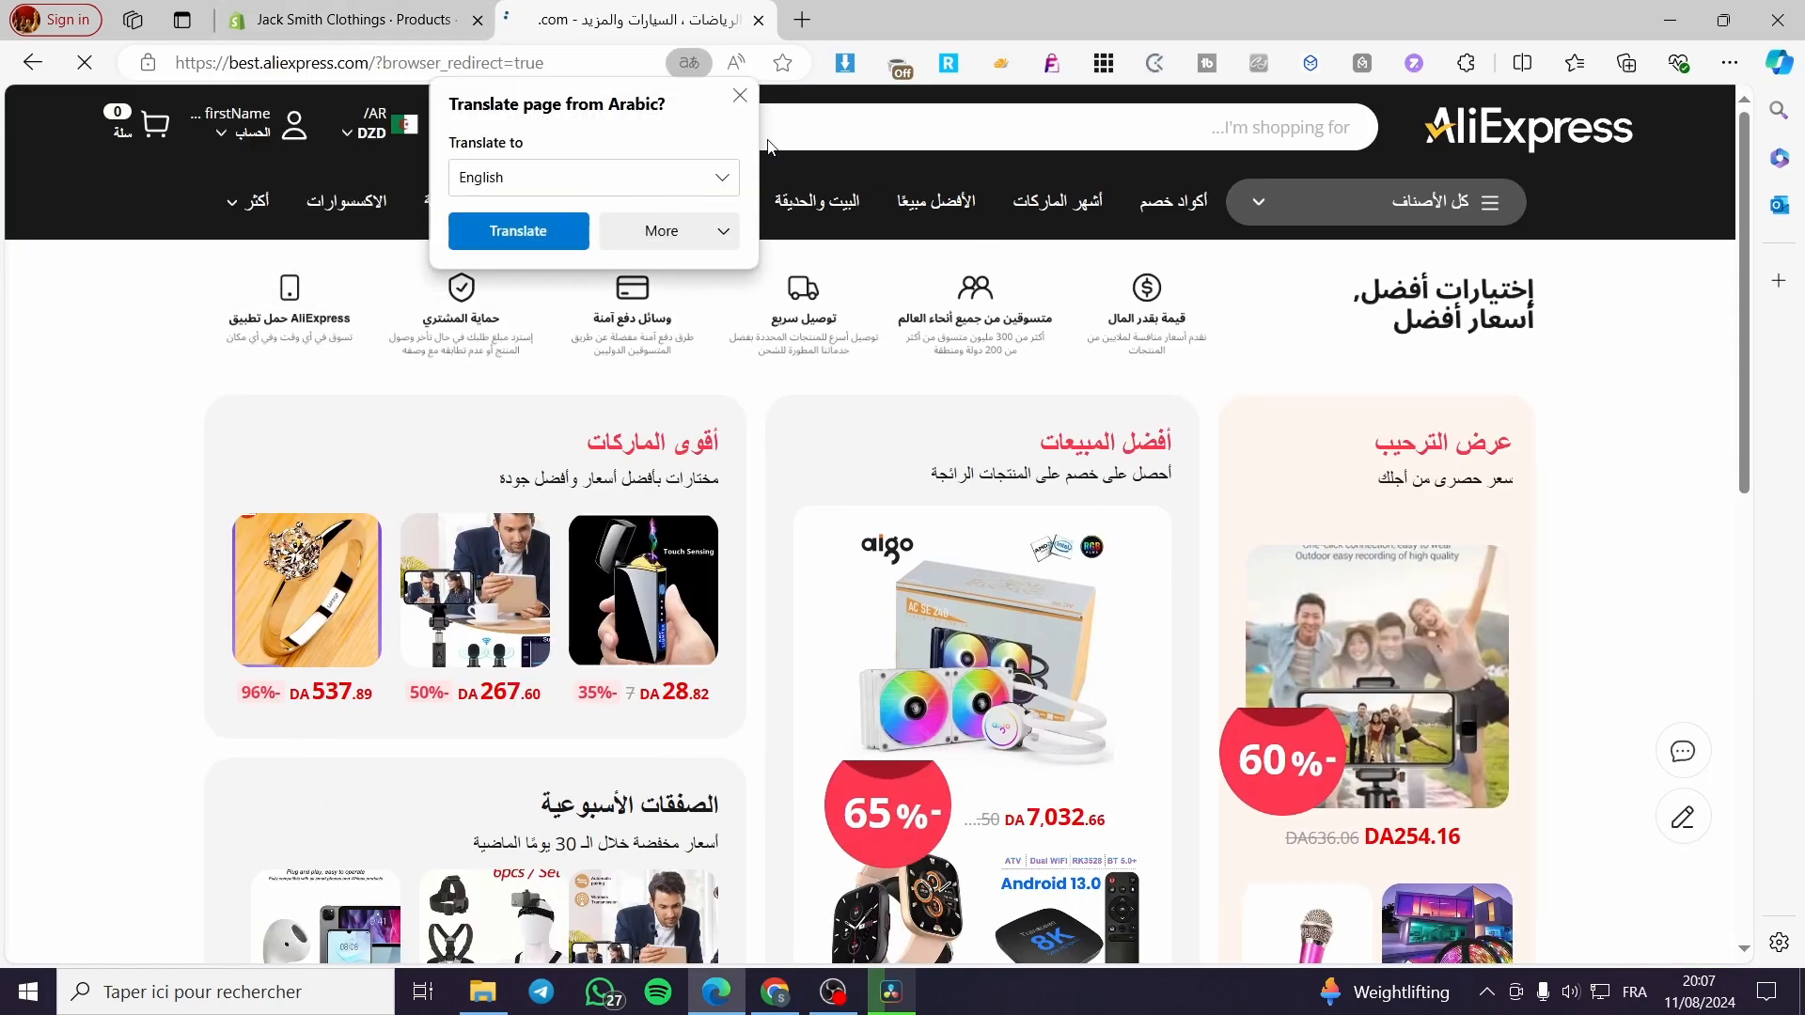
Dismiss the translation offer, then set the shipping country to the United States and the site language to English.
{"action": "left_click", "coordinate": [740, 96]}
{"action": "mouse_move", "coordinate": [374, 125]}
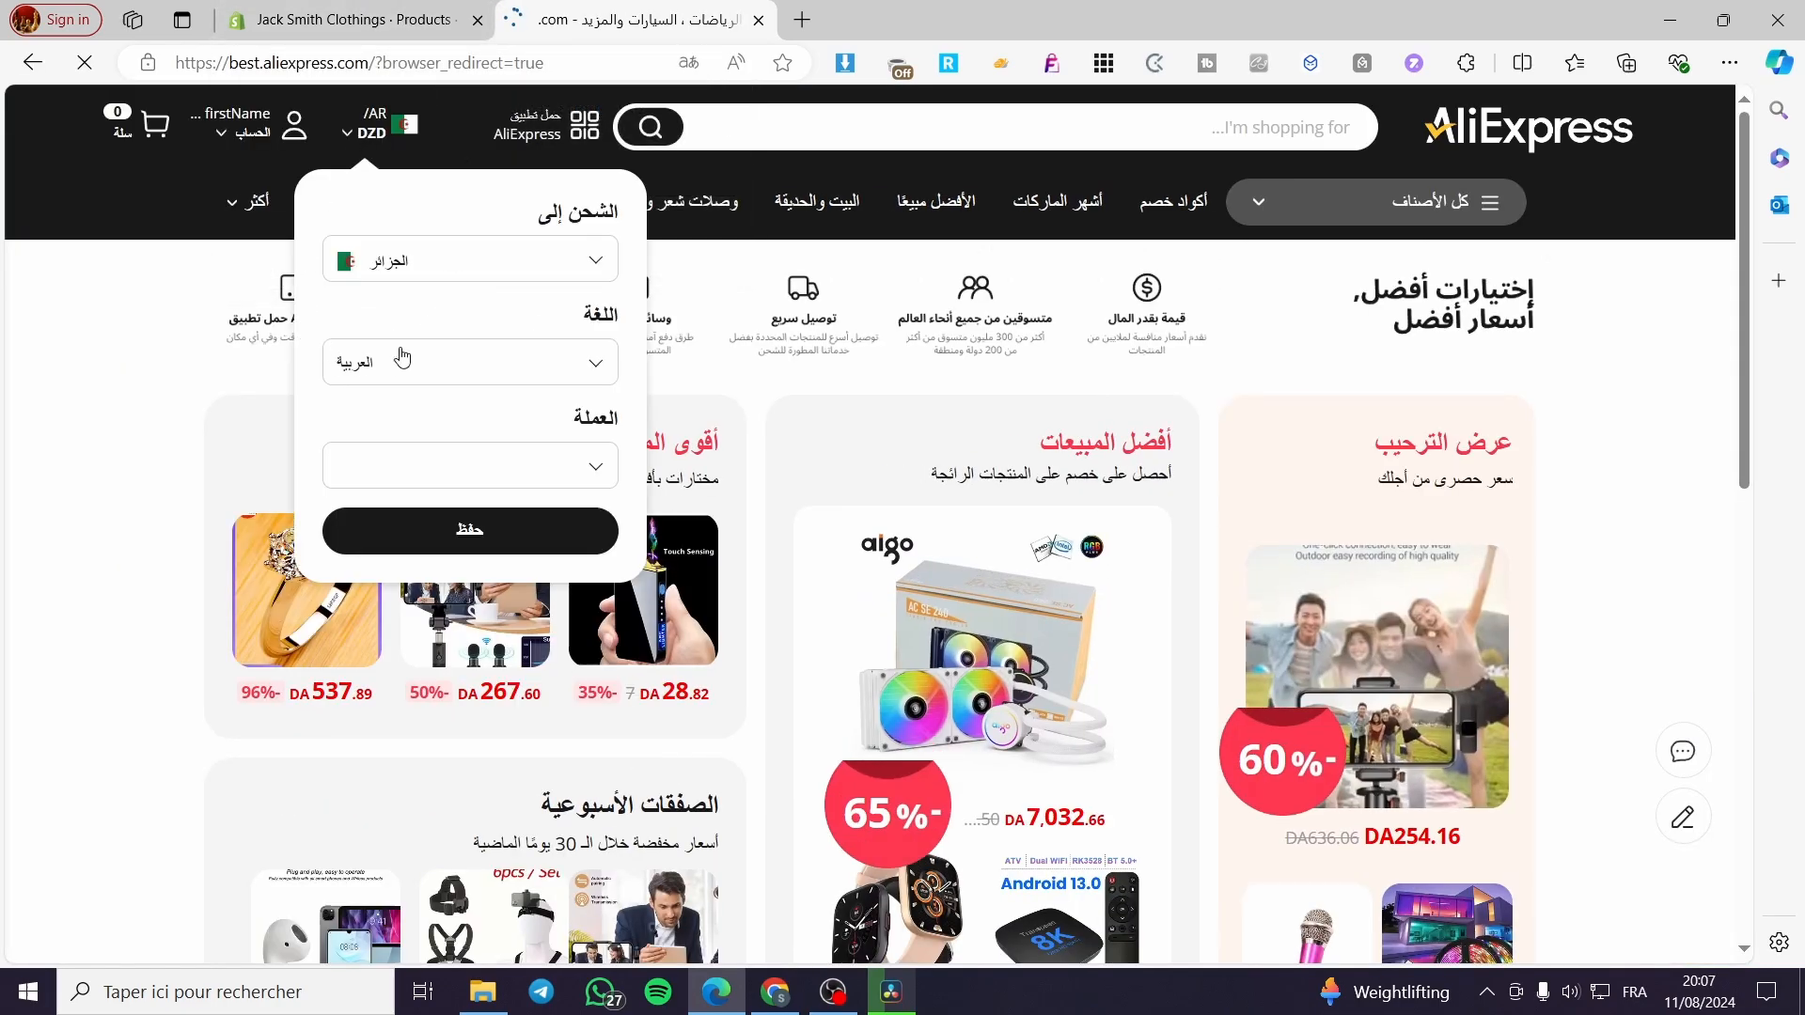
{"action": "left_click", "coordinate": [461, 272]}
{"action": "left_click", "coordinate": [451, 414]}
{"action": "left_click", "coordinate": [479, 474]}
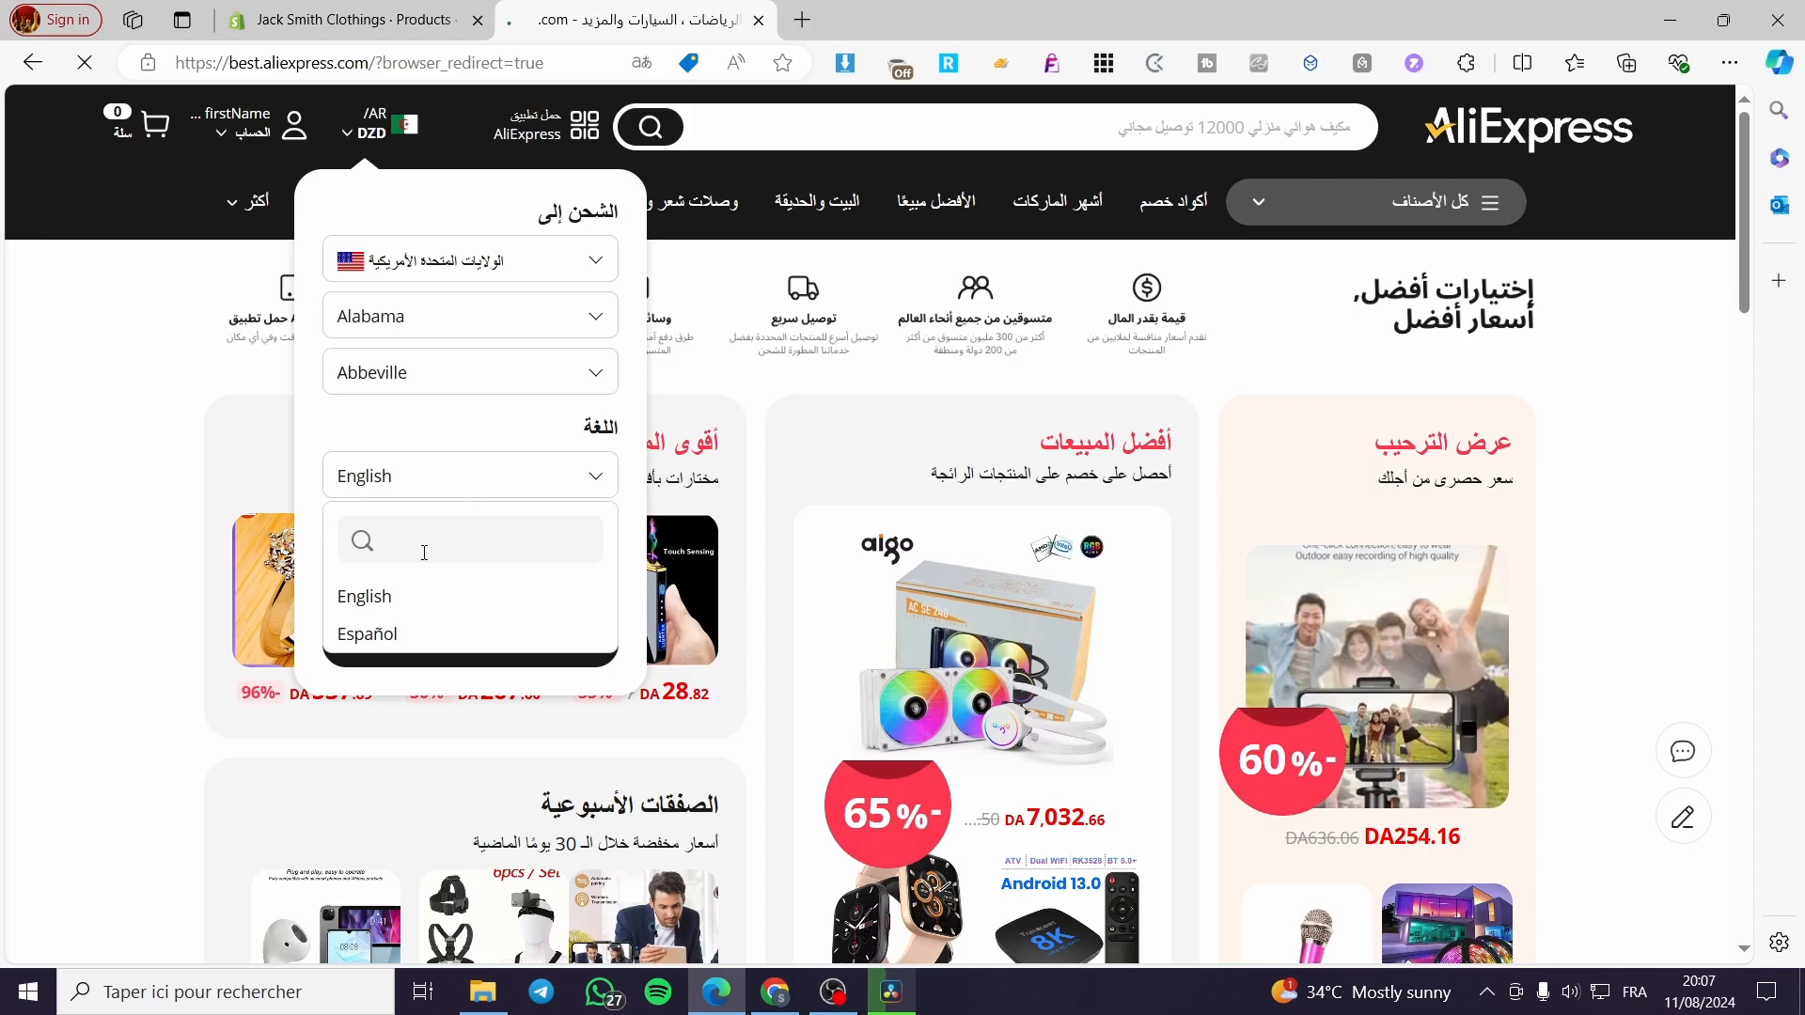
{"action": "left_click", "coordinate": [405, 599]}
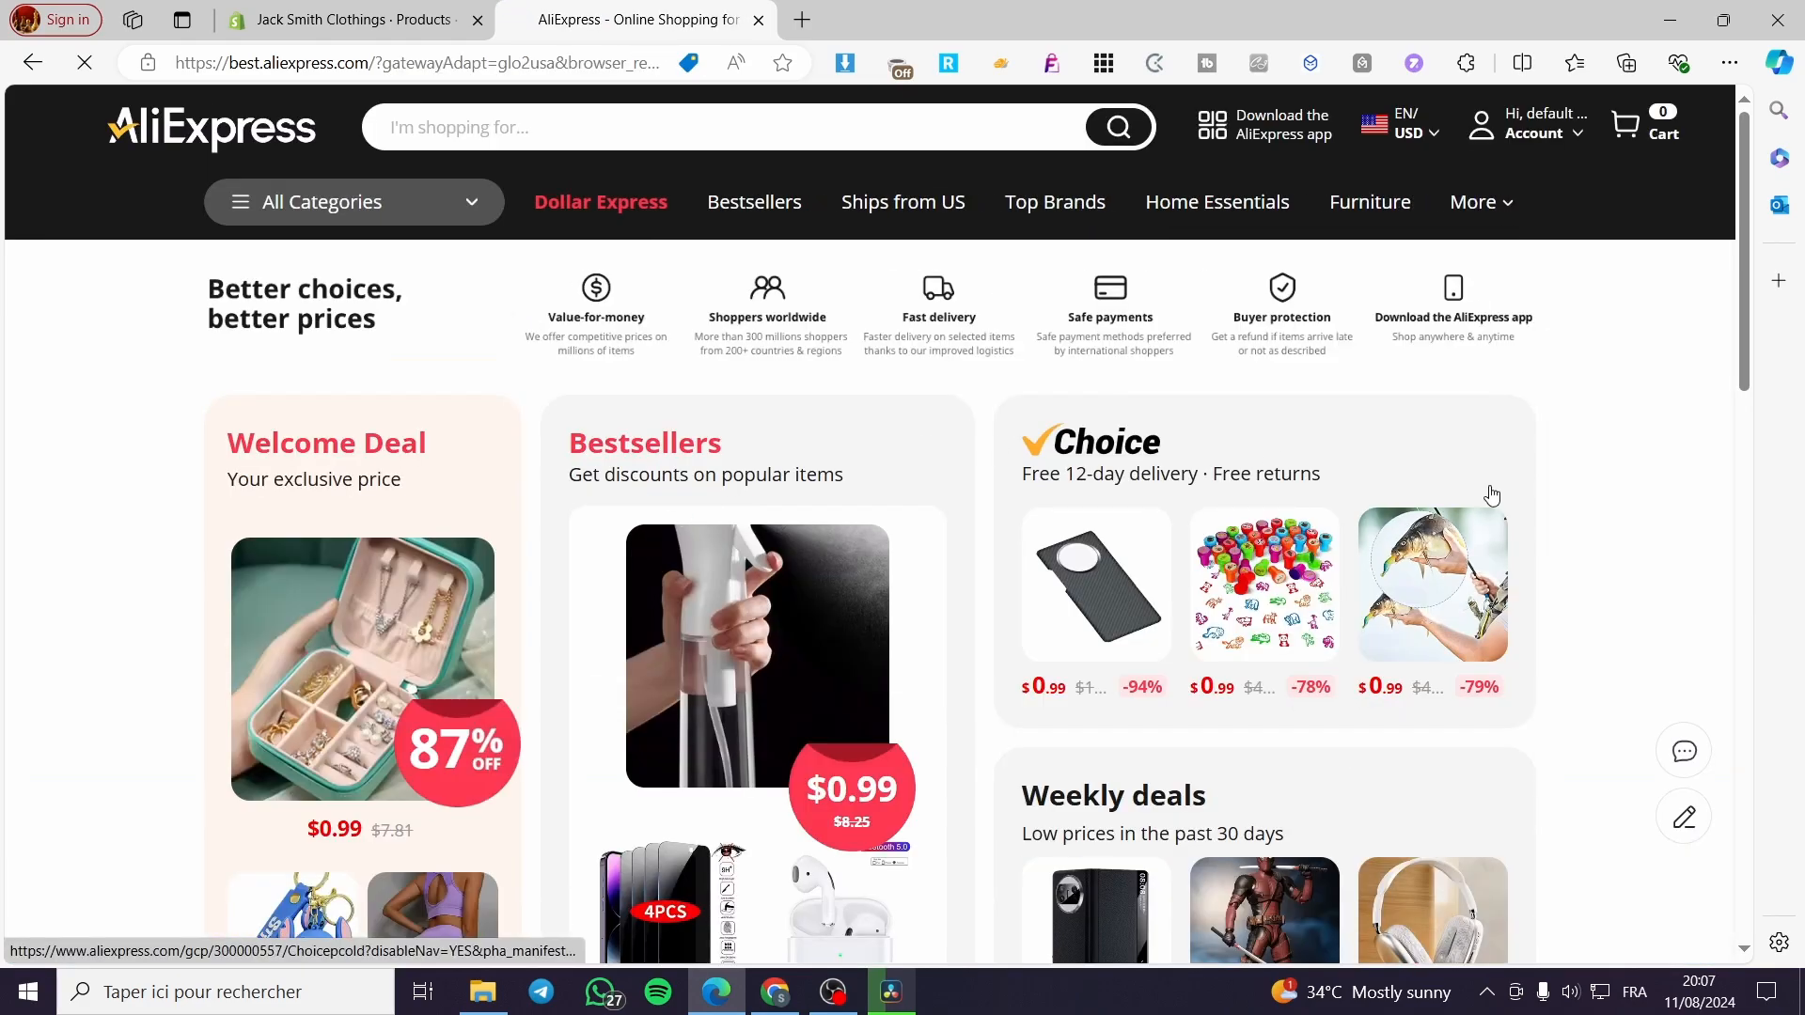
Dismiss the promotional overlay and look through the home page's Choice and More to Love product listings.
{"action": "scroll", "coordinate": [1264, 543], "scroll_direction": "down", "scroll_amount": 3}
{"action": "scroll", "coordinate": [1264, 544], "scroll_direction": "down", "scroll_amount": 4}
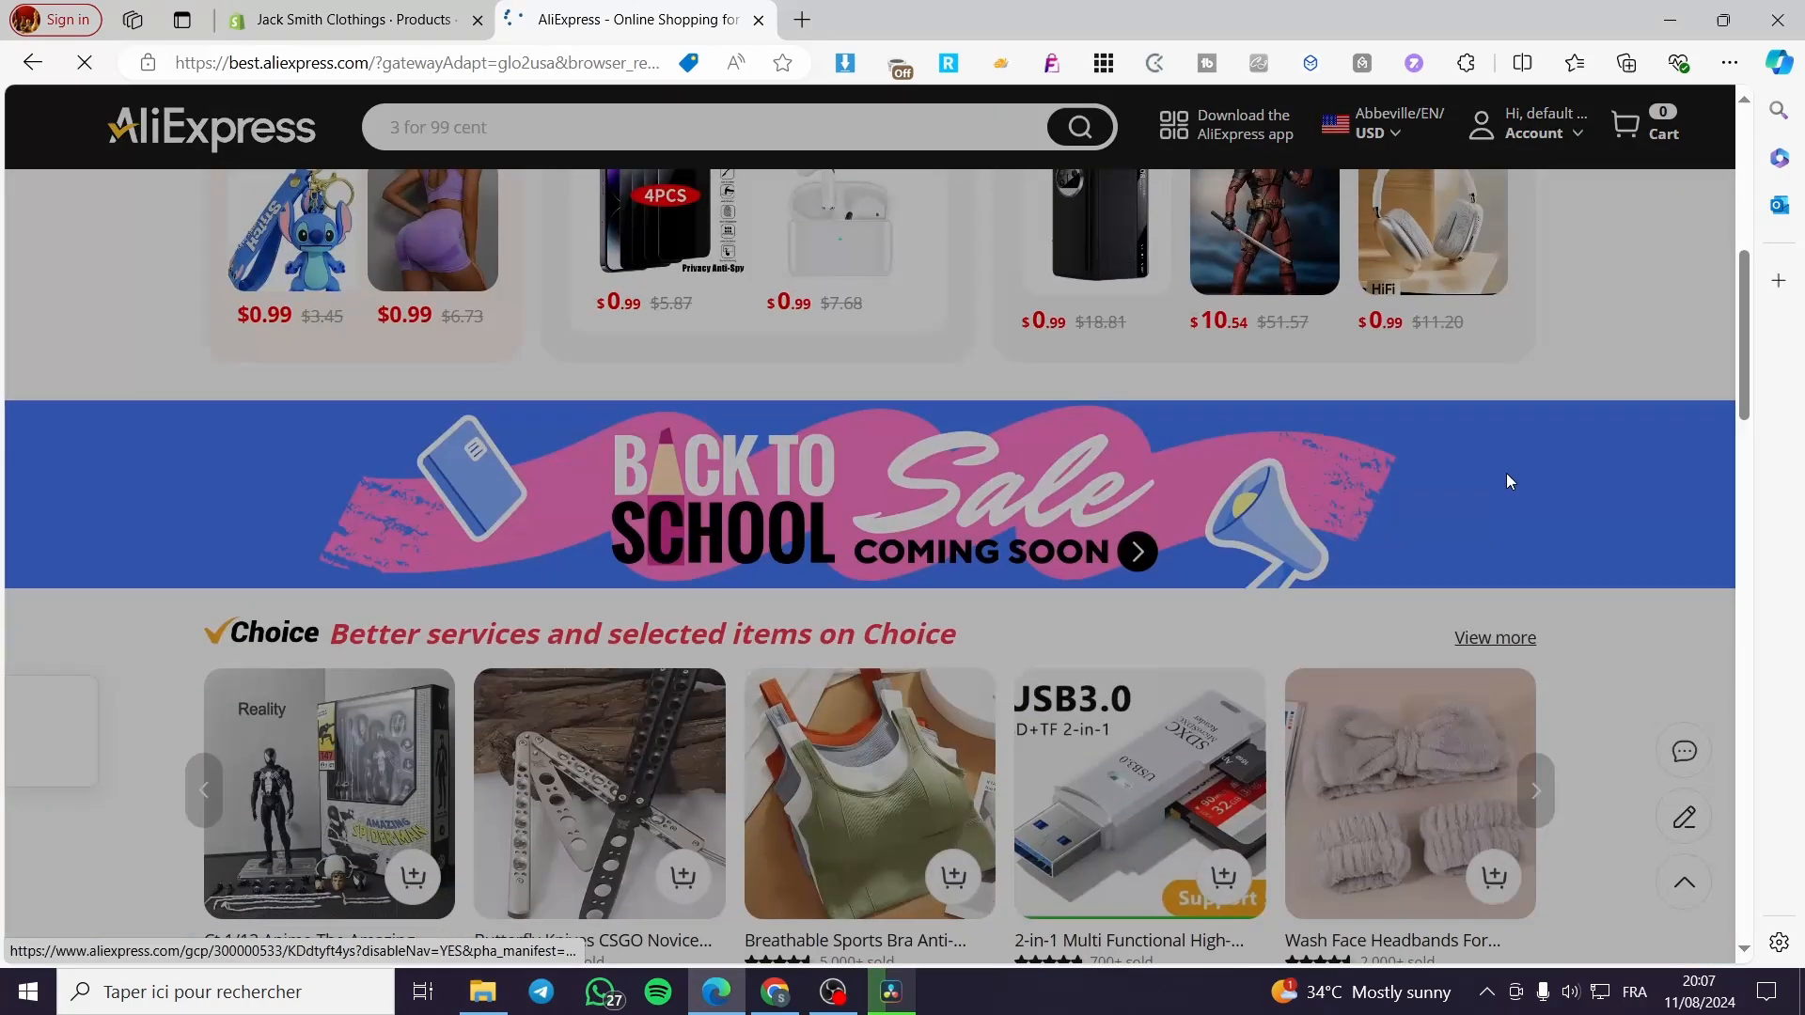
{"action": "scroll", "coordinate": [1505, 474], "scroll_direction": "down", "scroll_amount": 2}
{"action": "left_click", "coordinate": [1204, 280]}
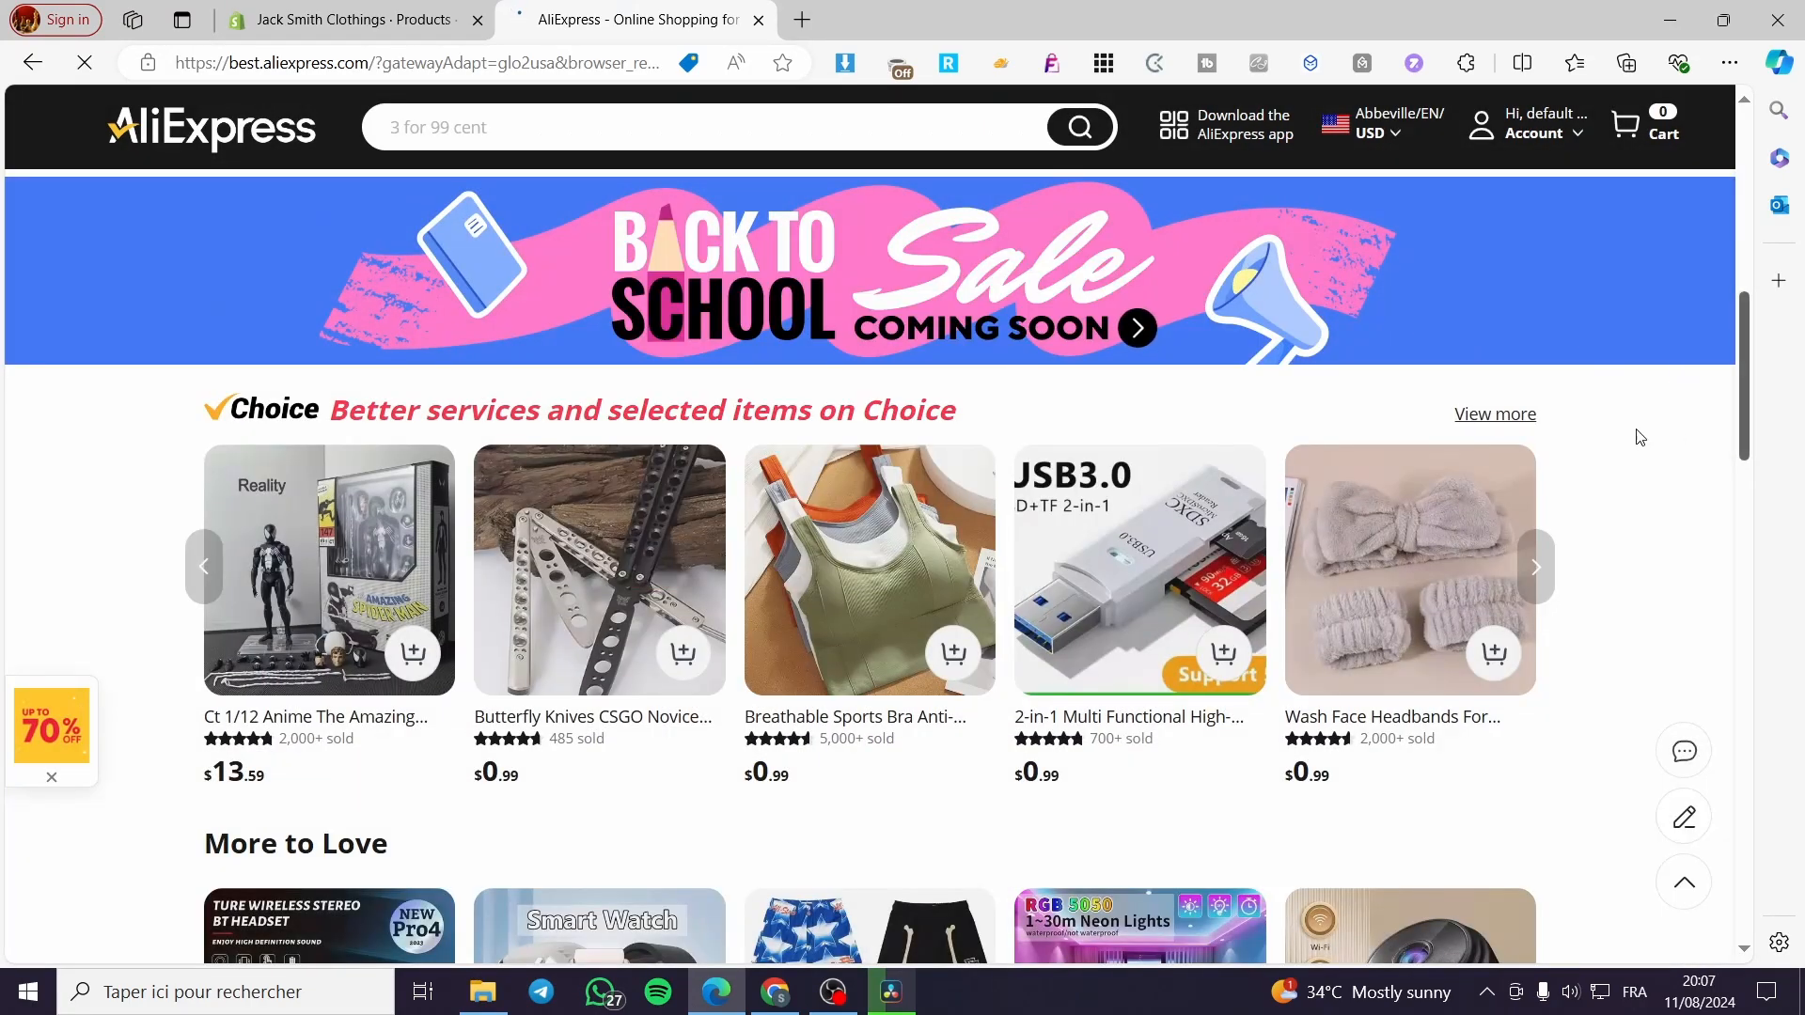
{"action": "scroll", "coordinate": [1598, 432], "scroll_direction": "down", "scroll_amount": 2}
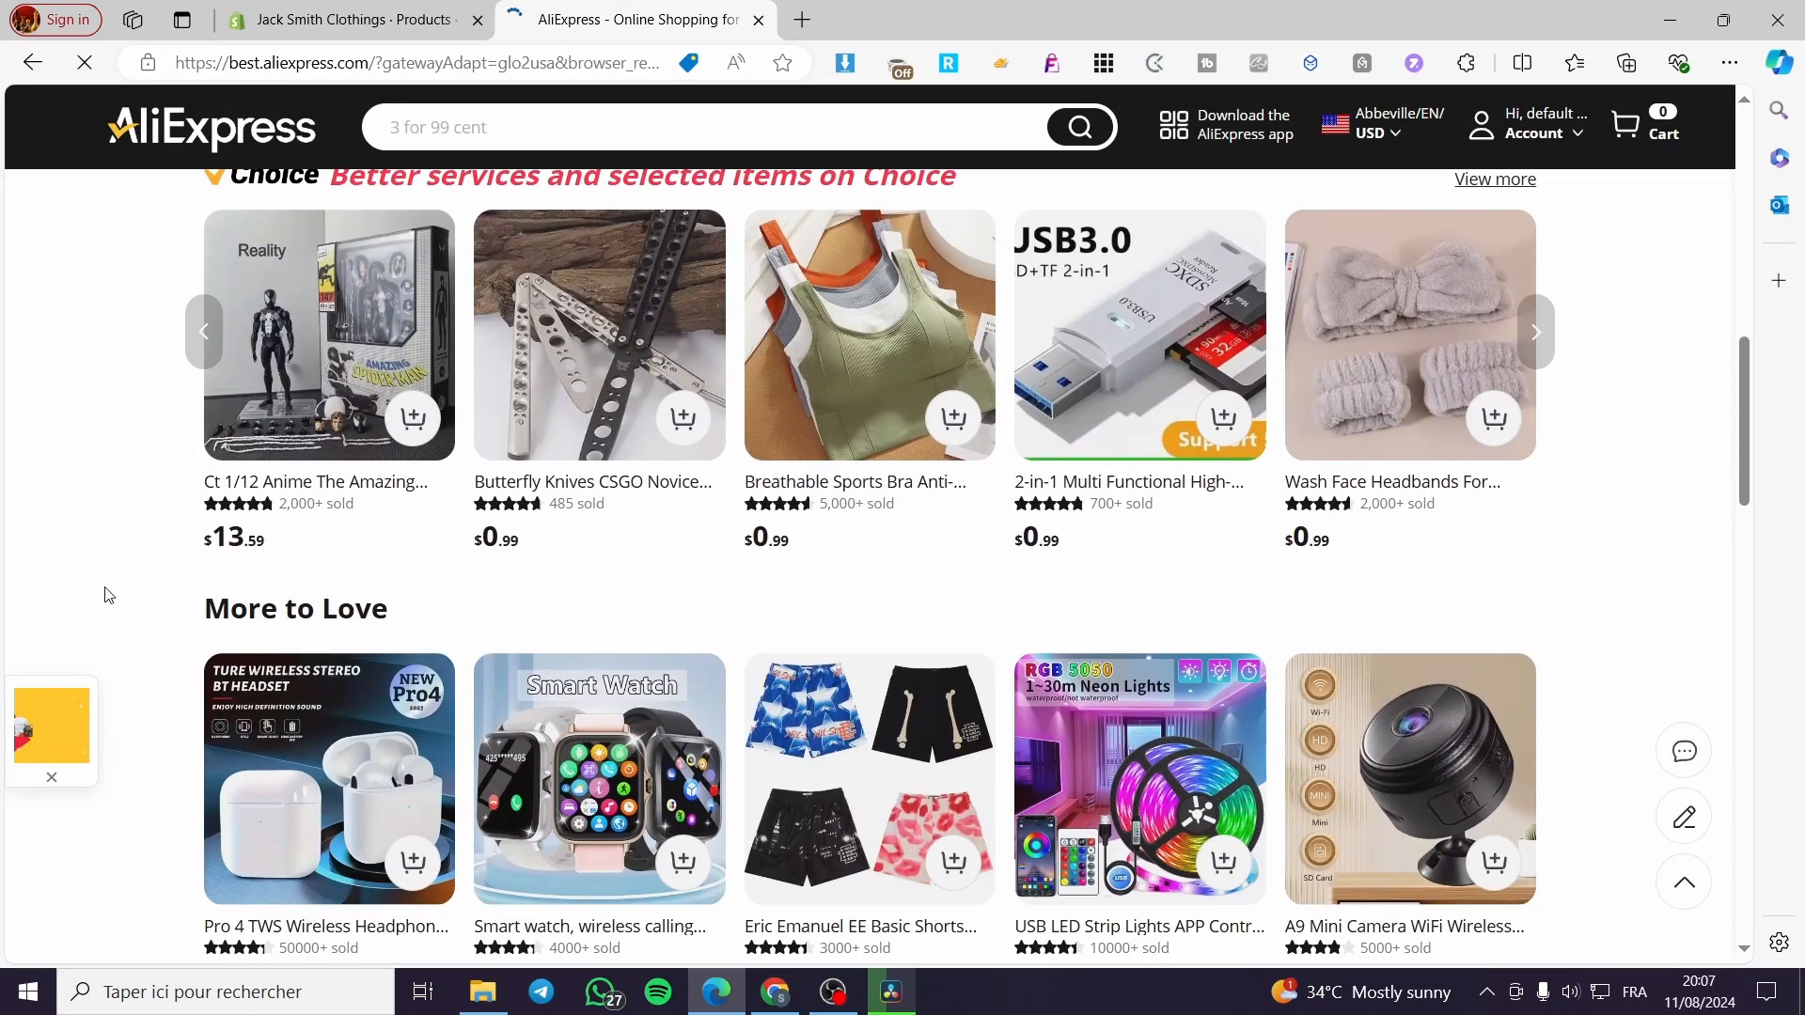
{"action": "scroll", "coordinate": [209, 586], "scroll_direction": "down", "scroll_amount": 3}
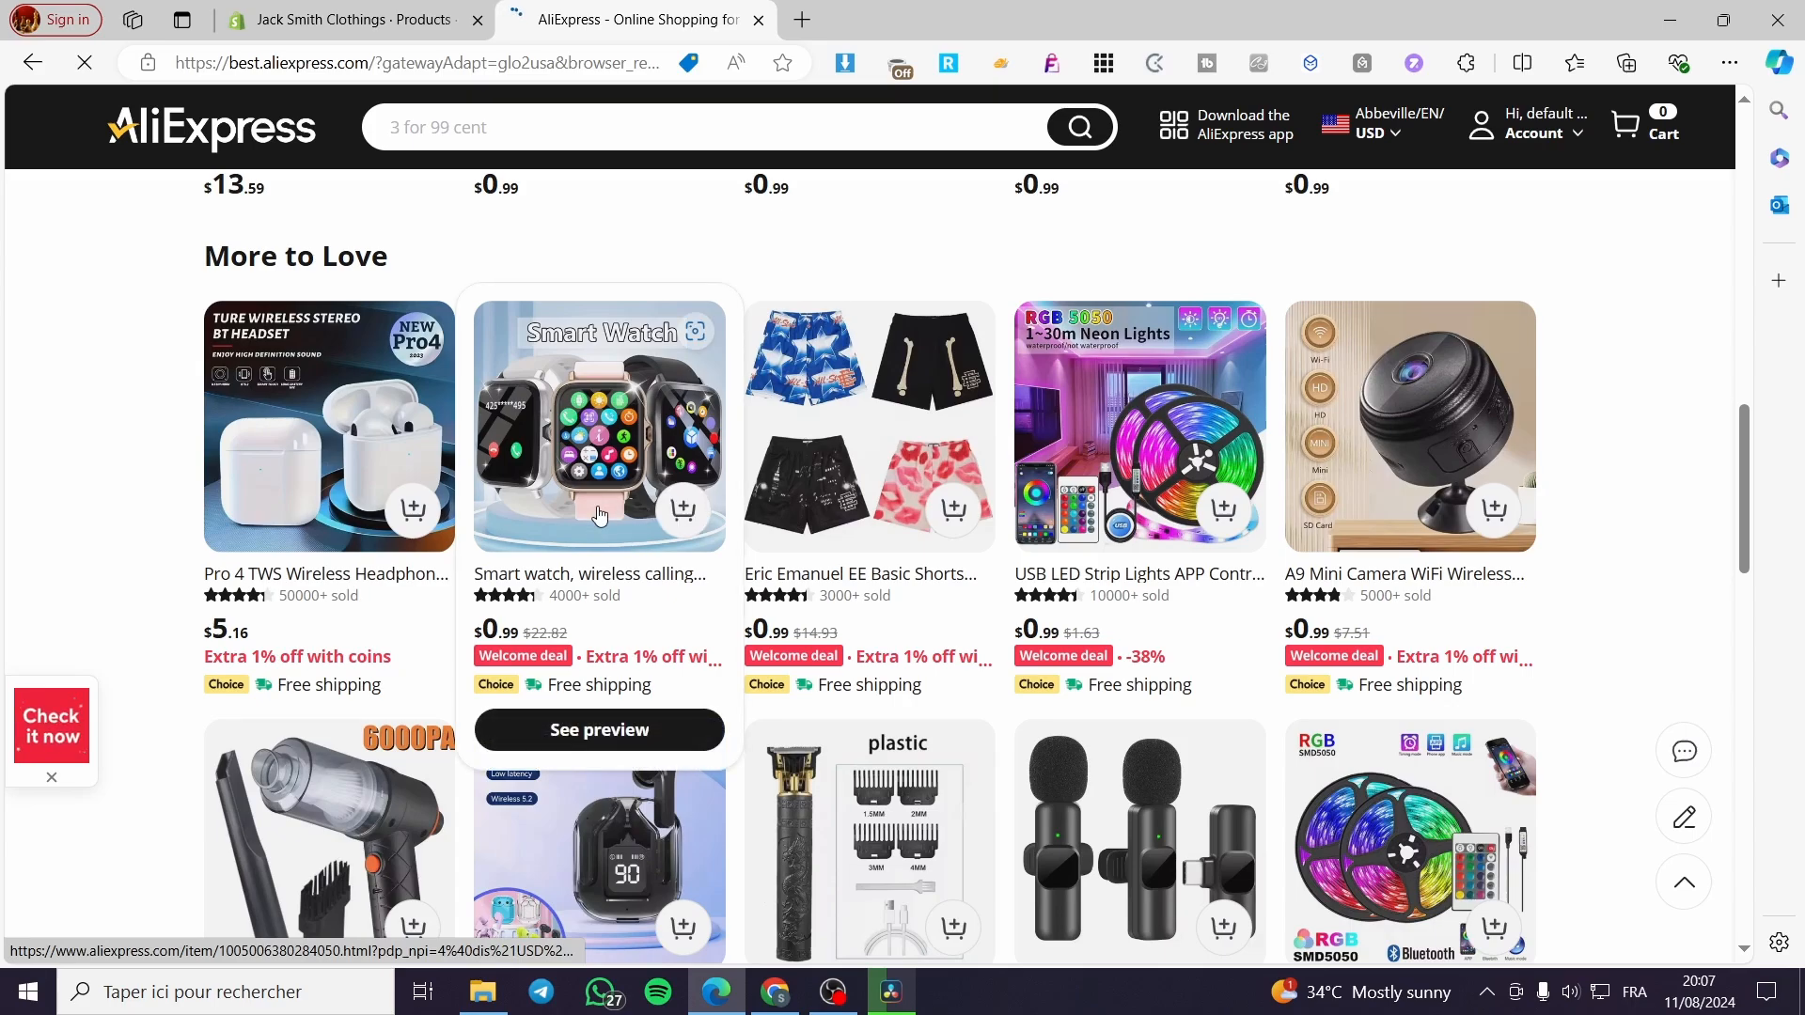
{"action": "scroll", "coordinate": [1640, 477], "scroll_direction": "down", "scroll_amount": 2}
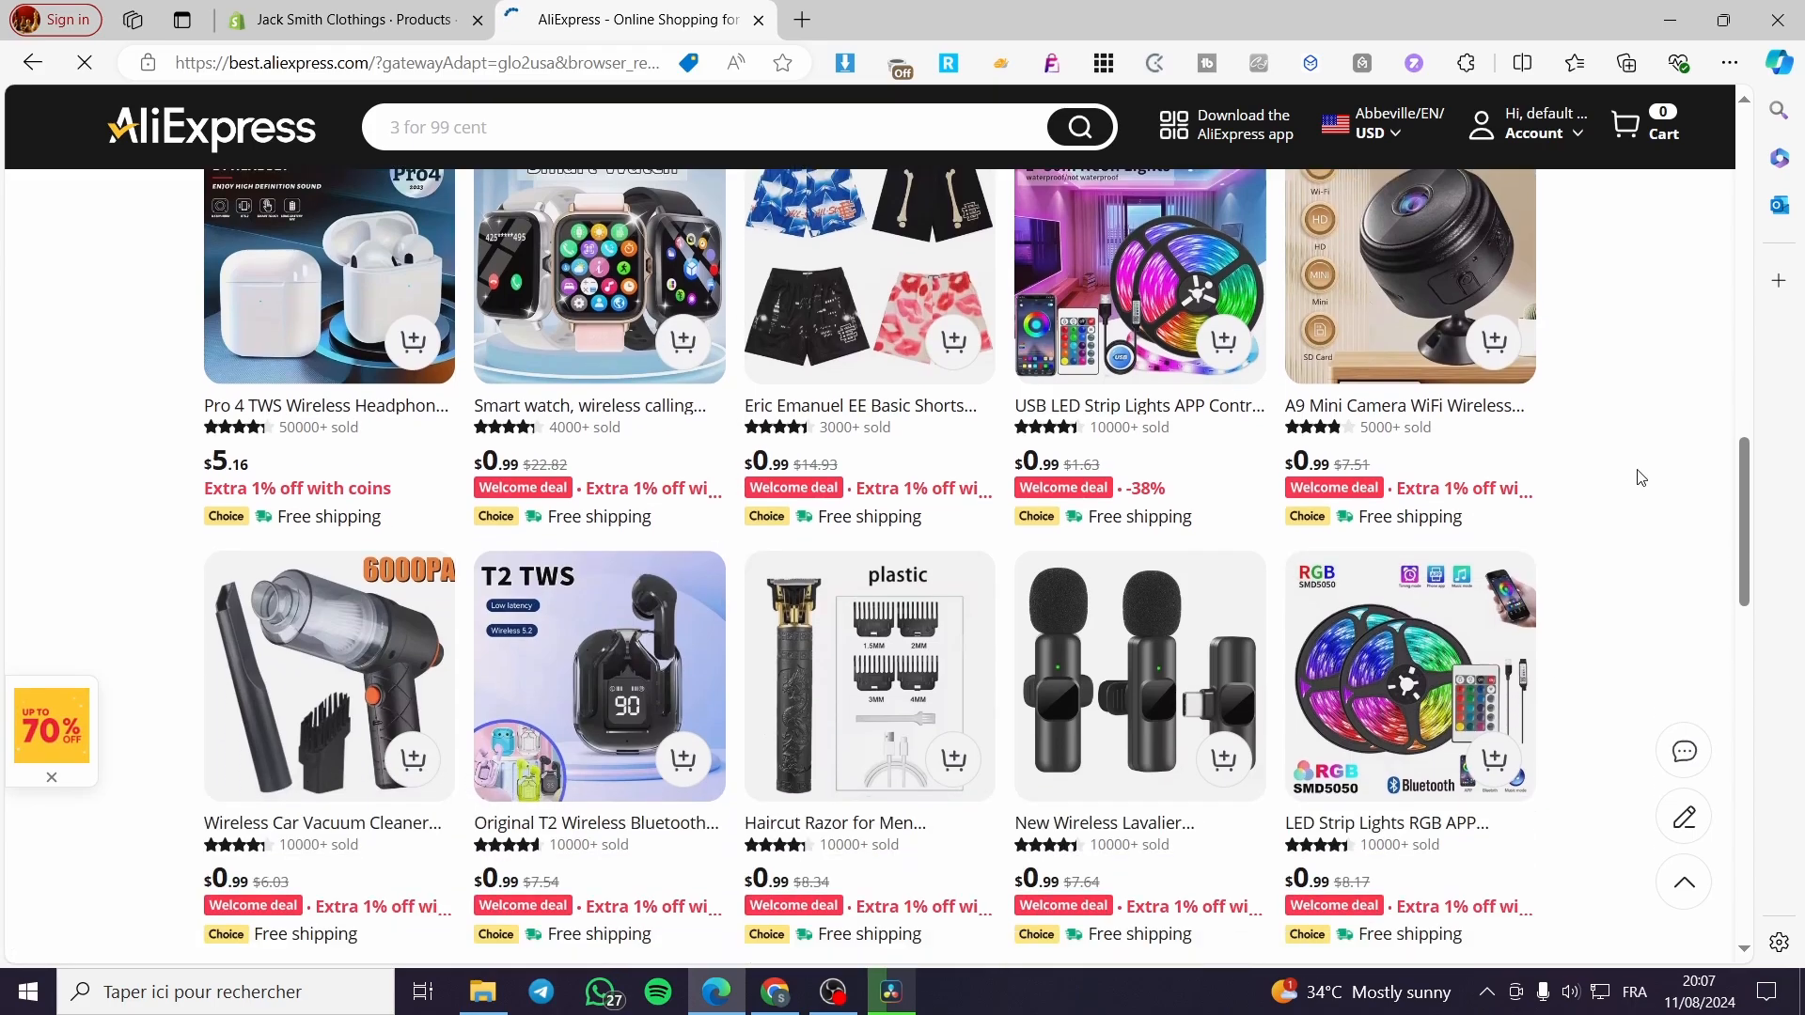
{"action": "scroll", "coordinate": [1640, 478], "scroll_direction": "down", "scroll_amount": 1}
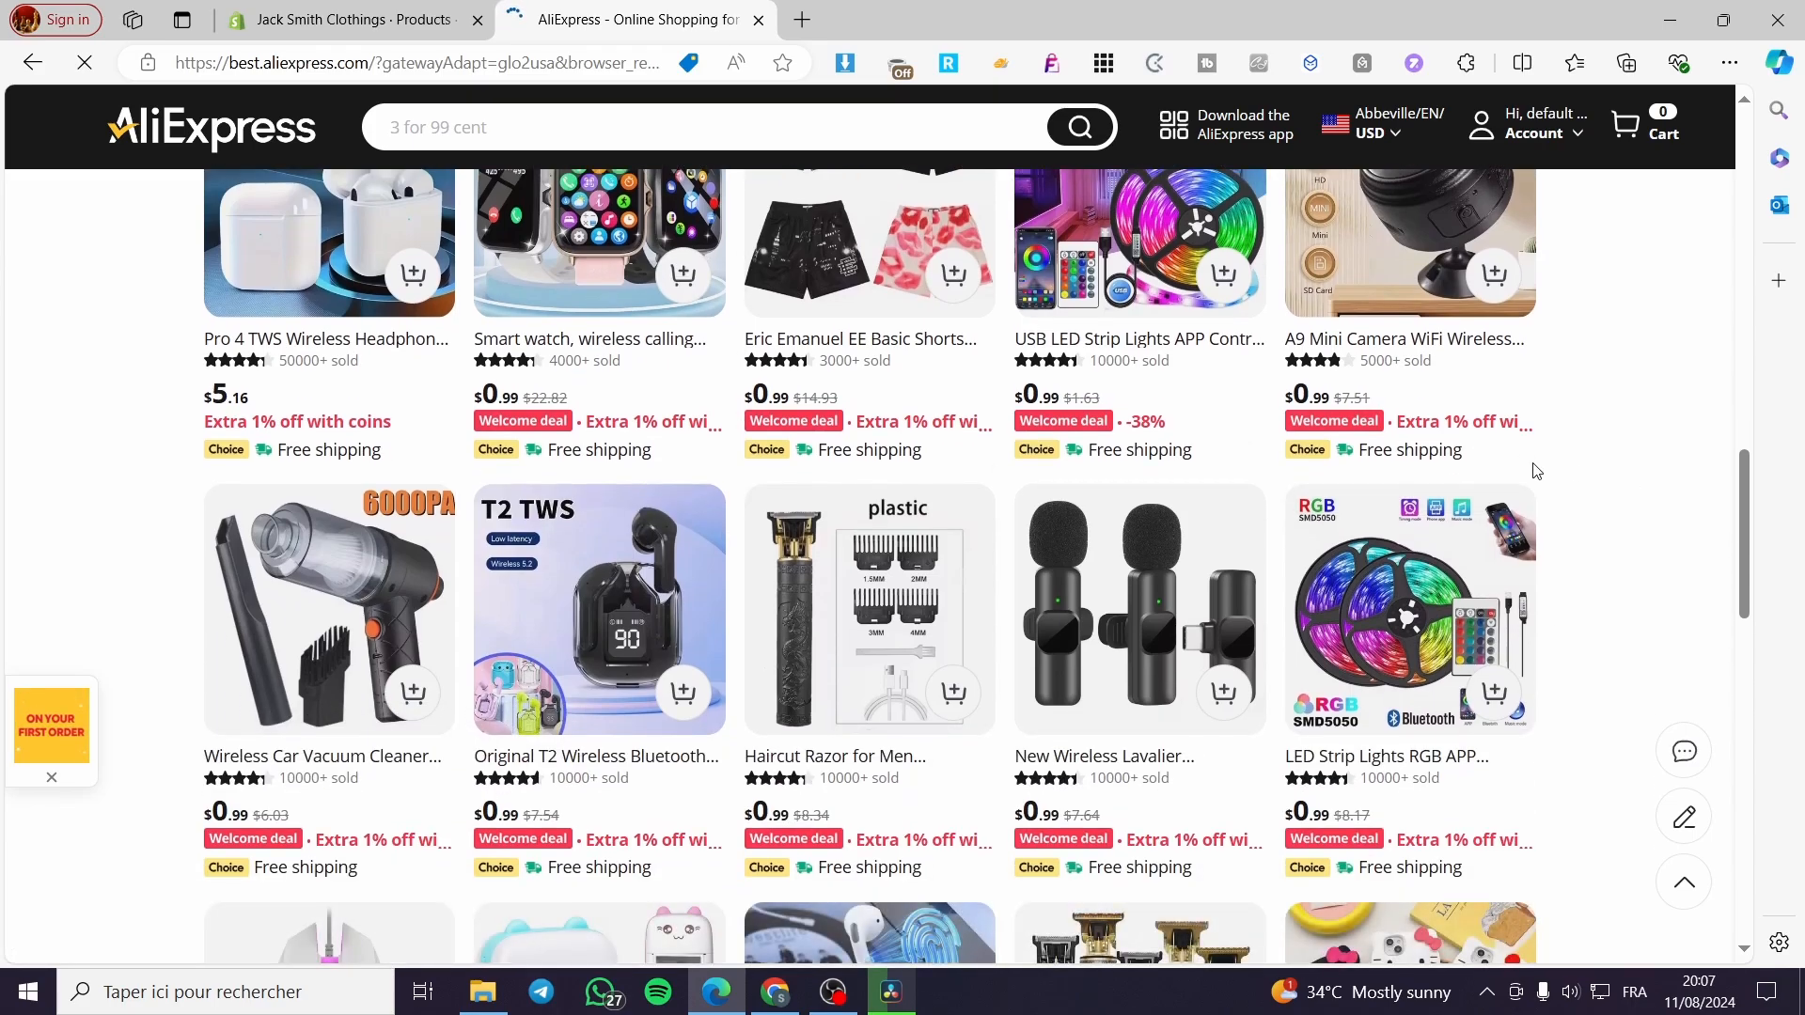
{"action": "scroll", "coordinate": [1544, 676], "scroll_direction": "up", "scroll_amount": 15}
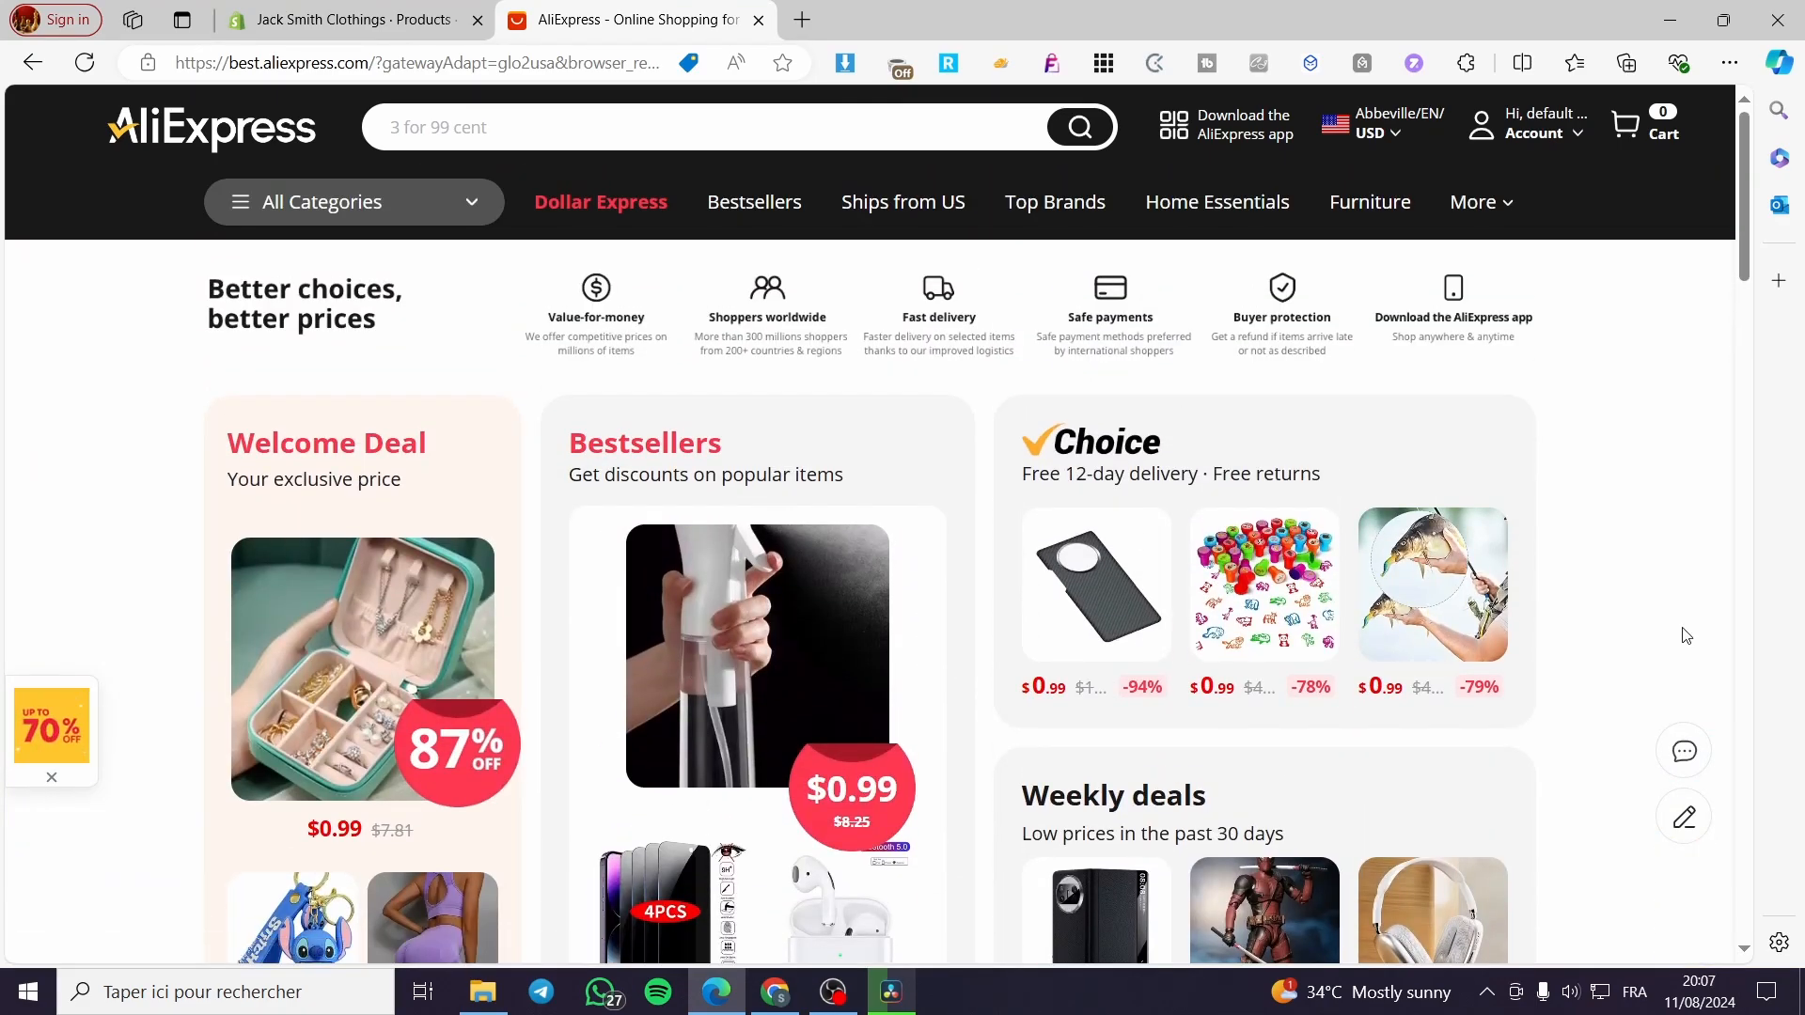
Browse the Hot Picks among the Bestsellers and open the Fone Bluetooth Earphones sleeping headband product.
{"action": "left_click", "coordinate": [639, 450]}
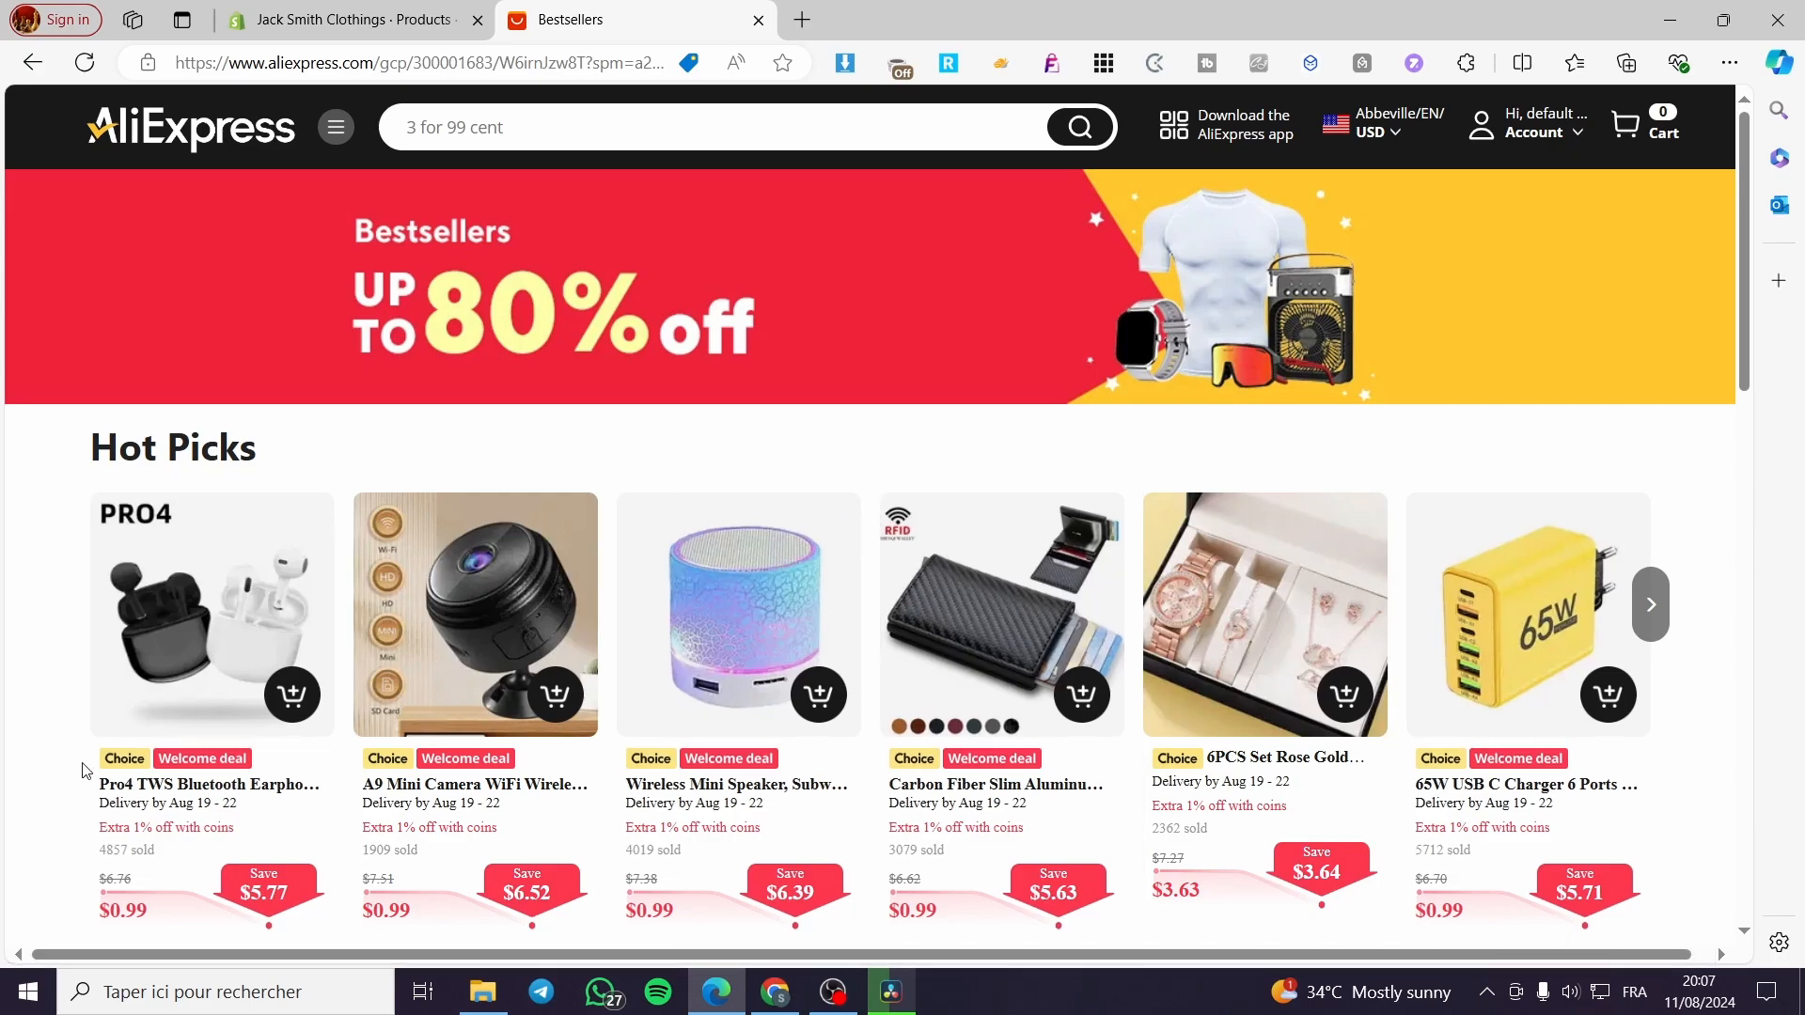
{"action": "scroll", "coordinate": [86, 771], "scroll_direction": "down", "scroll_amount": 2}
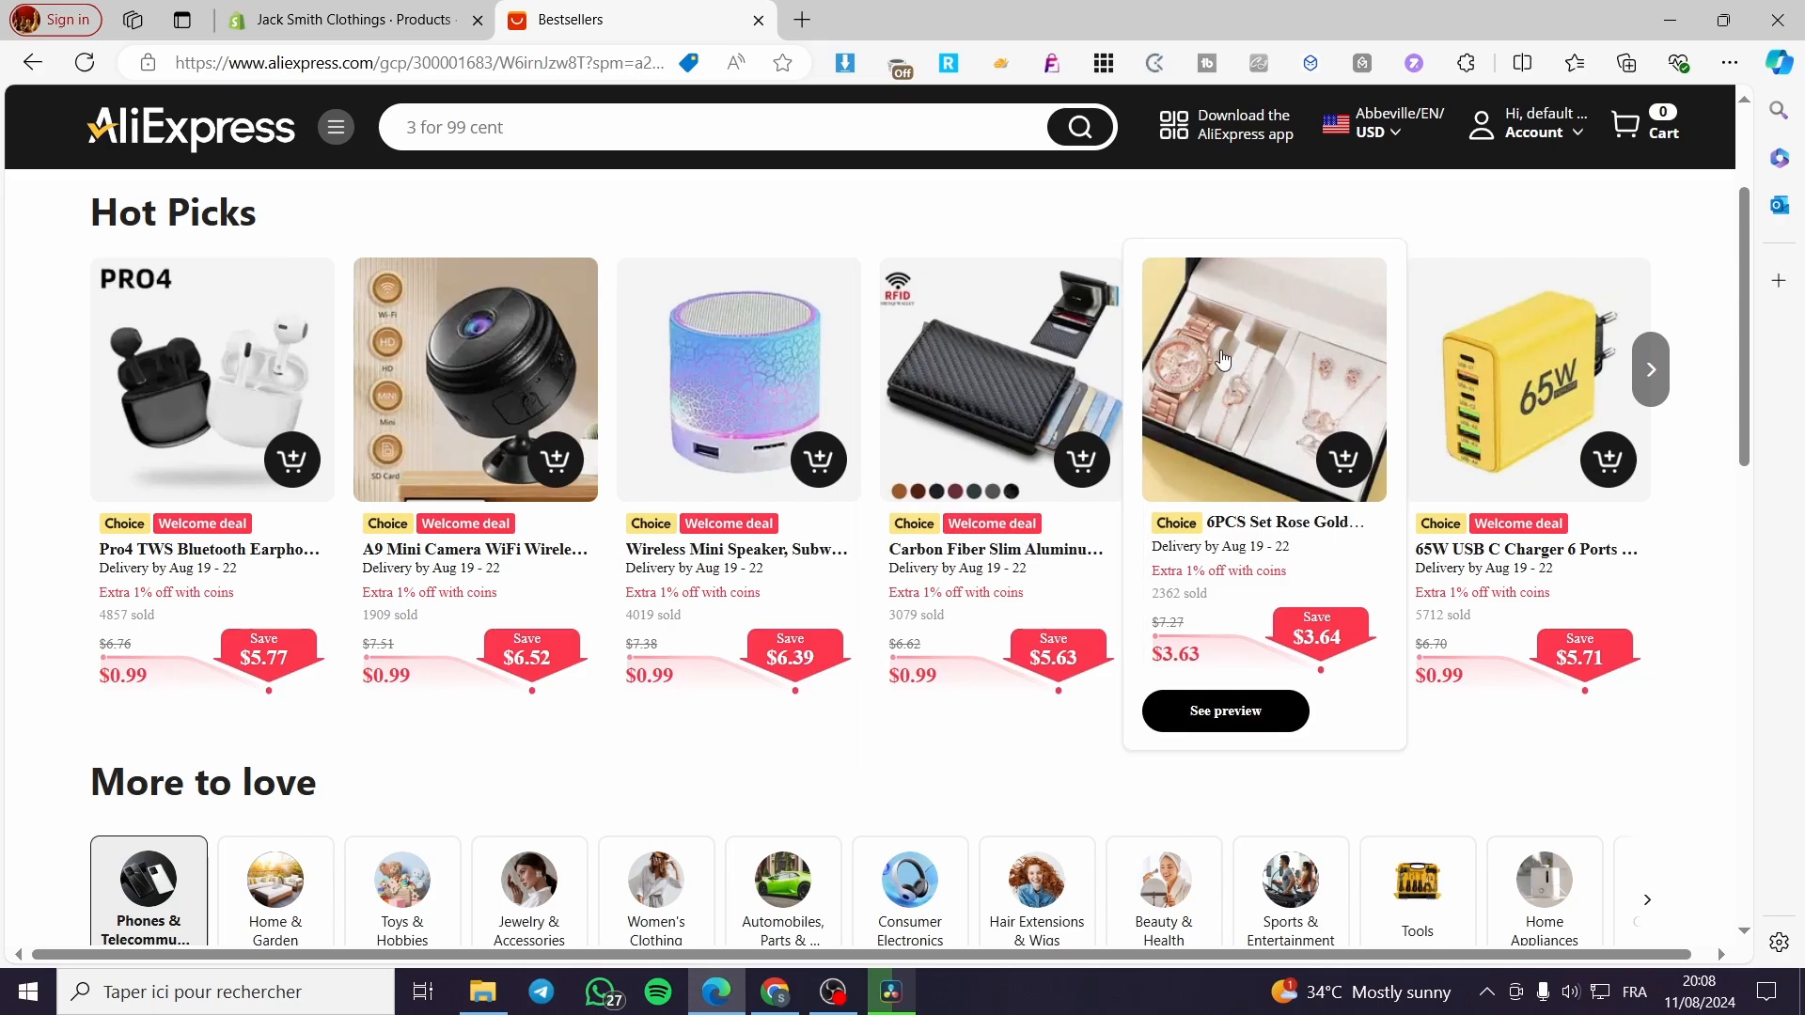
{"action": "left_click", "coordinate": [1650, 370]}
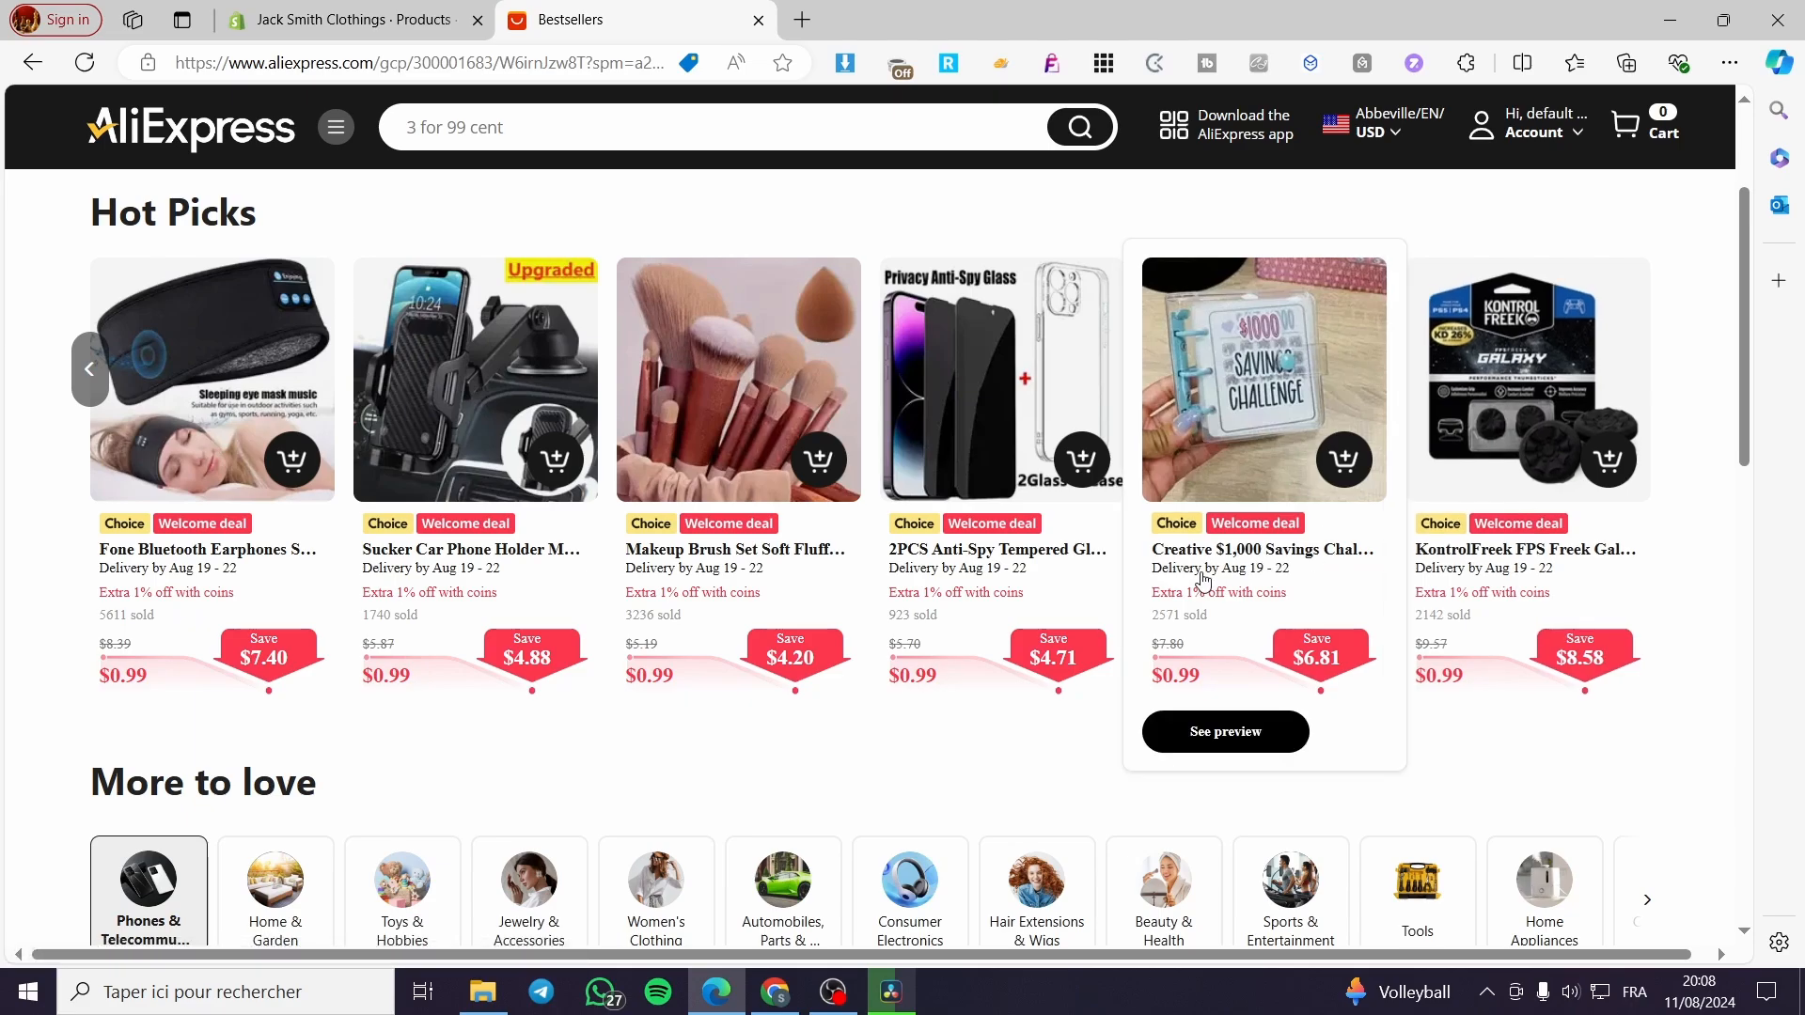
{"action": "scroll", "coordinate": [1204, 577], "scroll_direction": "down", "scroll_amount": 6}
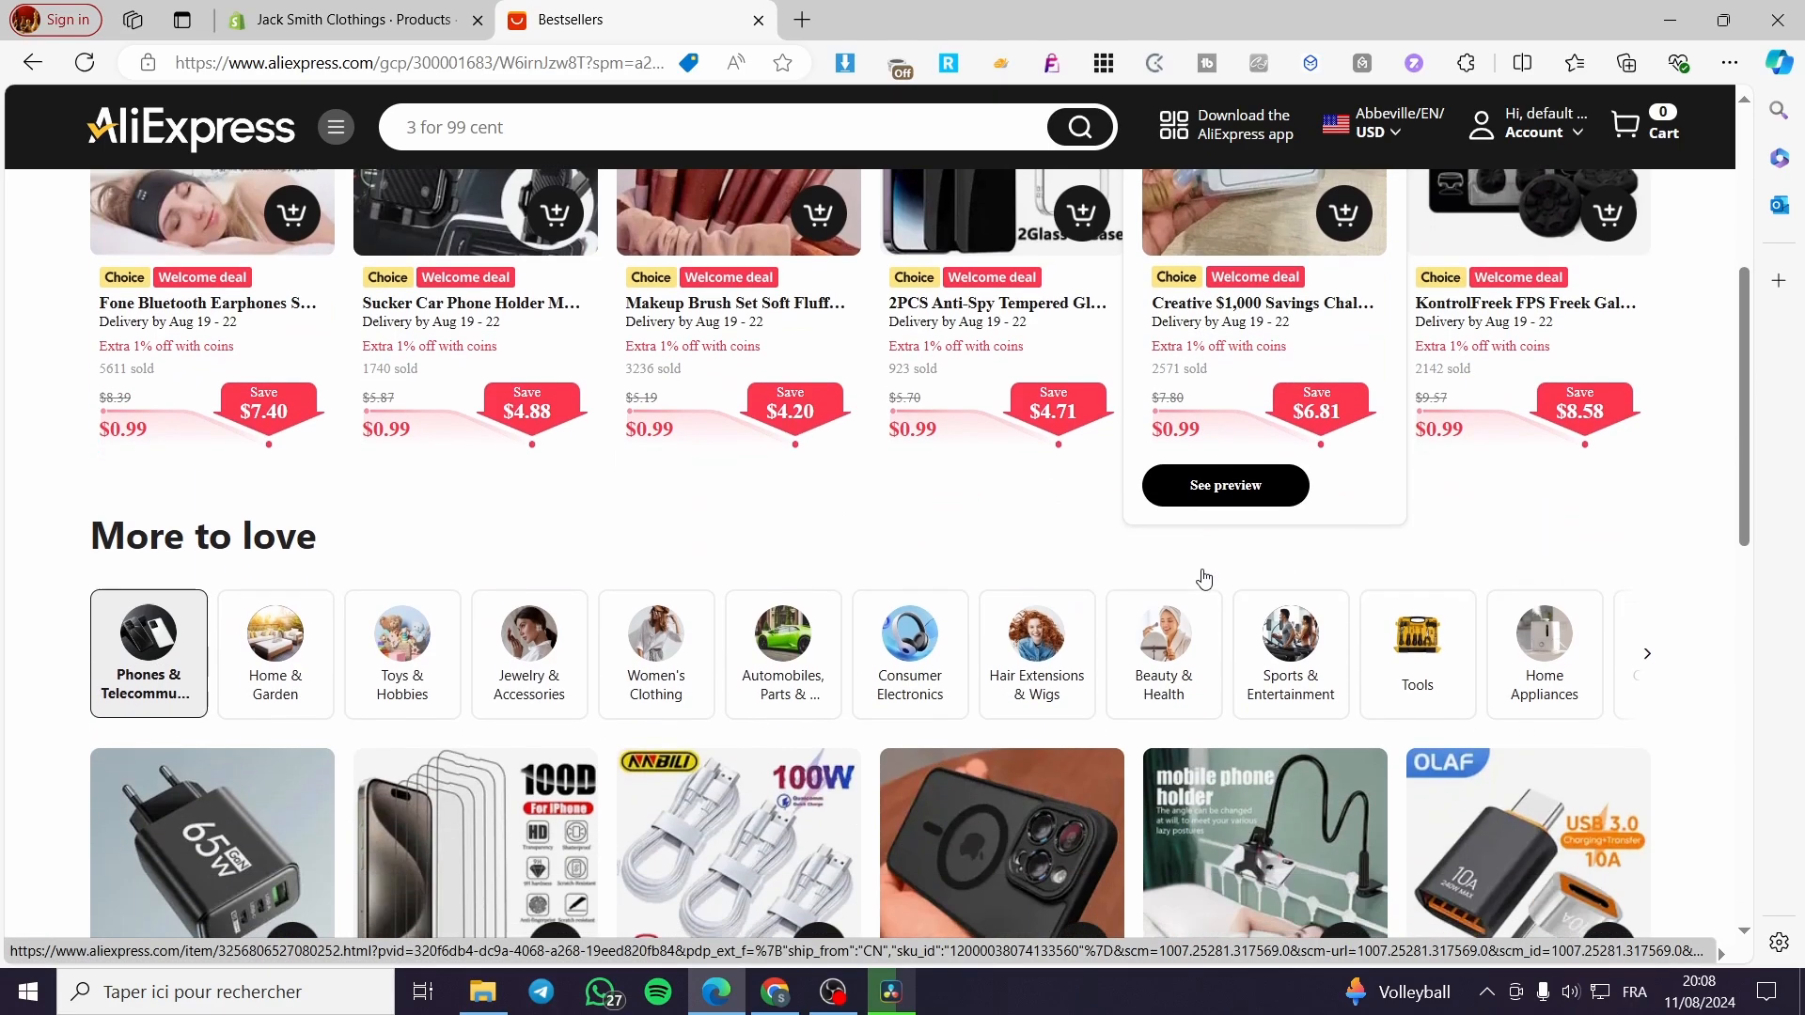
{"action": "scroll", "coordinate": [739, 630], "scroll_direction": "up", "scroll_amount": 6}
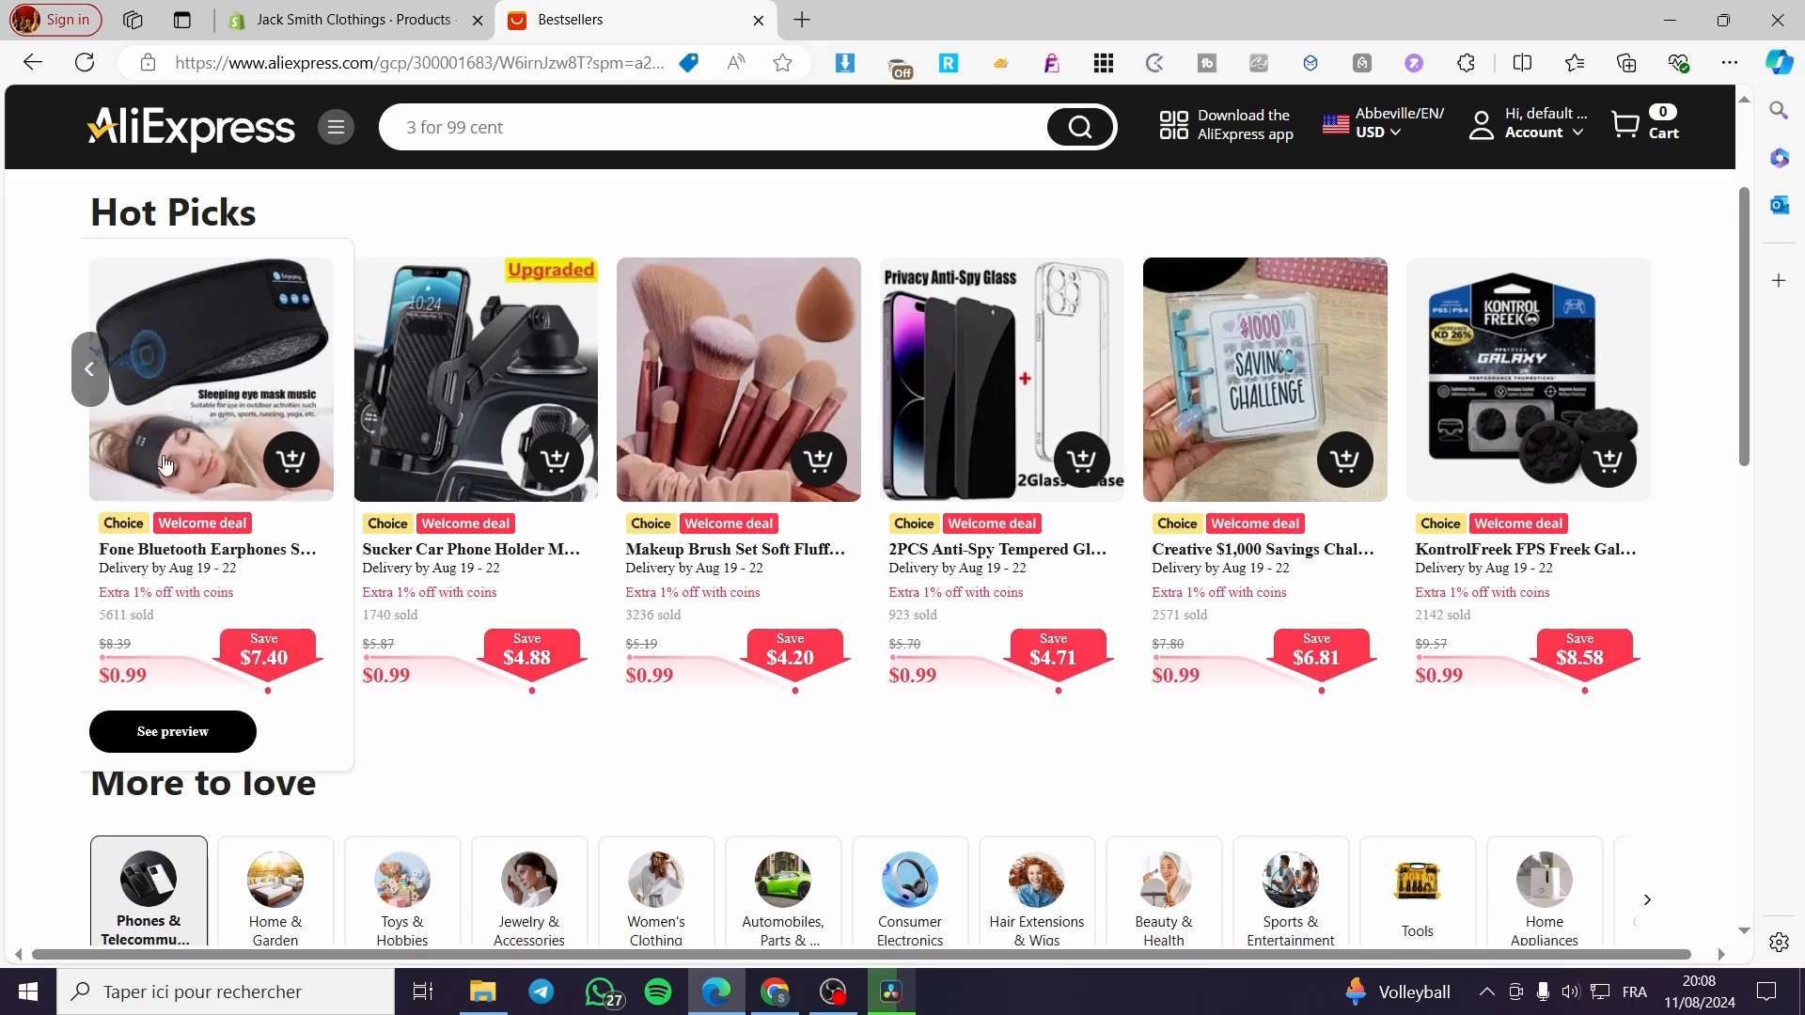
{"action": "left_click", "coordinate": [207, 399]}
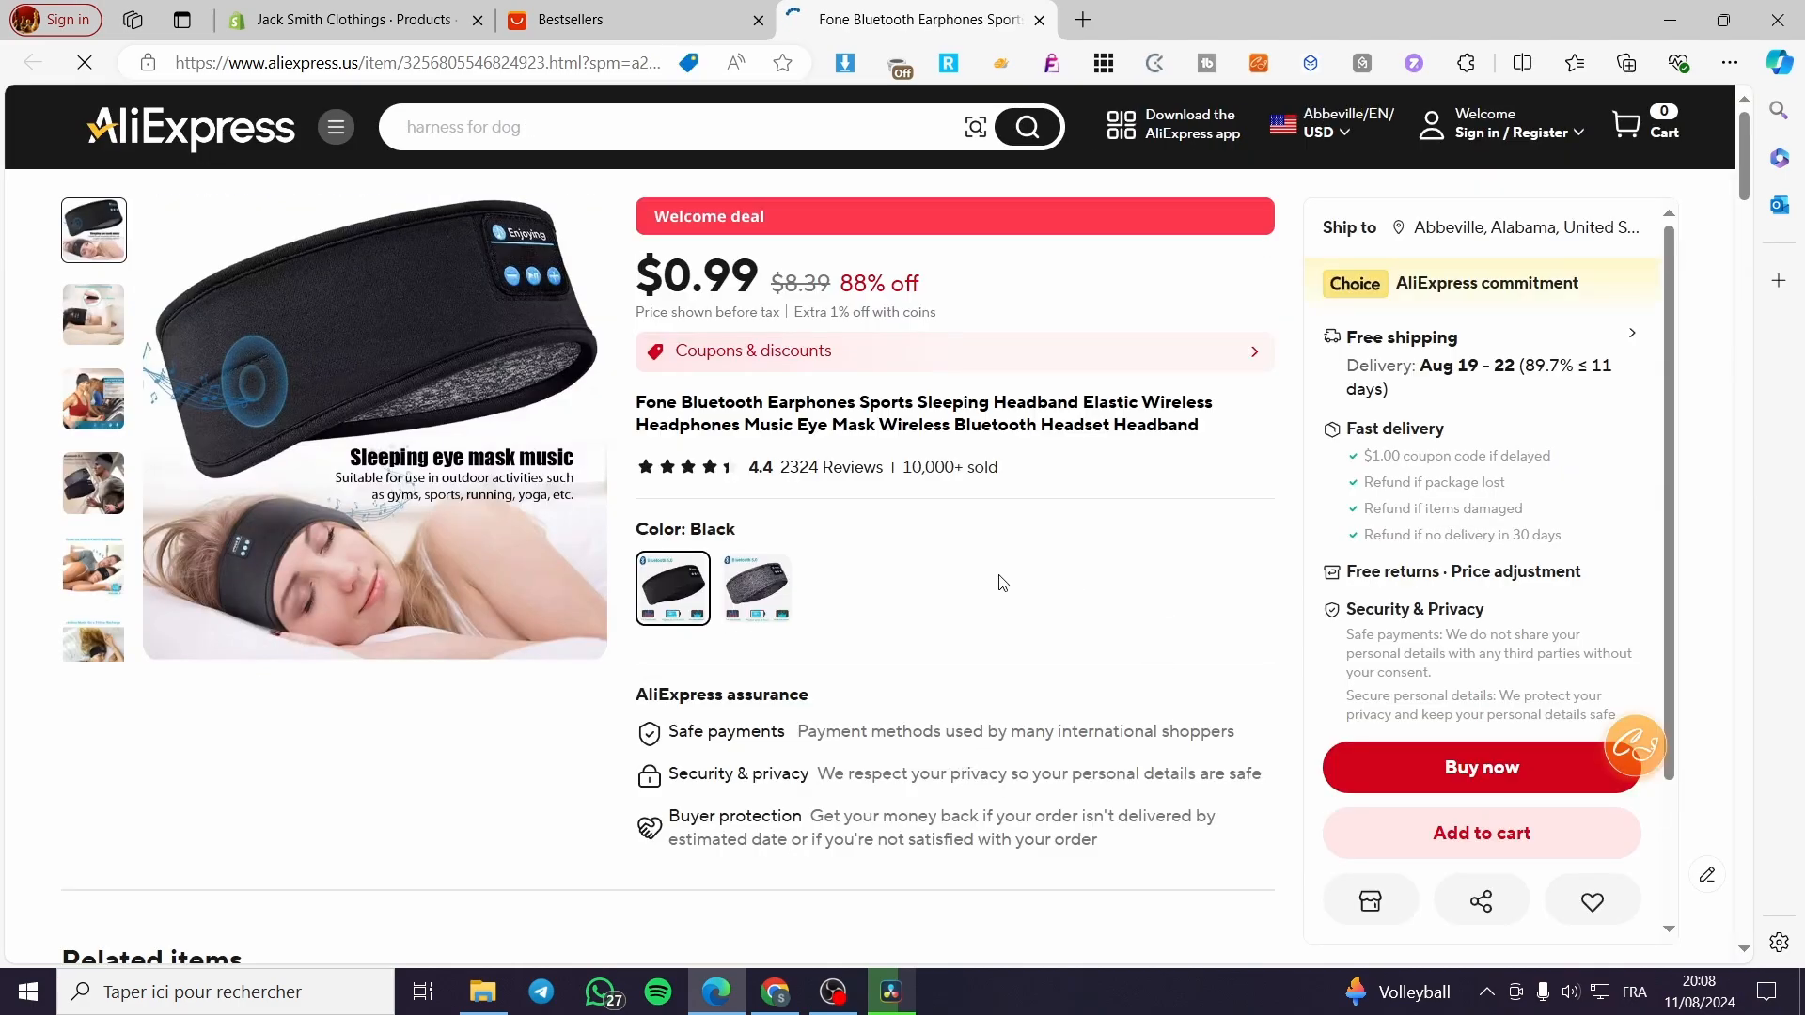
Save the "Sleeping eye mask music" image from the product description to the Téléchargements folder.
{"action": "scroll", "coordinate": [875, 563], "scroll_direction": "down", "scroll_amount": 20}
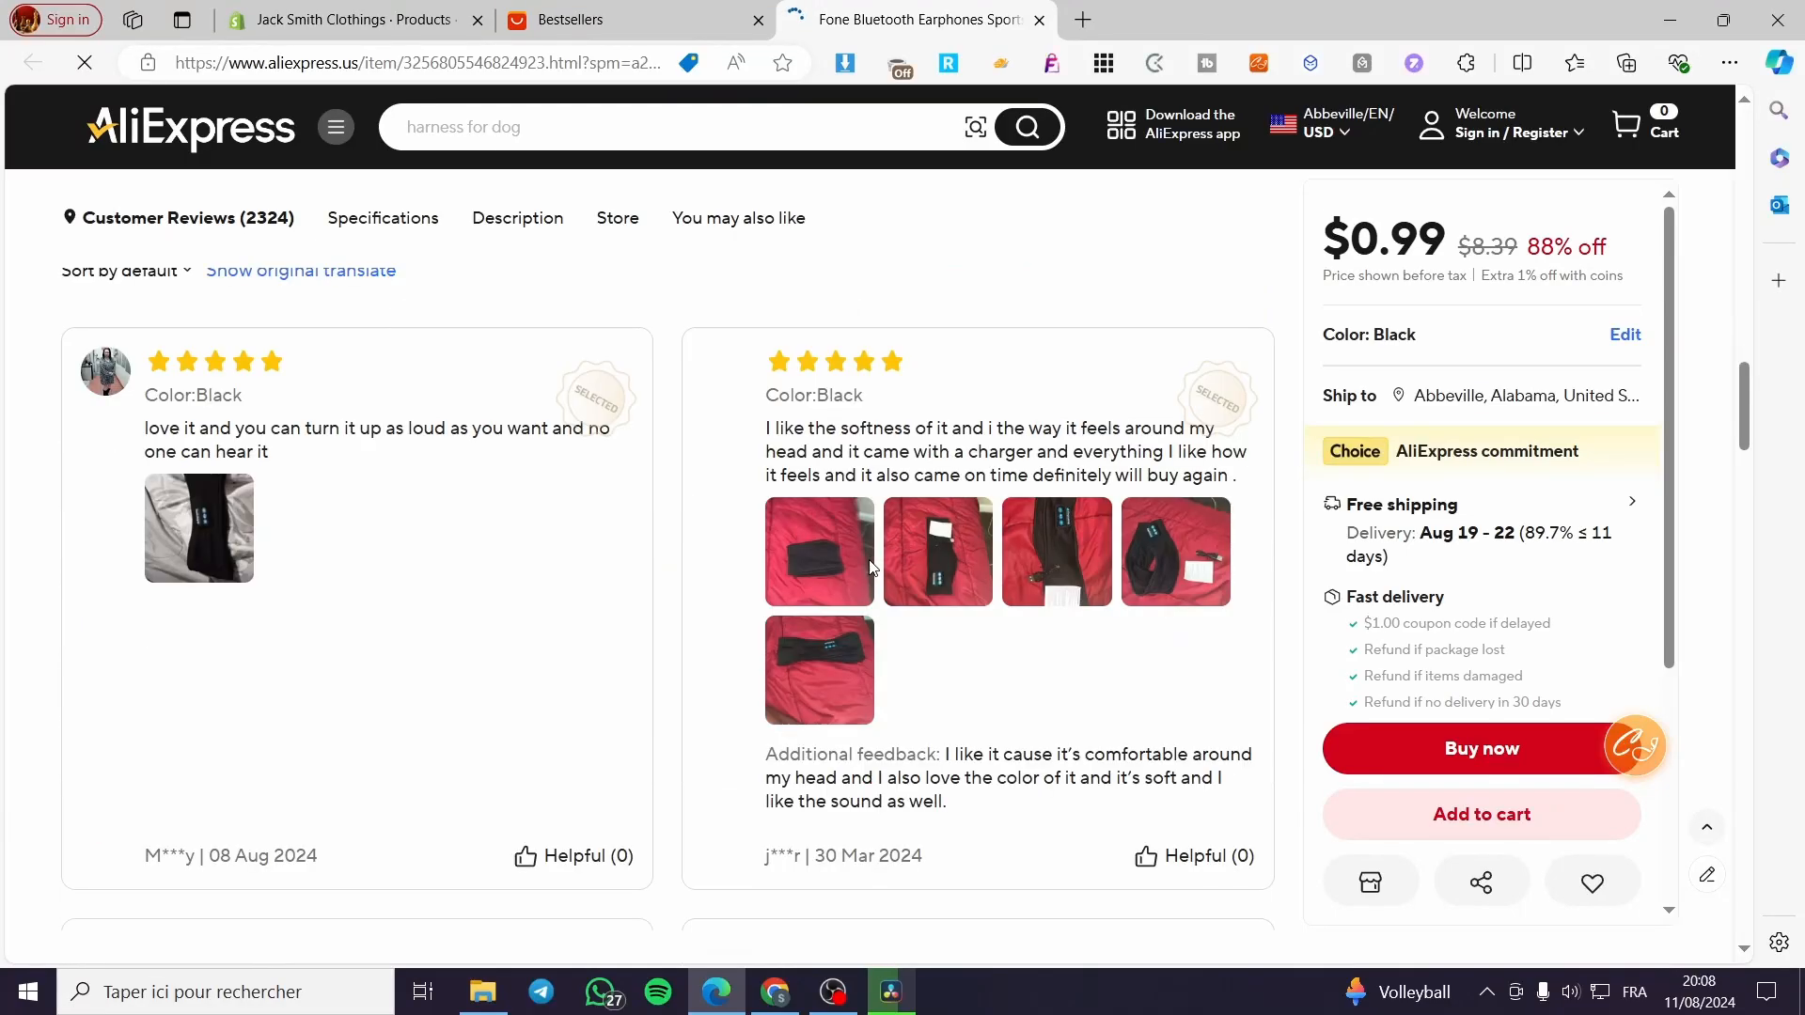
{"action": "scroll", "coordinate": [873, 563], "scroll_direction": "down", "scroll_amount": 15}
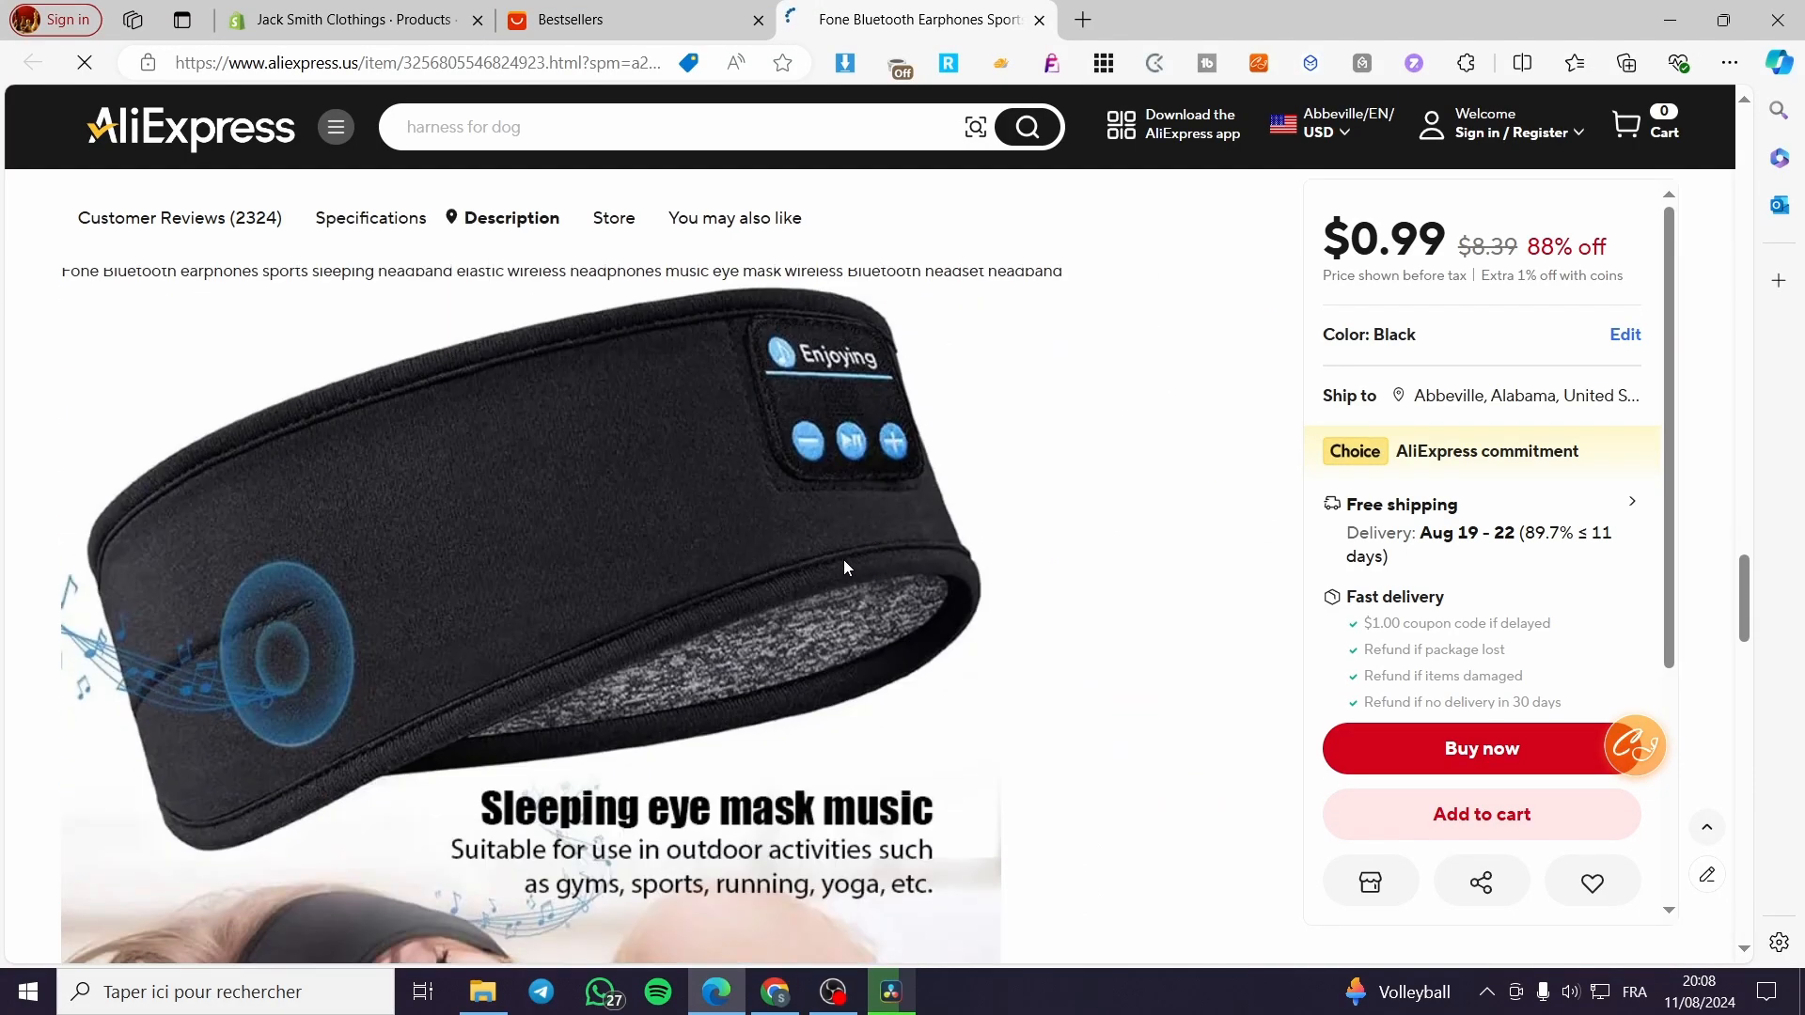
{"action": "right_click", "coordinate": [451, 580]}
{"action": "left_click", "coordinate": [604, 117]}
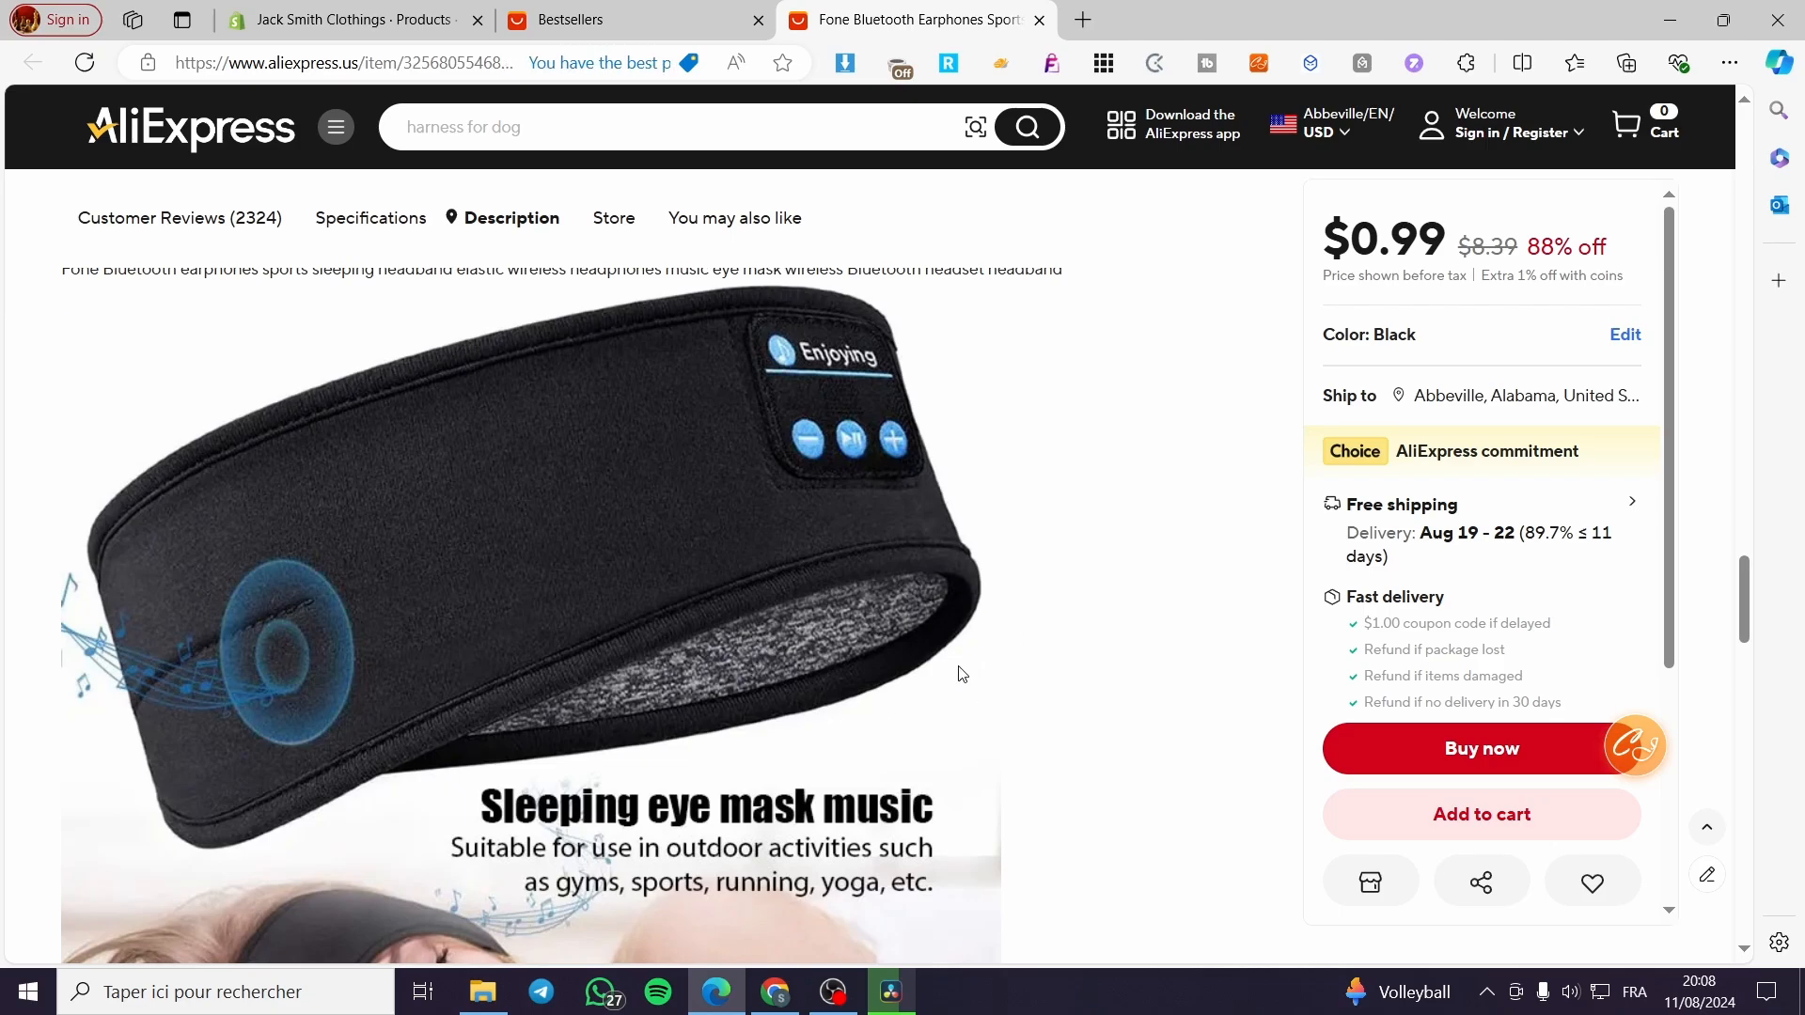
{"action": "scroll", "coordinate": [631, 596], "scroll_direction": "down", "scroll_amount": 5}
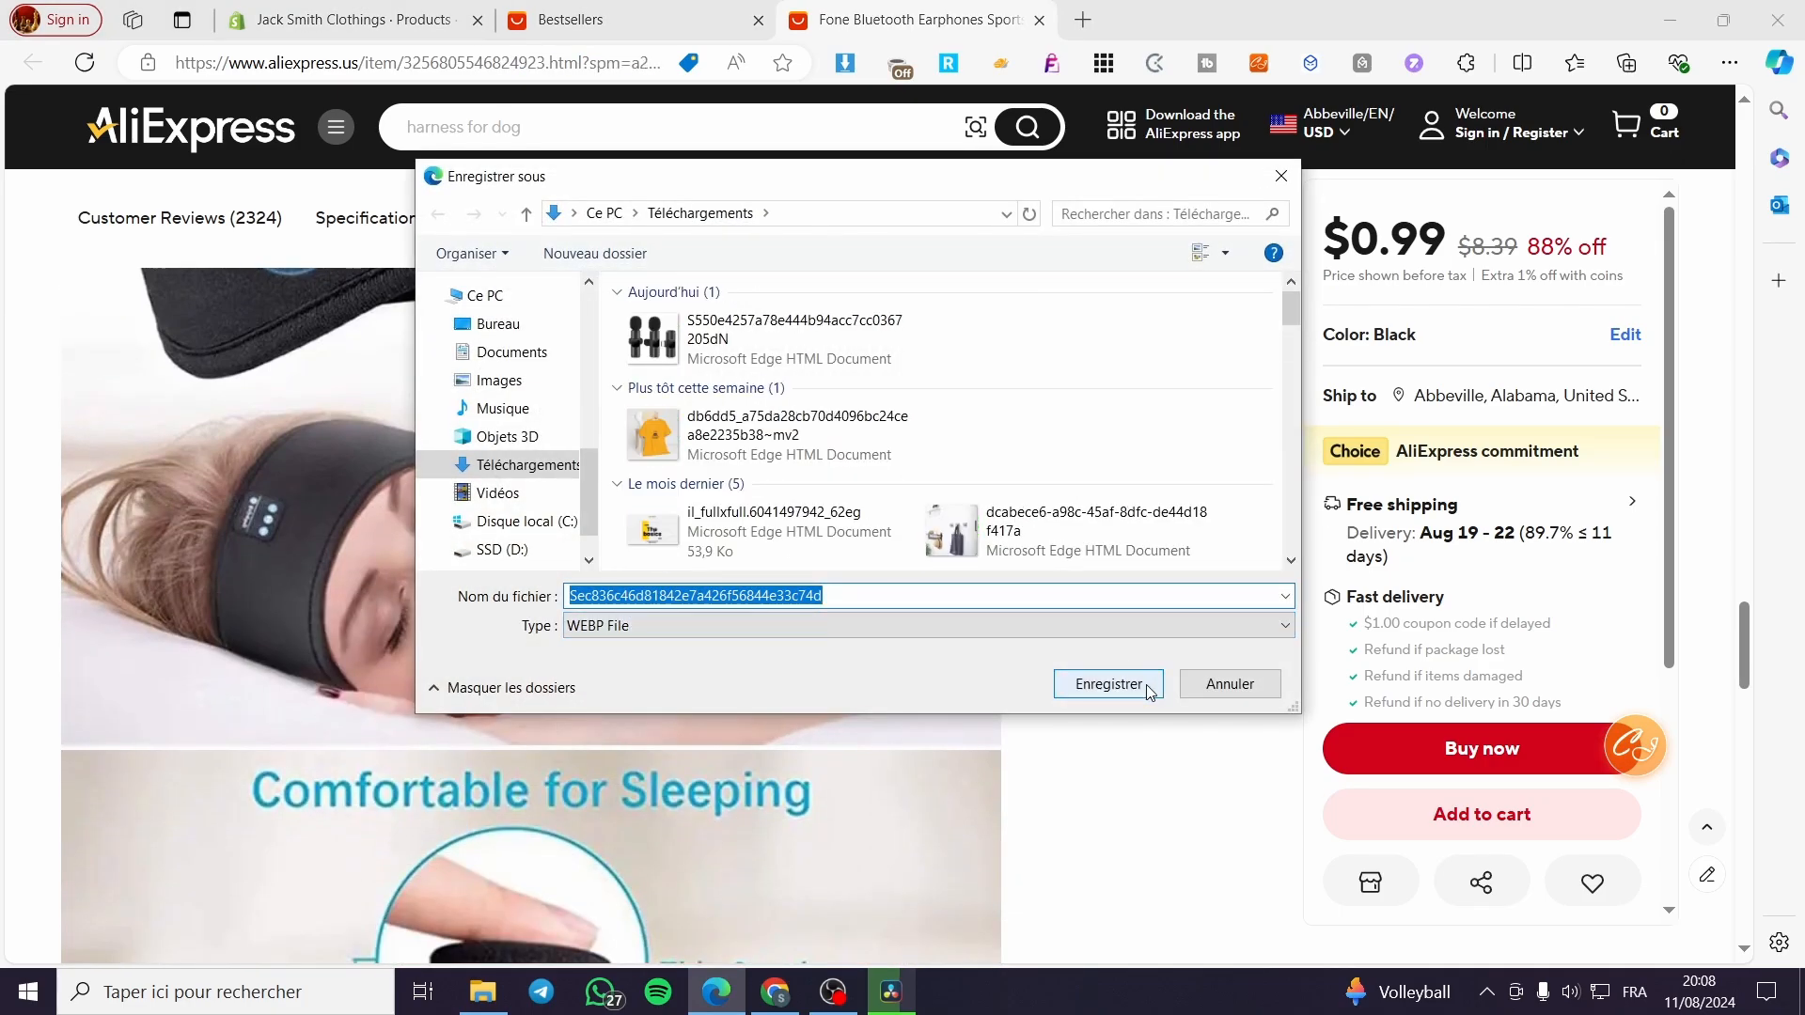
{"action": "left_click", "coordinate": [1111, 683]}
Save the "Comfortable for Sleeping" description image to the Téléchargements folder.
{"action": "right_click", "coordinate": [530, 836]}
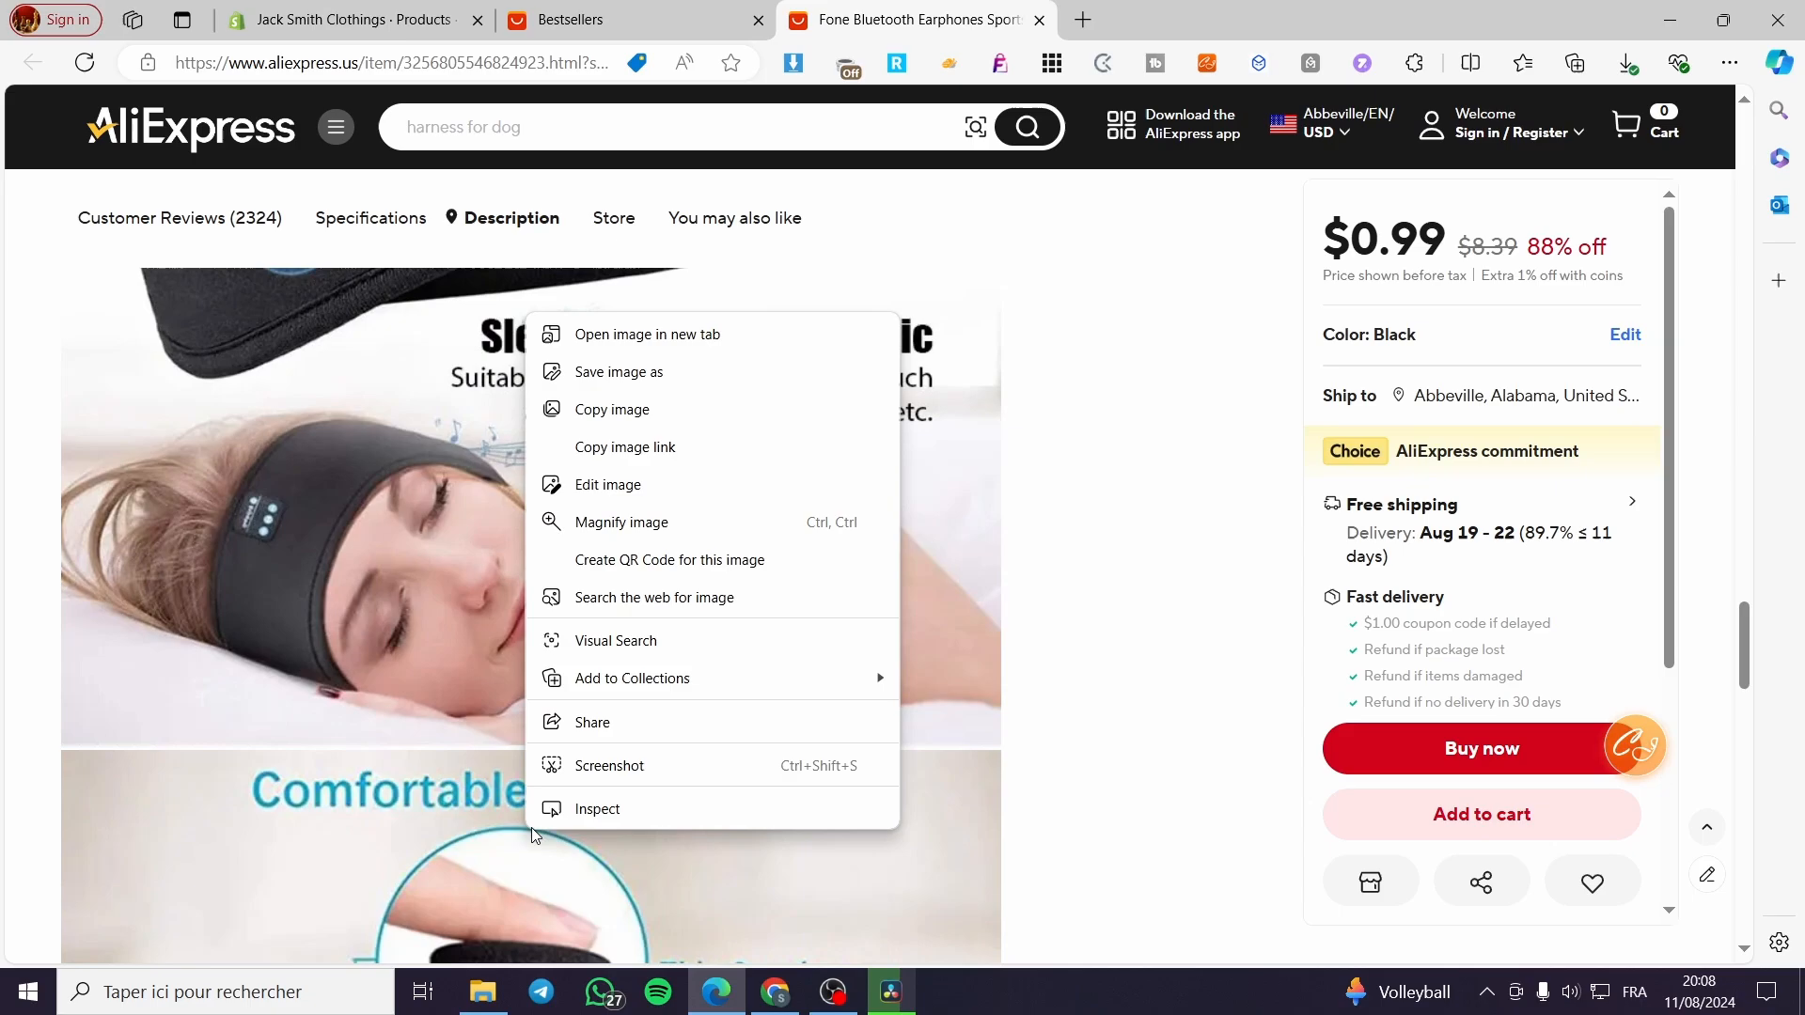
{"action": "left_click", "coordinate": [708, 383]}
{"action": "scroll", "coordinate": [594, 805], "scroll_direction": "down", "scroll_amount": 1}
{"action": "scroll", "coordinate": [594, 805], "scroll_direction": "down", "scroll_amount": 4}
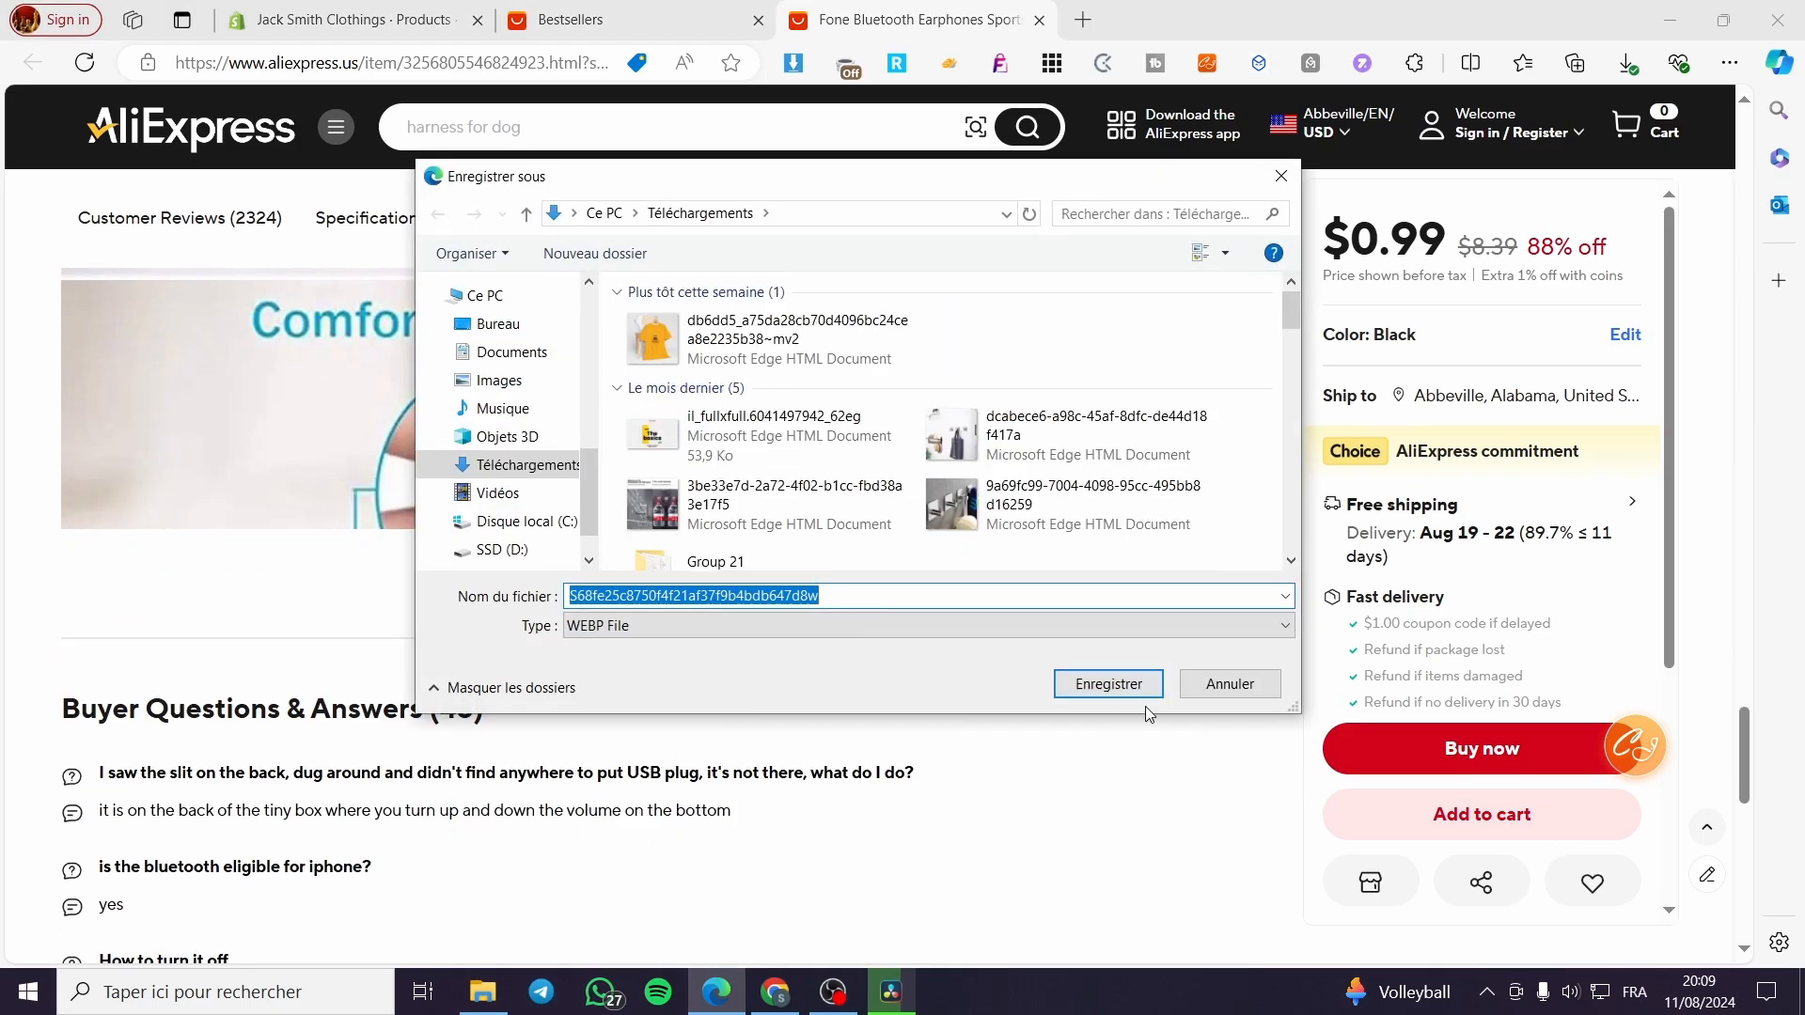
{"action": "left_click", "coordinate": [1110, 683]}
Save the "New Sports Series Sport Headband" description image to the Téléchargements folder.
{"action": "left_click", "coordinate": [700, 589]}
{"action": "scroll", "coordinate": [700, 656], "scroll_direction": "down", "scroll_amount": 6}
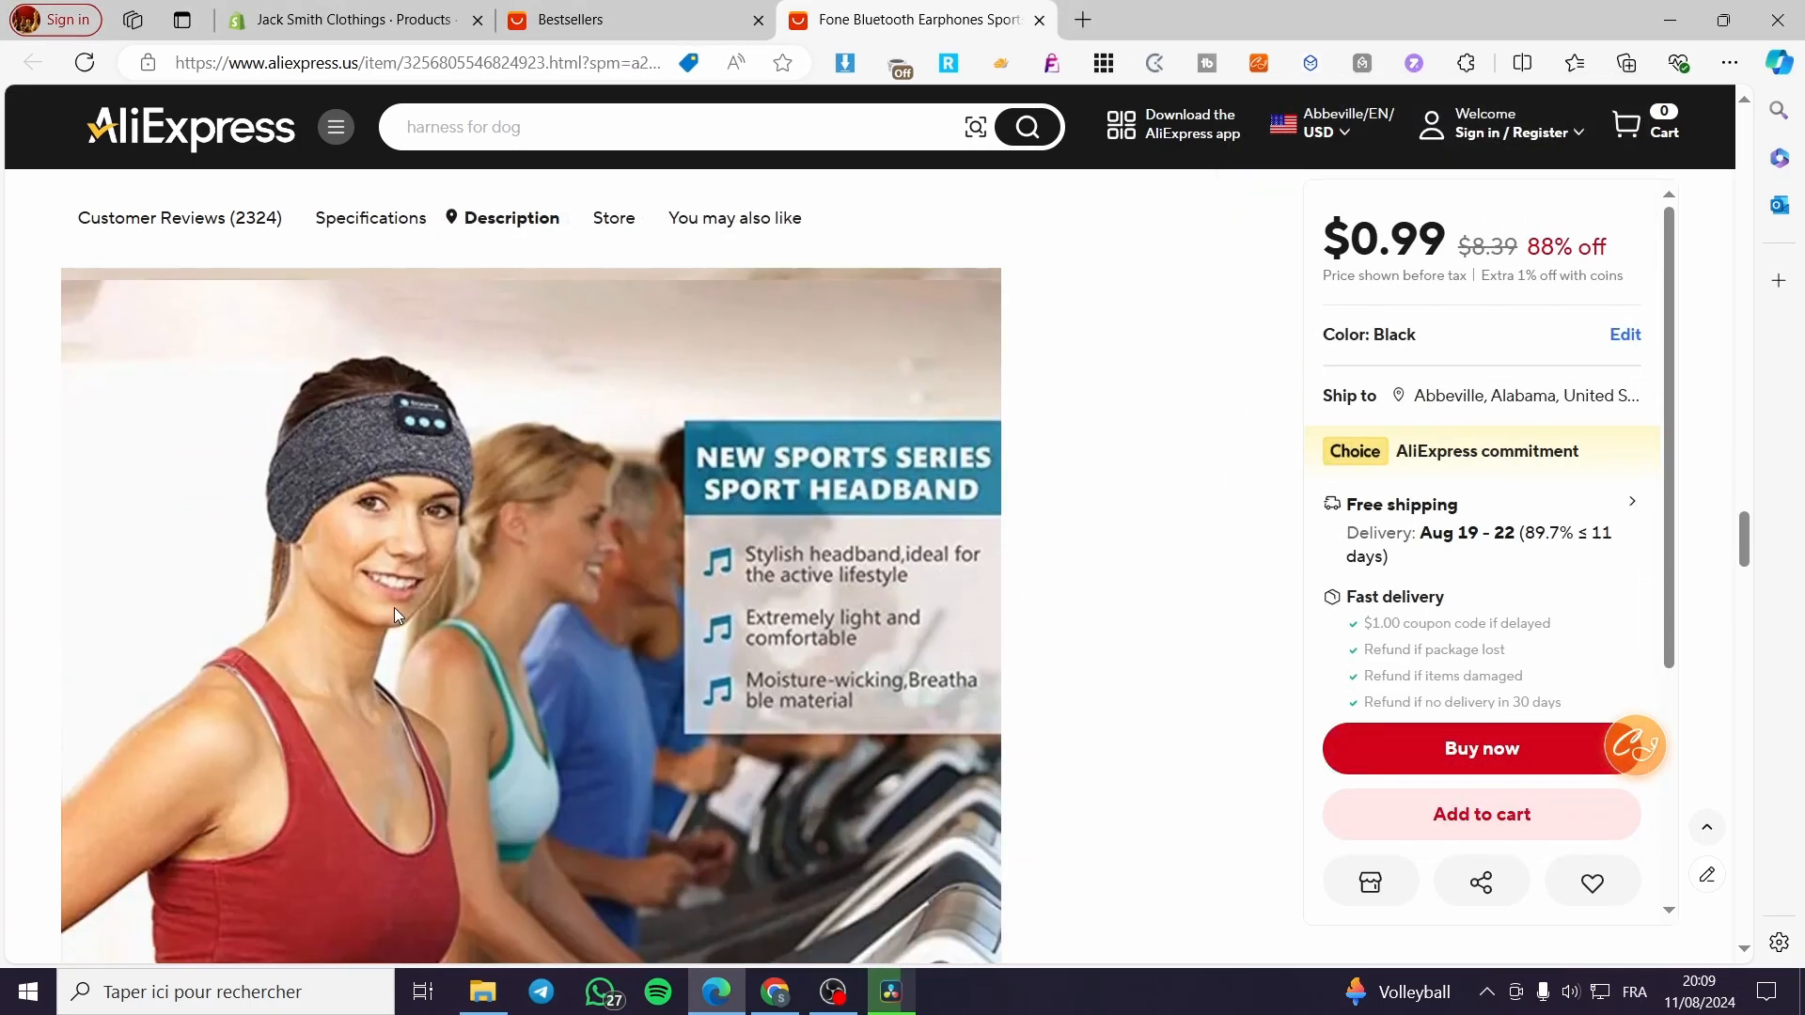
{"action": "right_click", "coordinate": [395, 616]}
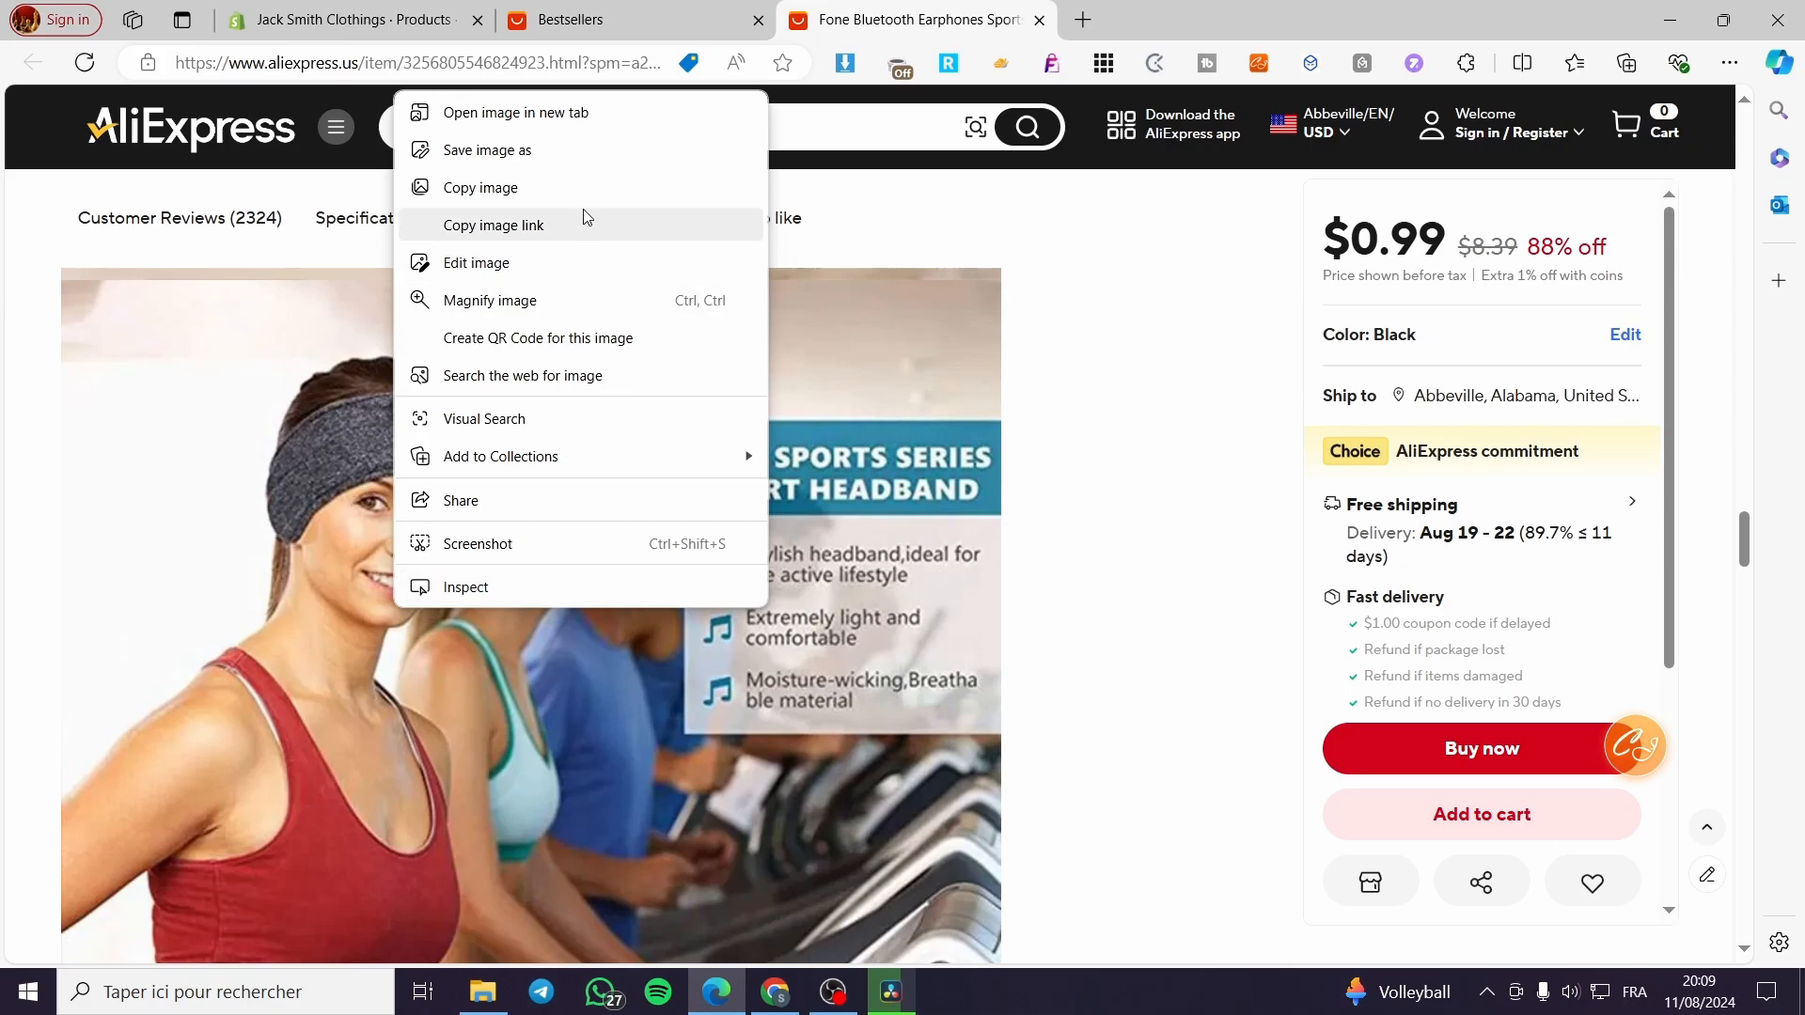
{"action": "left_click", "coordinate": [588, 162]}
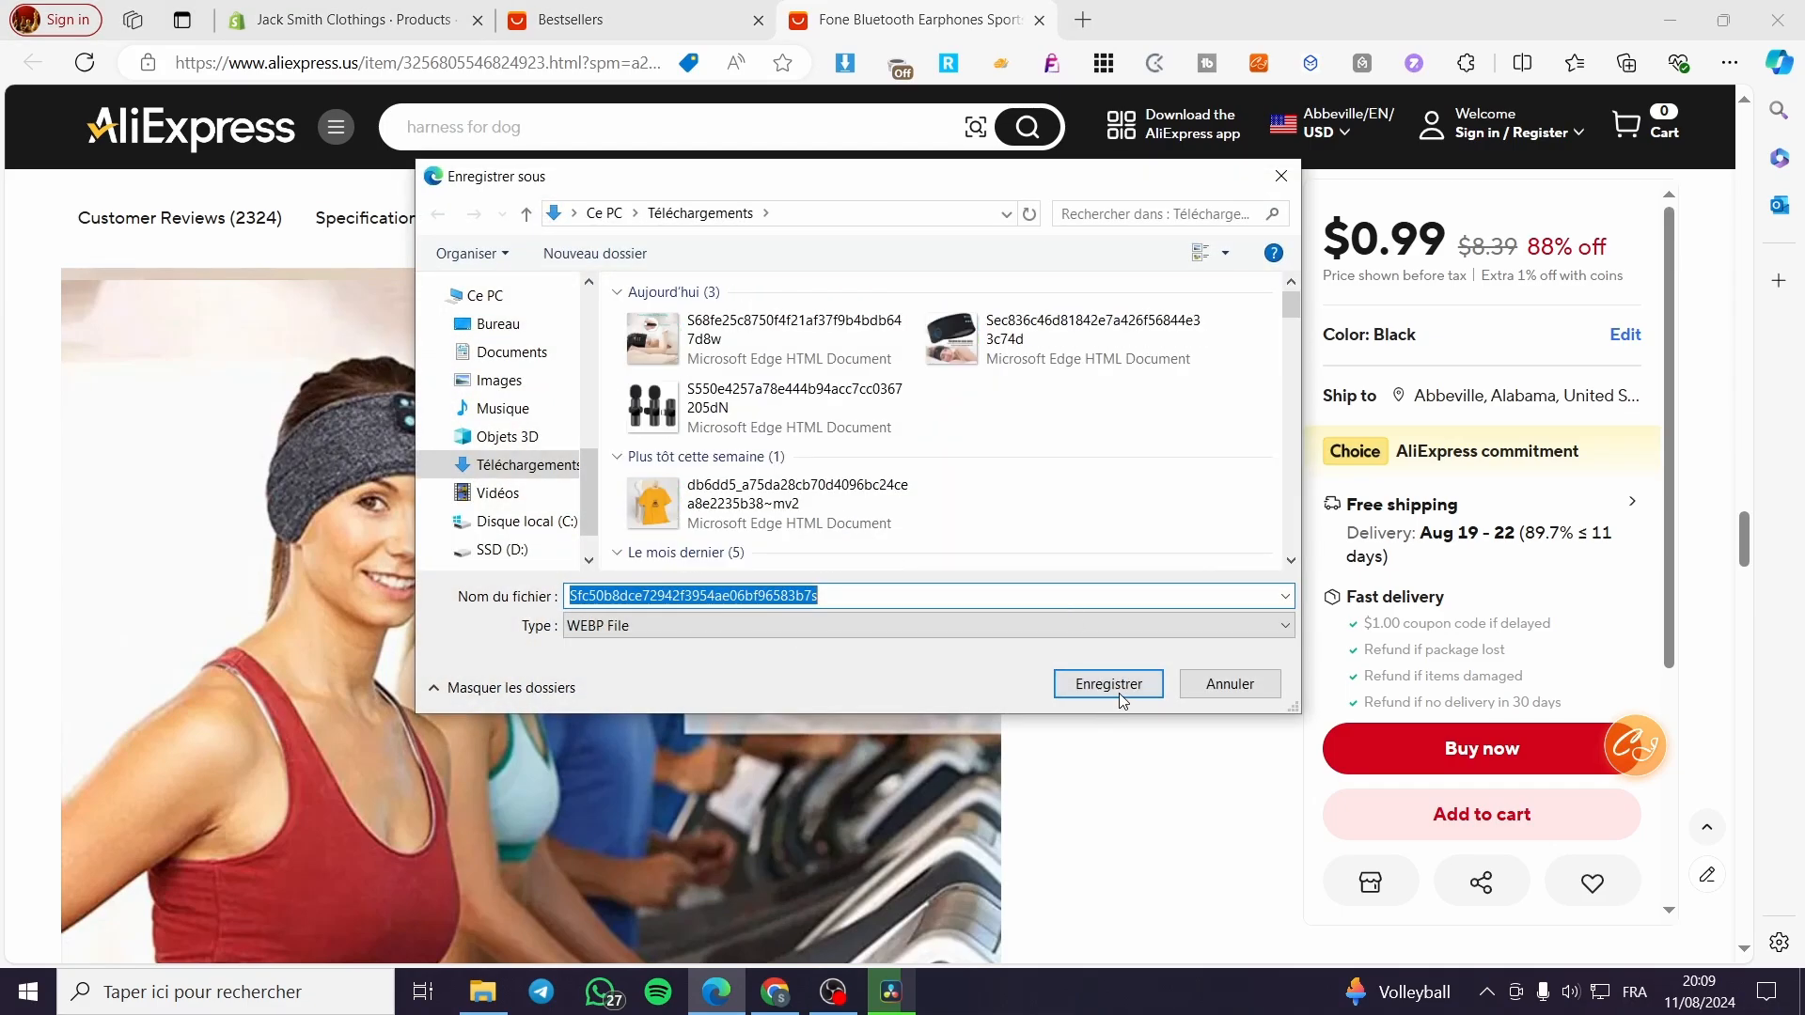
{"action": "left_click", "coordinate": [1111, 684]}
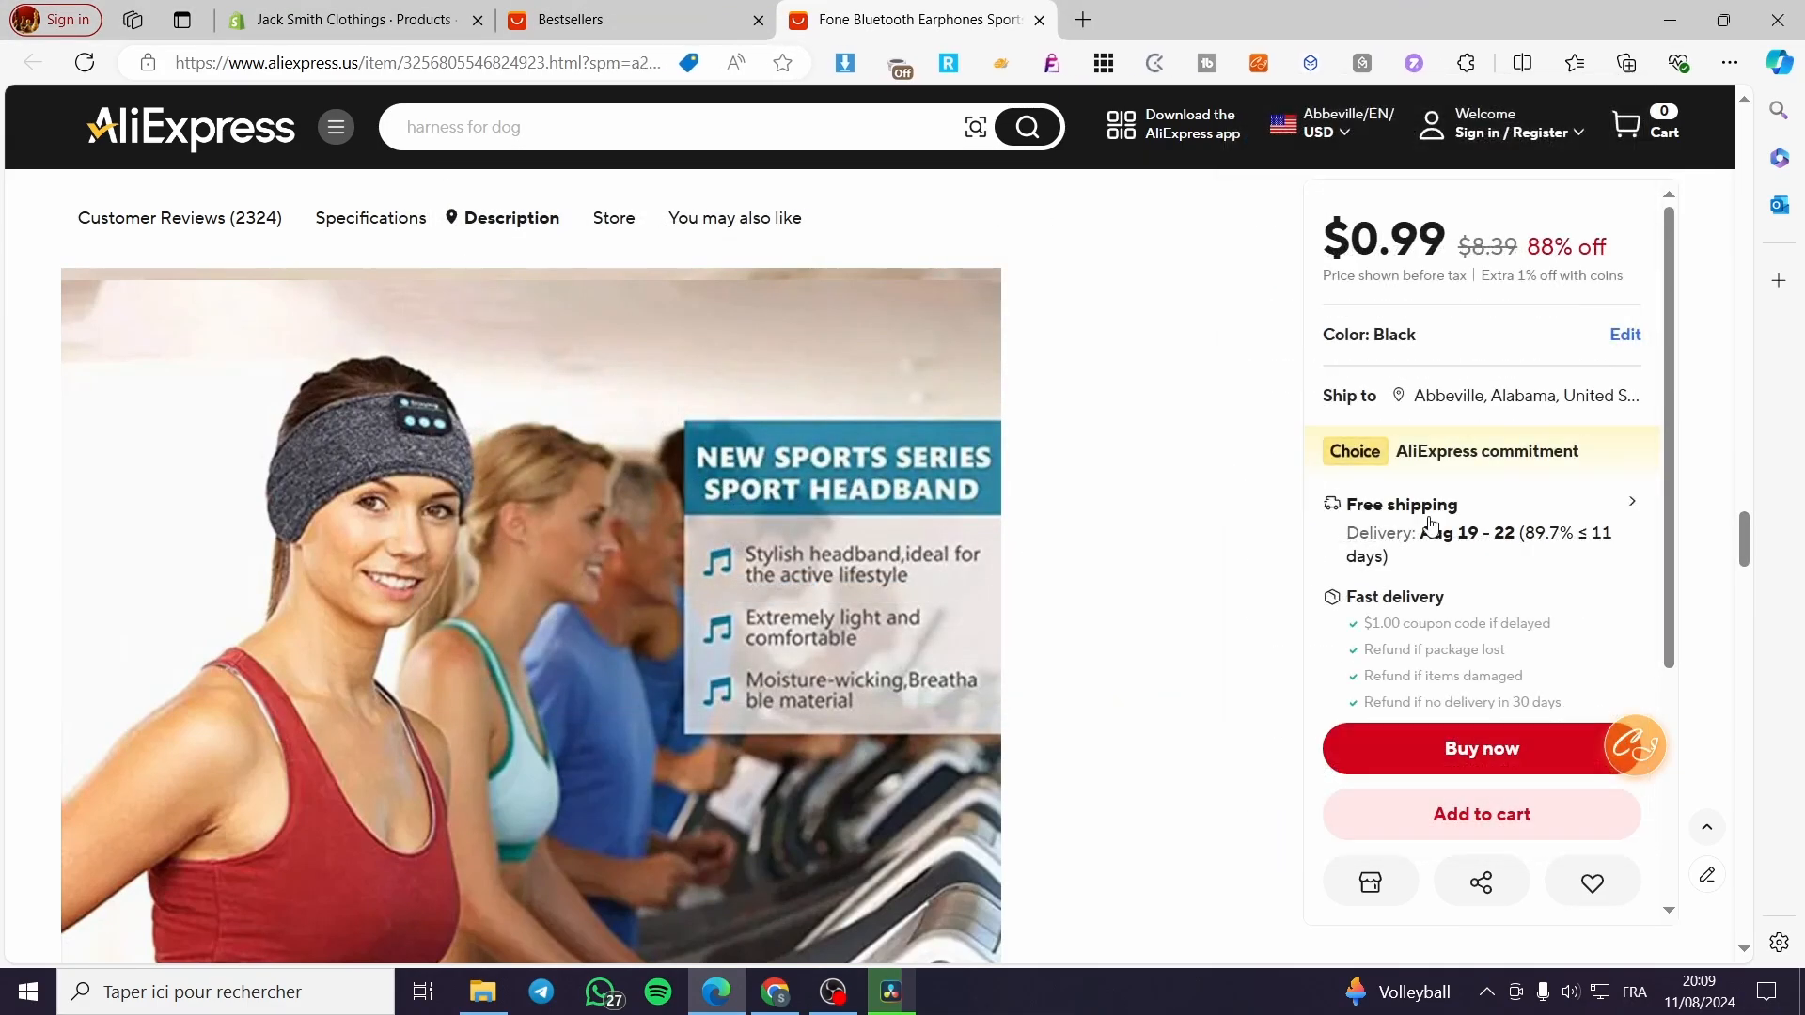
Save the description image of the running man with the two headbands to the Téléchargements folder.
{"action": "left_click_drag", "start_coordinate": [1745, 538], "coordinate": [1774, 626]}
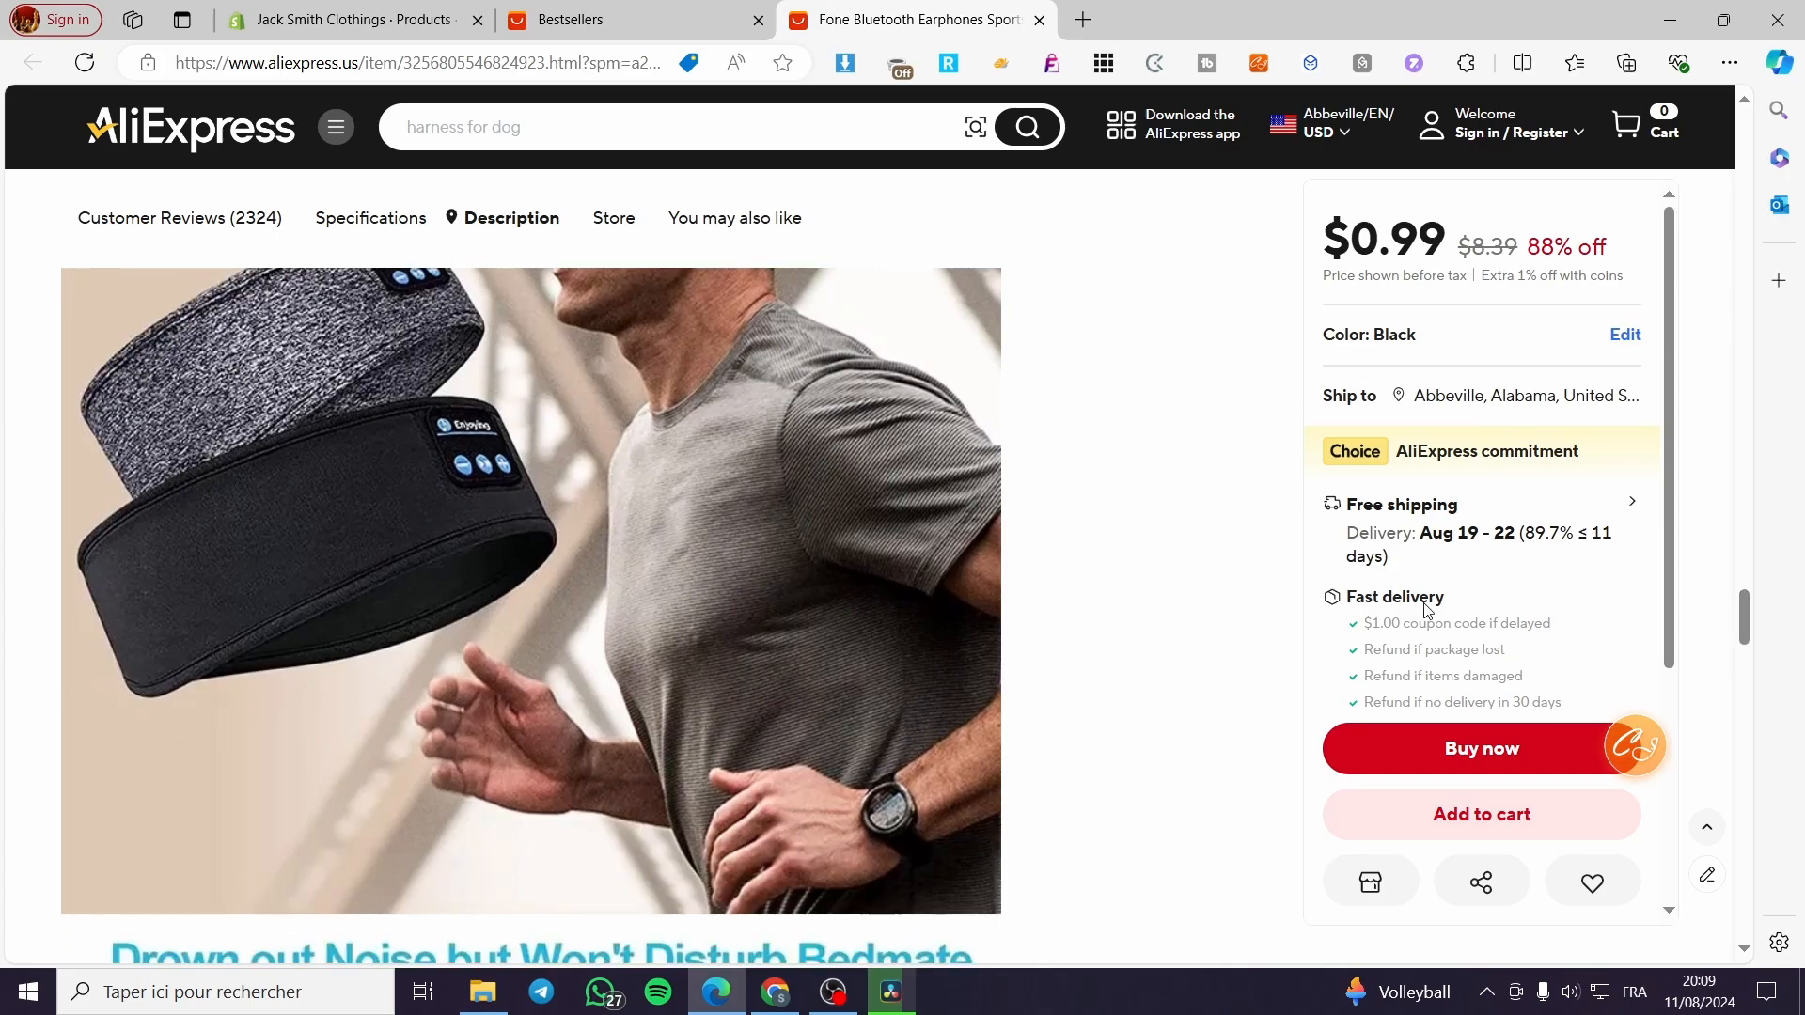
{"action": "scroll", "coordinate": [669, 705], "scroll_direction": "down", "scroll_amount": 5}
{"action": "scroll", "coordinate": [663, 666], "scroll_direction": "up", "scroll_amount": 5}
{"action": "right_click", "coordinate": [548, 634]}
{"action": "left_click", "coordinate": [670, 175]}
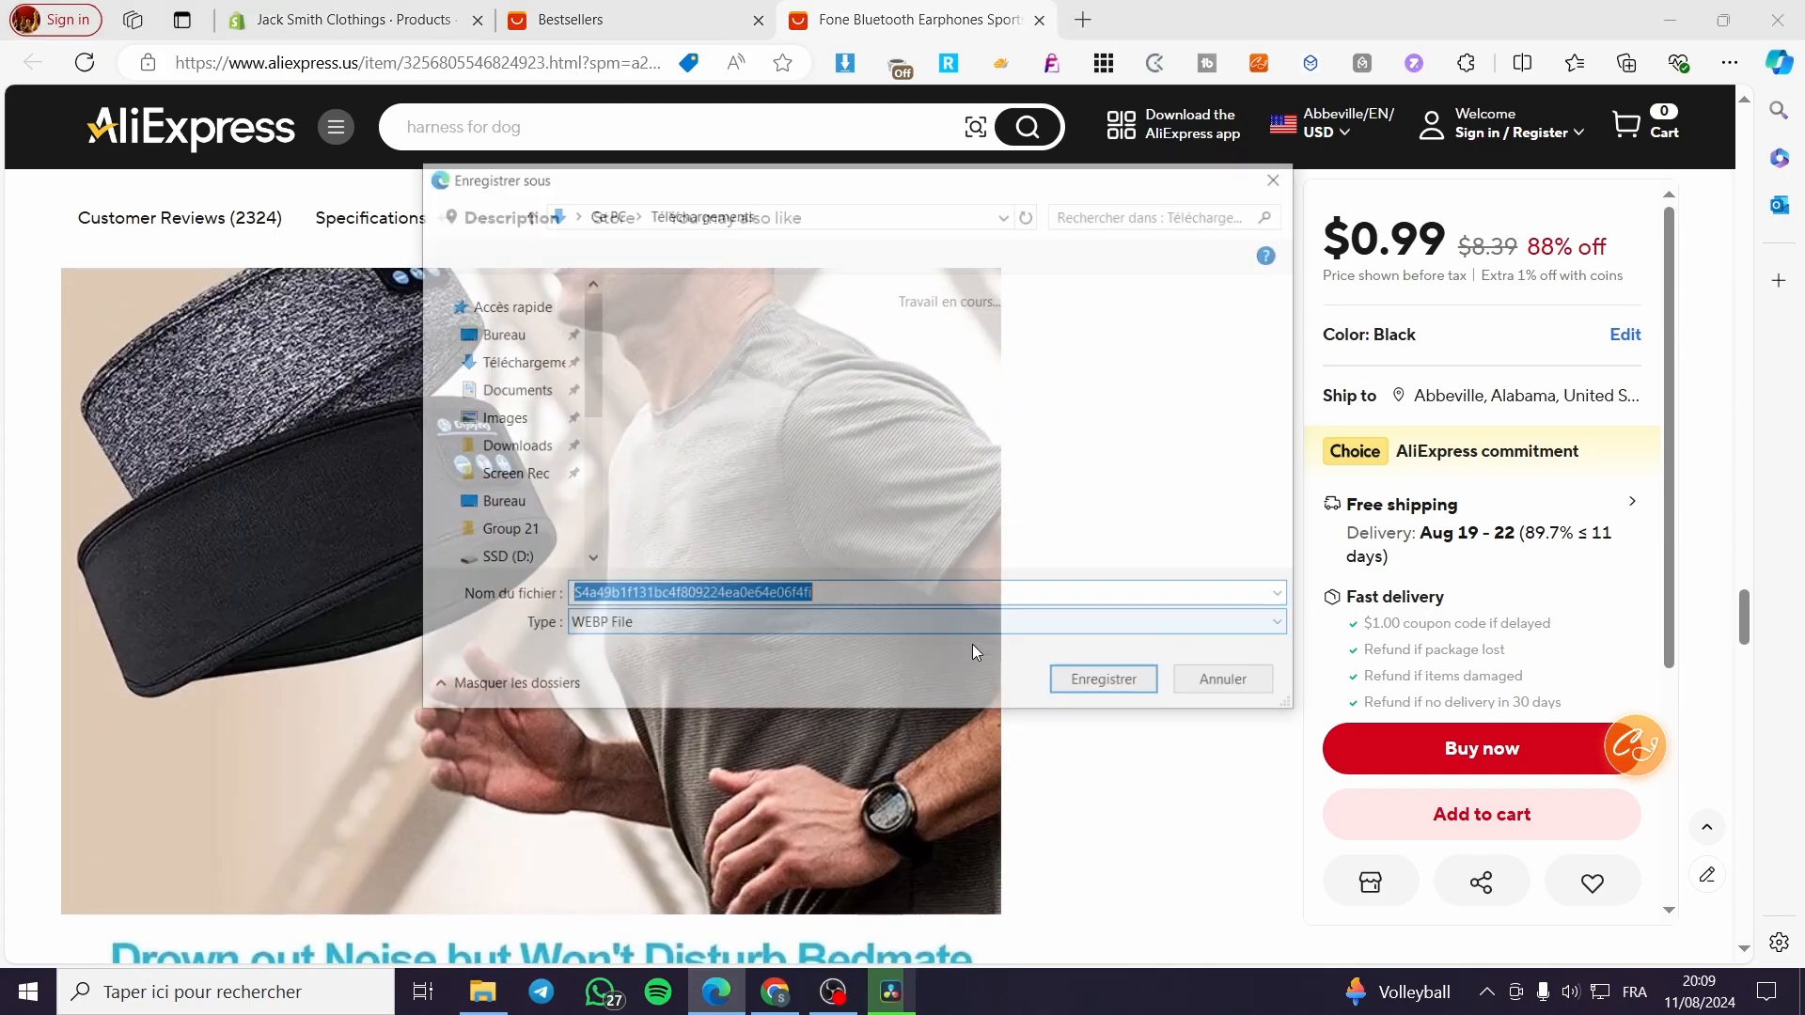
{"action": "left_click", "coordinate": [1110, 686]}
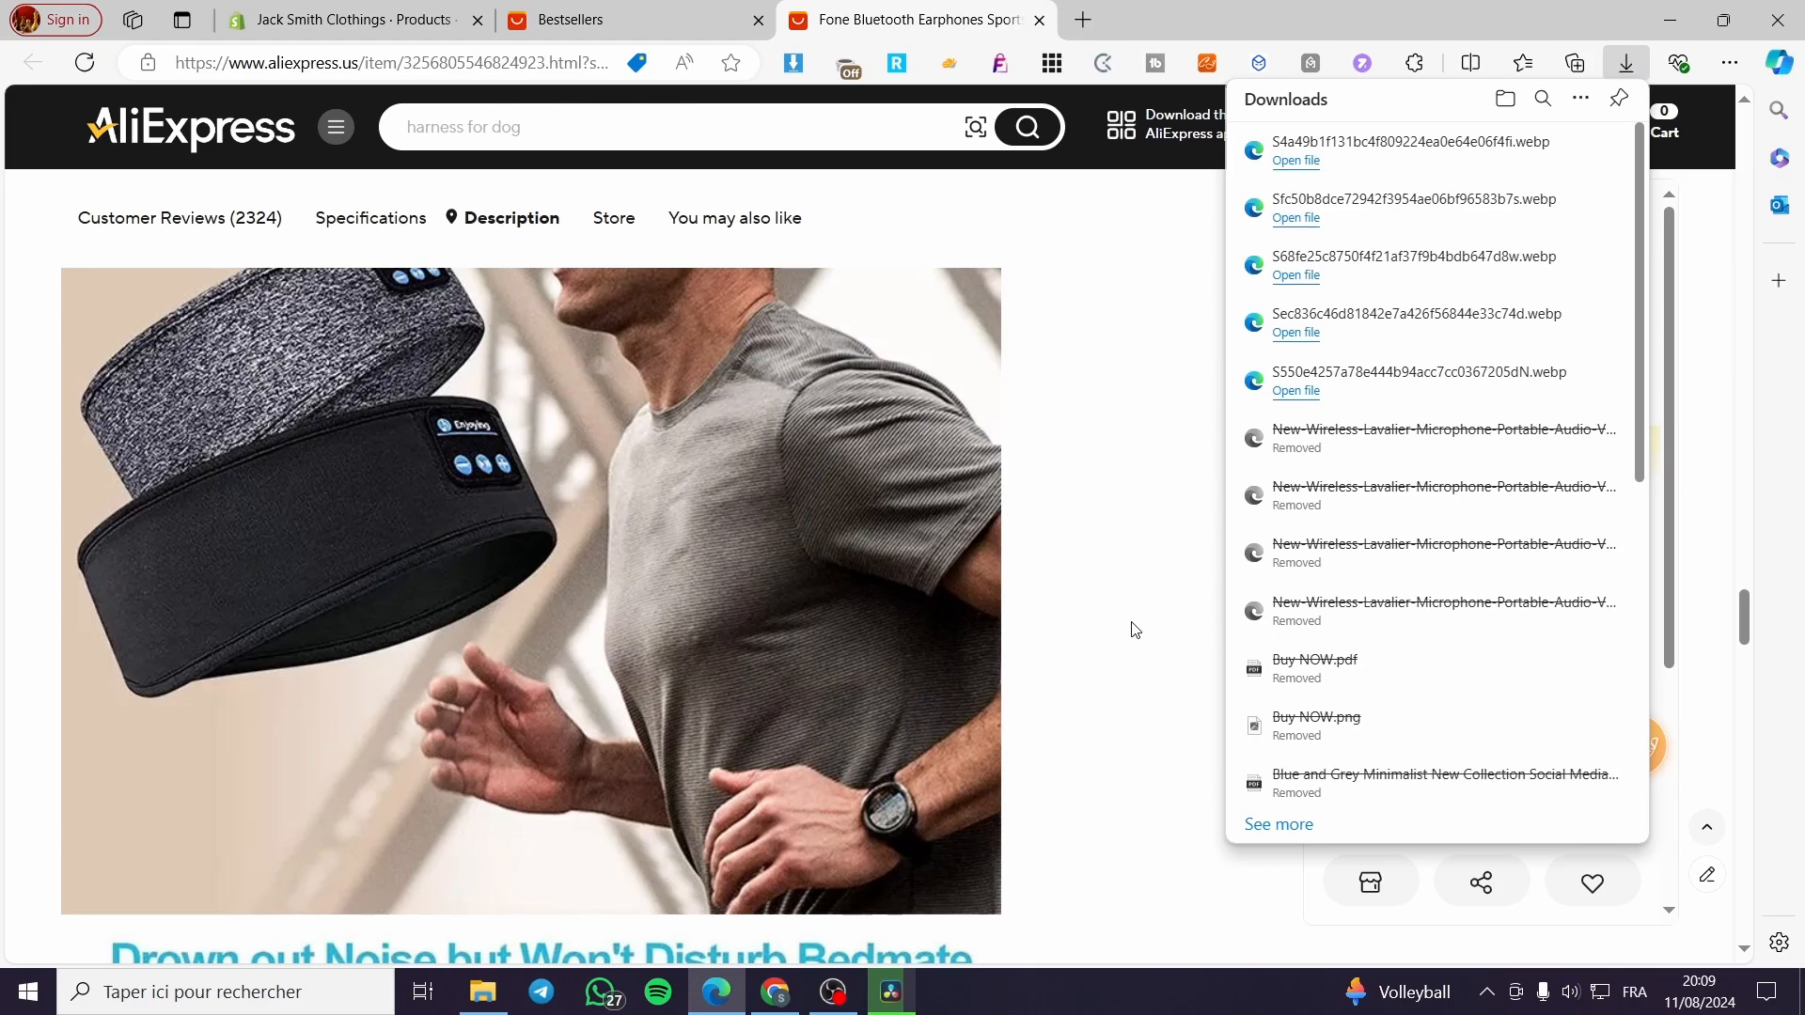
Copy "Bluetooth Earphones Sports Sleeping Headband" from the AliExpress product name into the title of the new Shopify product.
{"action": "scroll", "coordinate": [861, 814], "scroll_direction": "up", "scroll_amount": 5}
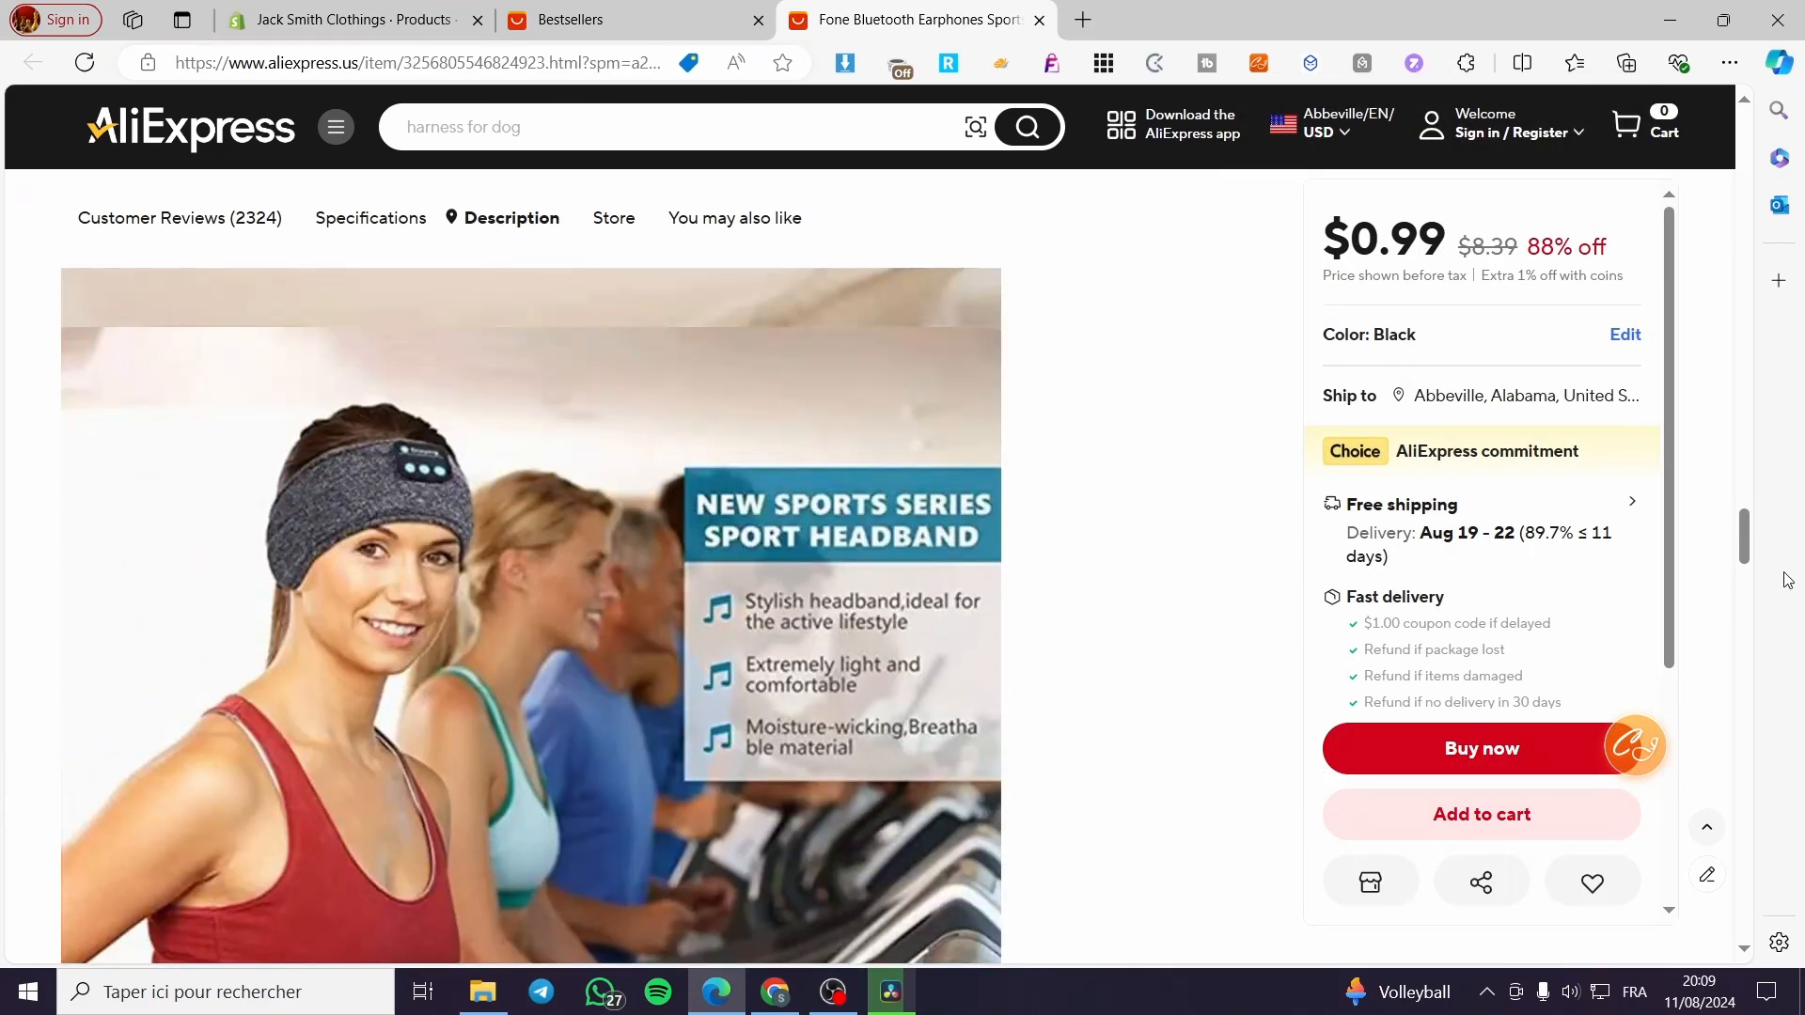
{"action": "left_click_drag", "start_coordinate": [1750, 548], "coordinate": [1736, 139]}
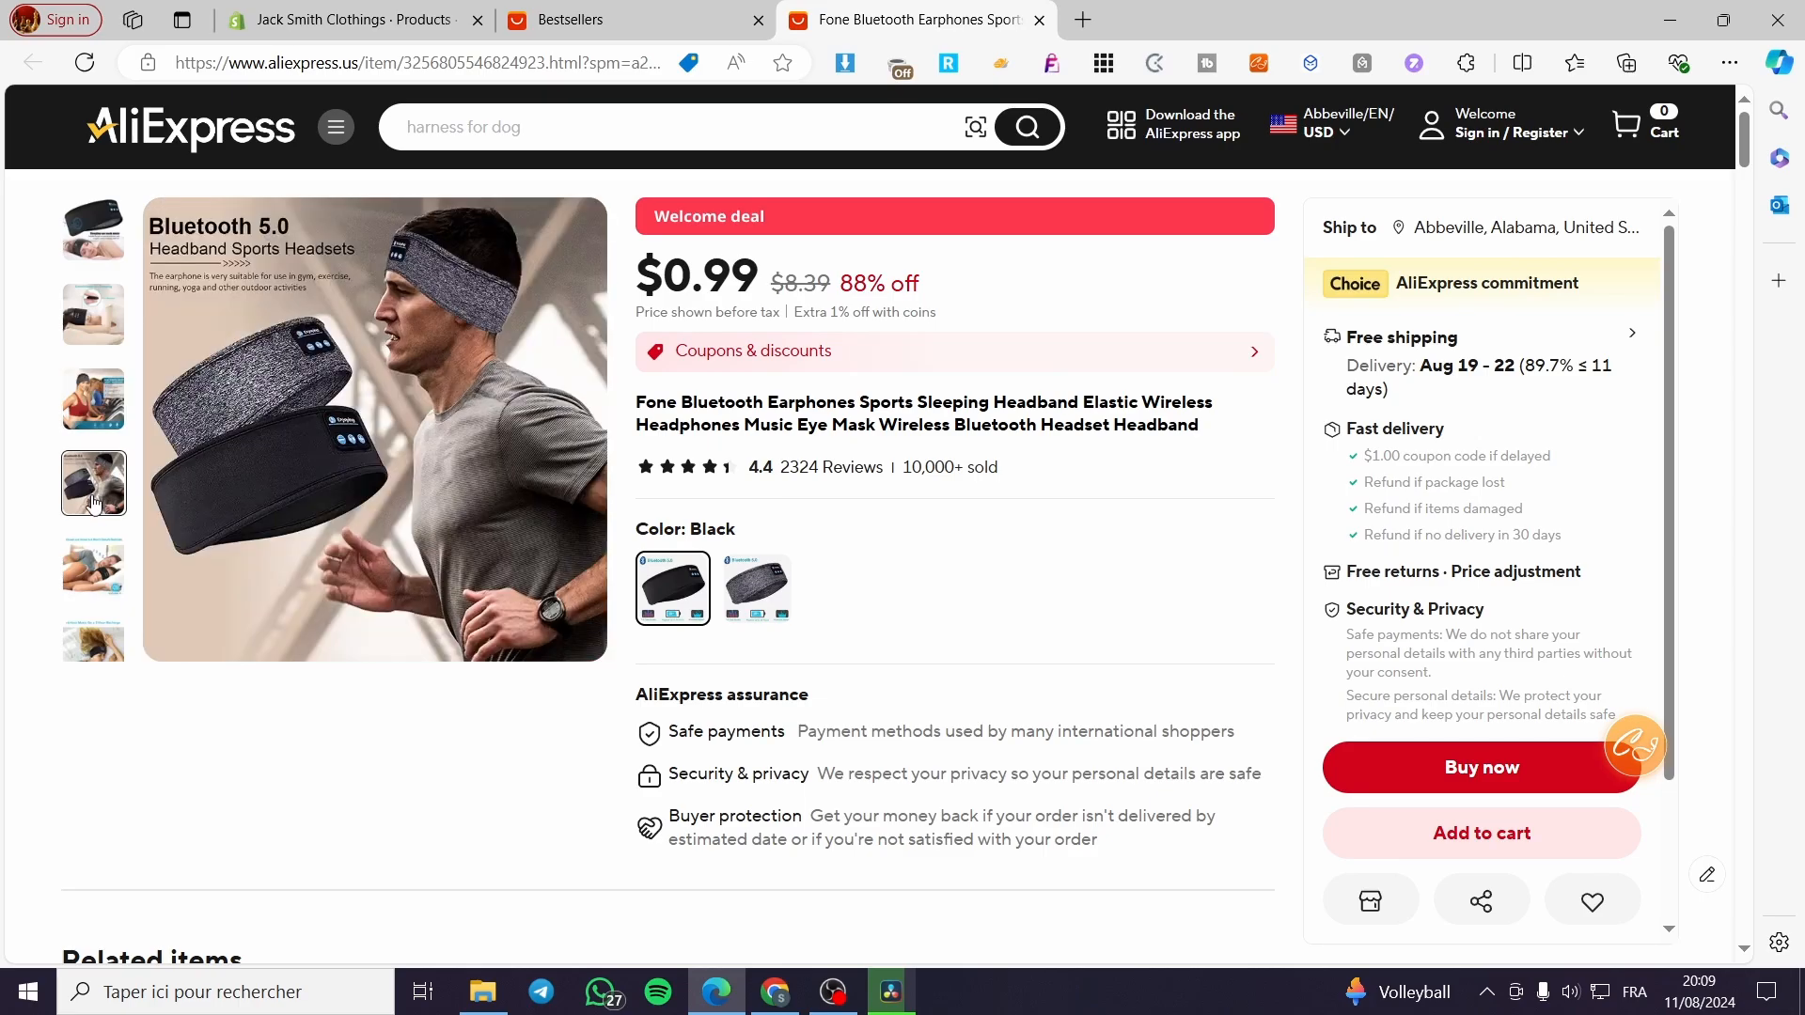
{"action": "left_click", "coordinate": [374, 8]}
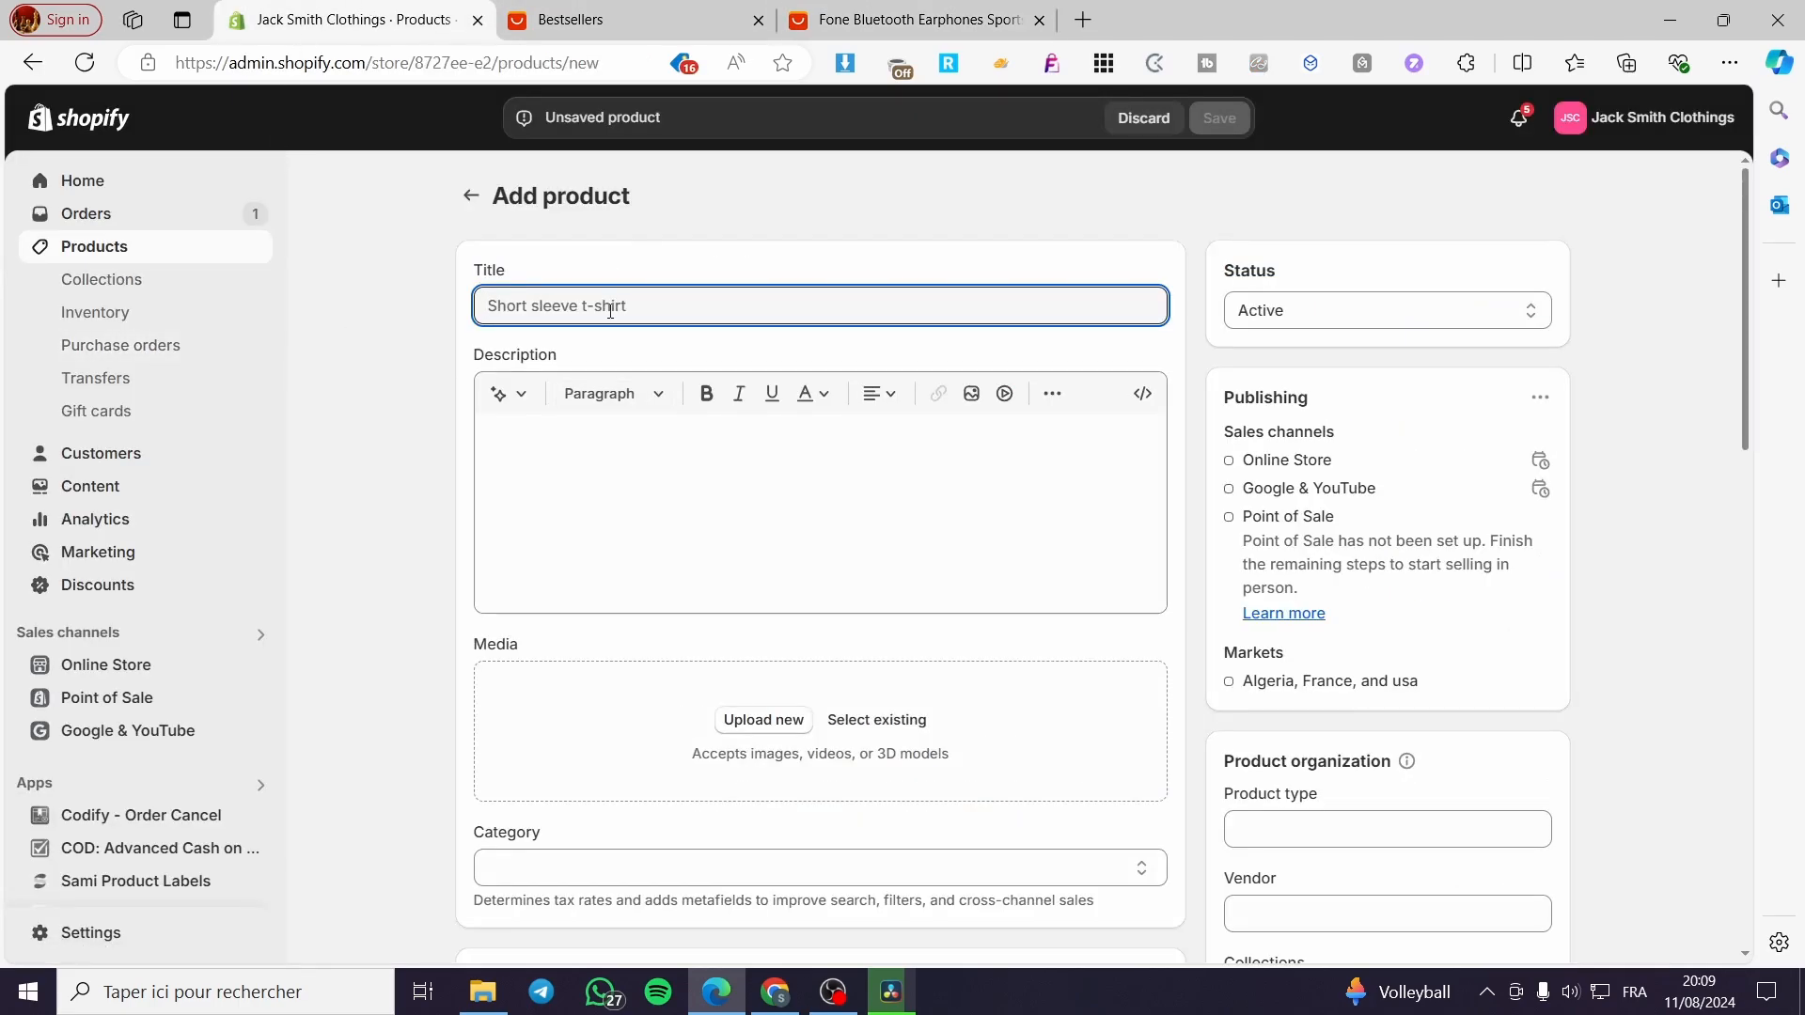
{"action": "left_click", "coordinate": [846, 20]}
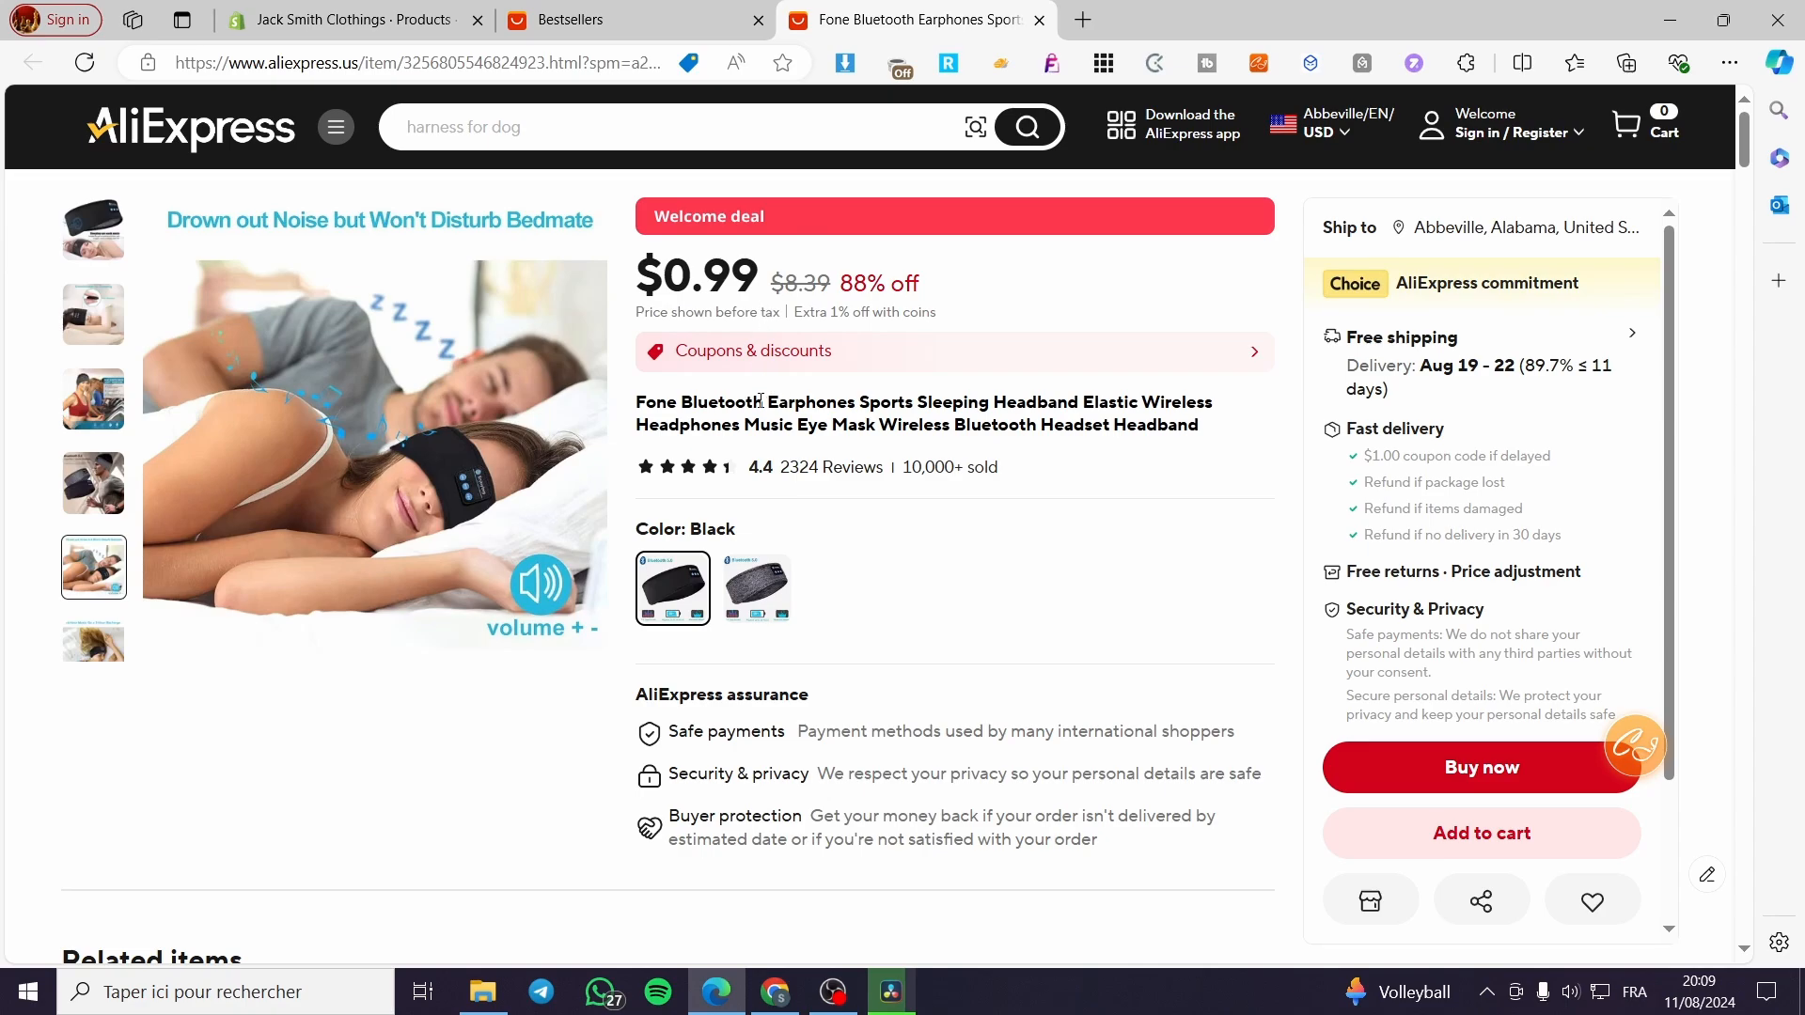
{"action": "left_click_drag", "start_coordinate": [704, 402], "coordinate": [899, 402]}
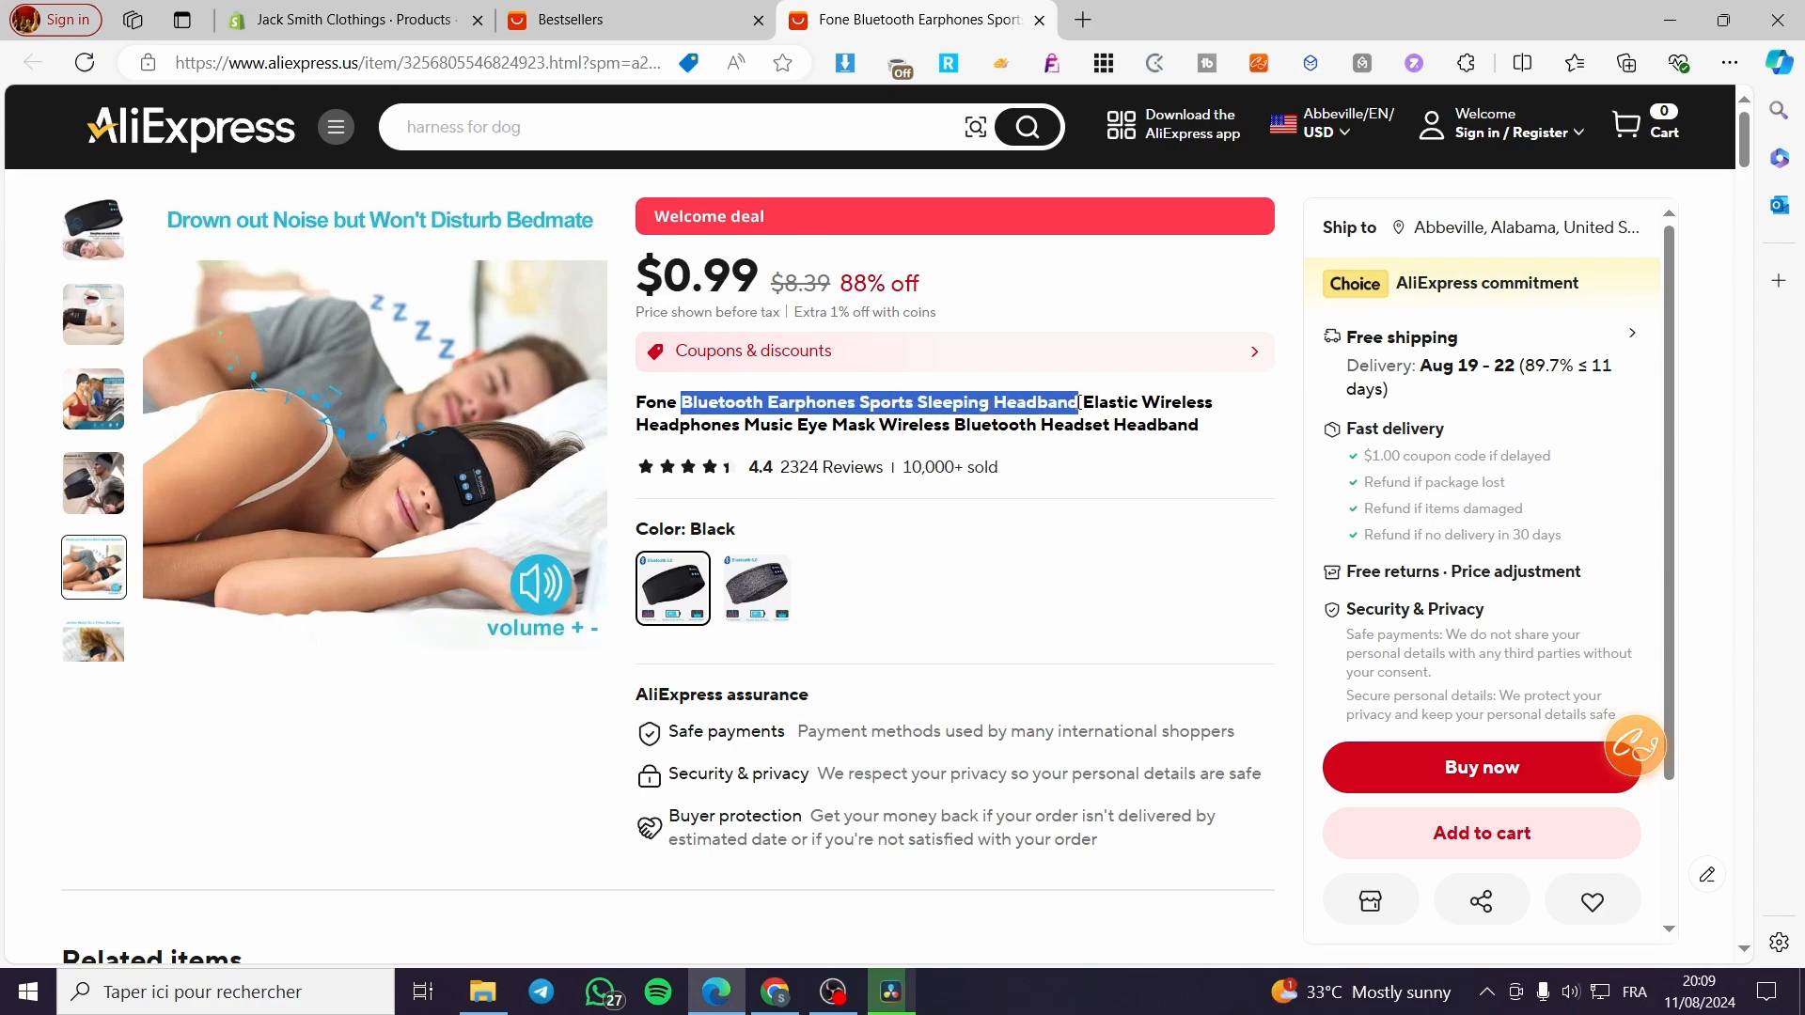
{"action": "key", "text": "ctrl+c"}
{"action": "left_click", "coordinate": [381, 11]}
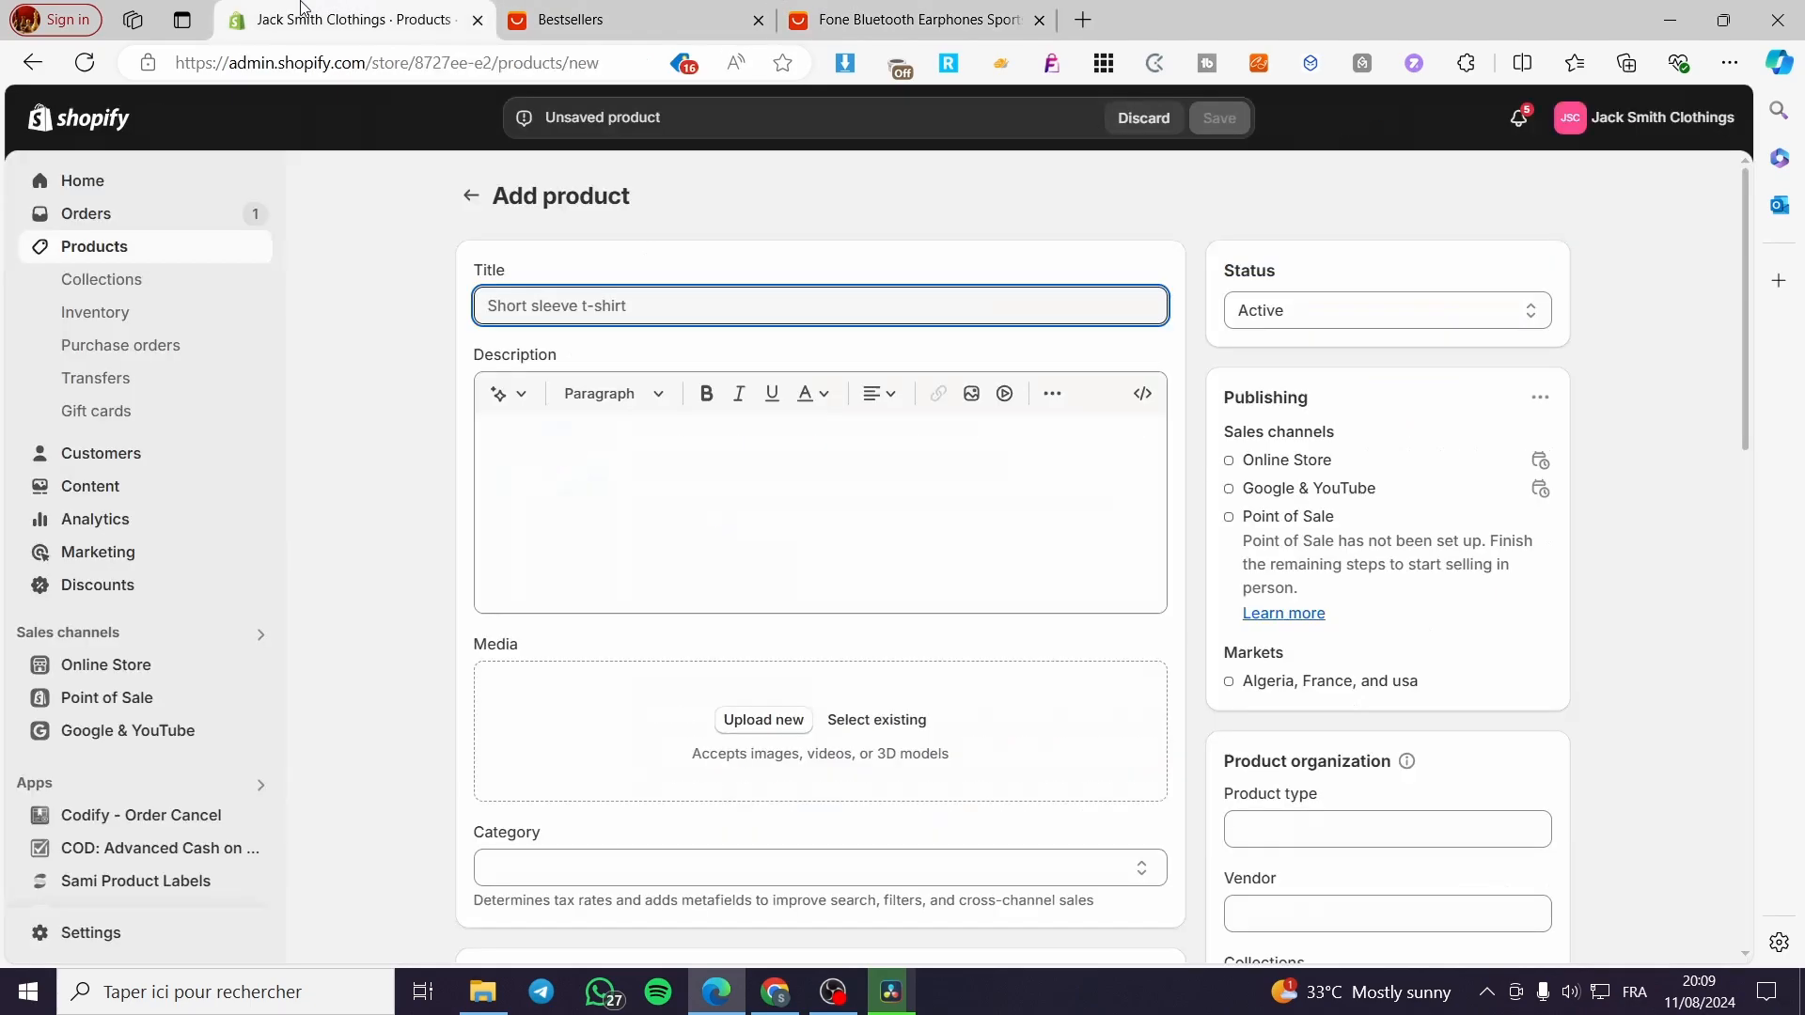
{"action": "key", "text": "ctrl+v"}
Copy the AliExpress description text, from "Wireless Bluetooth 5.0" through the closing product line, into the Shopify product description.
{"action": "left_click", "coordinate": [804, 11]}
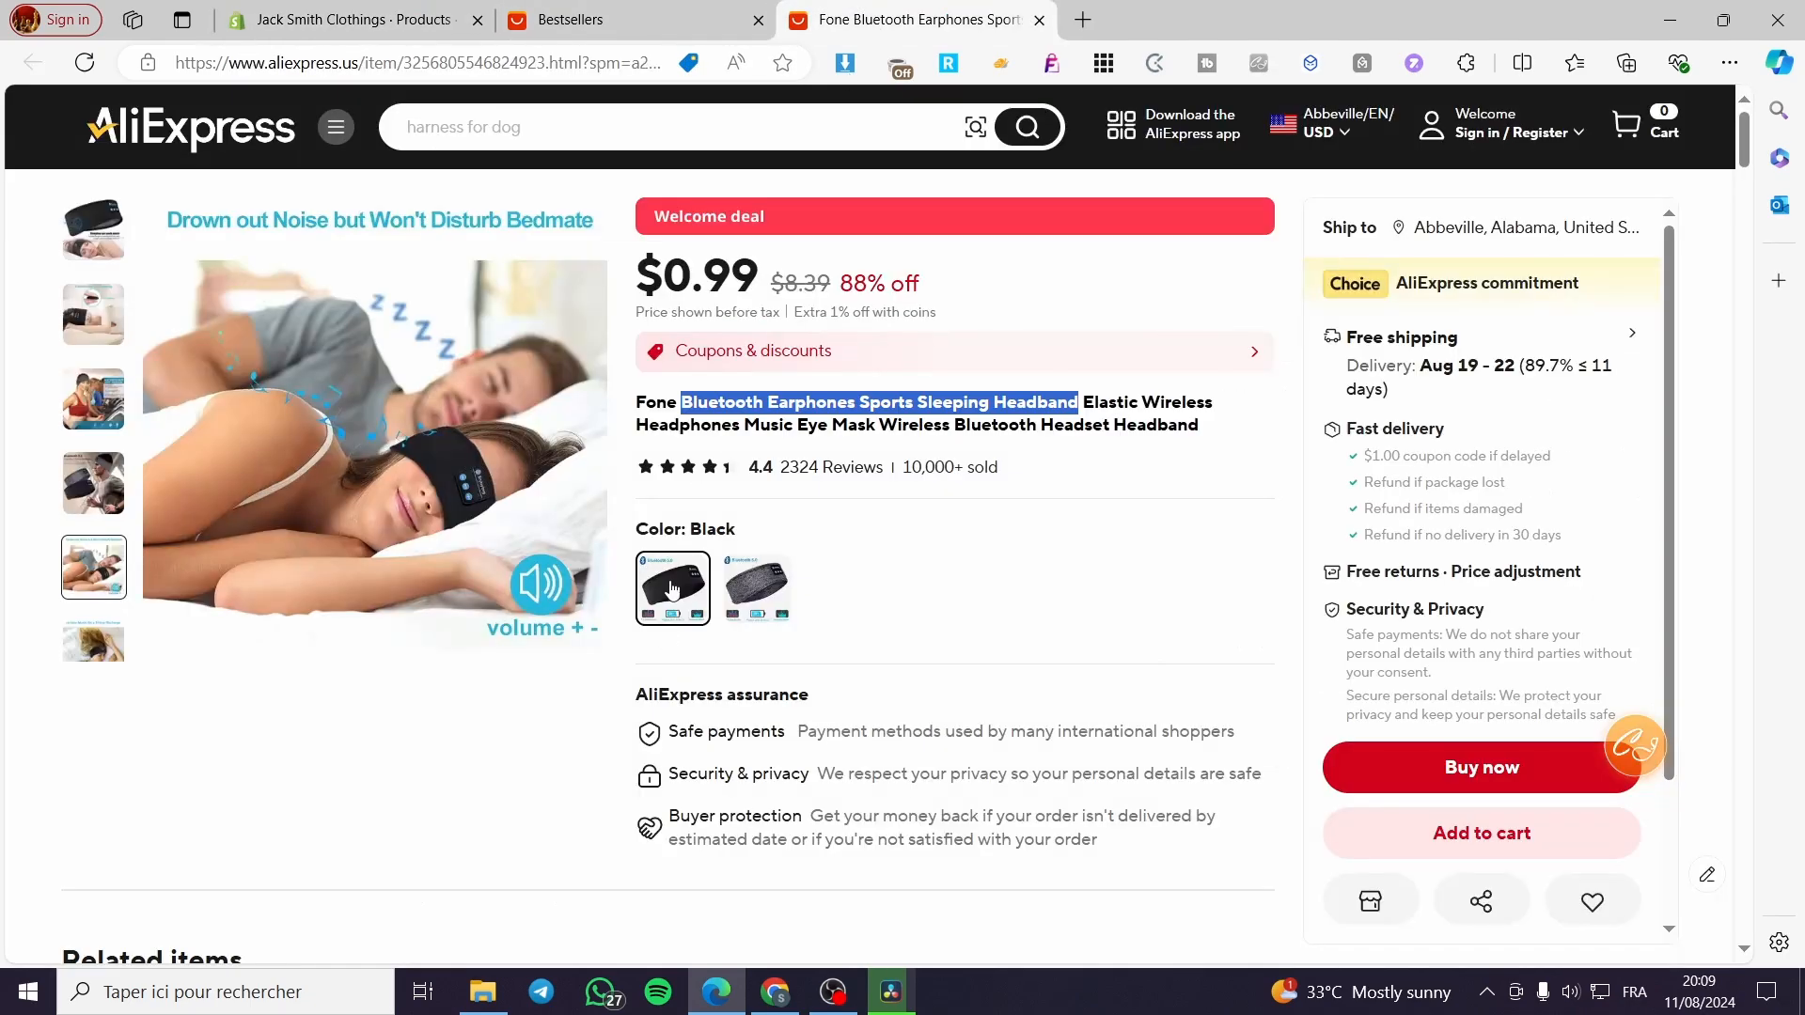
{"action": "scroll", "coordinate": [669, 602], "scroll_direction": "down", "scroll_amount": 15}
{"action": "scroll", "coordinate": [252, 589], "scroll_direction": "up", "scroll_amount": 2}
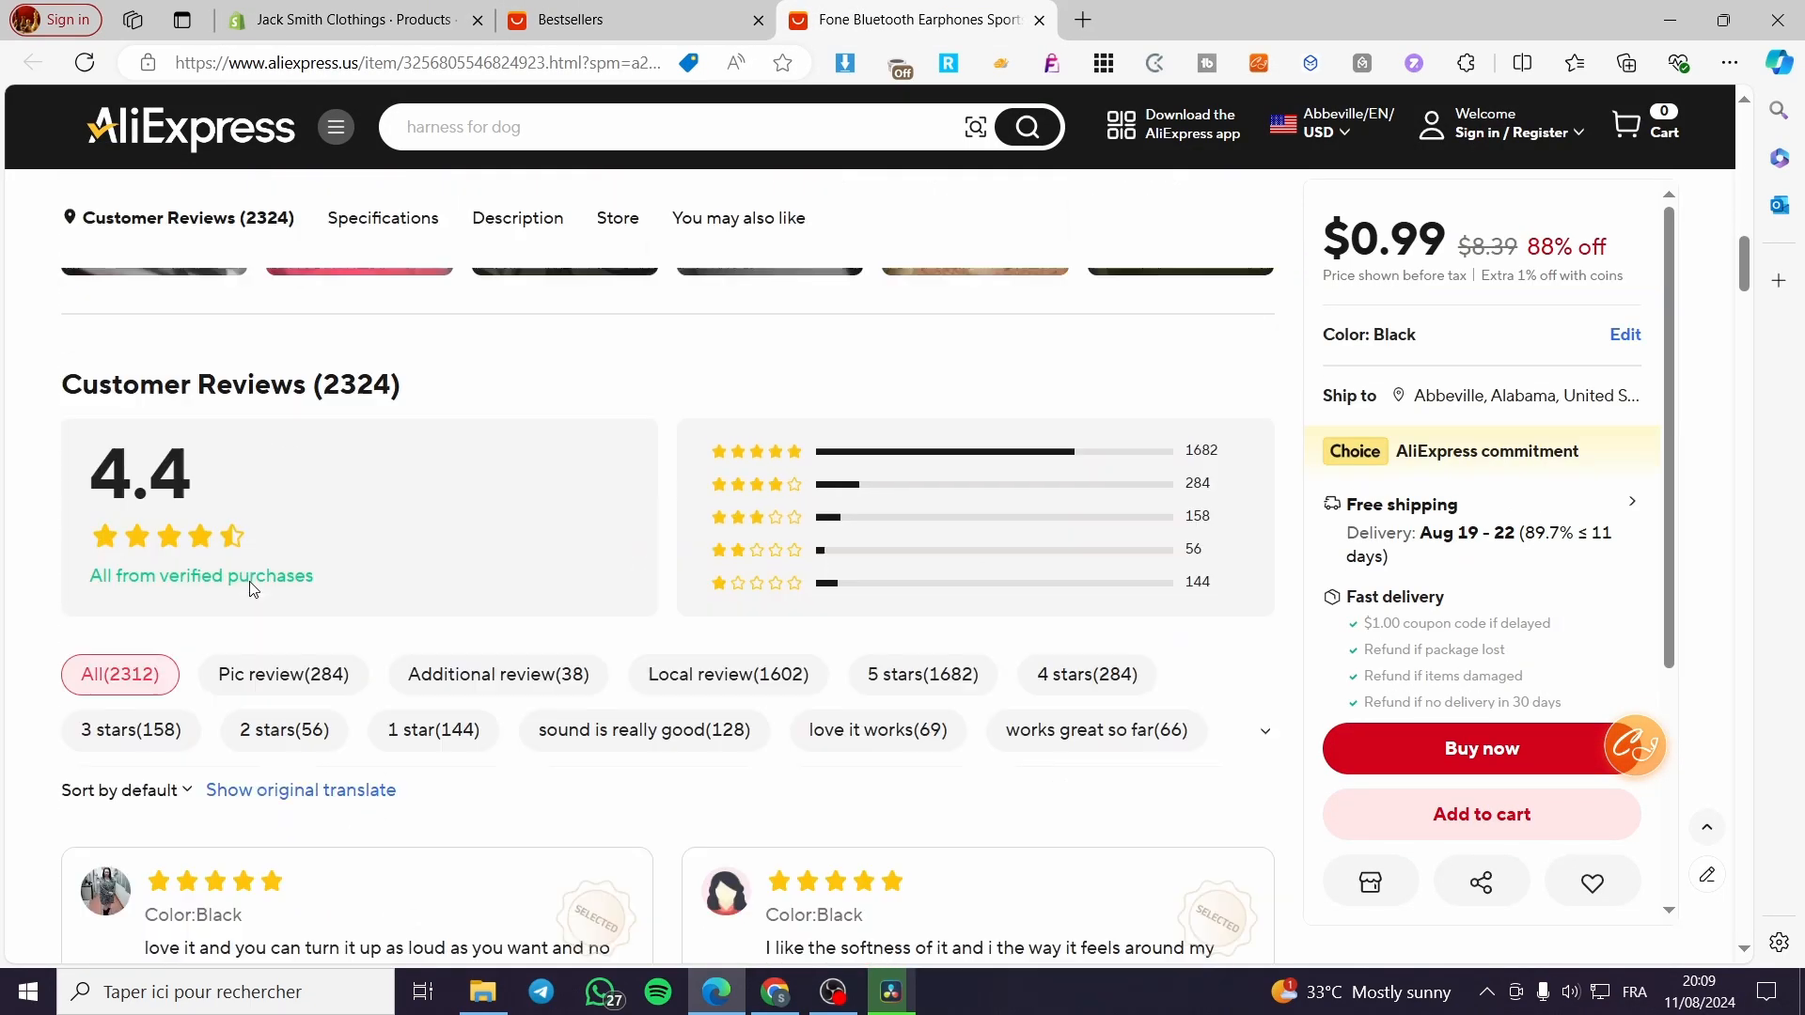
{"action": "scroll", "coordinate": [252, 589], "scroll_direction": "down", "scroll_amount": 12}
{"action": "scroll", "coordinate": [252, 589], "scroll_direction": "down", "scroll_amount": 3}
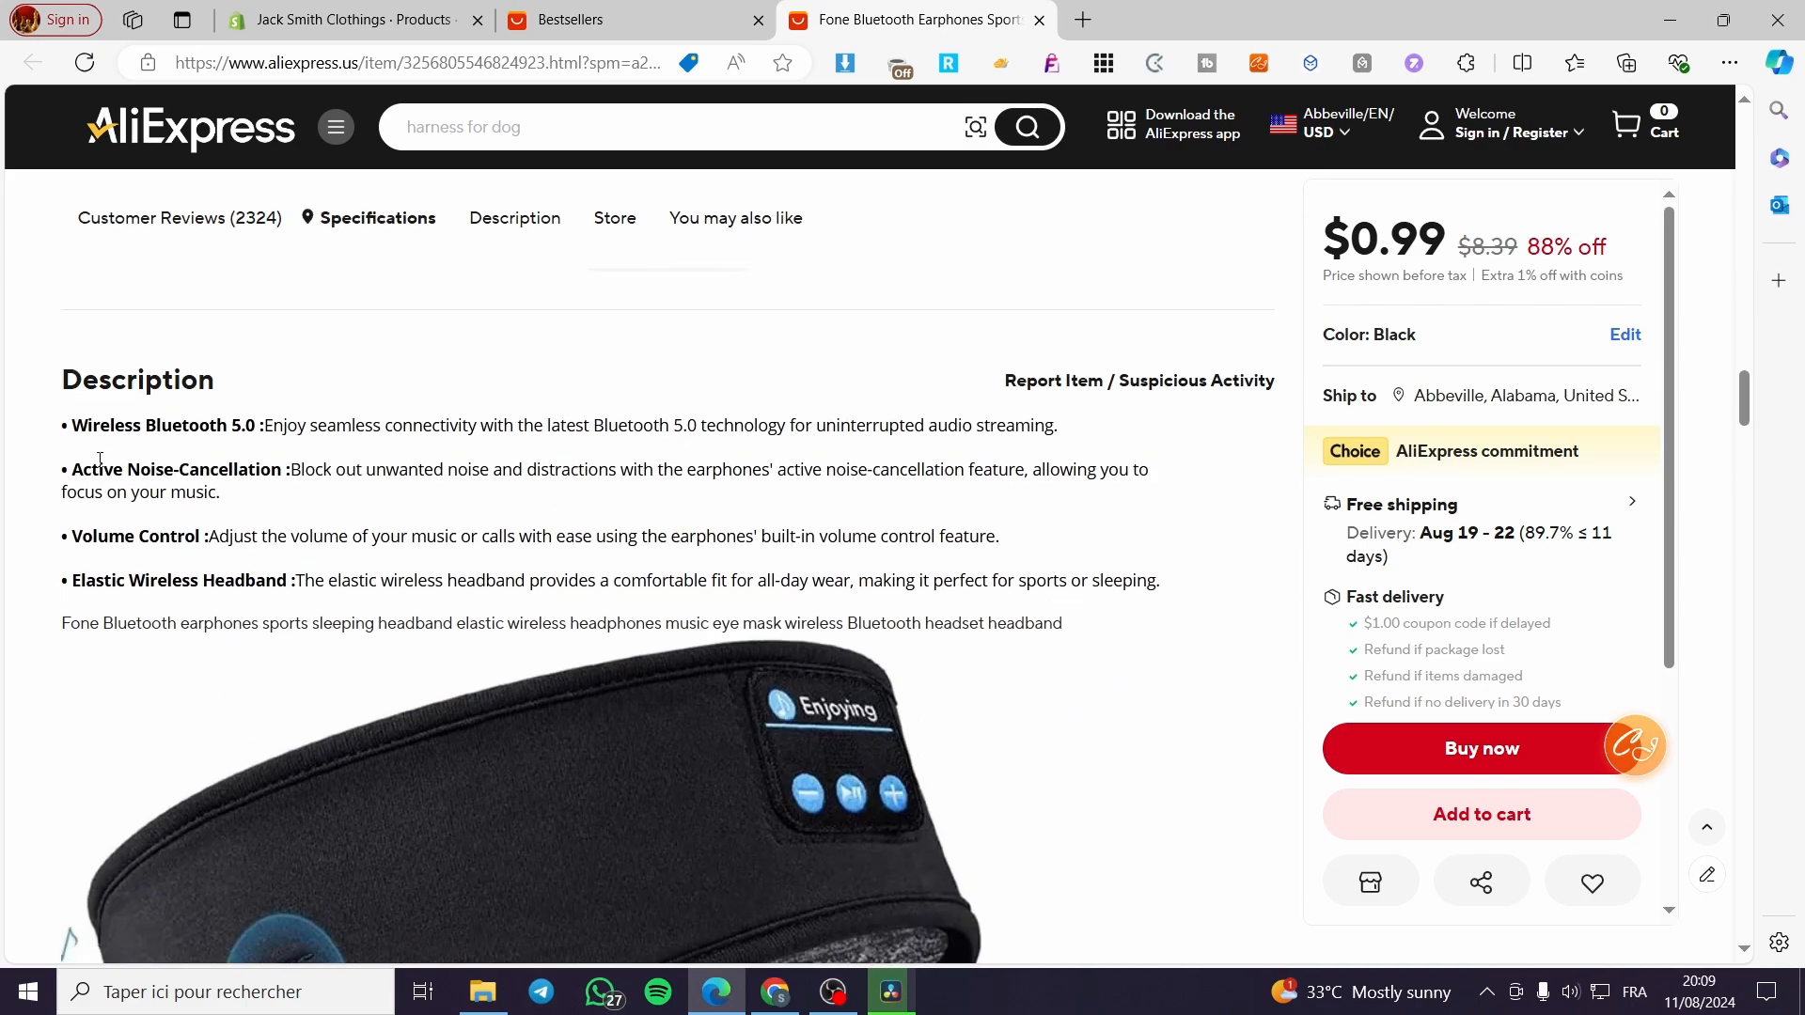
{"action": "left_click_drag", "start_coordinate": [70, 425], "coordinate": [1082, 631]}
{"action": "left_click", "coordinate": [409, 8]}
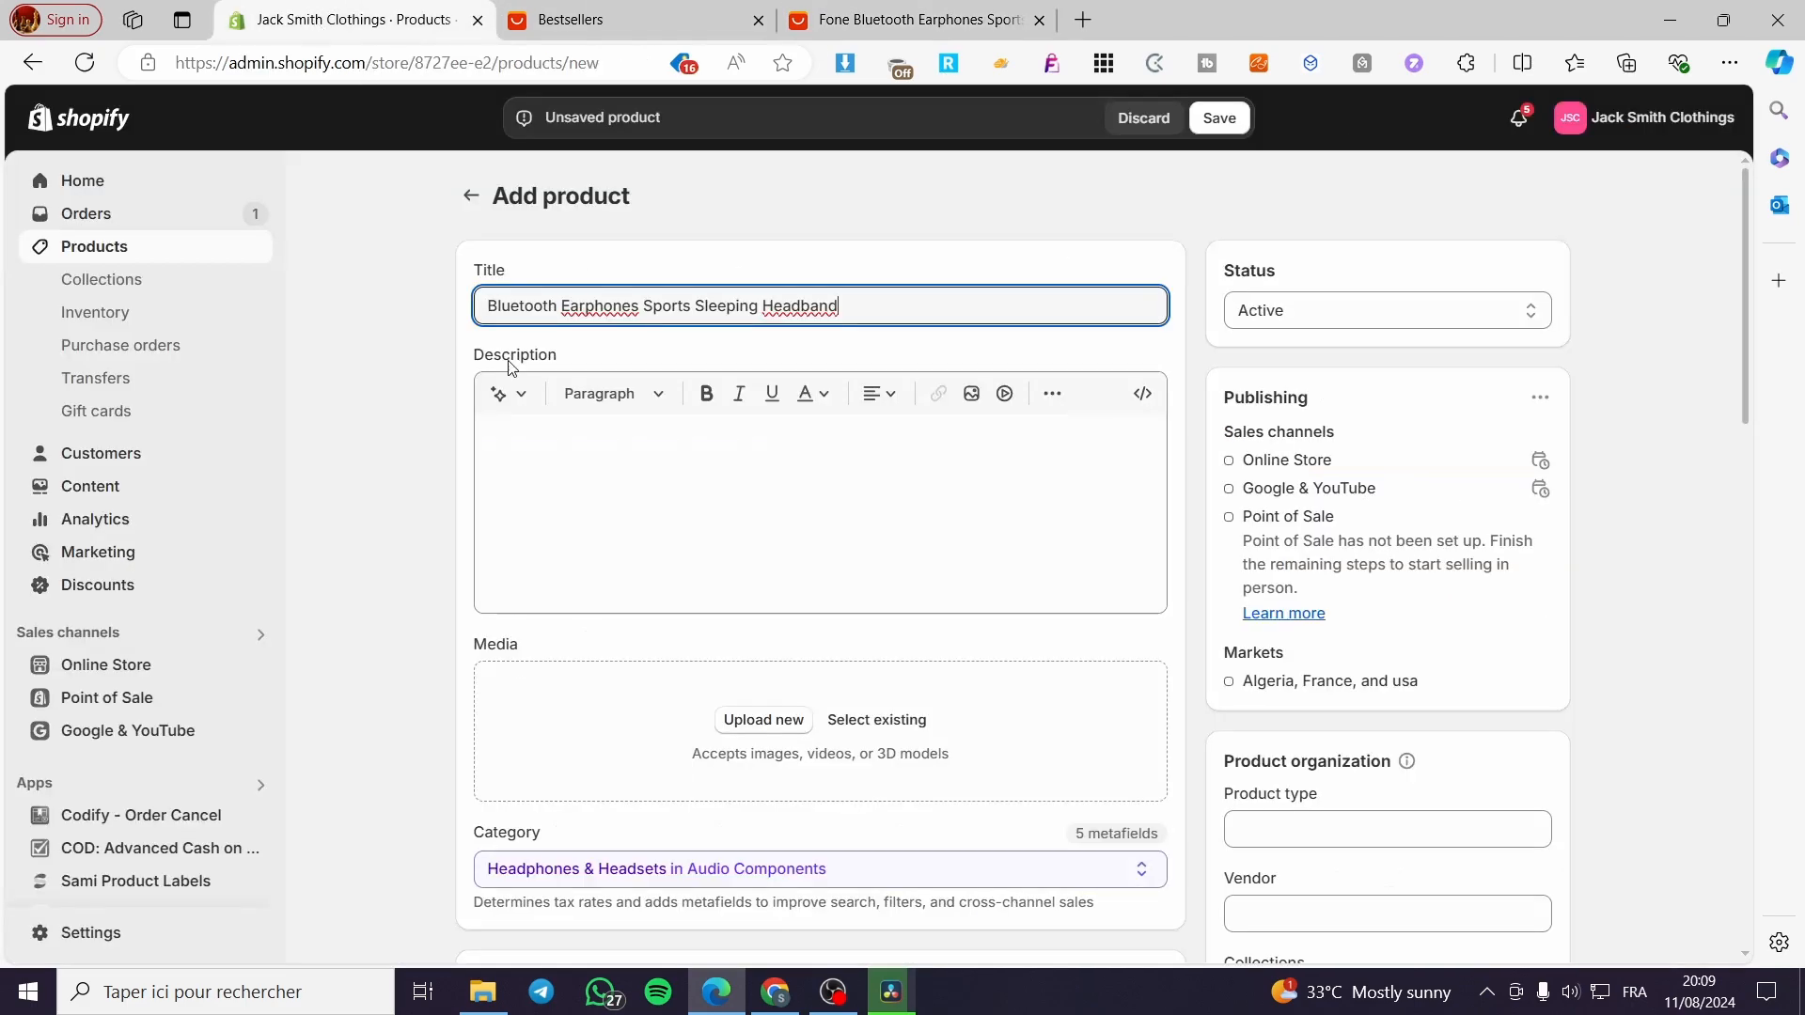
{"action": "left_click", "coordinate": [596, 483]}
{"action": "key", "text": "ctrl+v"}
Upload the four headband images saved today in the Téléchargements folder as the product's media.
{"action": "scroll", "coordinate": [743, 552], "scroll_direction": "down", "scroll_amount": 3}
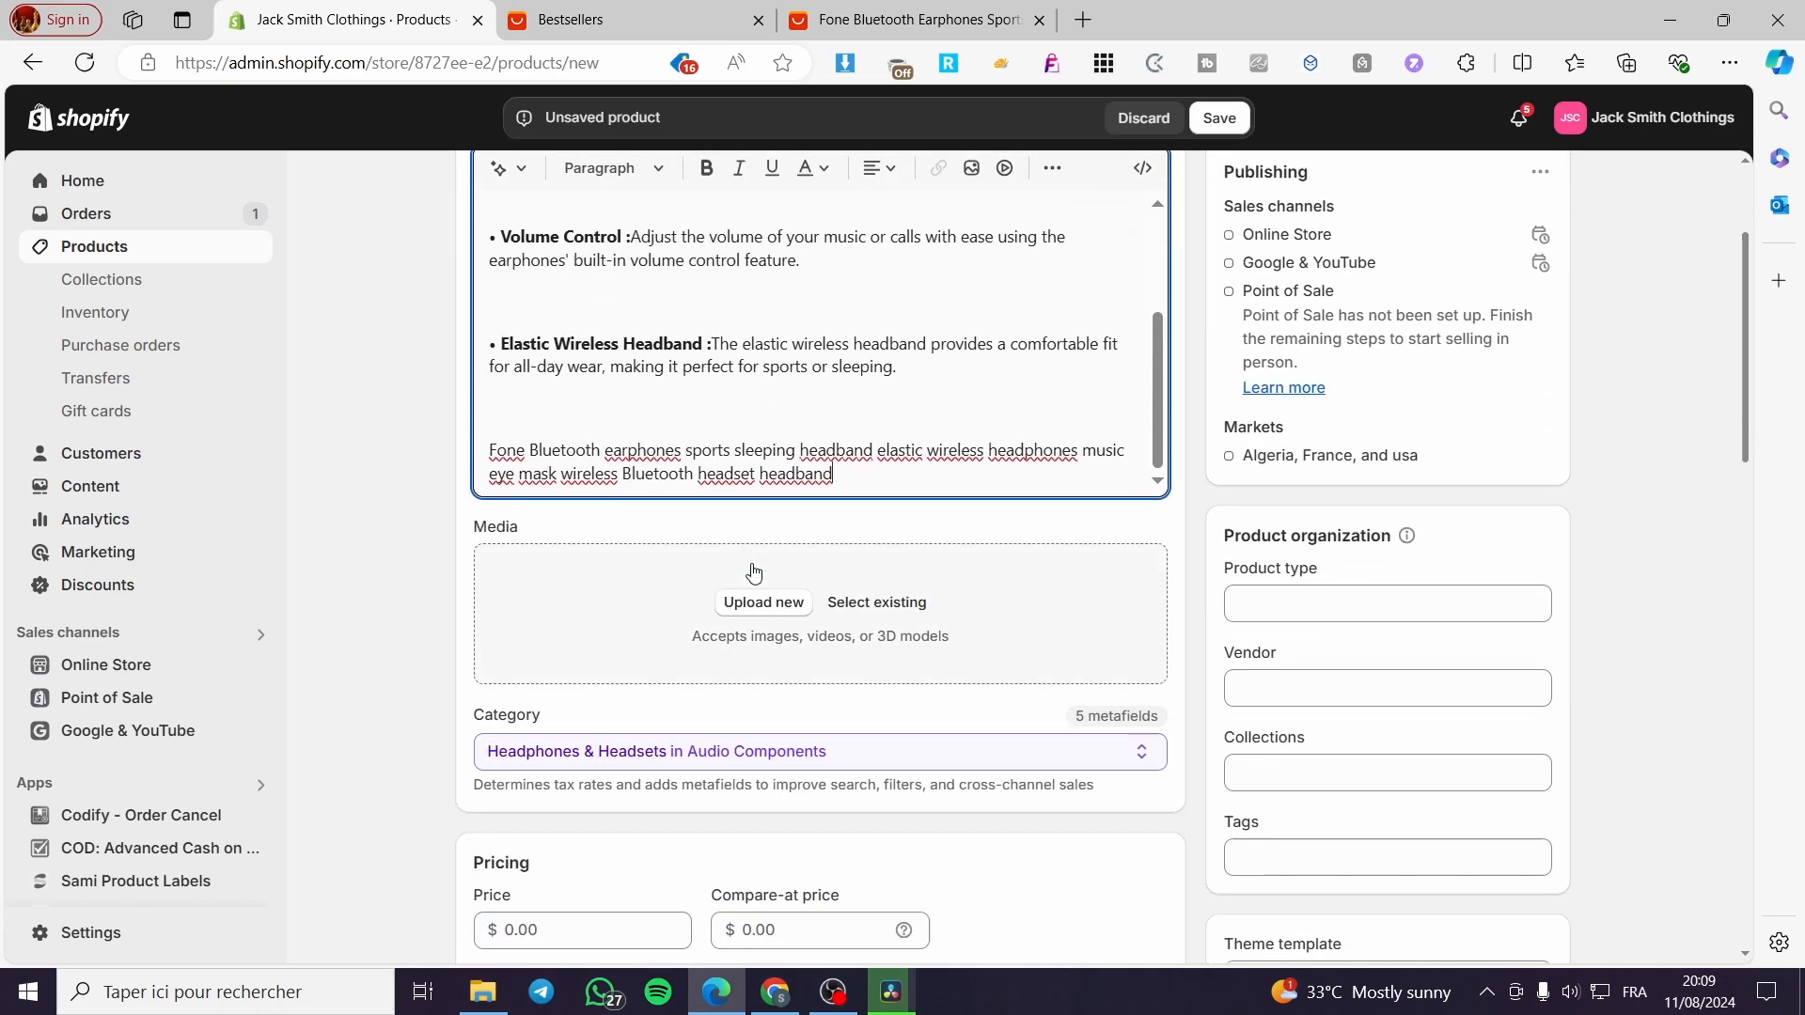
{"action": "left_click", "coordinate": [757, 593]}
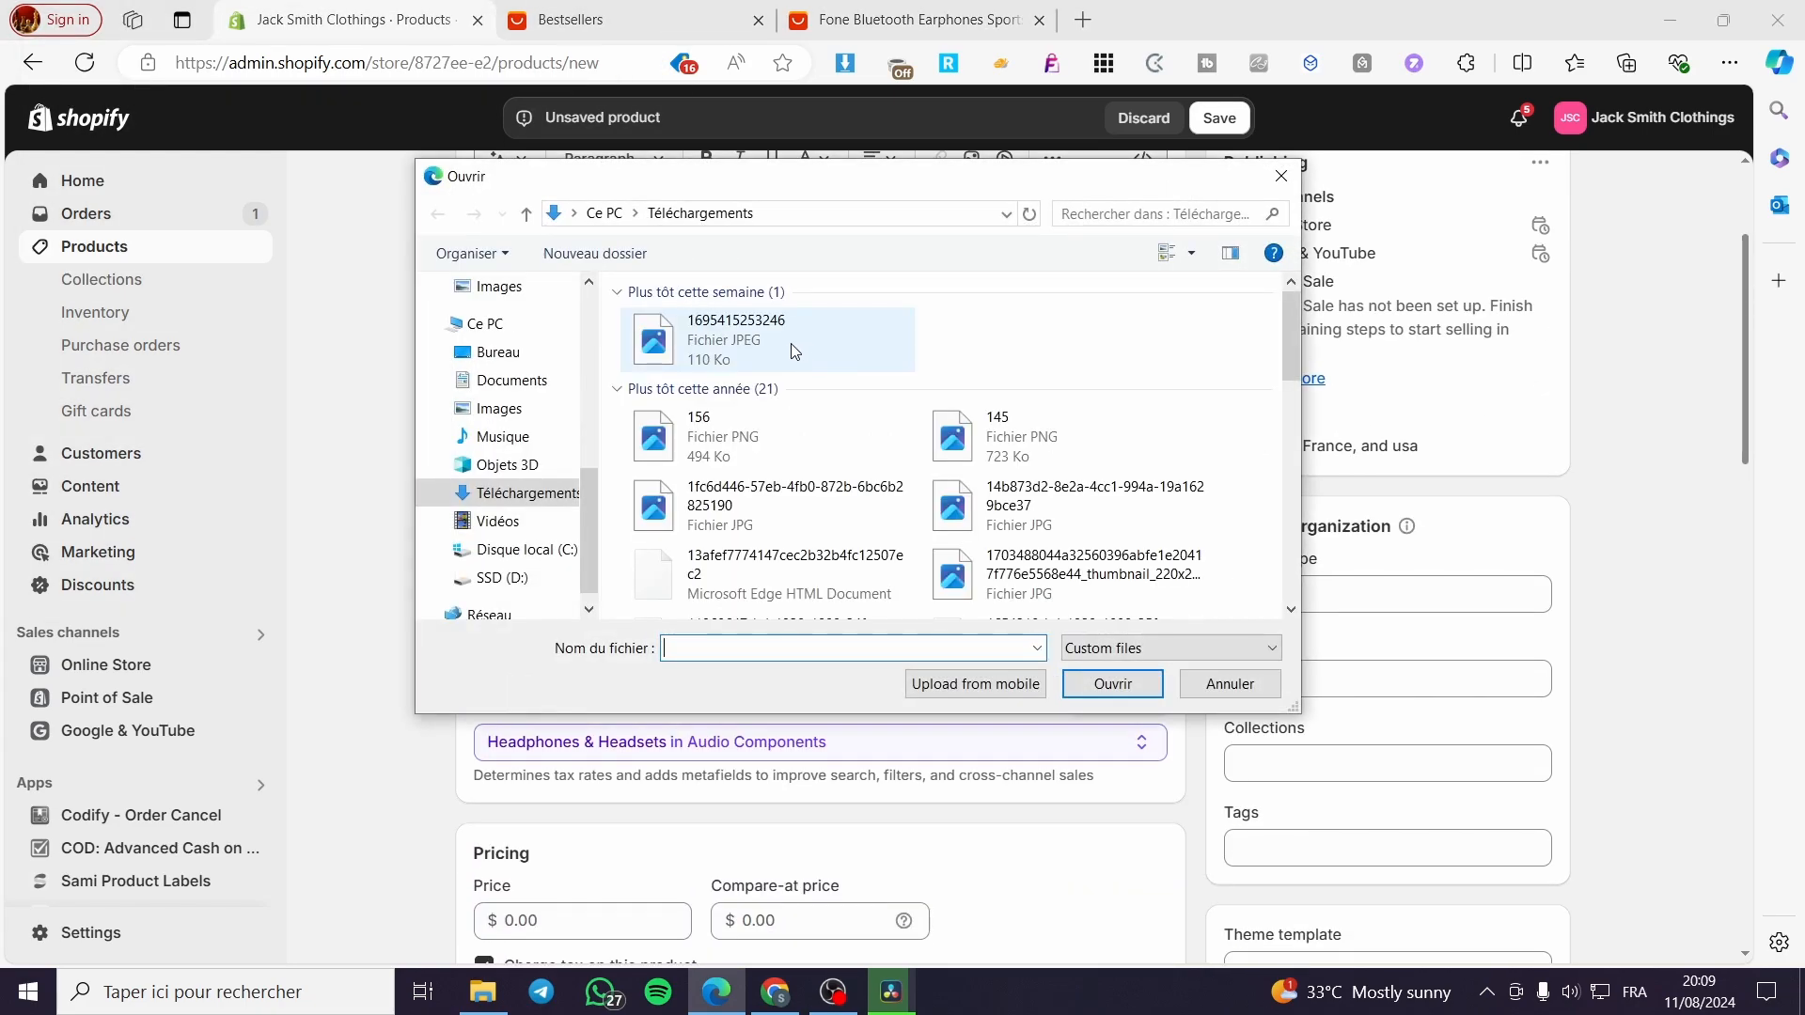
{"action": "left_click", "coordinate": [798, 343]}
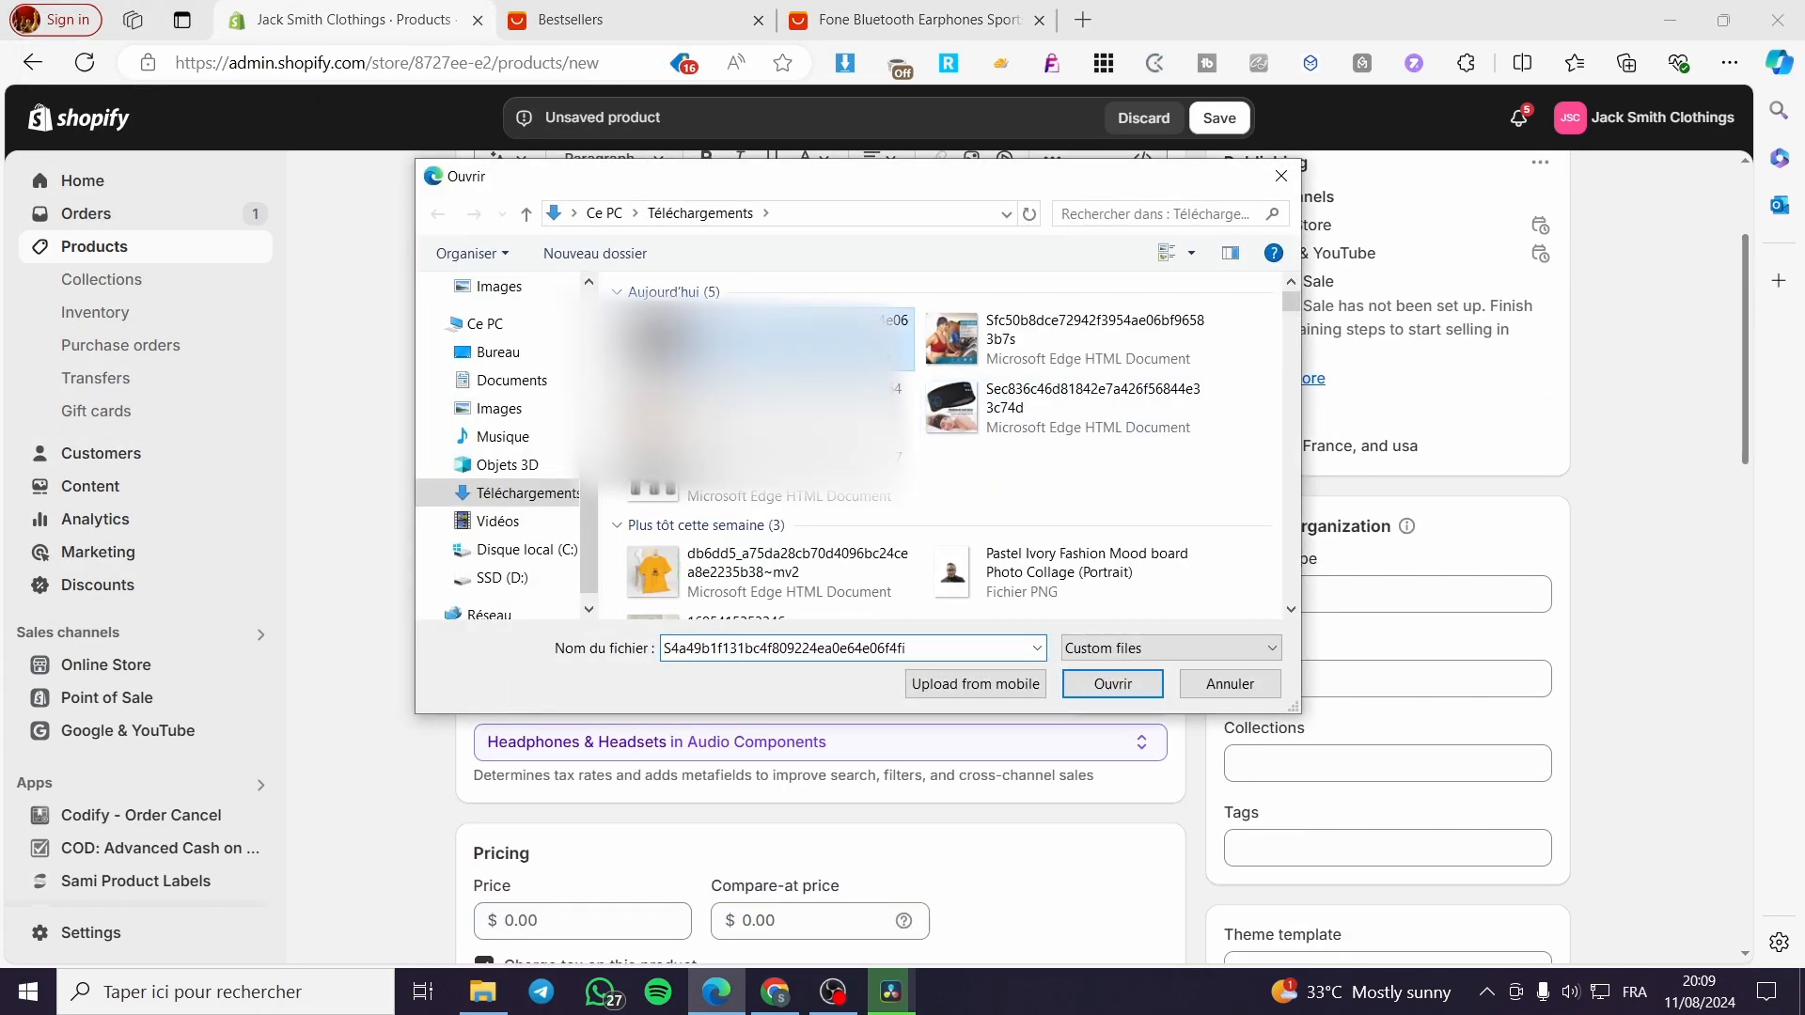
{"action": "left_click", "coordinate": [1017, 343], "text": "ctrl"}
{"action": "left_click", "coordinate": [1013, 408], "text": "ctrl"}
{"action": "left_click", "coordinate": [828, 410], "text": "ctrl"}
{"action": "left_click", "coordinate": [1071, 681]}
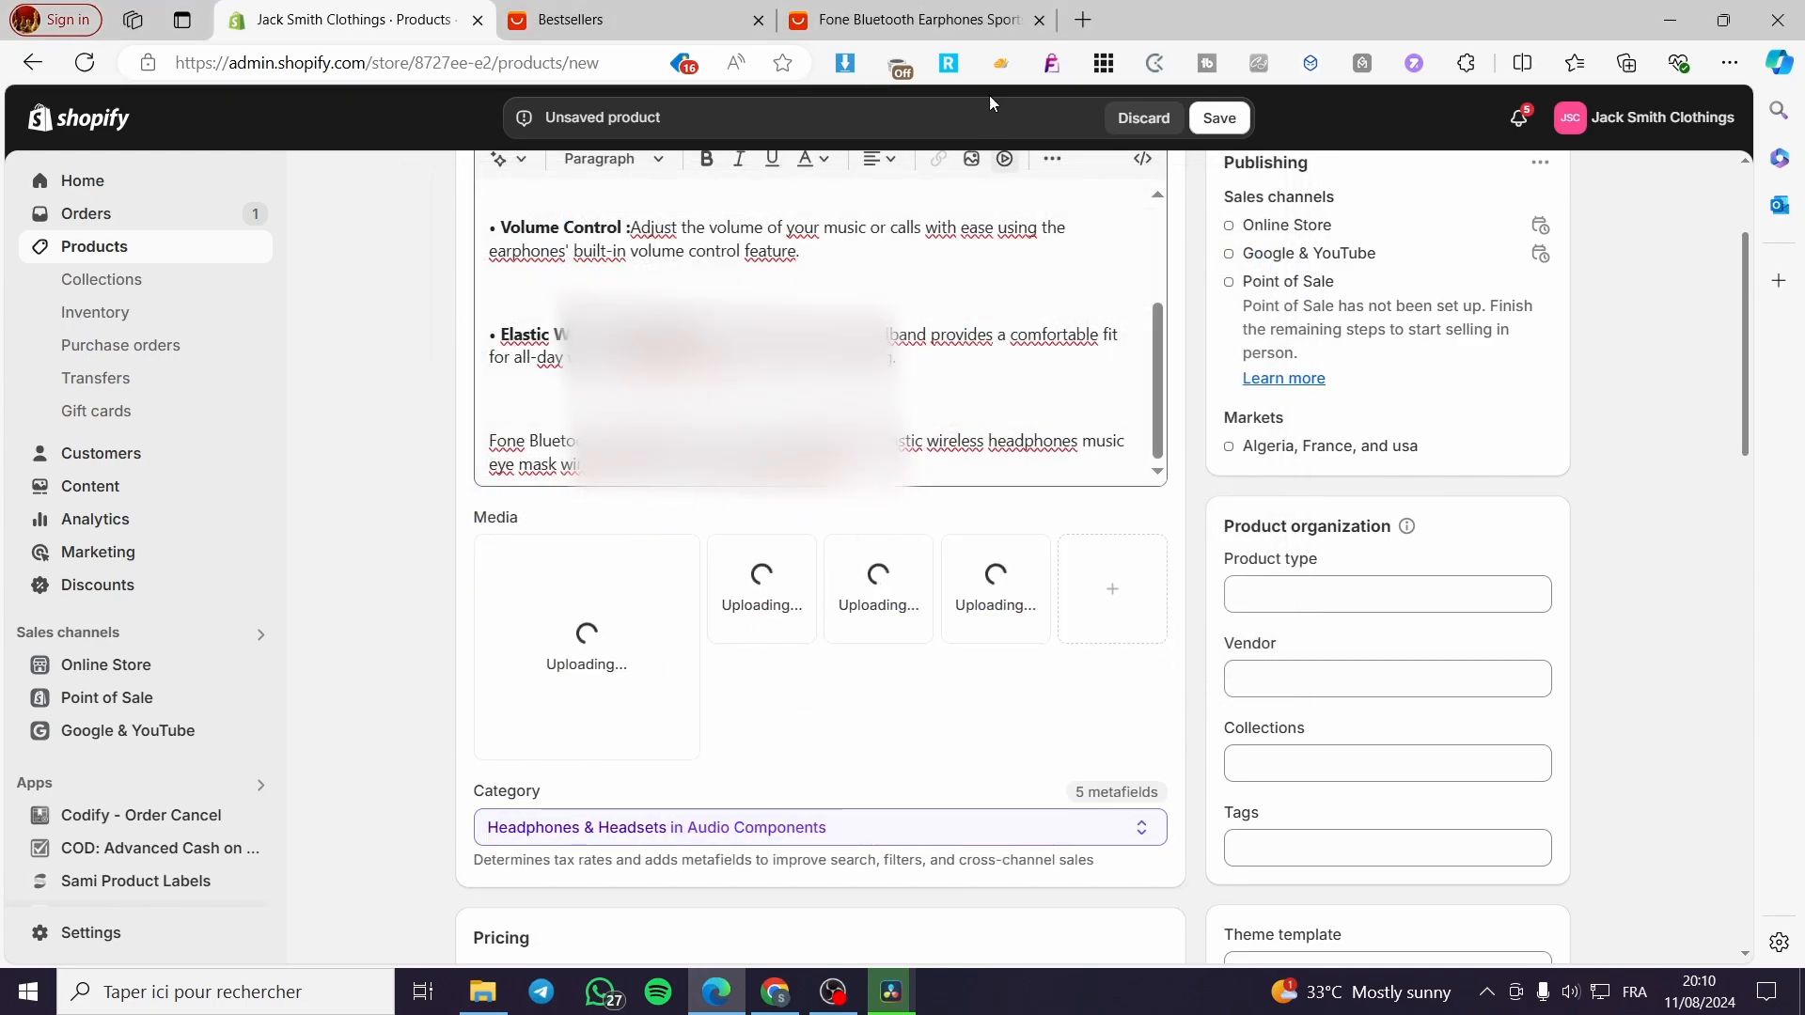
Insert the uploaded image of the running man with the headbands into the product description.
{"action": "scroll", "coordinate": [1080, 754], "scroll_direction": "up", "scroll_amount": 2}
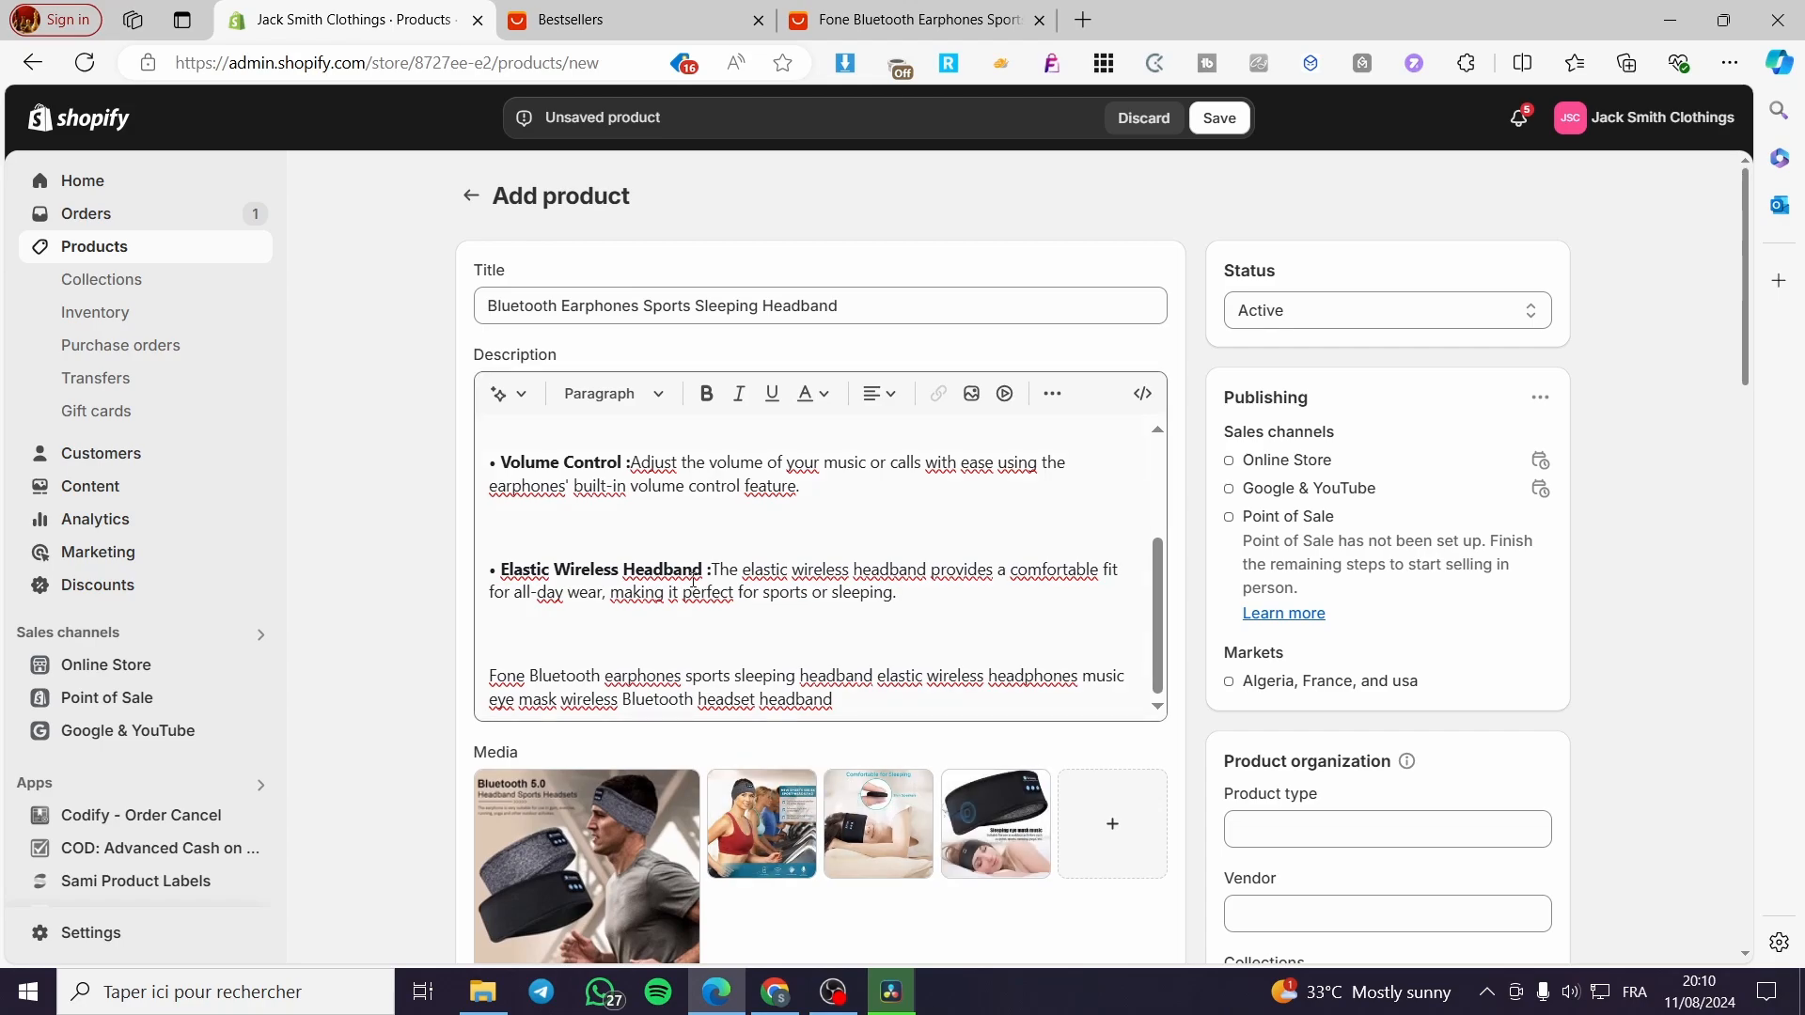
{"action": "scroll", "coordinate": [759, 578], "scroll_direction": "down", "scroll_amount": 3}
{"action": "scroll", "coordinate": [852, 560], "scroll_direction": "up", "scroll_amount": 5}
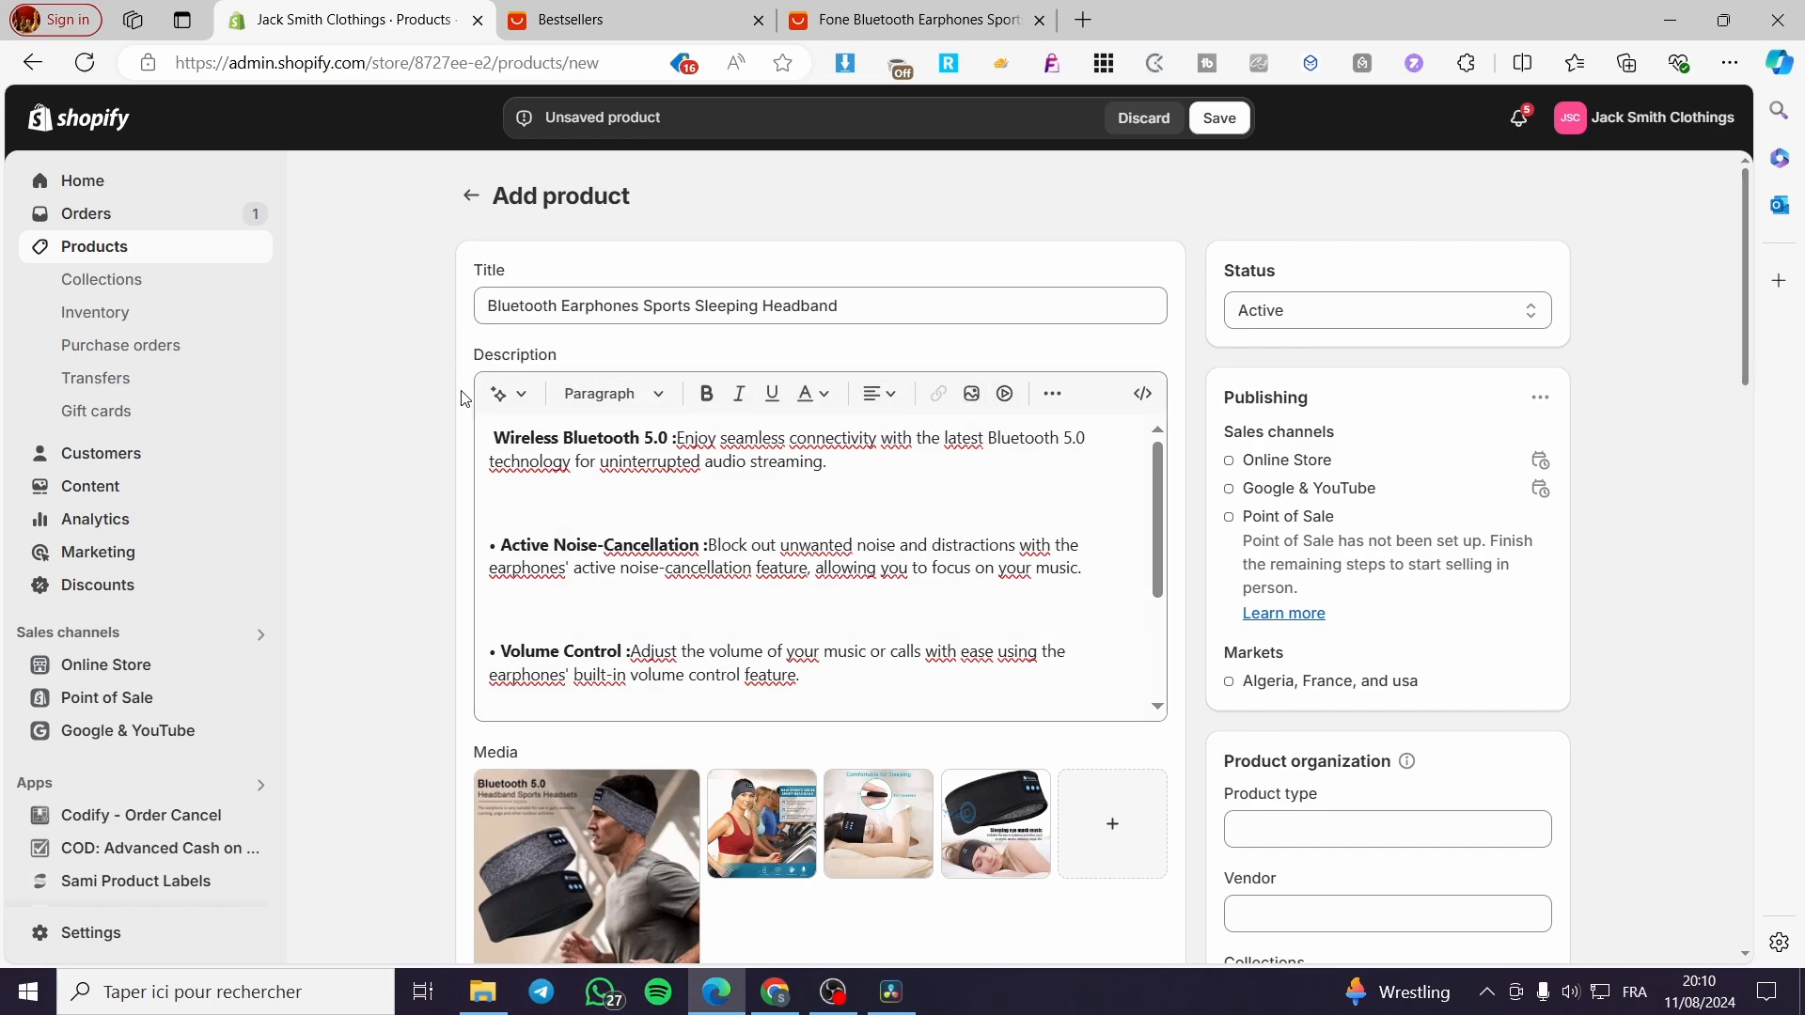
{"action": "left_click", "coordinate": [972, 392]}
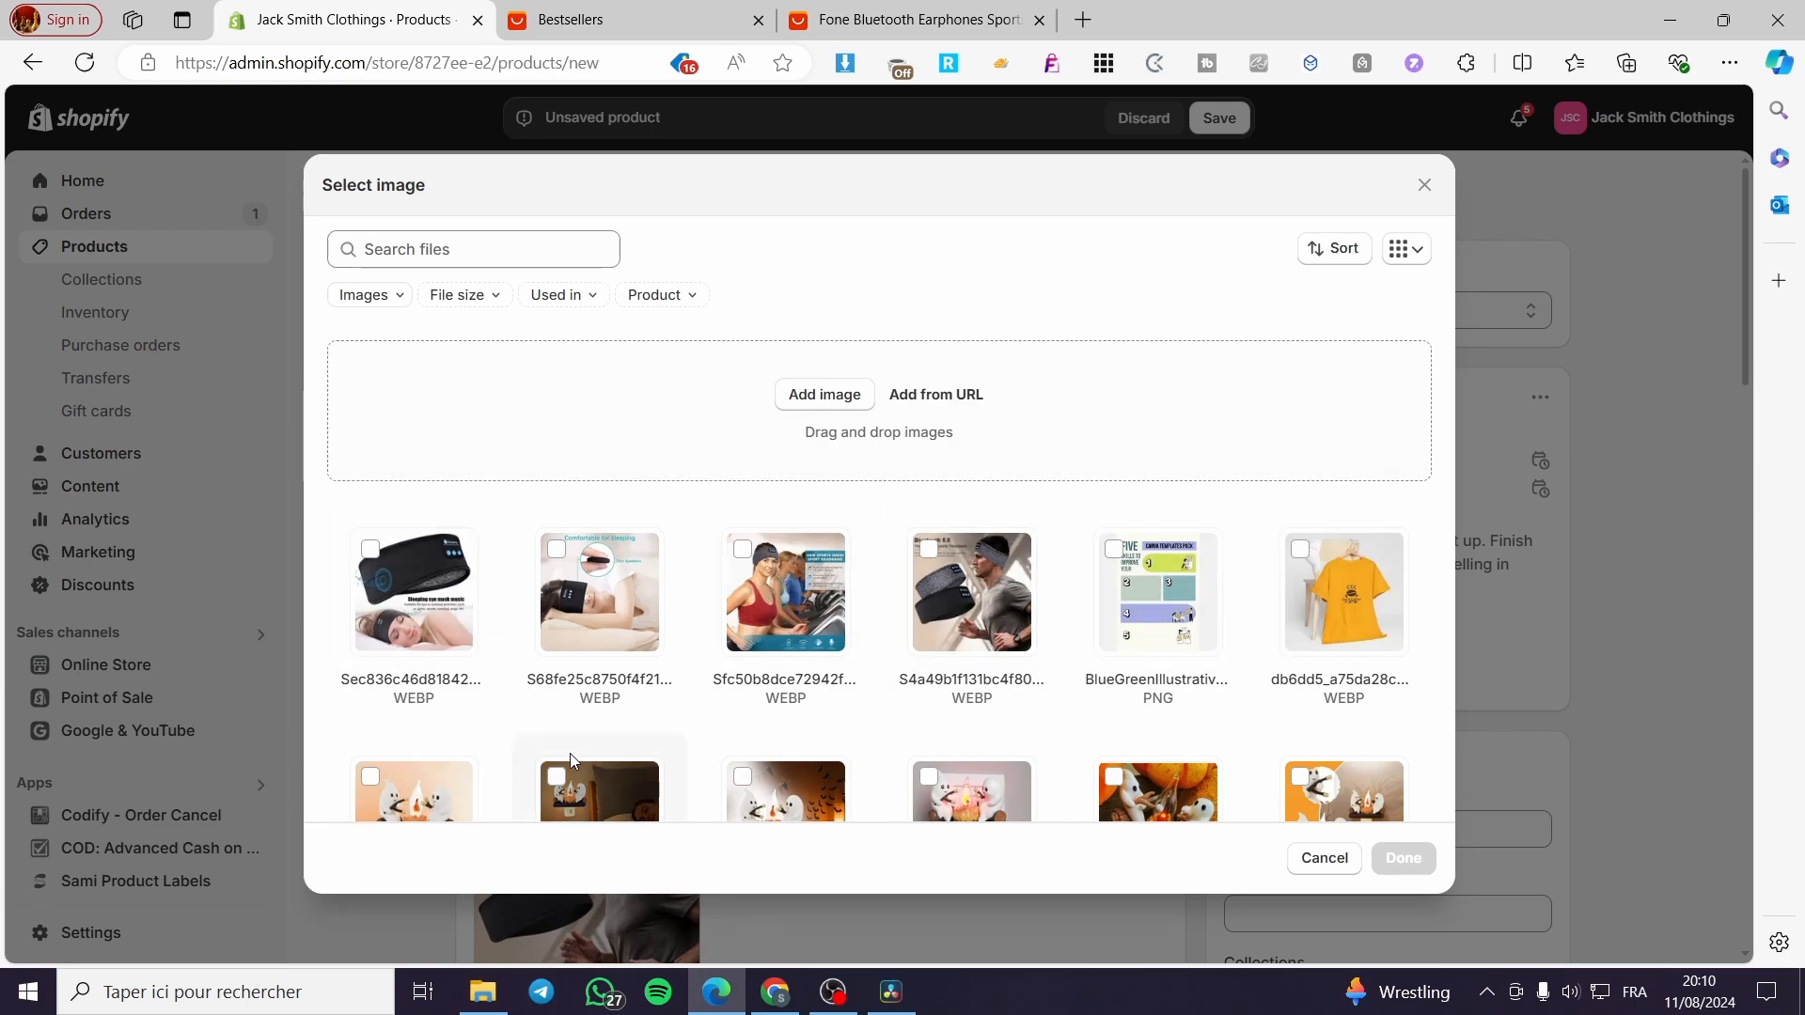
{"action": "scroll", "coordinate": [846, 717], "scroll_direction": "down", "scroll_amount": 3}
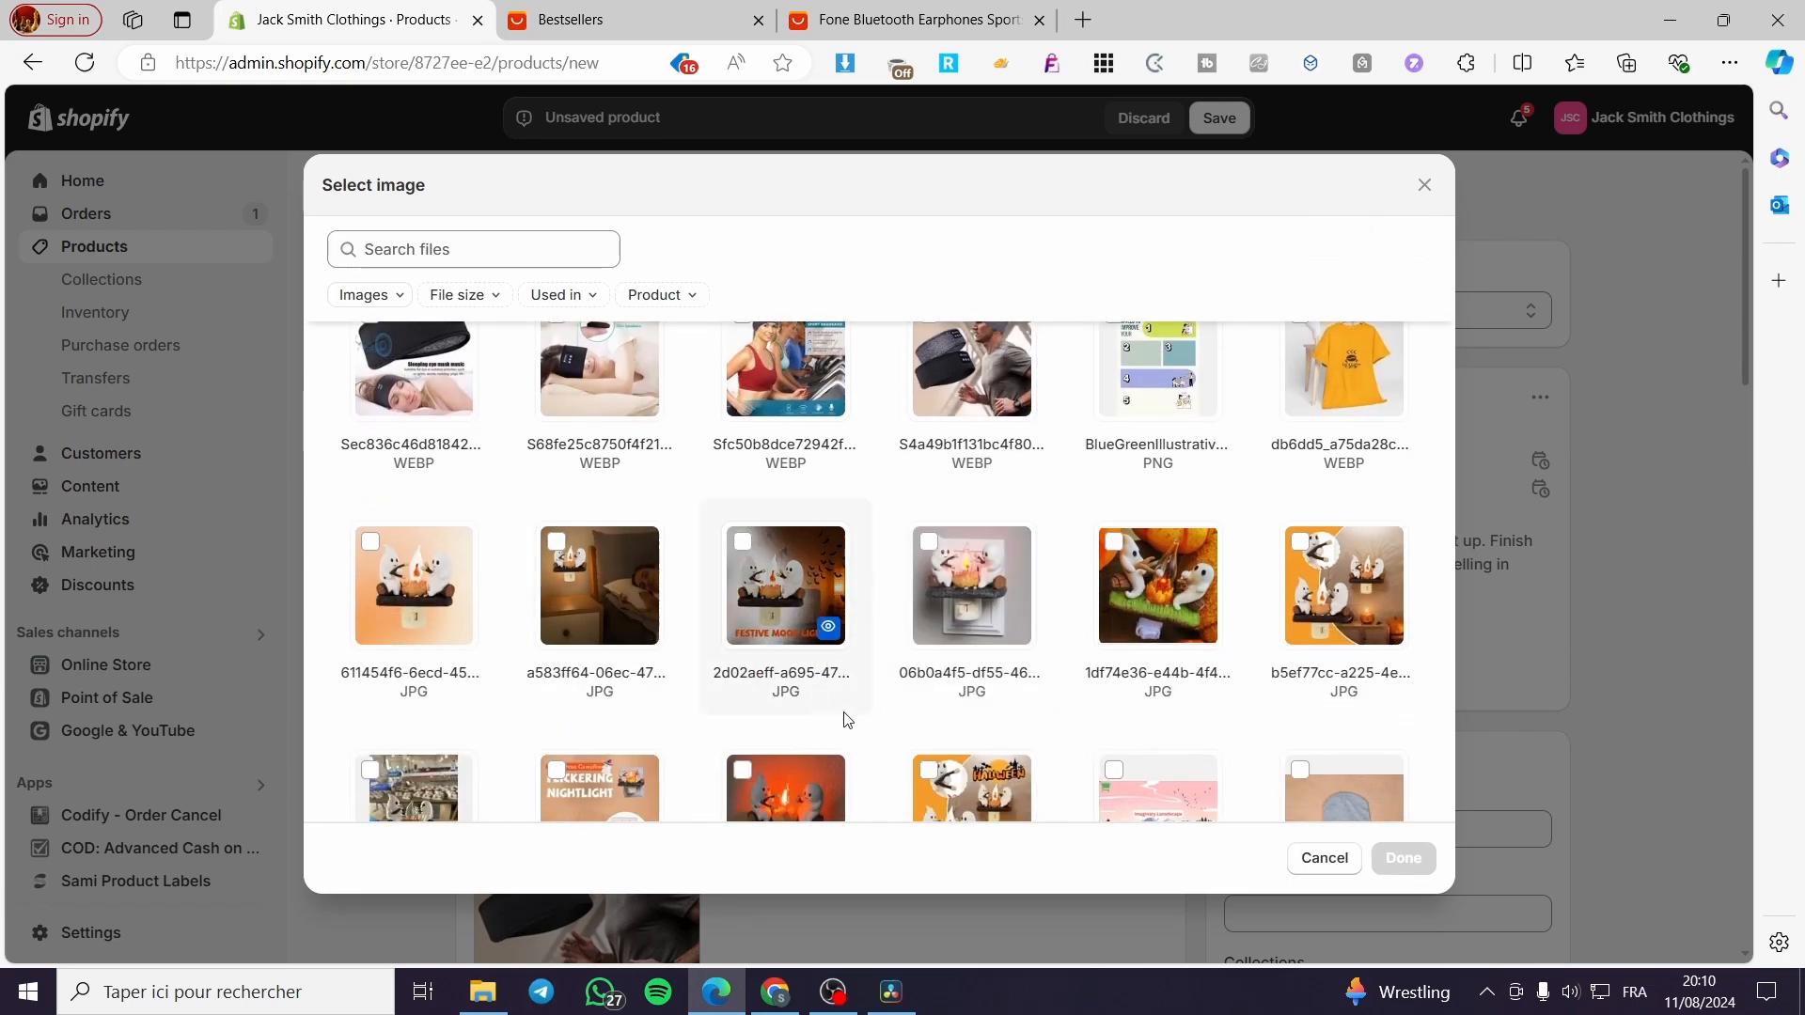
{"action": "scroll", "coordinate": [851, 448], "scroll_direction": "up", "scroll_amount": 3}
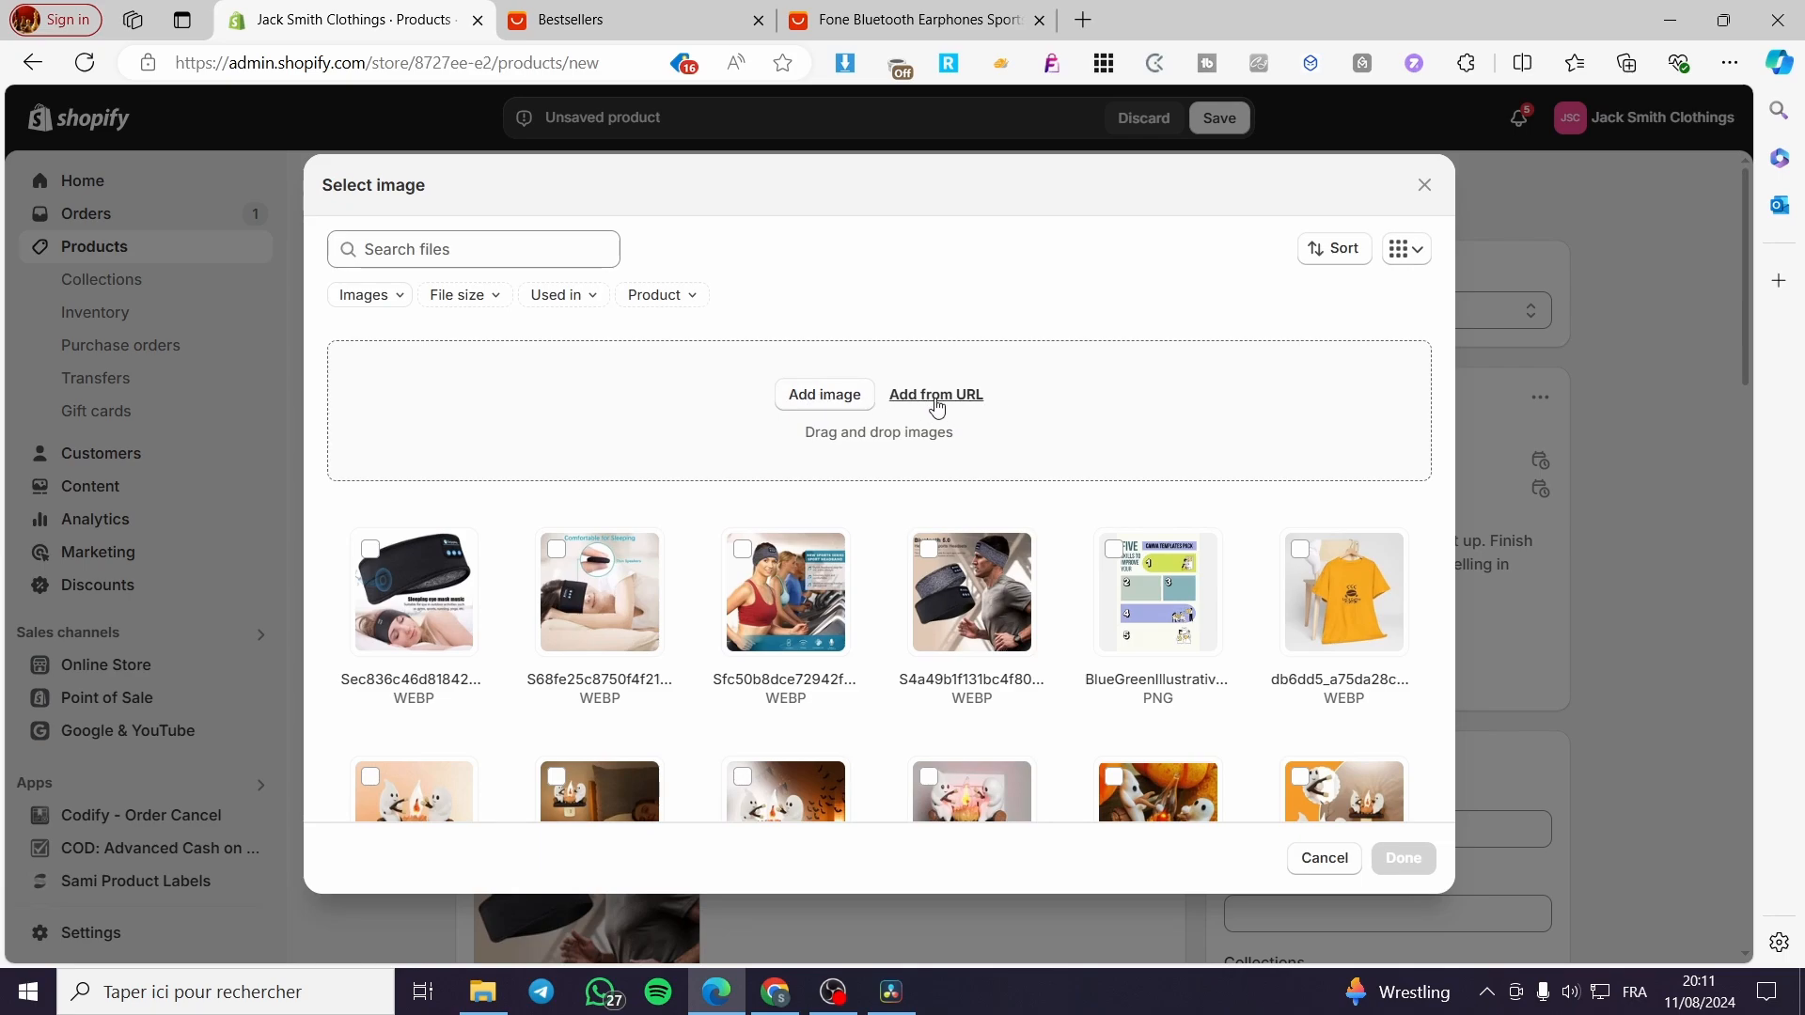
{"action": "left_click", "coordinate": [404, 596]}
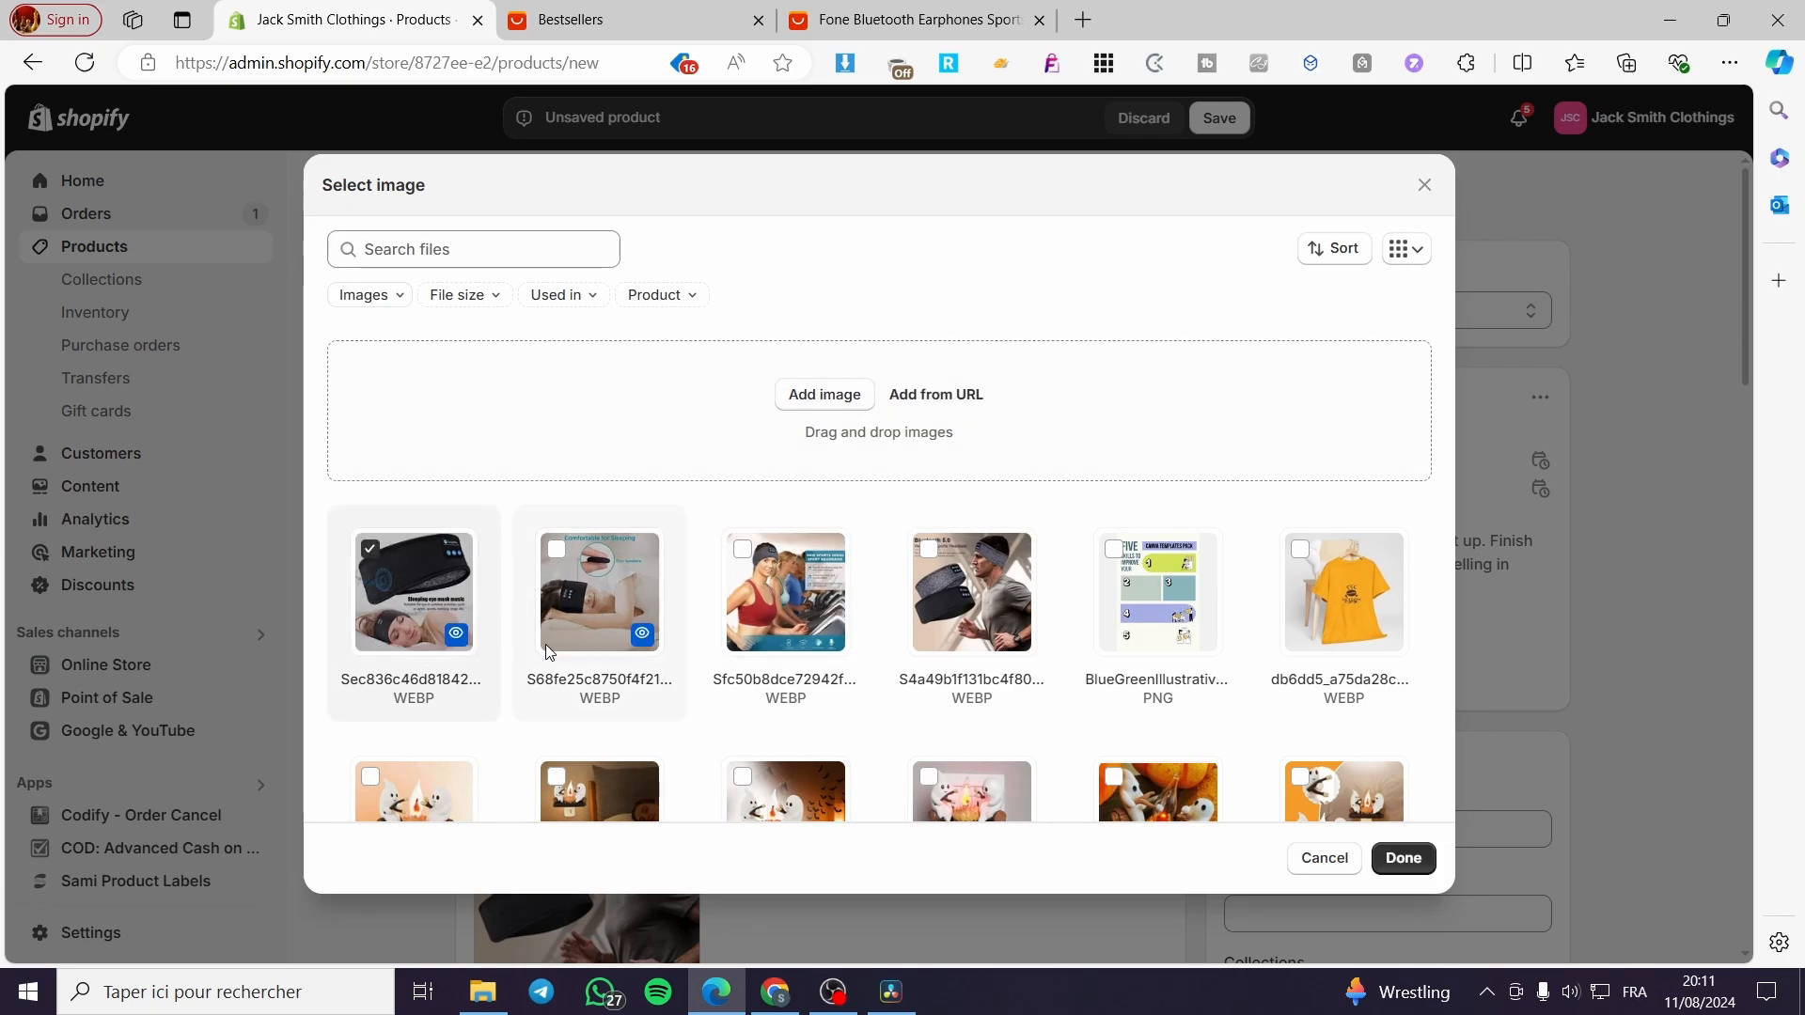
{"action": "left_click", "coordinate": [558, 550]}
{"action": "left_click", "coordinate": [744, 552]}
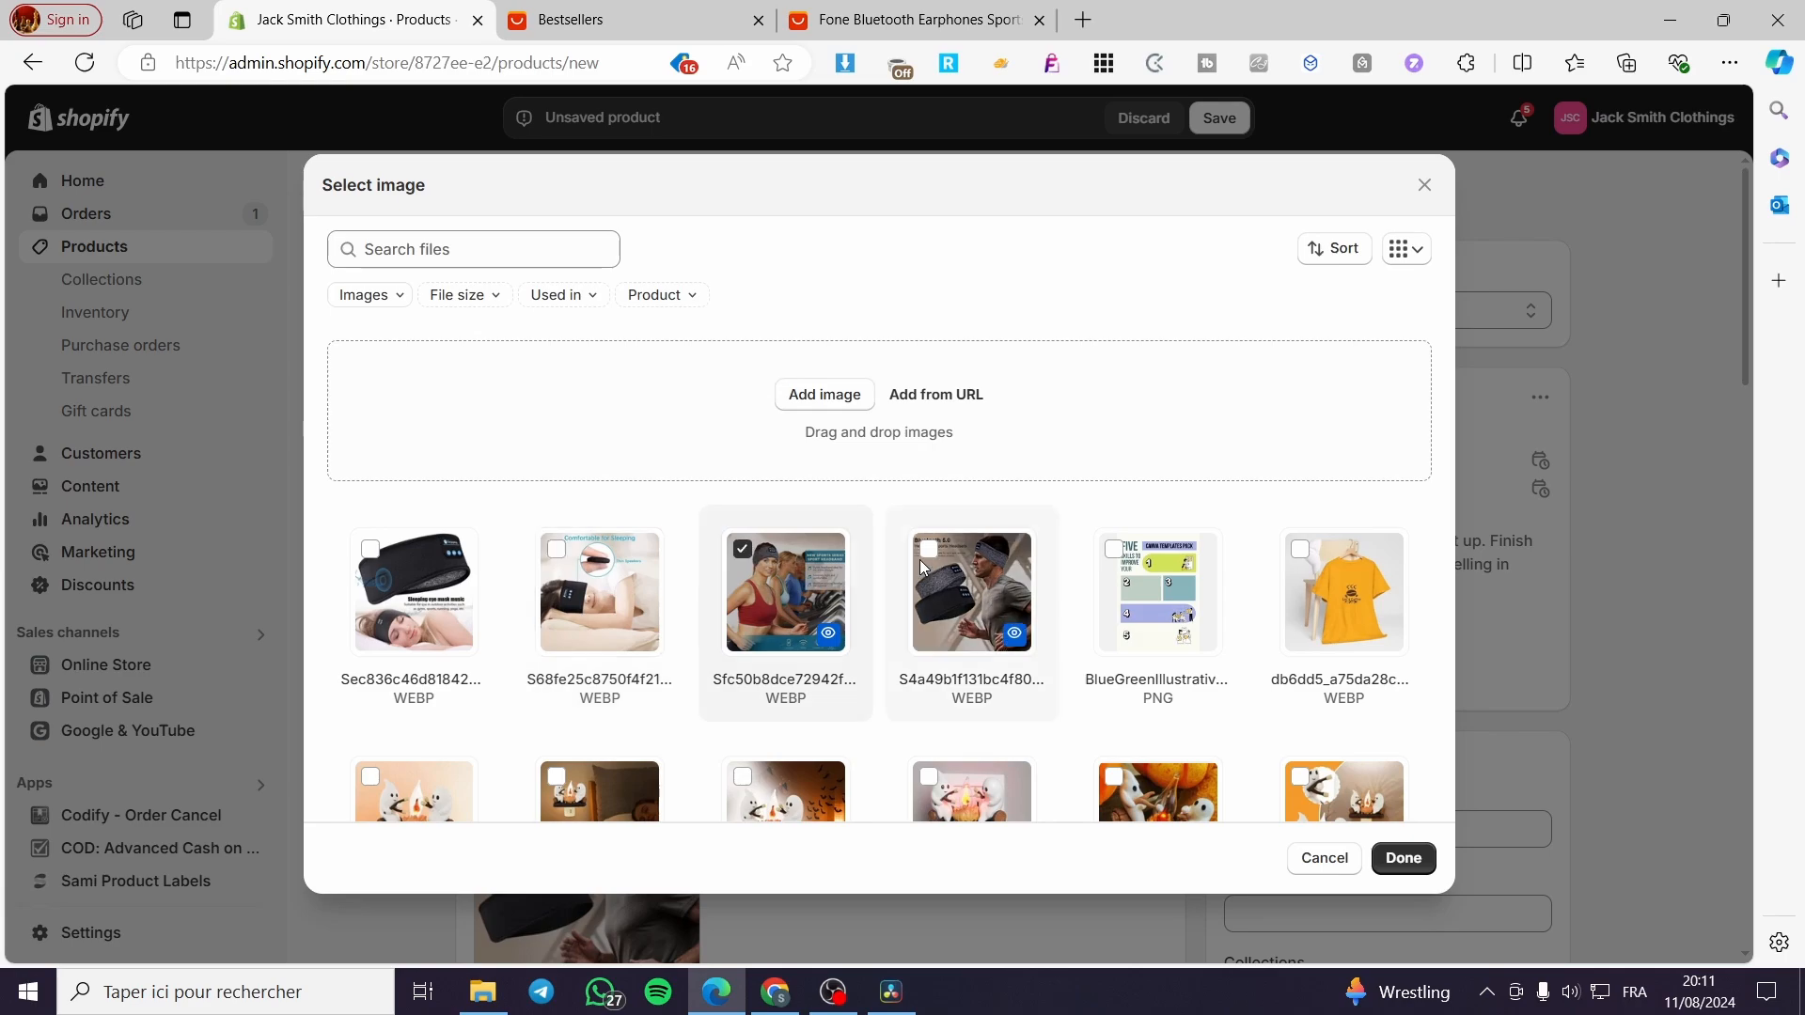
{"action": "left_click", "coordinate": [929, 553]}
{"action": "left_click", "coordinate": [744, 552]}
{"action": "left_click", "coordinate": [1400, 858]}
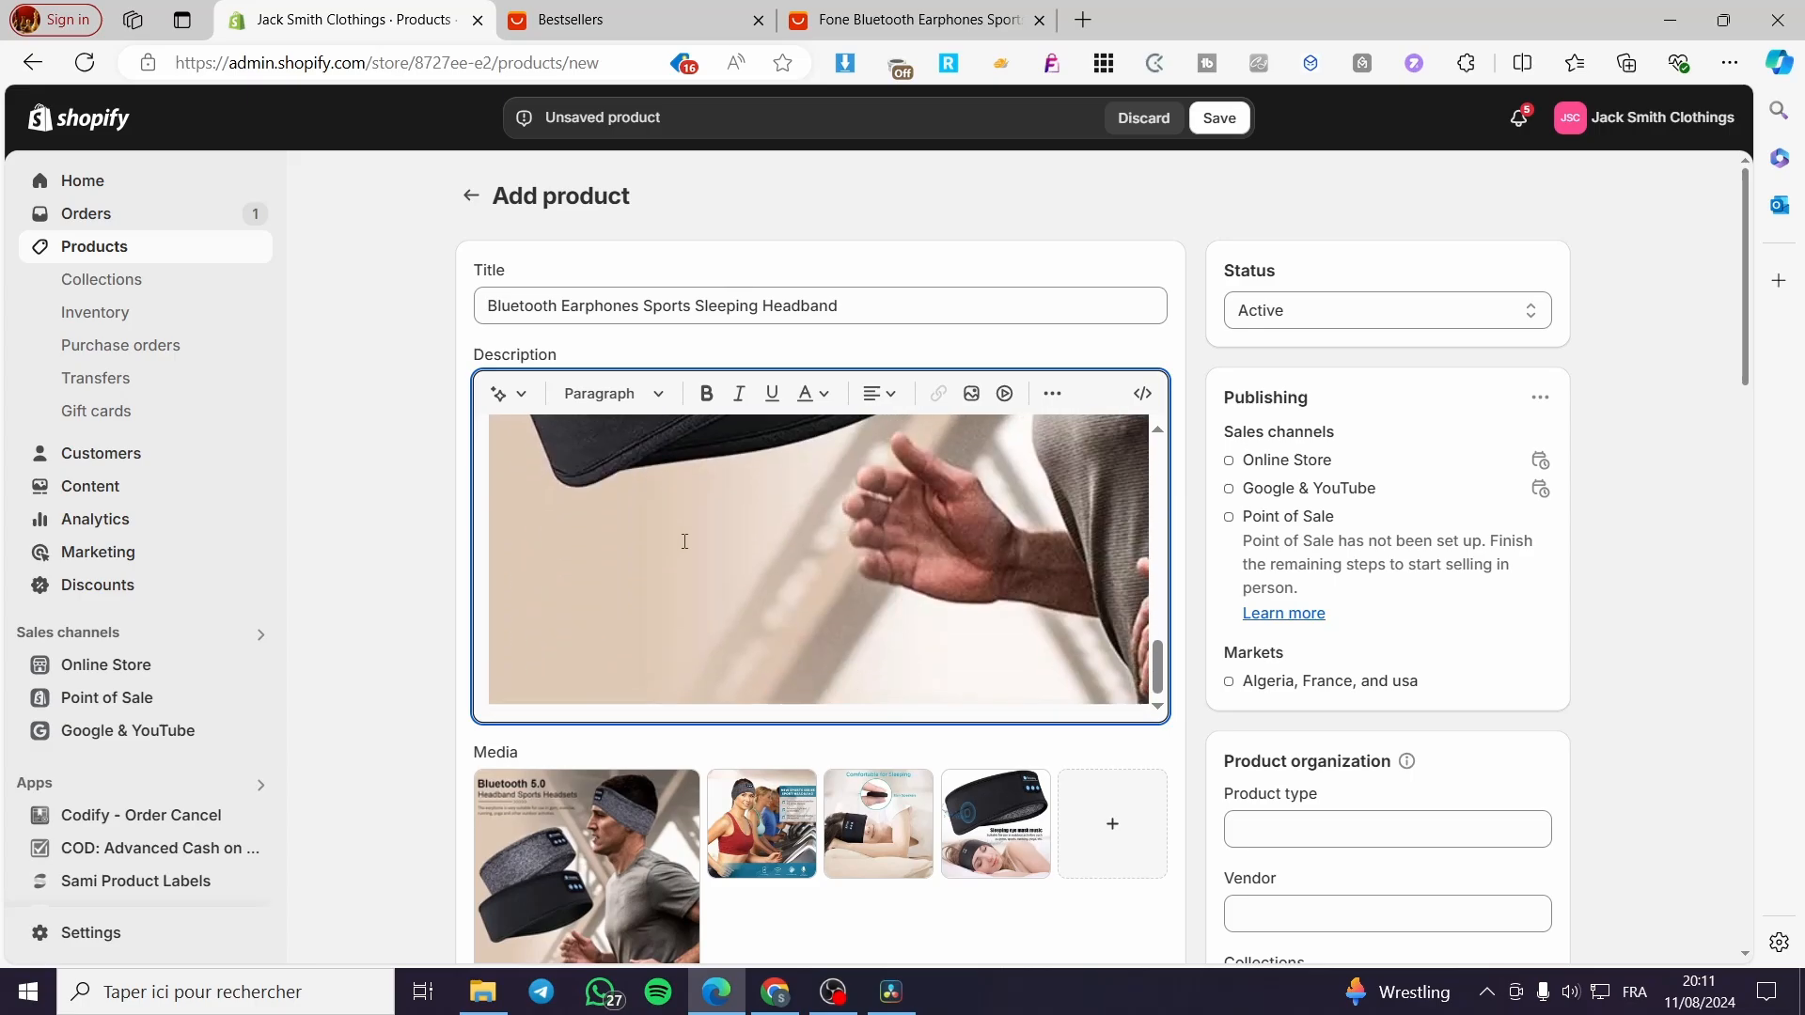
Add the gym sport headband image and the "Comfortable for Sleeping" image to the product description.
{"action": "left_click", "coordinate": [969, 403]}
{"action": "left_click", "coordinate": [738, 545]}
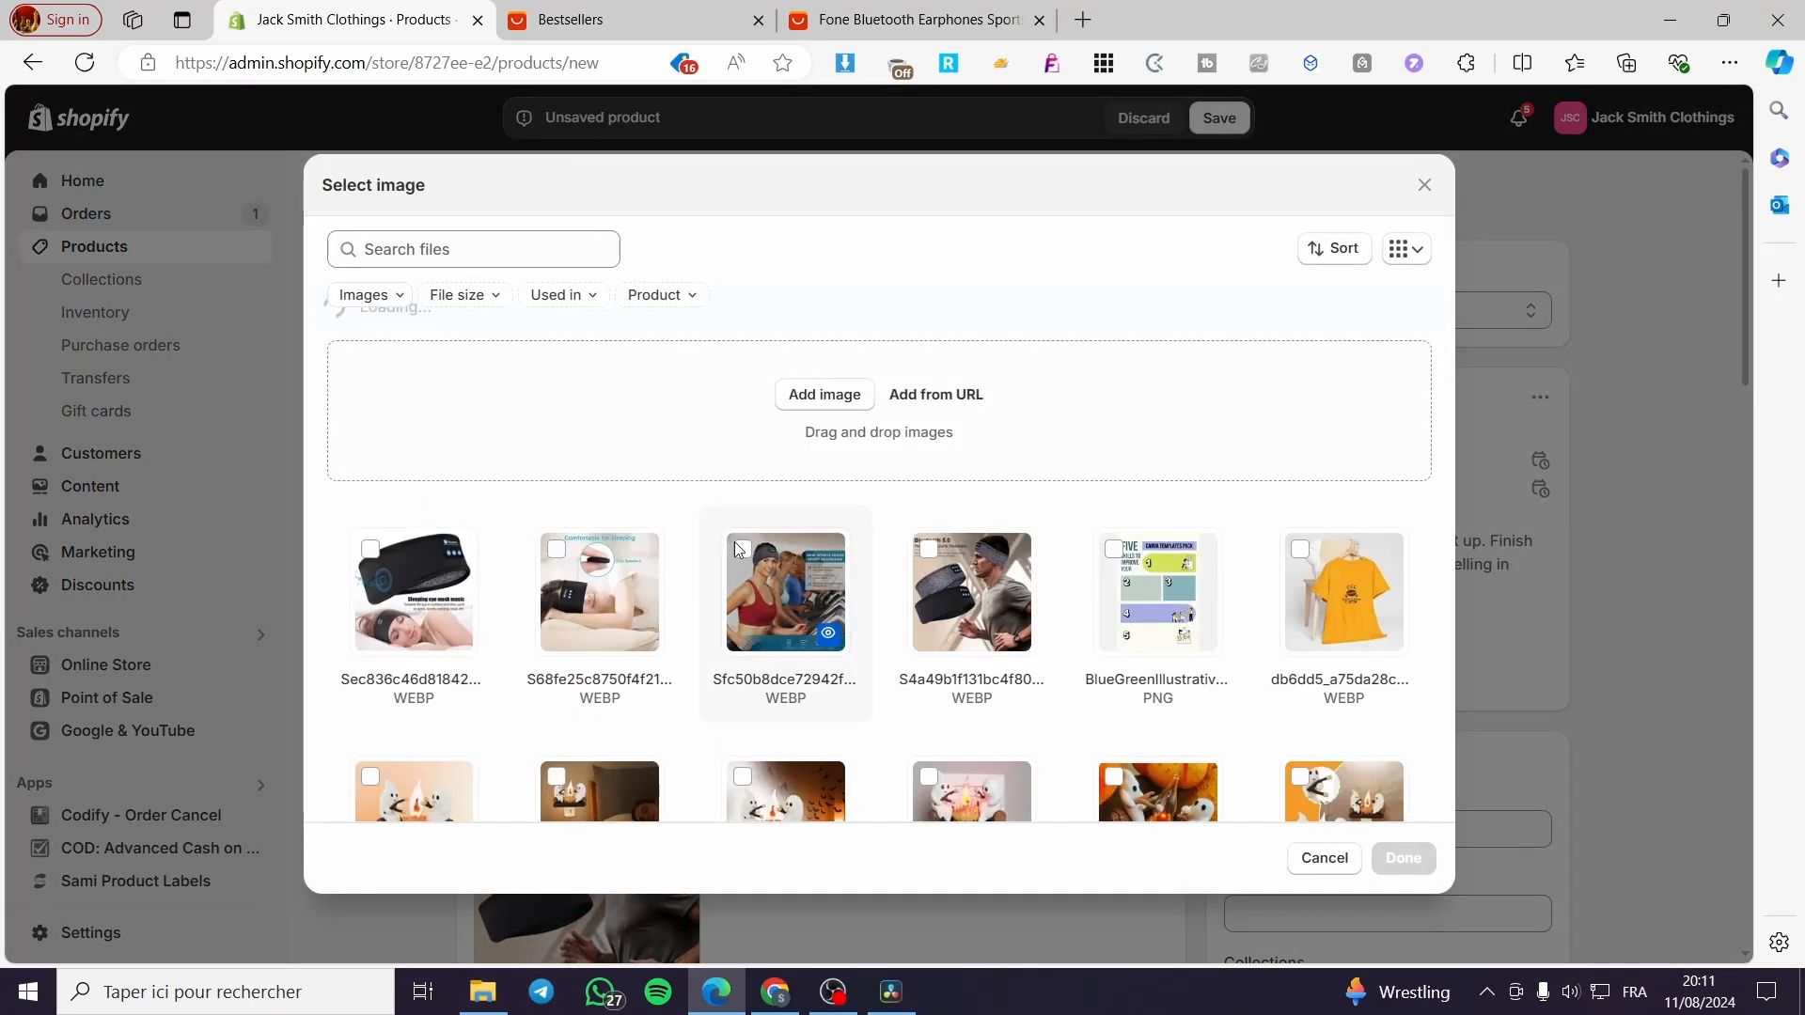
{"action": "left_click", "coordinate": [1400, 857]}
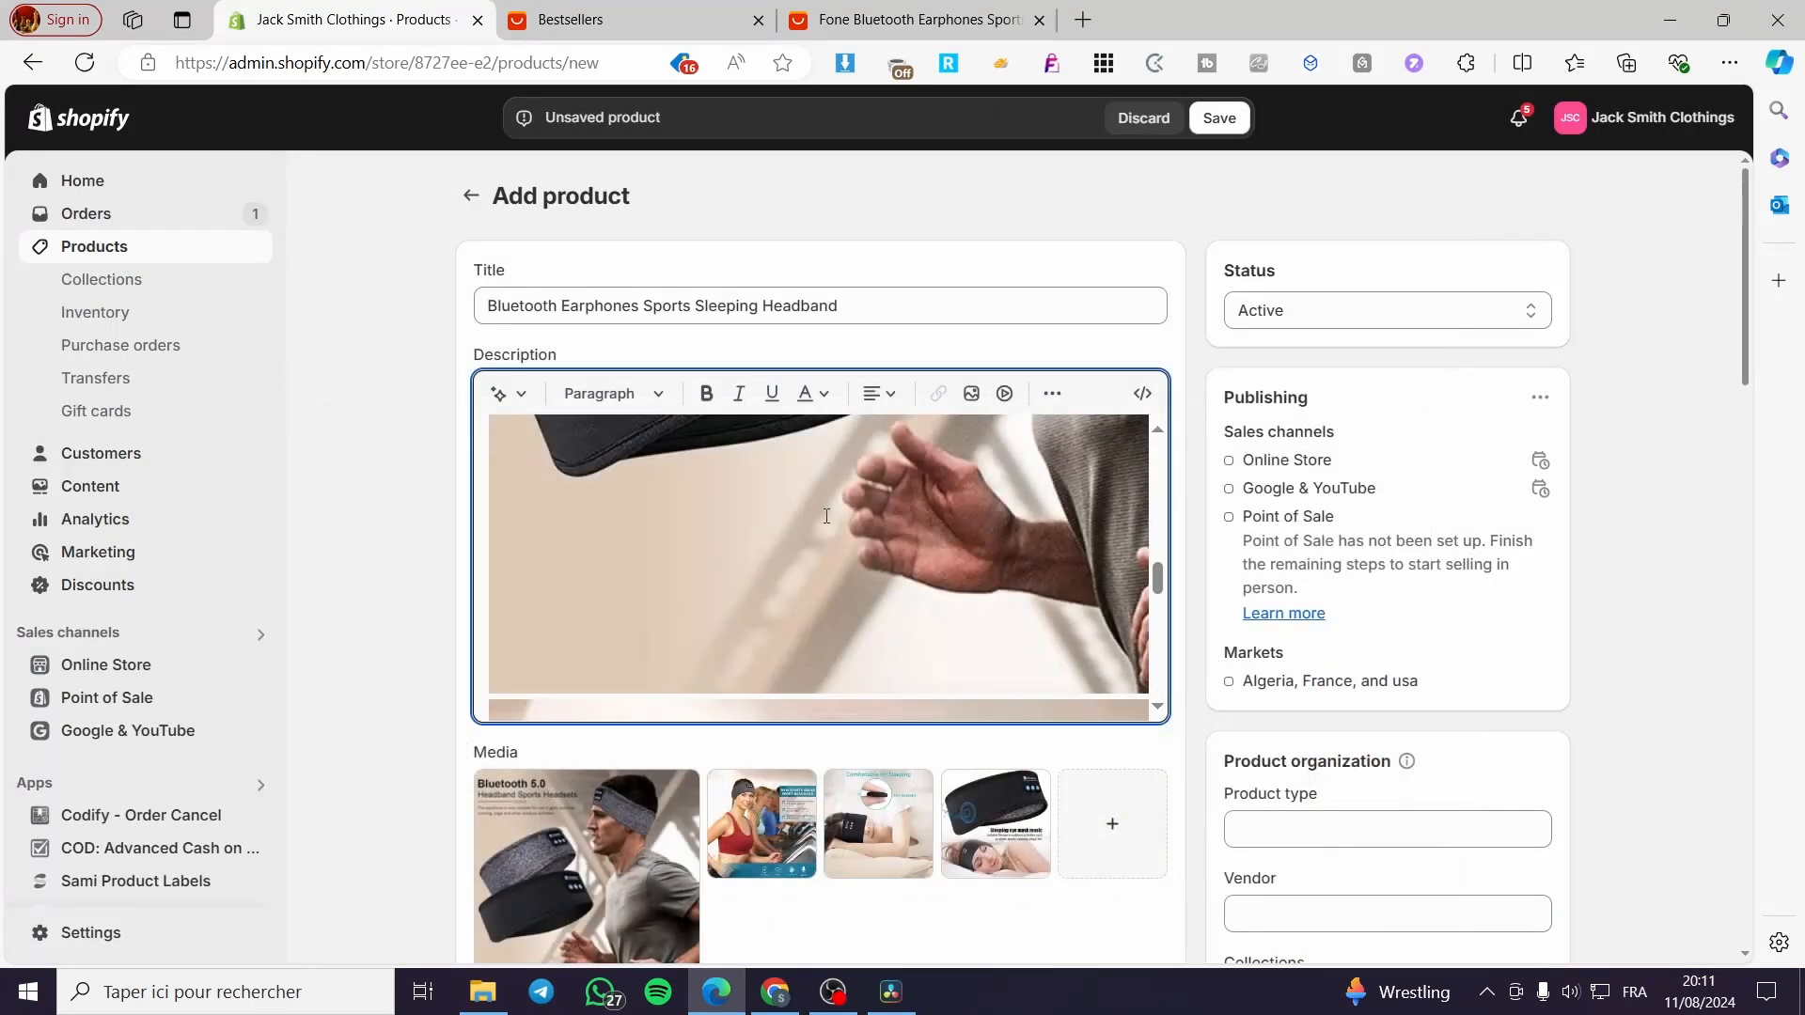
{"action": "left_click", "coordinate": [971, 393]}
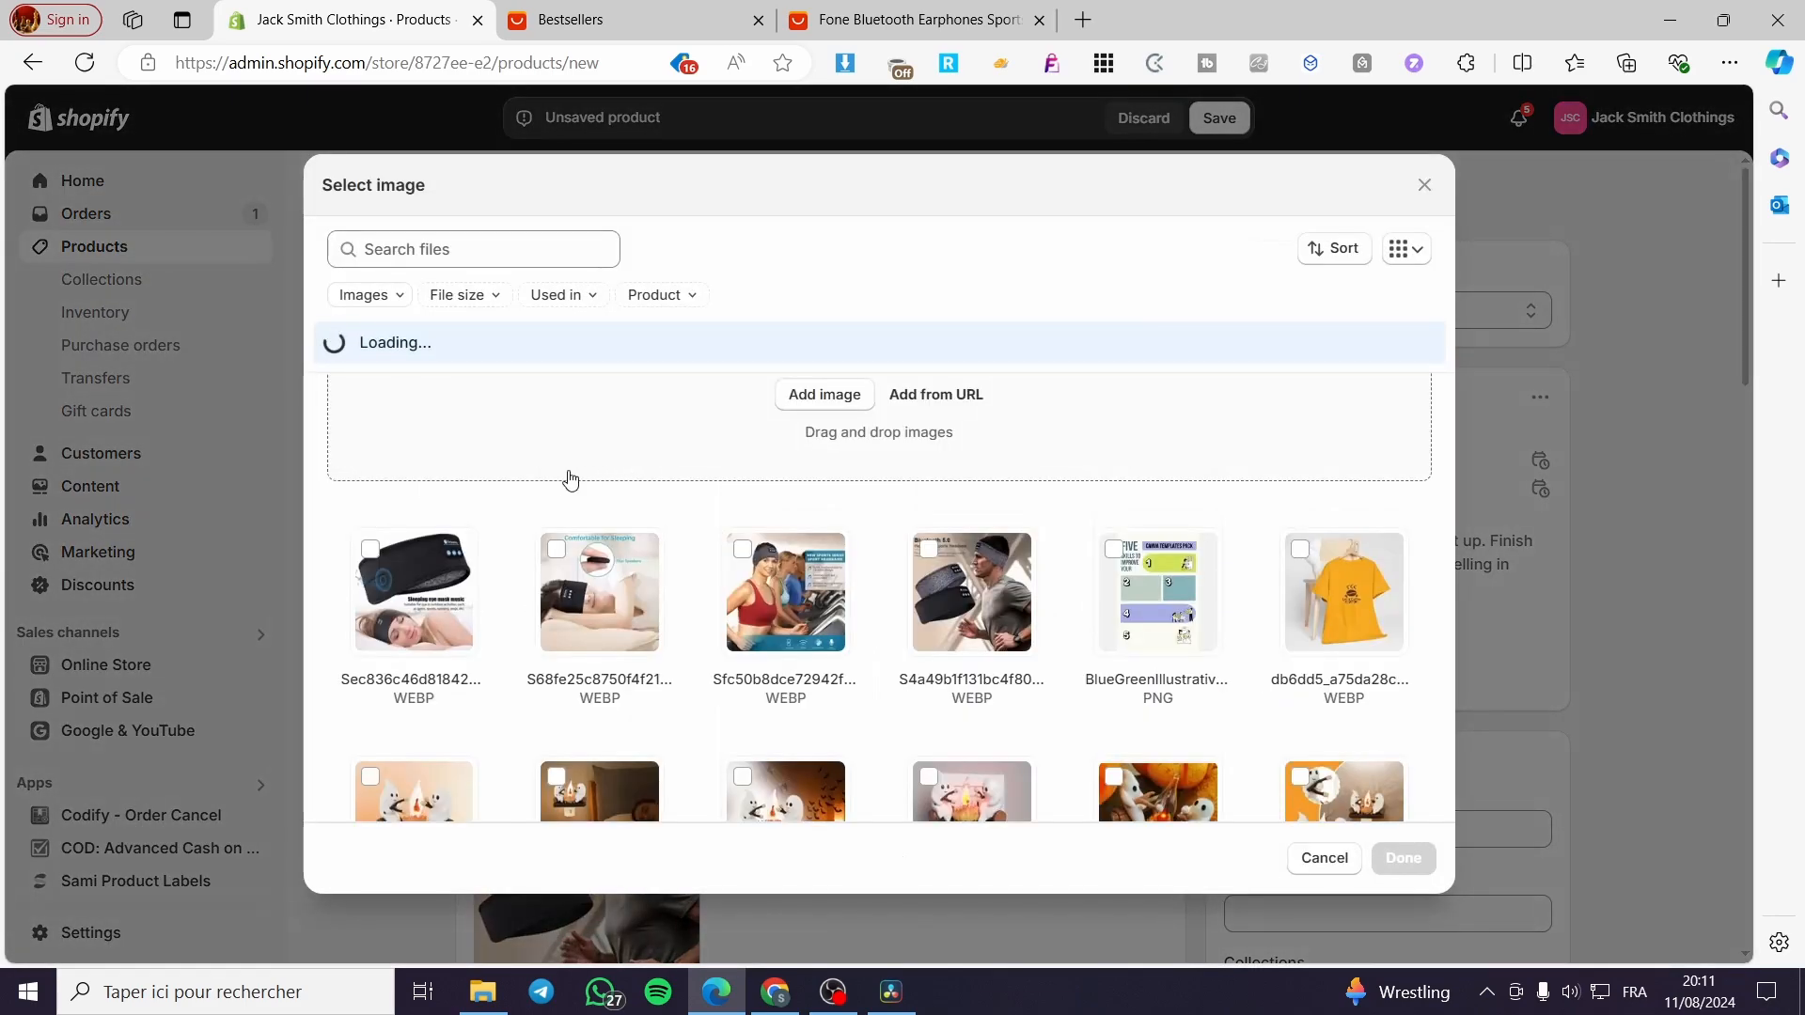
{"action": "left_click", "coordinate": [556, 549]}
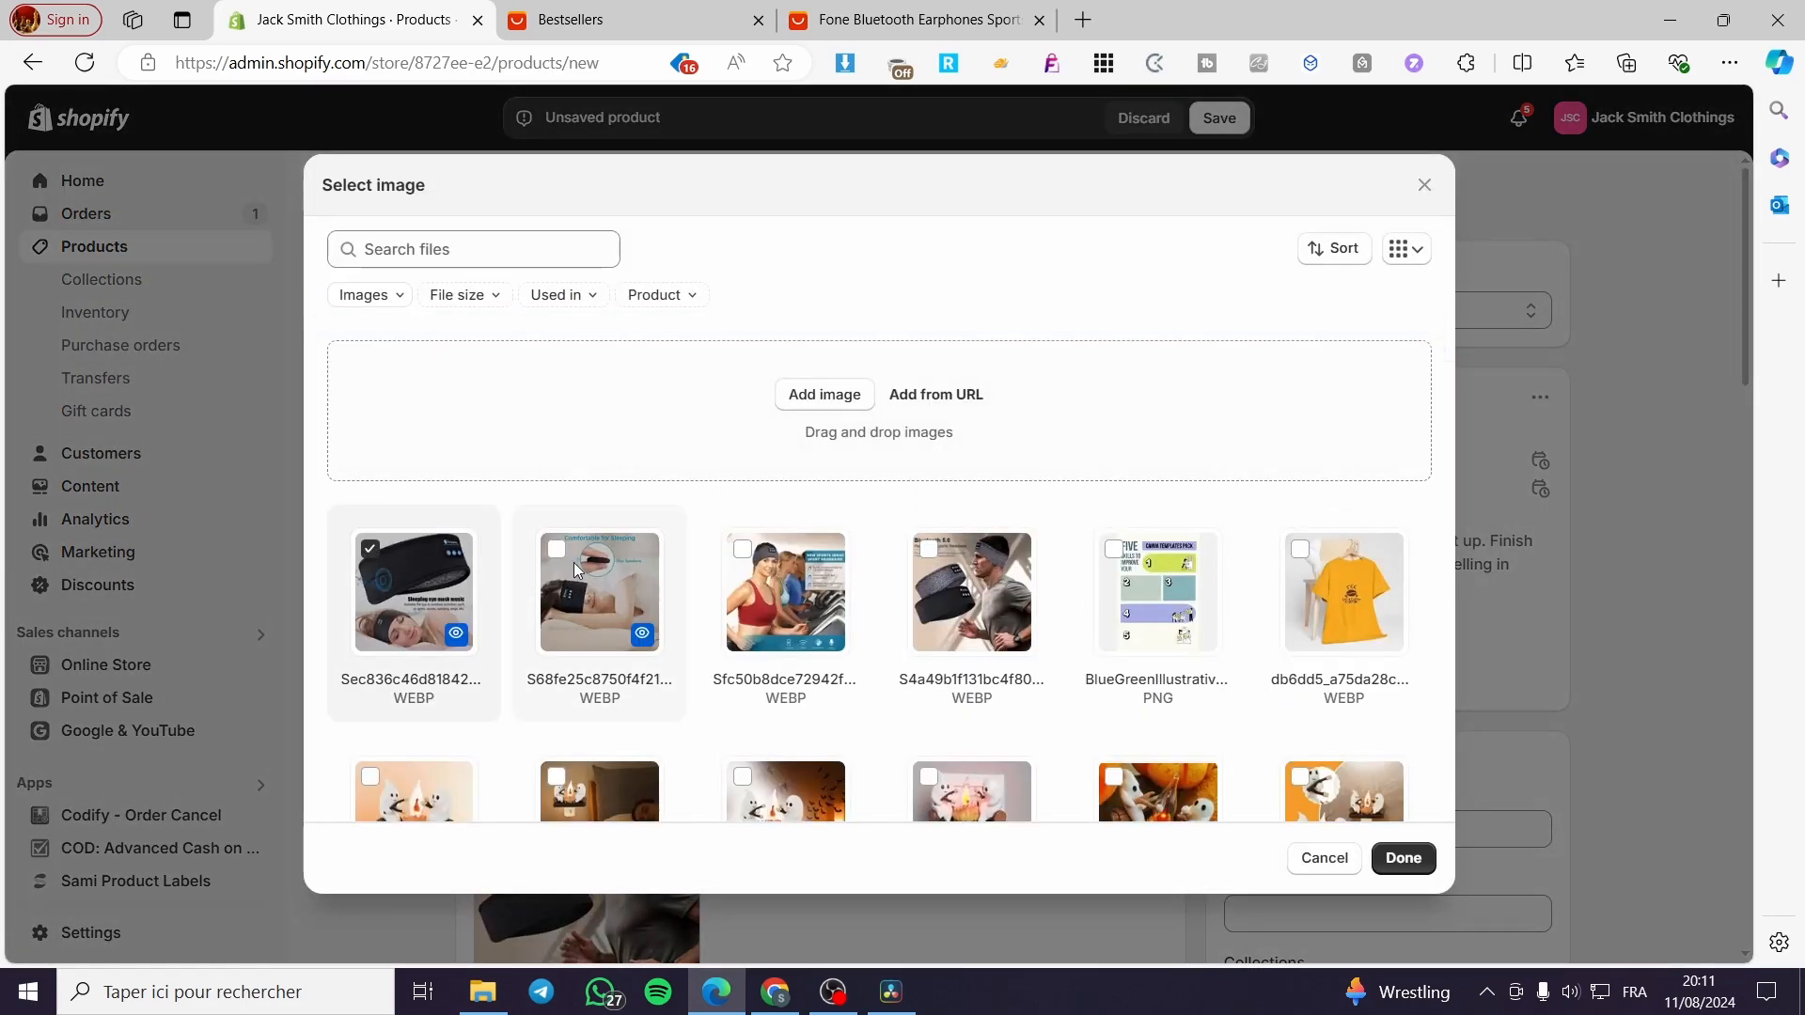
{"action": "left_click", "coordinate": [1401, 857]}
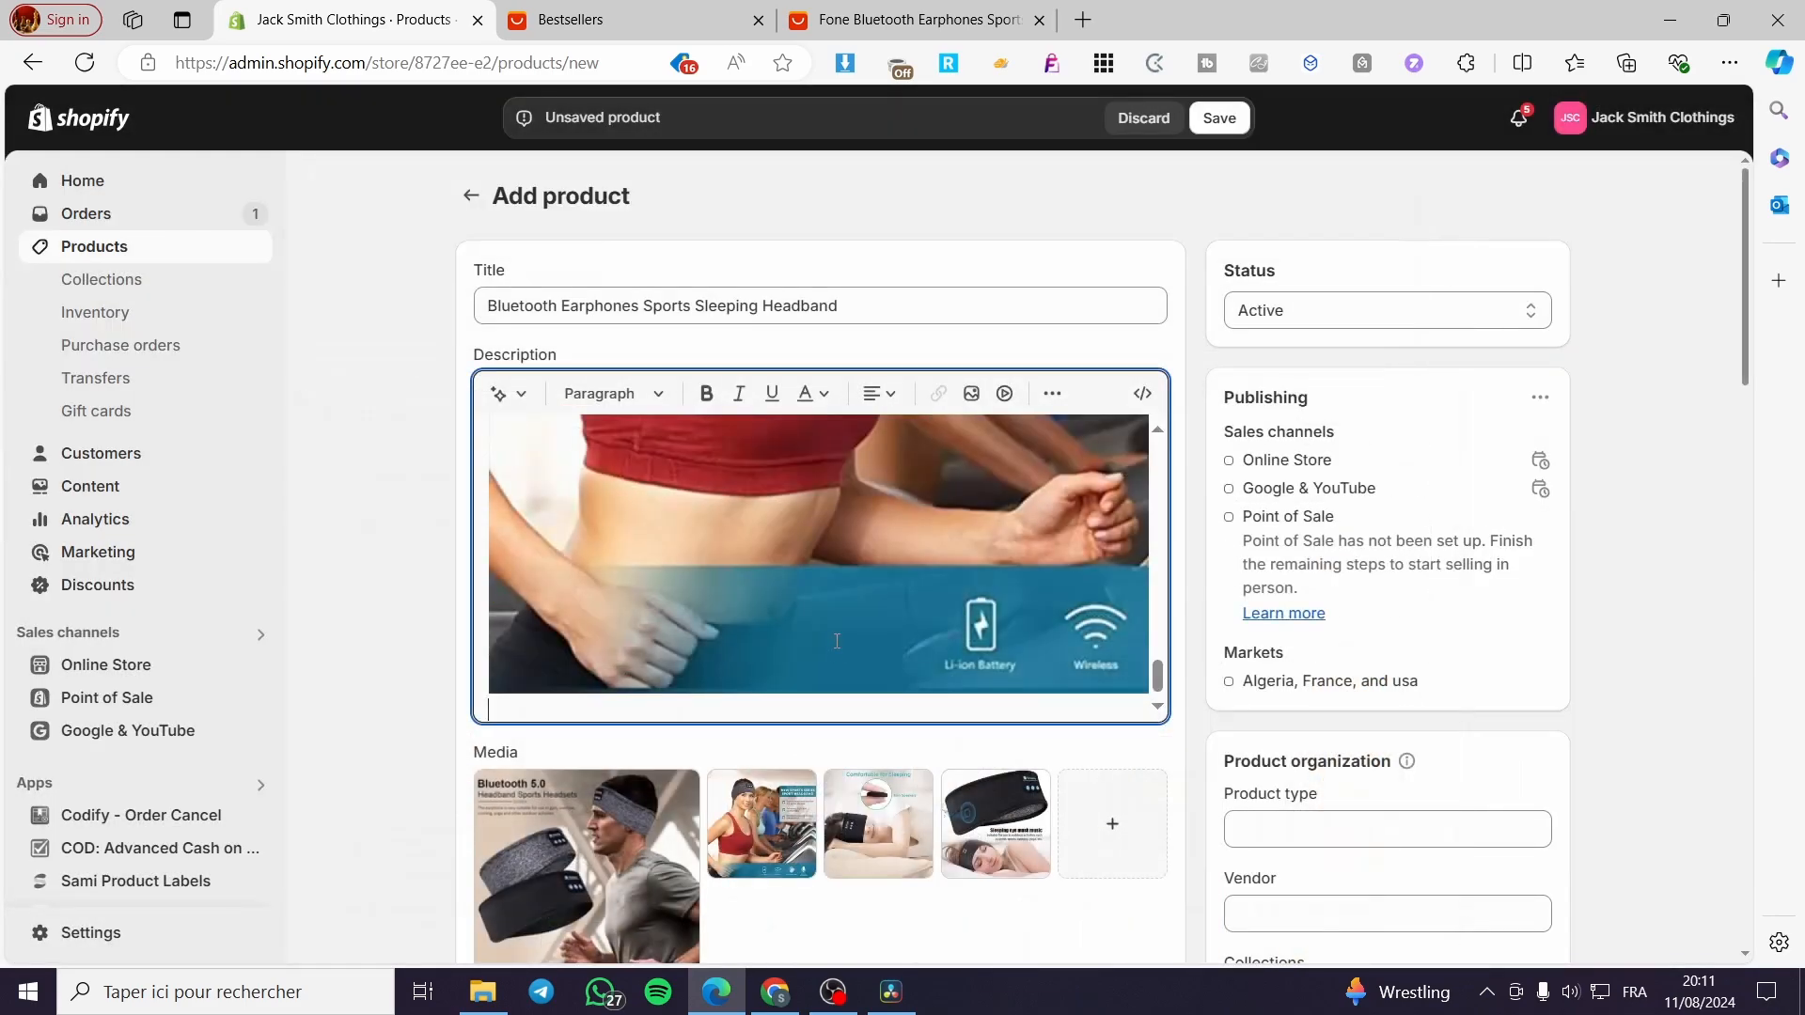
Add the sleeping eye mask music image to the product description and review the inserted images.
{"action": "left_click", "coordinate": [966, 406]}
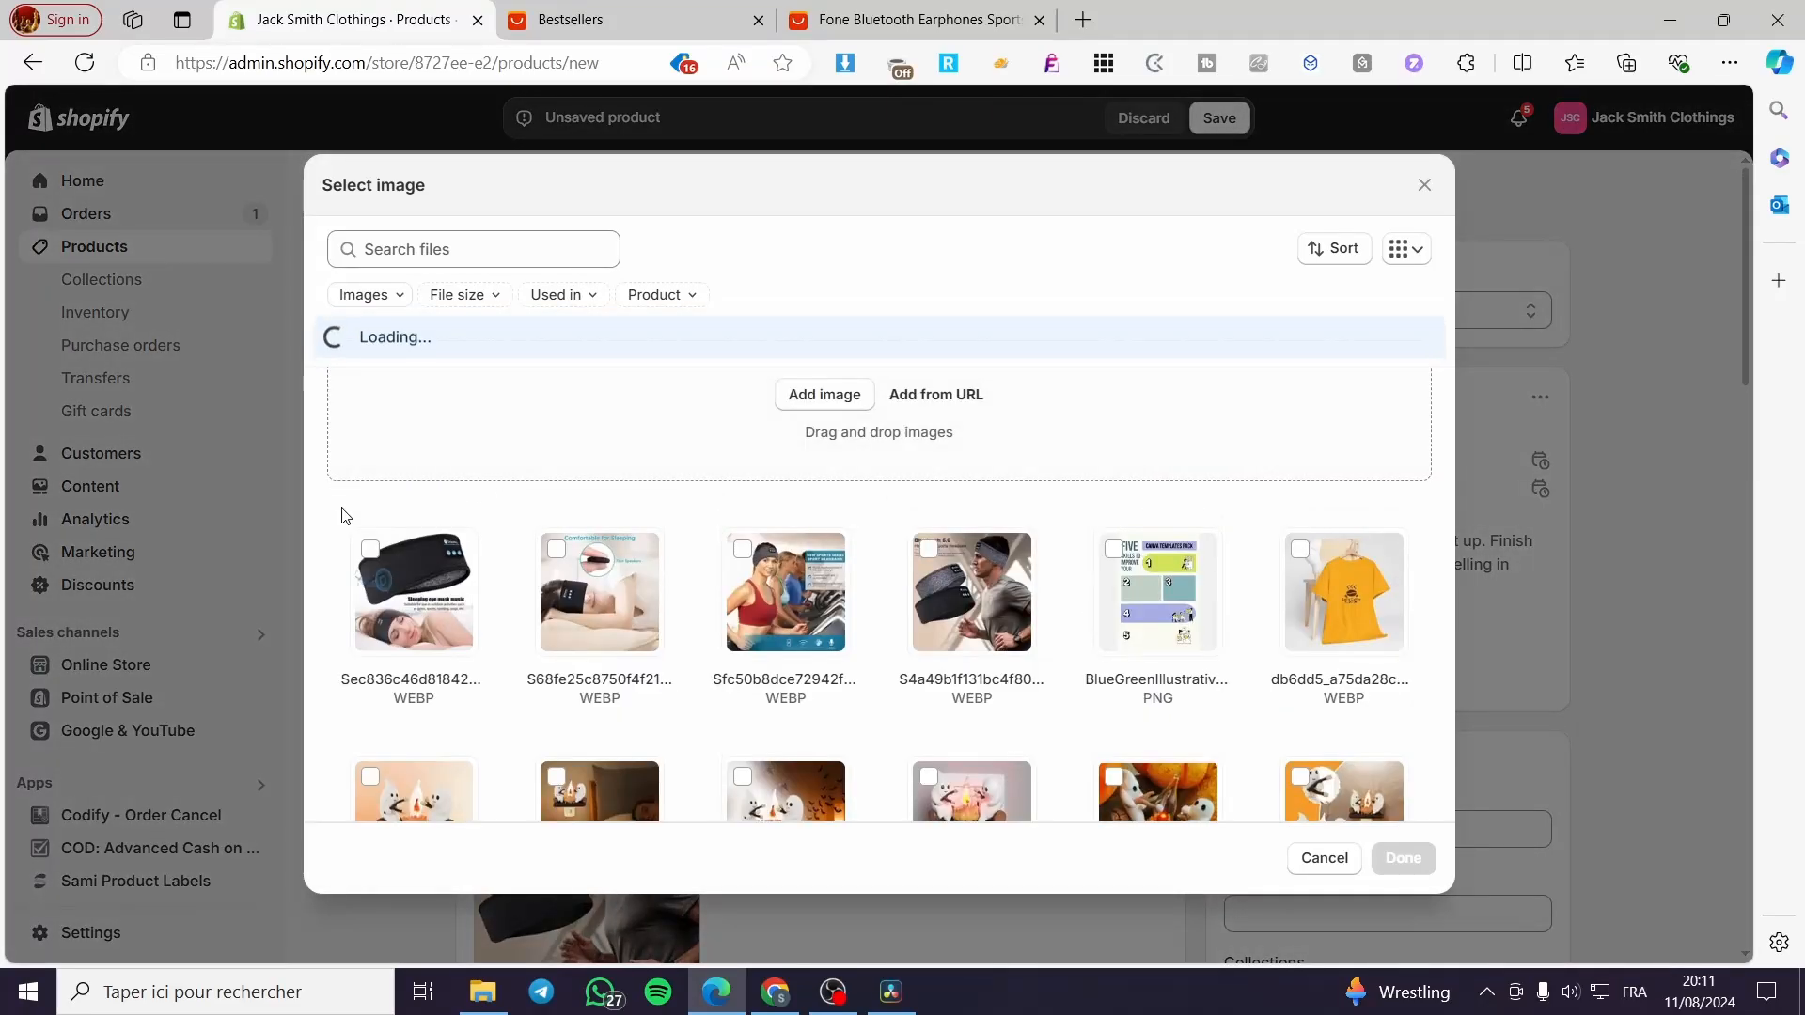
{"action": "left_click", "coordinate": [1402, 857]}
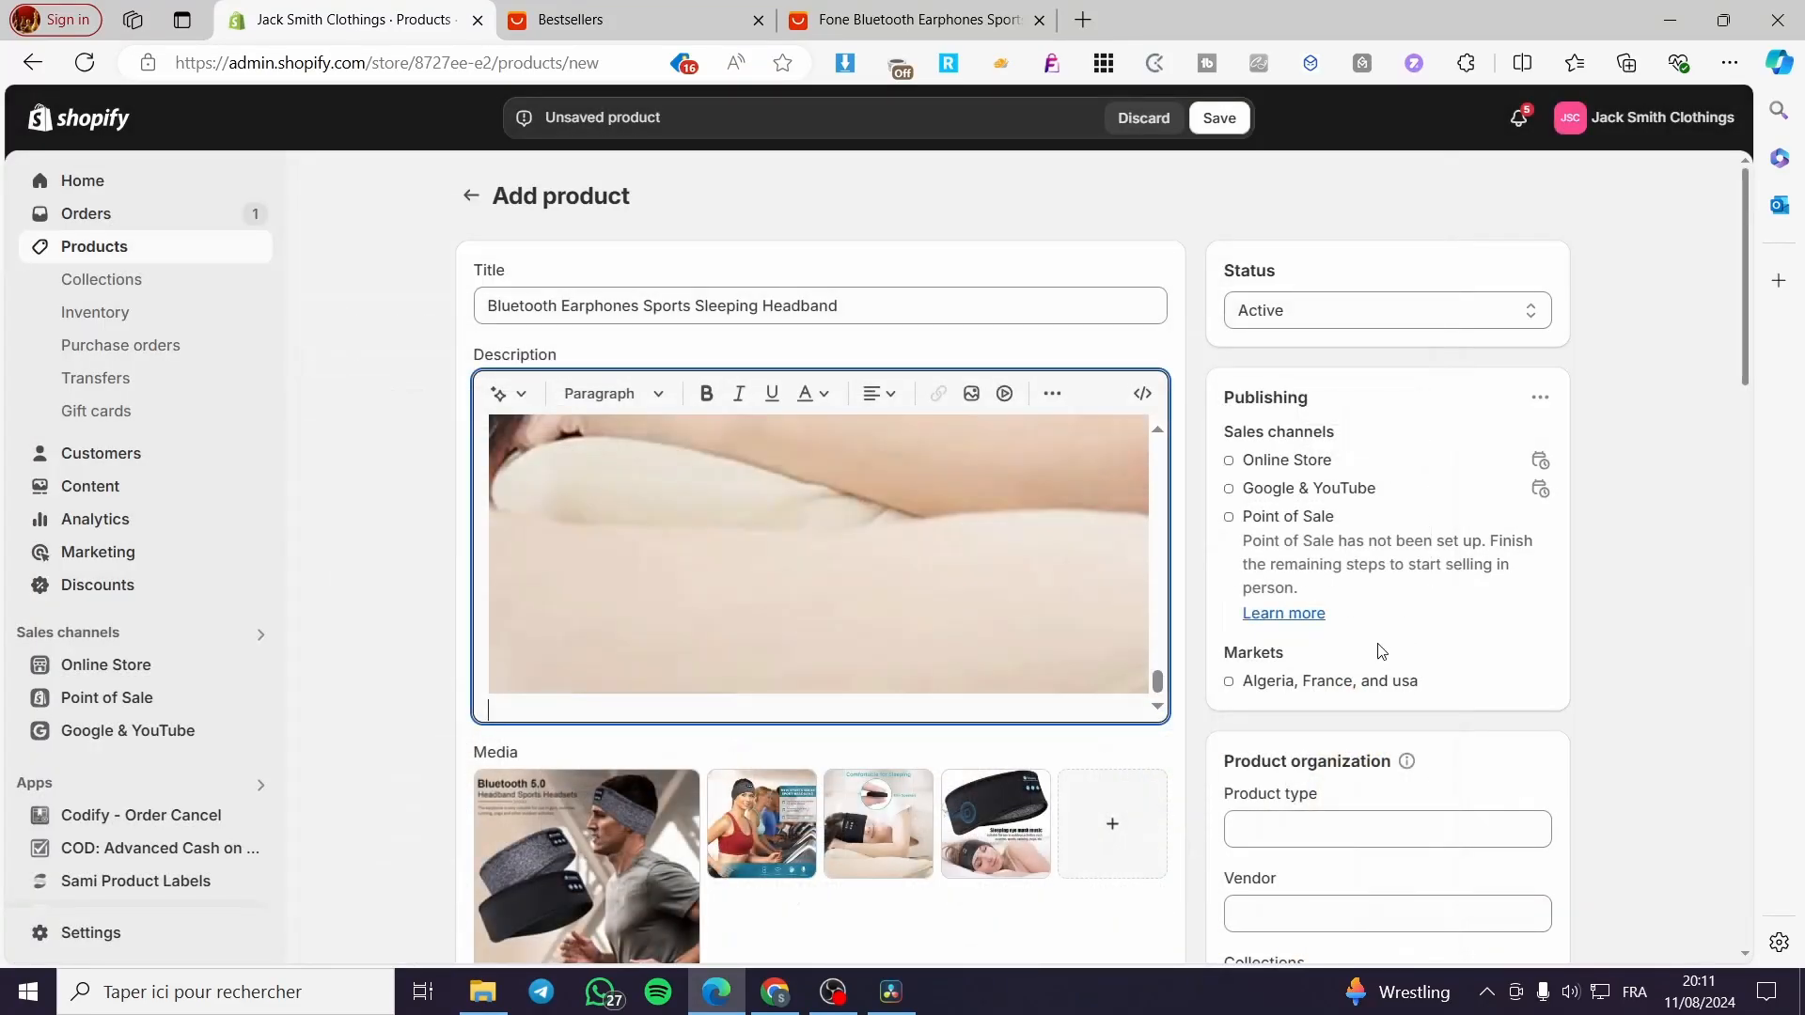
{"action": "scroll", "coordinate": [950, 624], "scroll_direction": "up", "scroll_amount": 3}
{"action": "scroll", "coordinate": [963, 621], "scroll_direction": "up", "scroll_amount": 6}
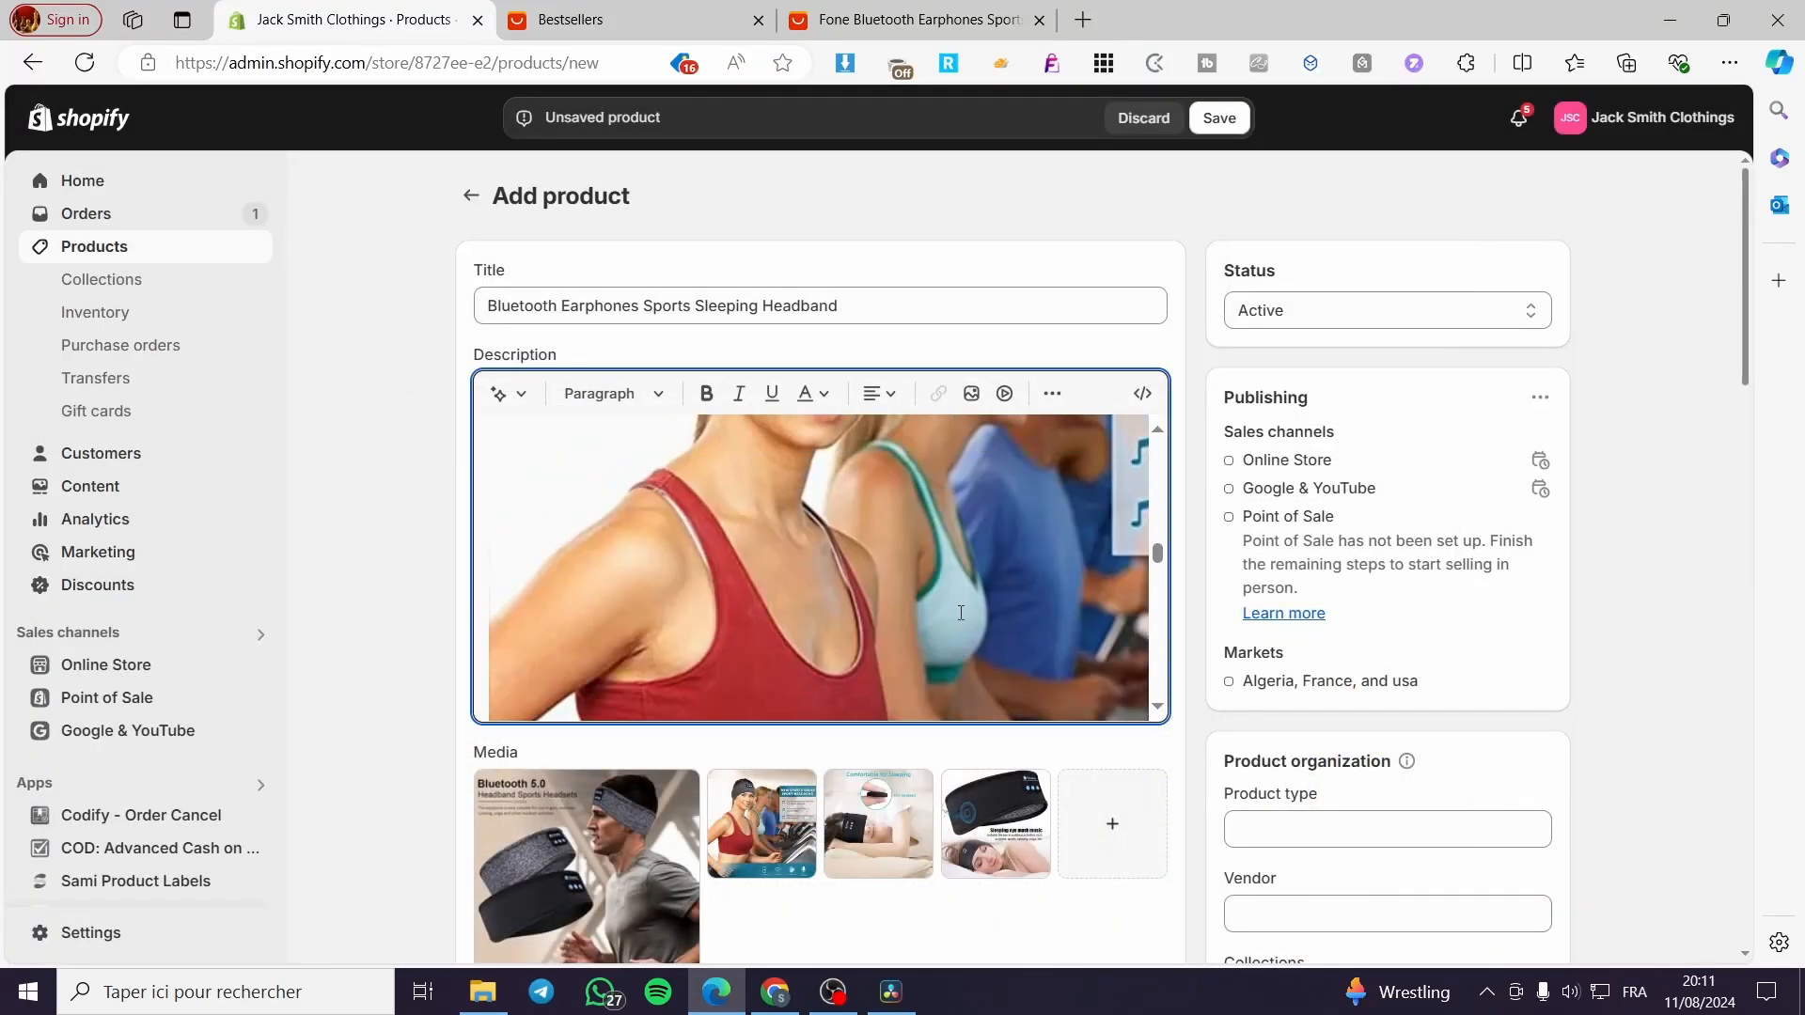
{"action": "scroll", "coordinate": [808, 583], "scroll_direction": "down", "scroll_amount": 10}
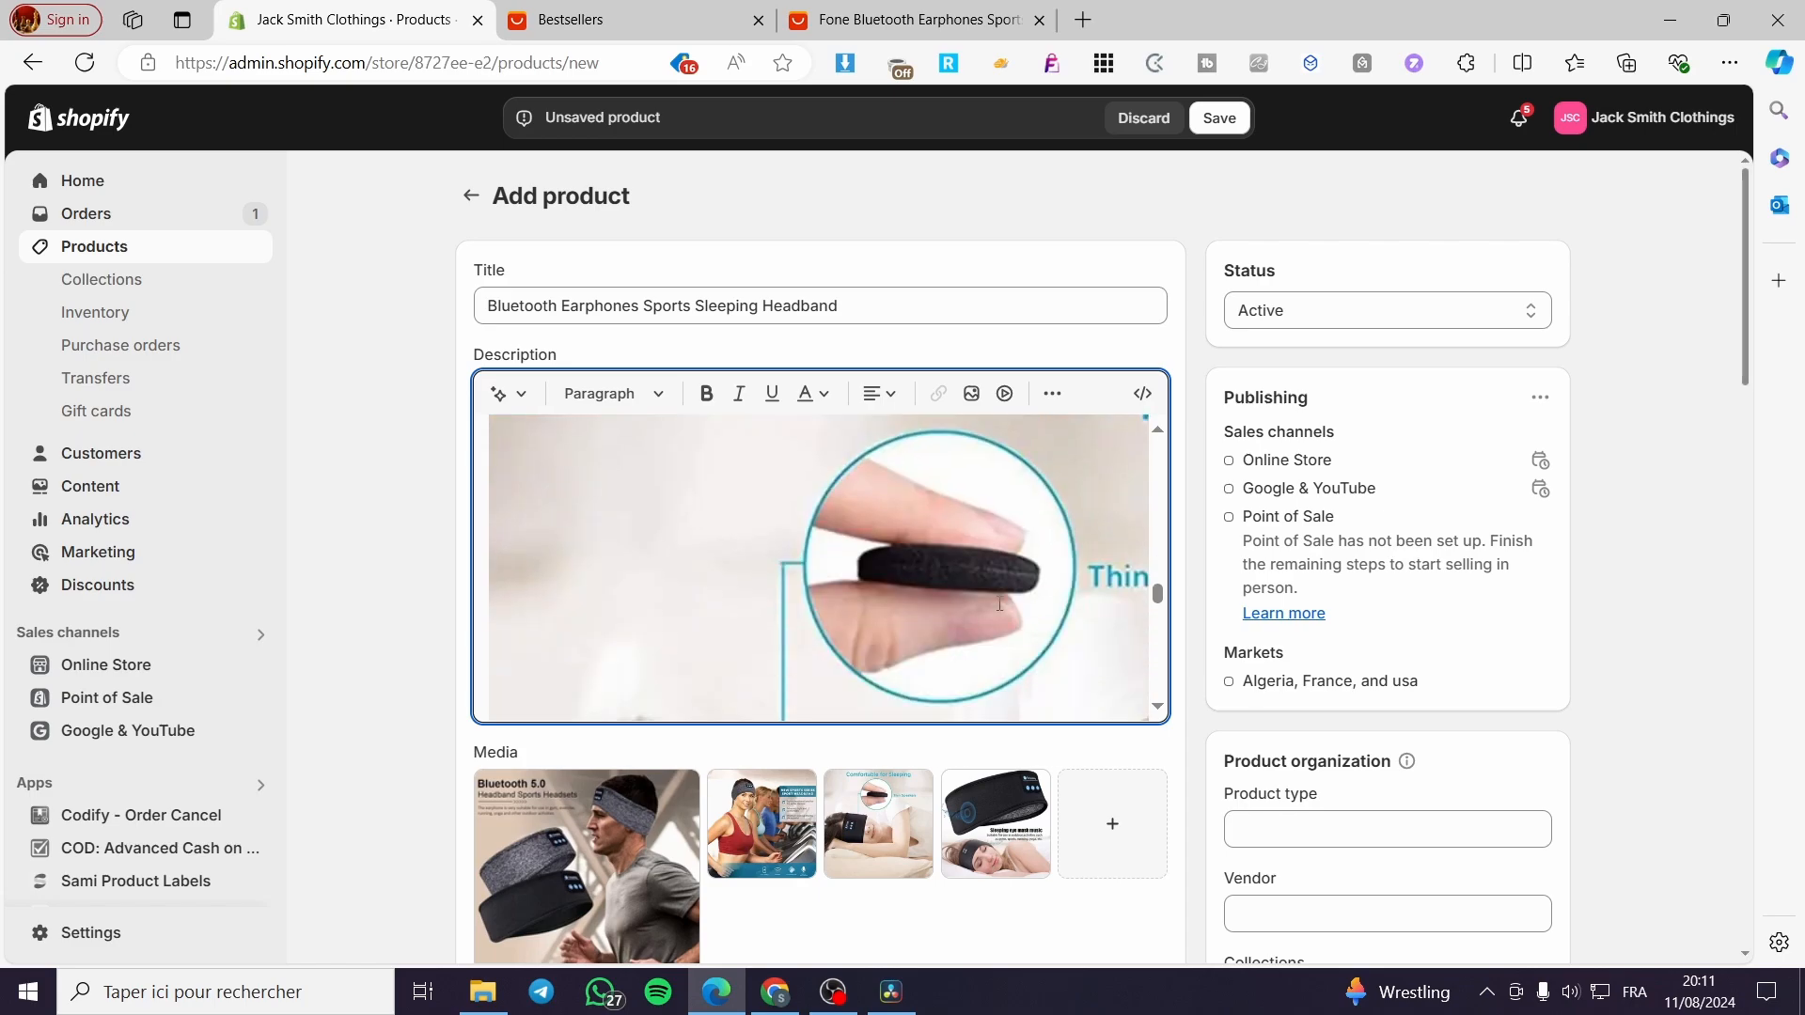
Set the headband's price to 29.99 and its stock quantity to 9999 for both Paris and Shop location.
{"action": "left_click", "coordinate": [549, 427]}
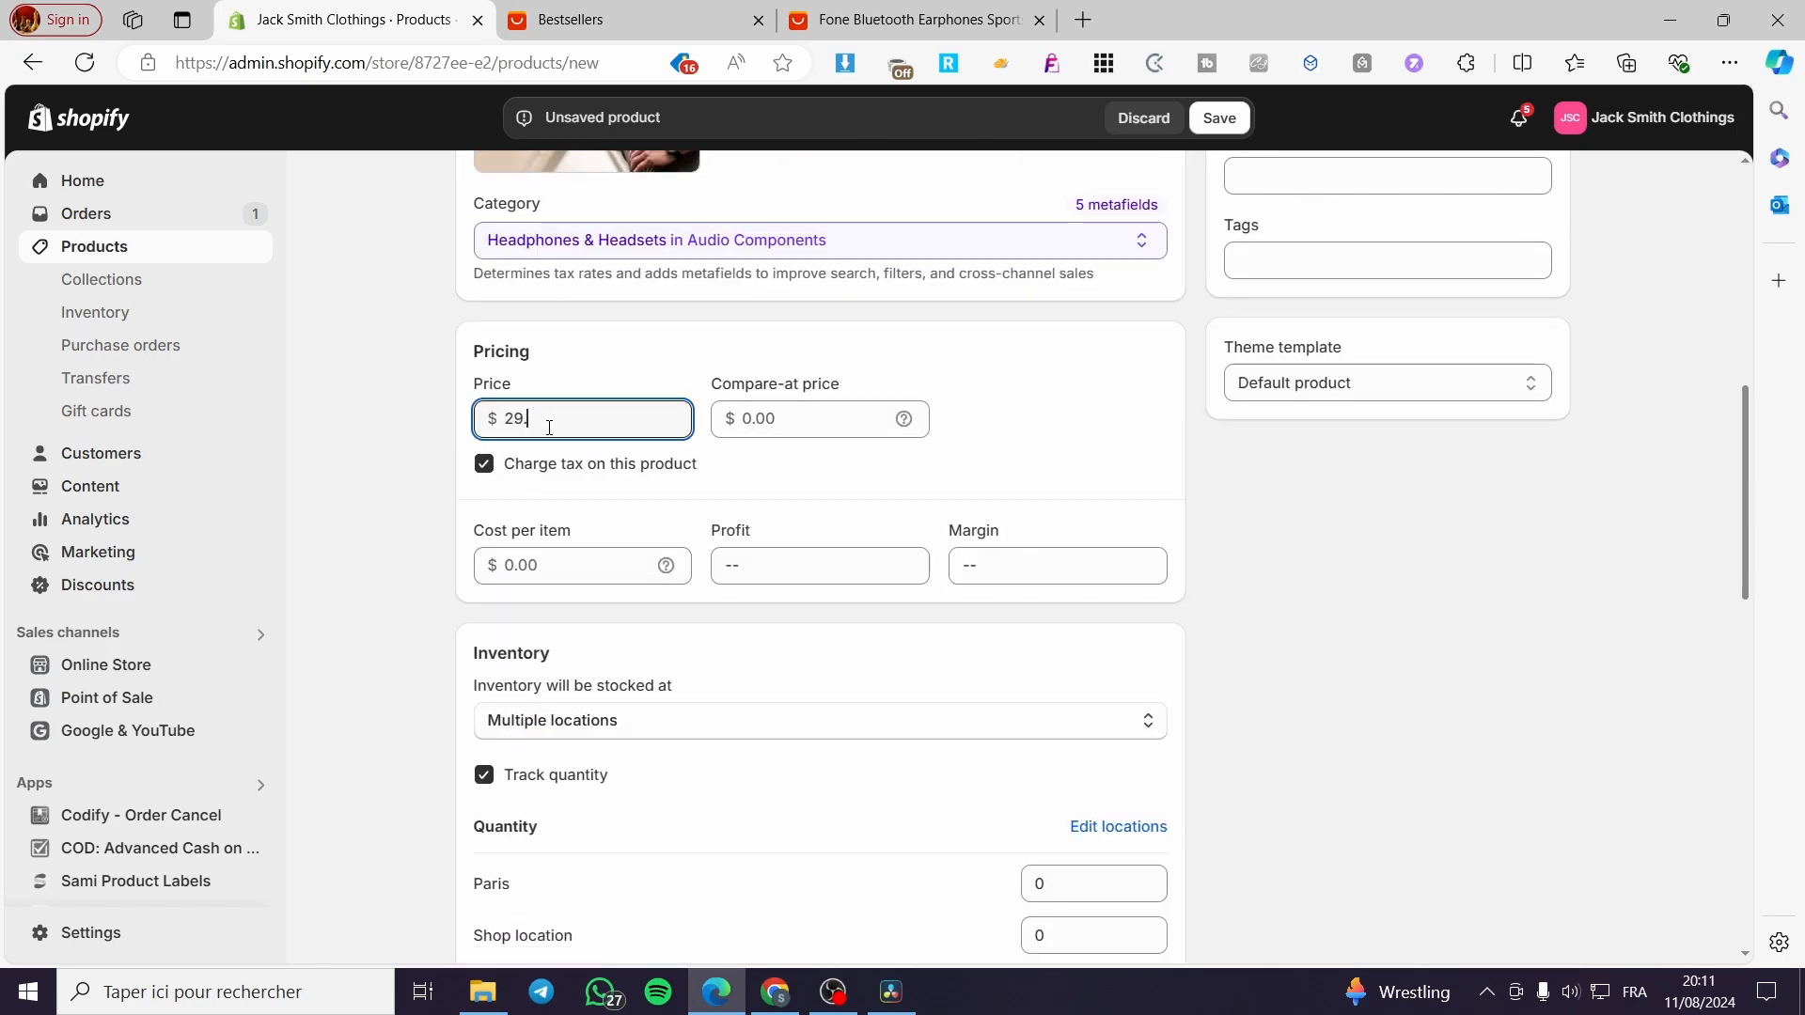
{"action": "left_click", "coordinate": [1284, 682]}
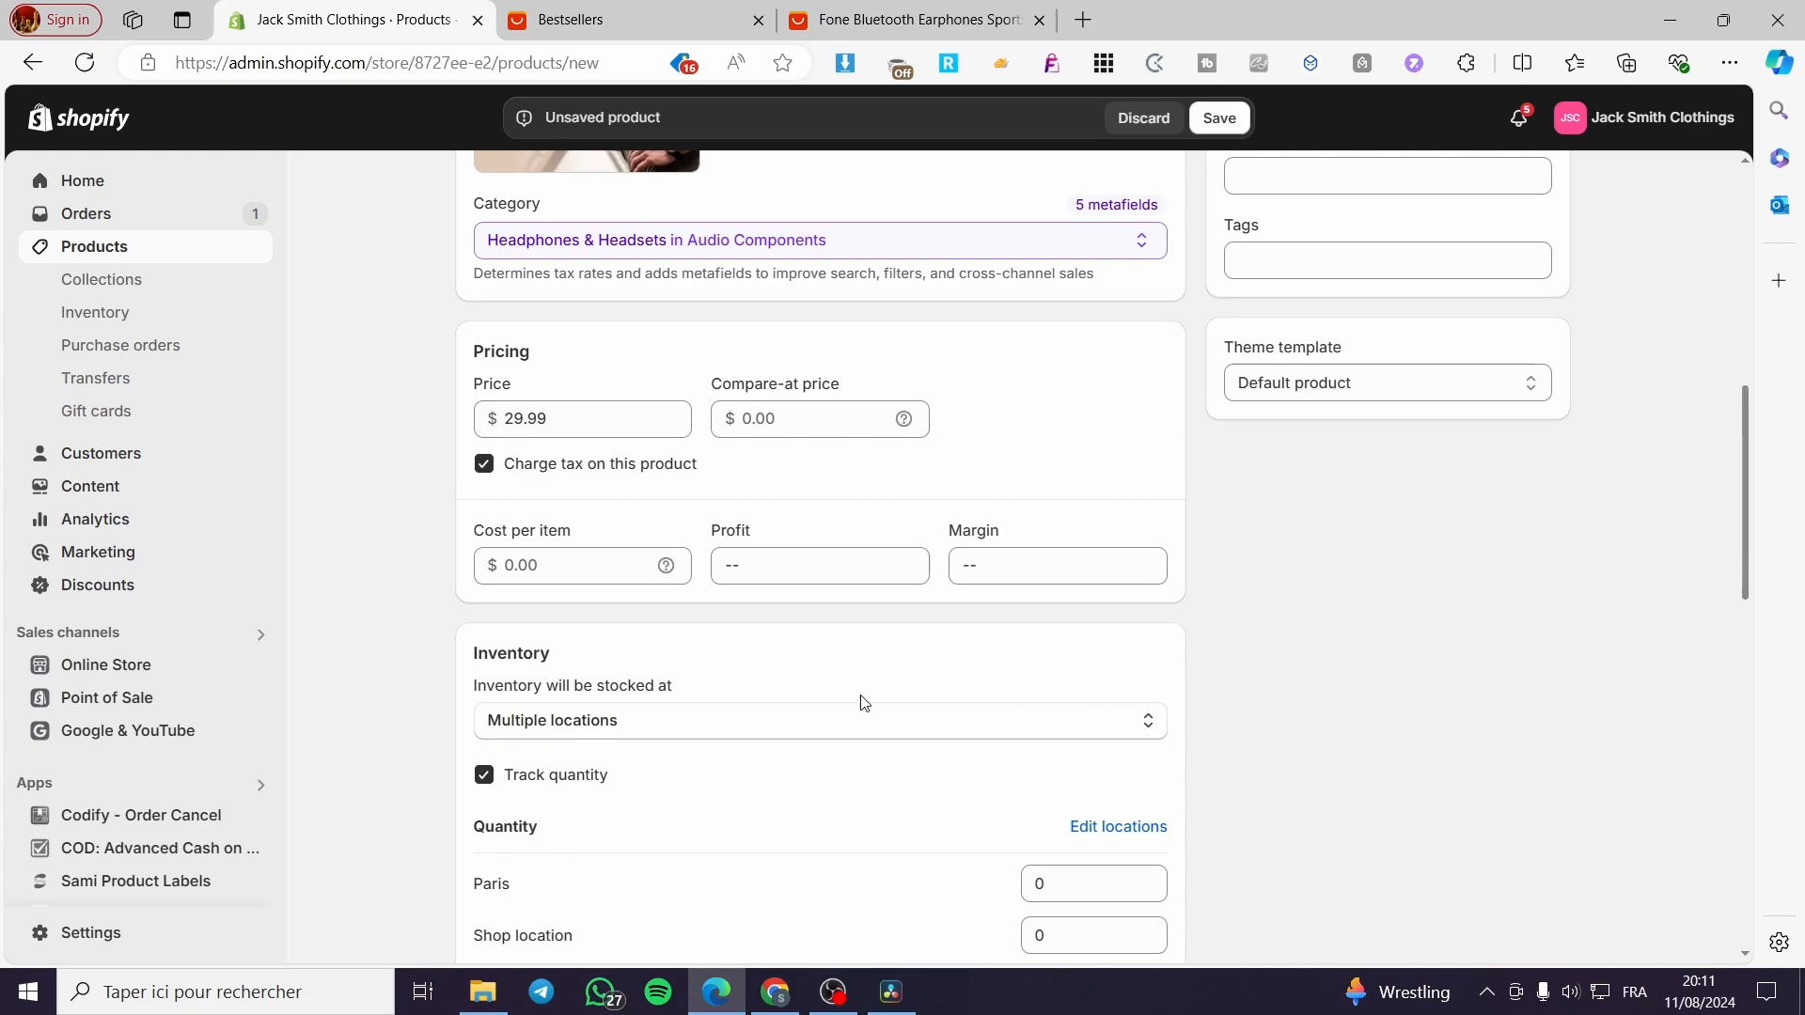
{"action": "left_click", "coordinate": [1078, 880]}
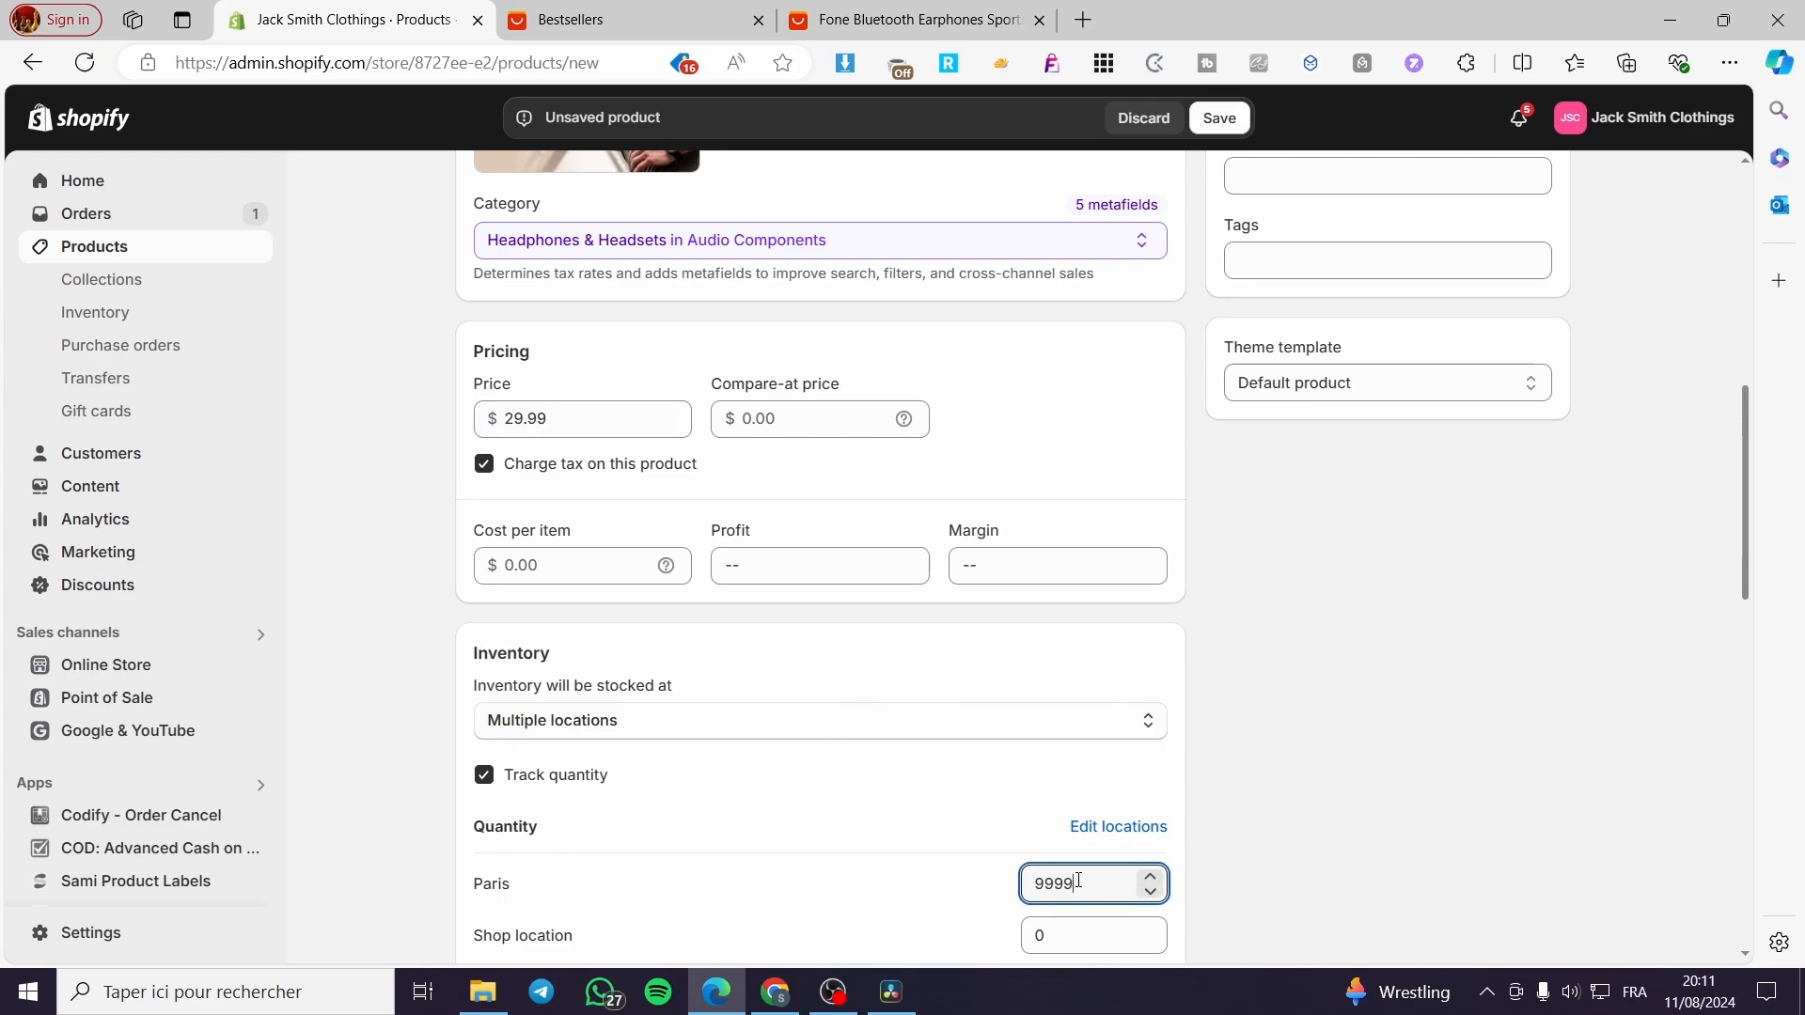
{"action": "left_click", "coordinate": [1056, 931]}
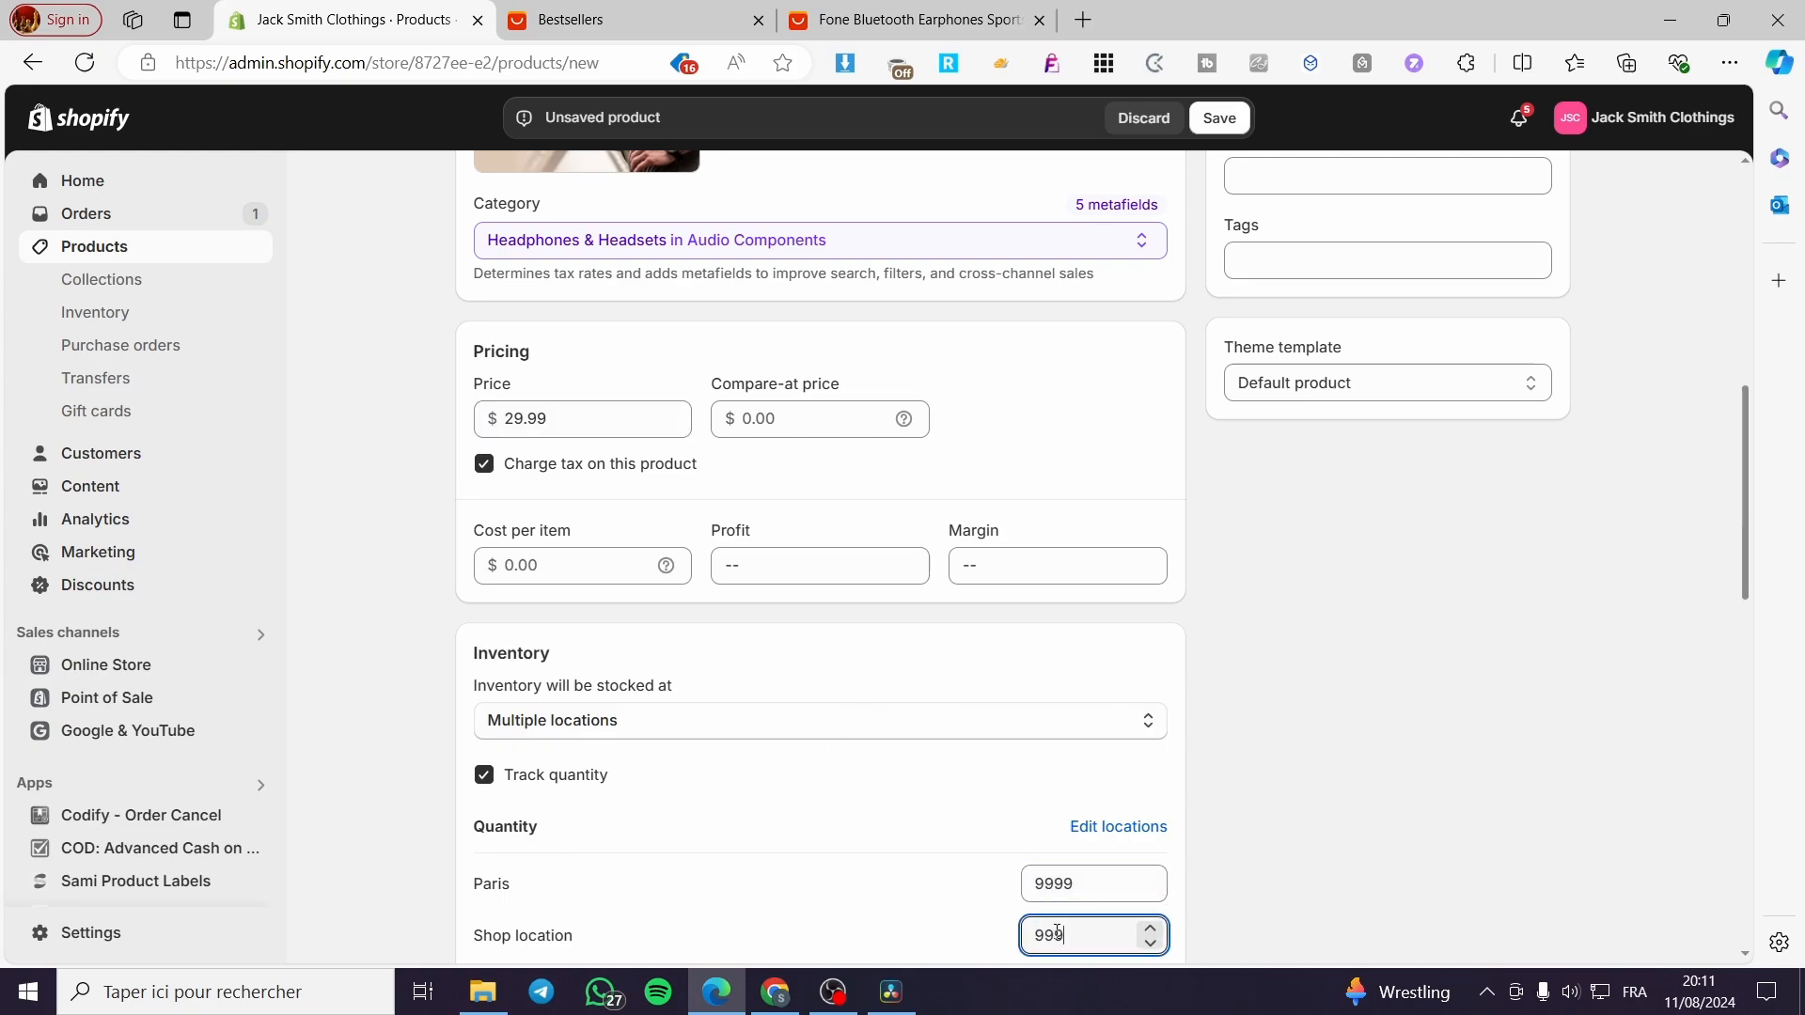
{"action": "left_click", "coordinate": [1290, 816]}
Allow the product to continue selling when out of stock and set its shipping weight to 0.5 kg.
{"action": "scroll", "coordinate": [747, 808], "scroll_direction": "down", "scroll_amount": 5}
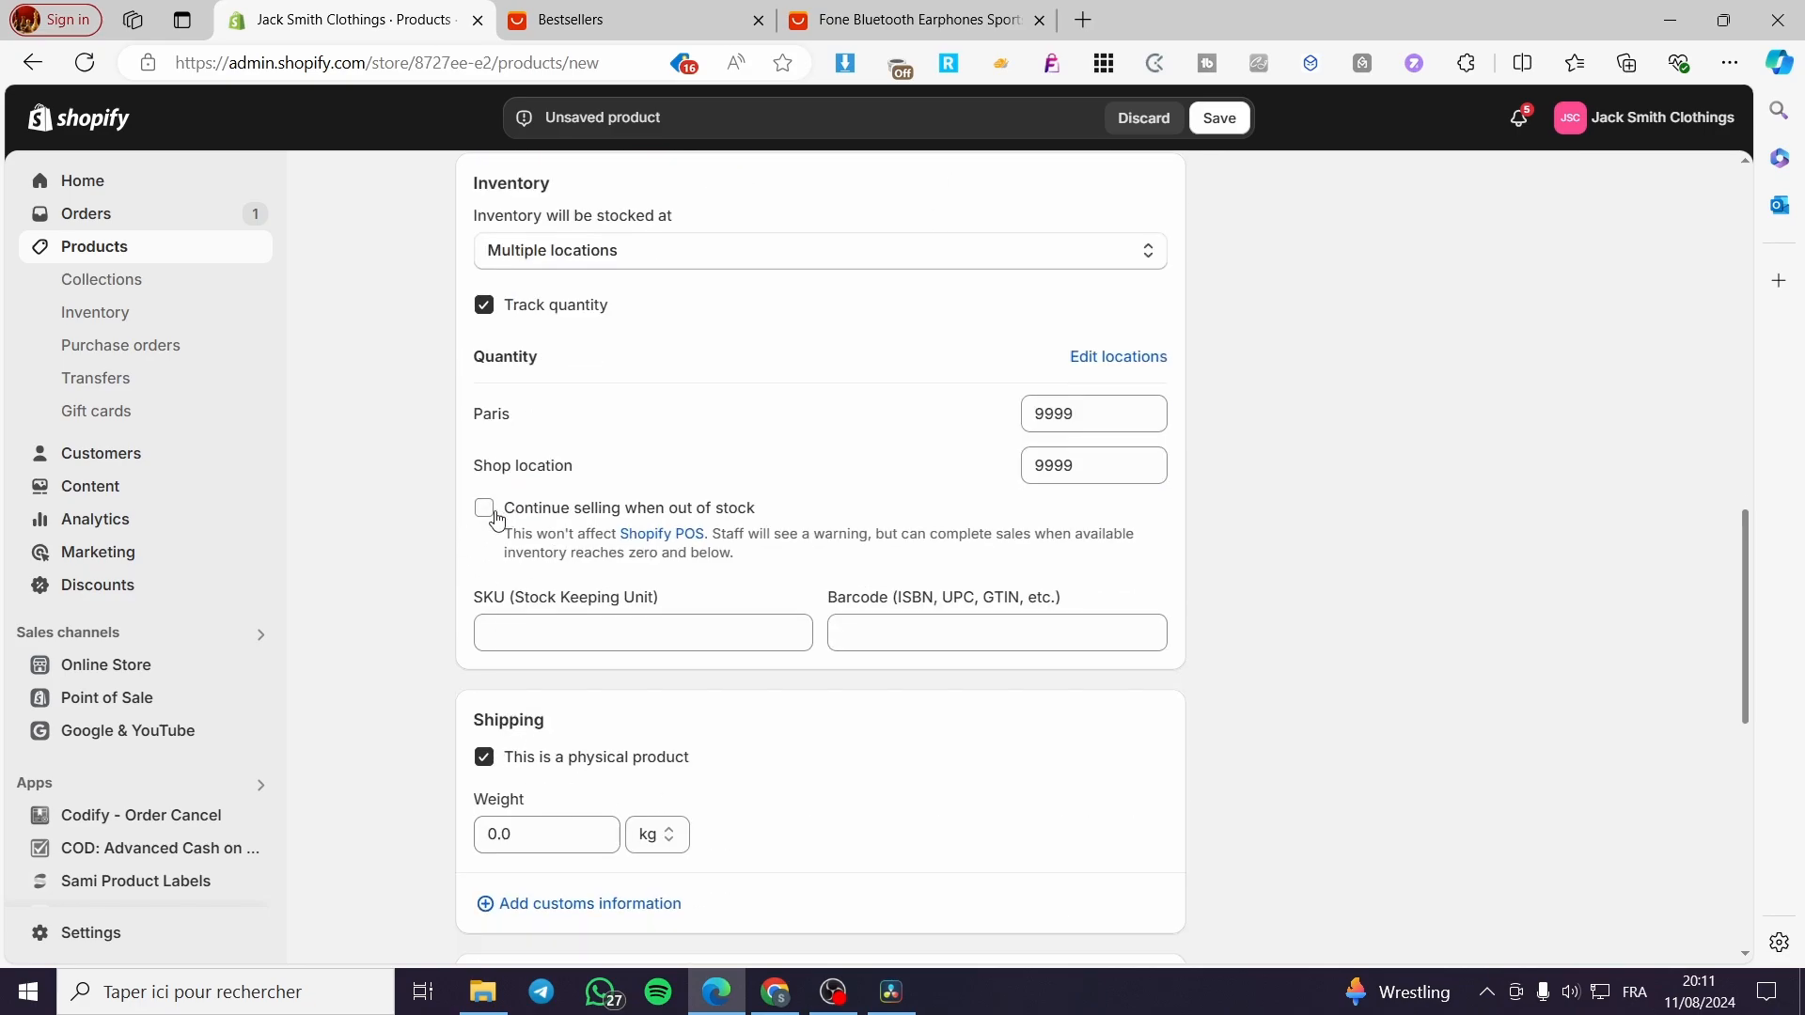
{"action": "scroll", "coordinate": [526, 602], "scroll_direction": "down", "scroll_amount": 3}
{"action": "left_click", "coordinate": [555, 611]}
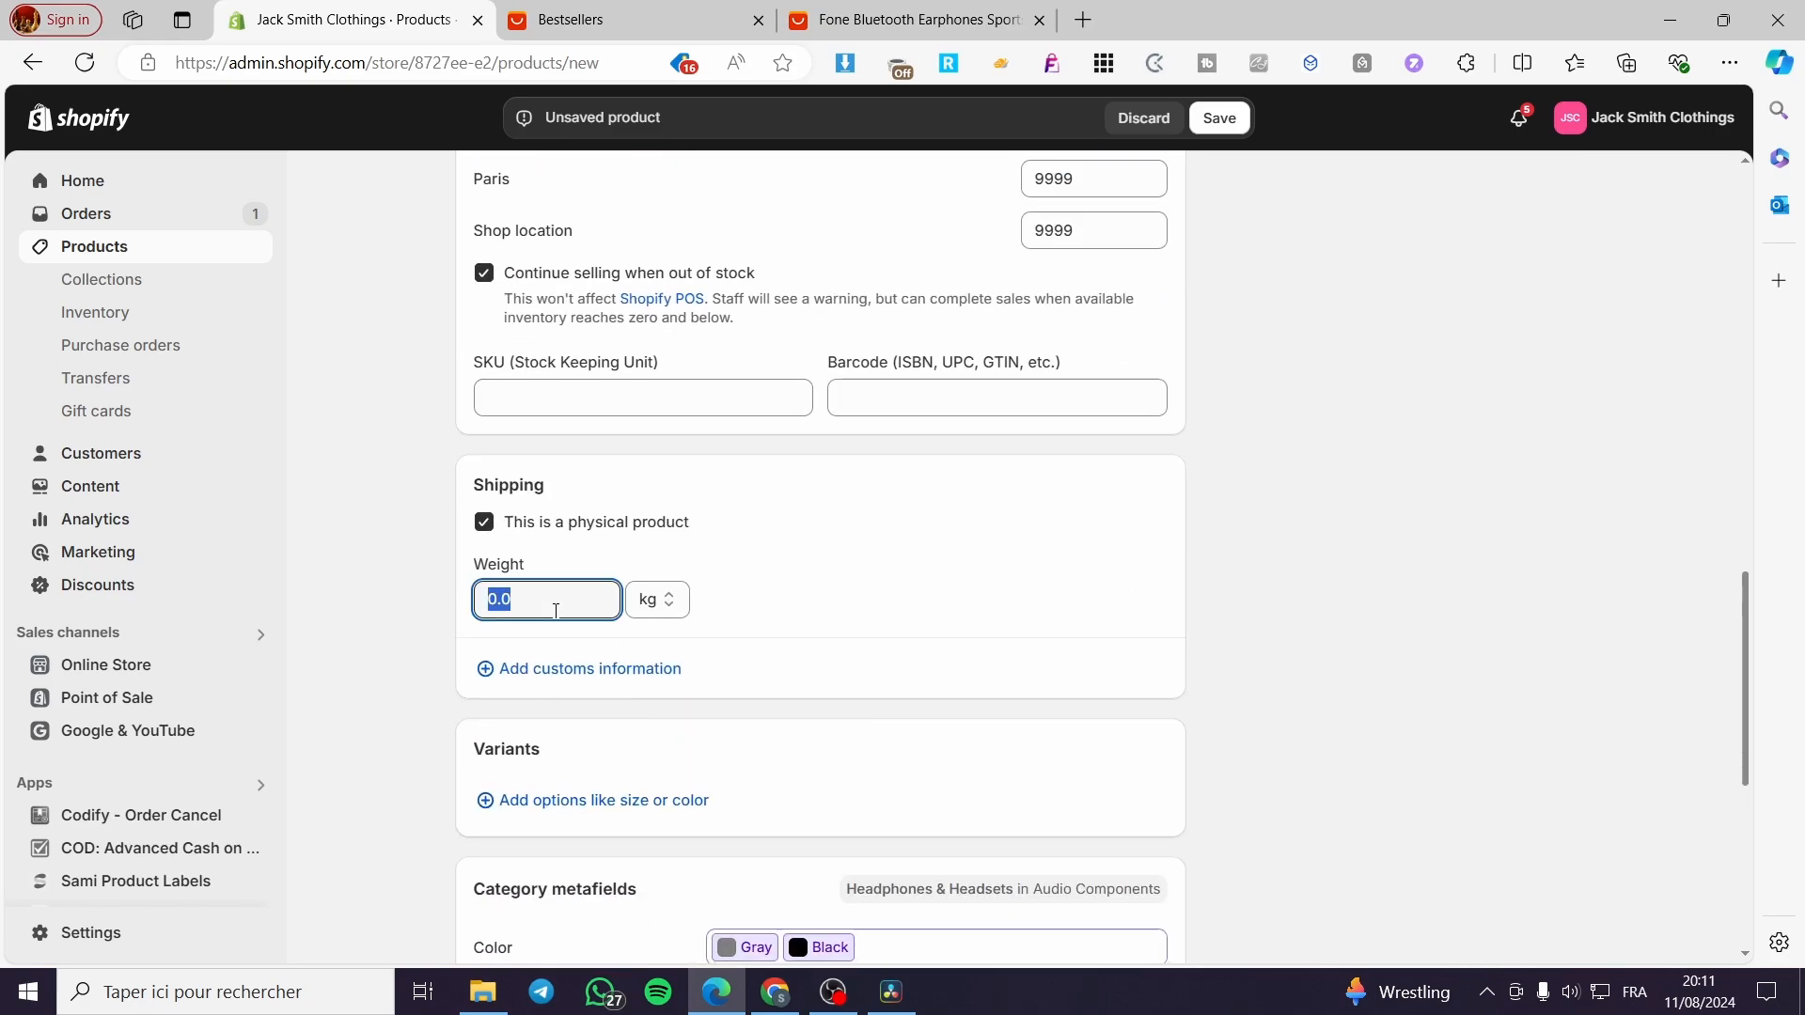
{"action": "type", "text": "0.5"}
{"action": "left_click", "coordinate": [1213, 673]}
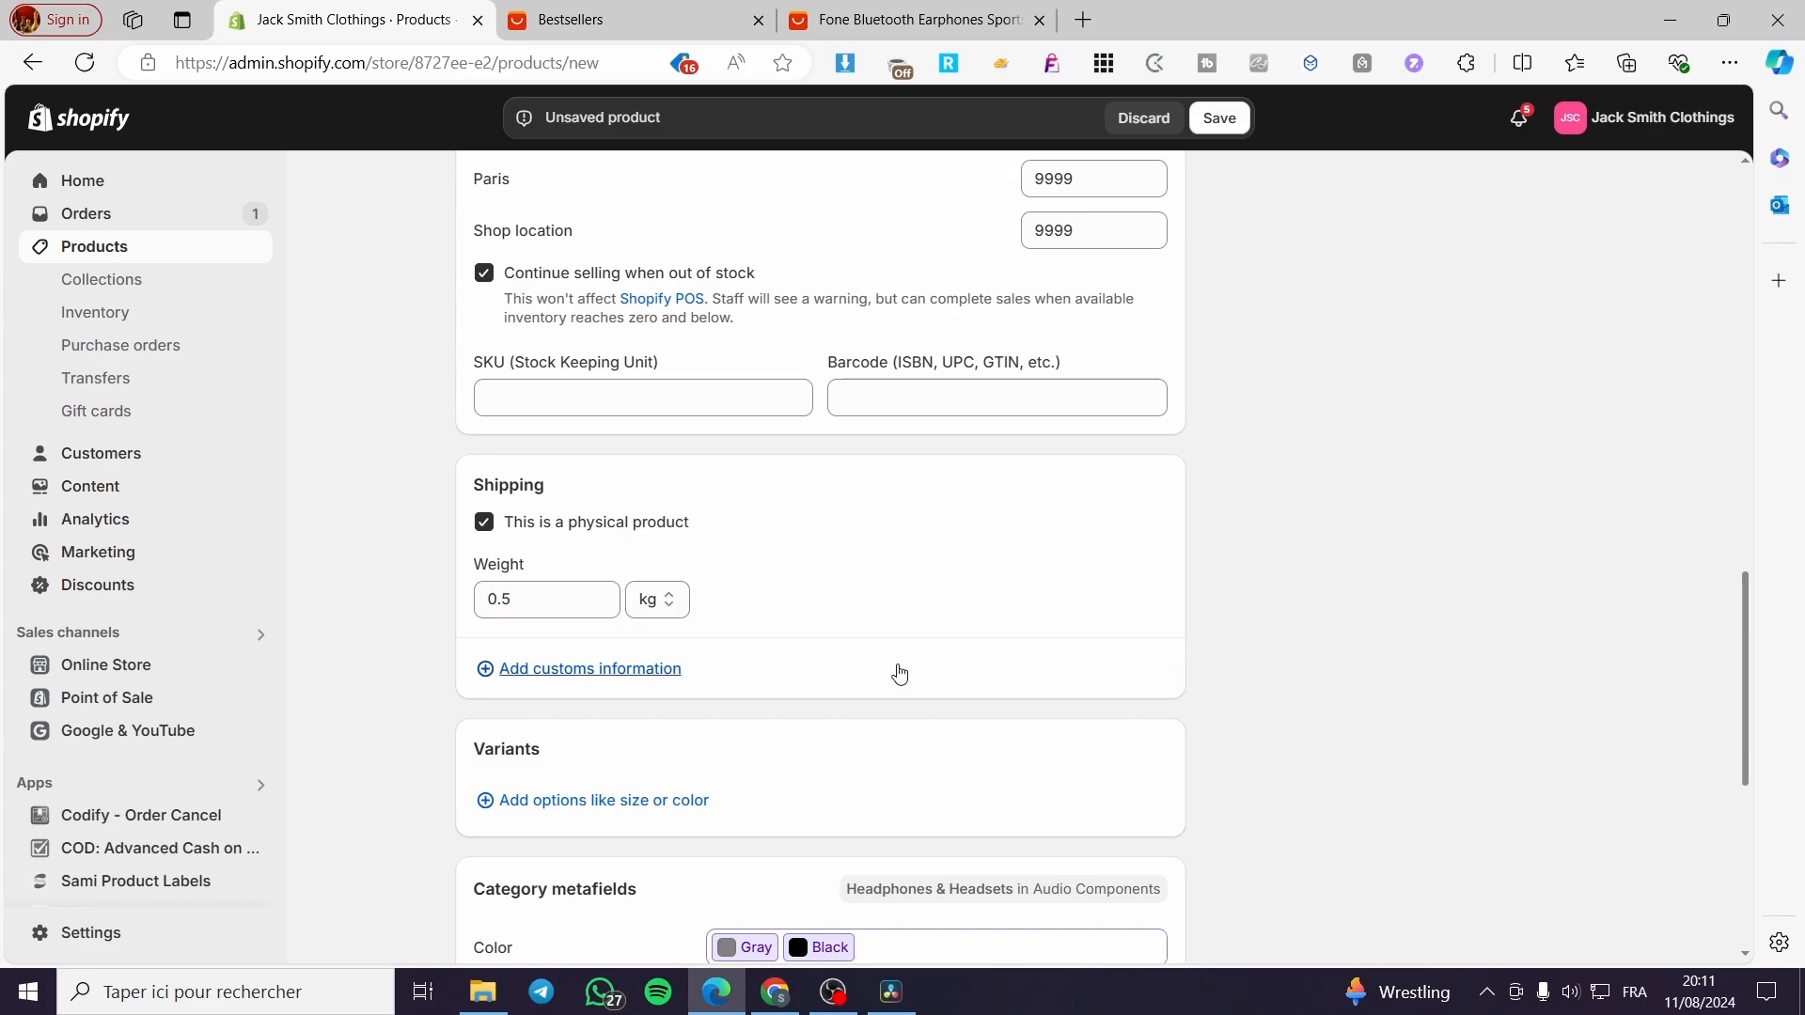
Check the category metafields and search engine listing, and save the new headband product.
{"action": "scroll", "coordinate": [900, 673], "scroll_direction": "down", "scroll_amount": 6}
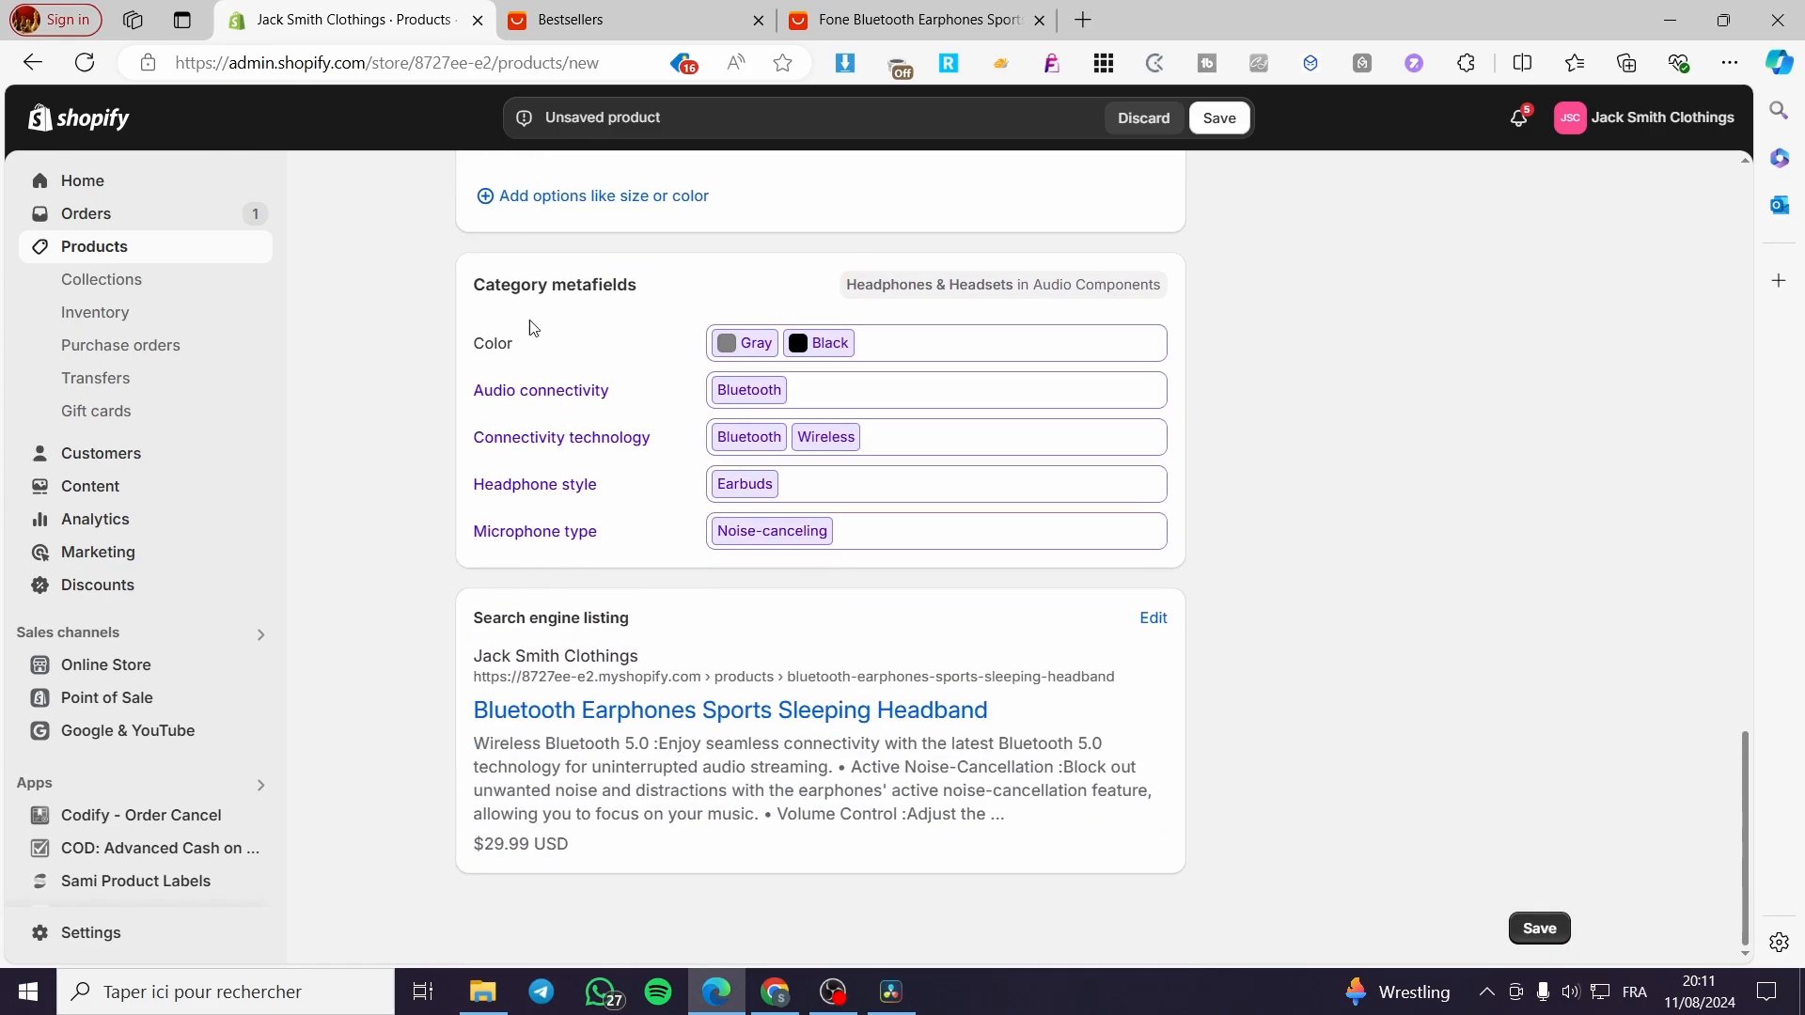
{"action": "scroll", "coordinate": [533, 327], "scroll_direction": "up", "scroll_amount": 8}
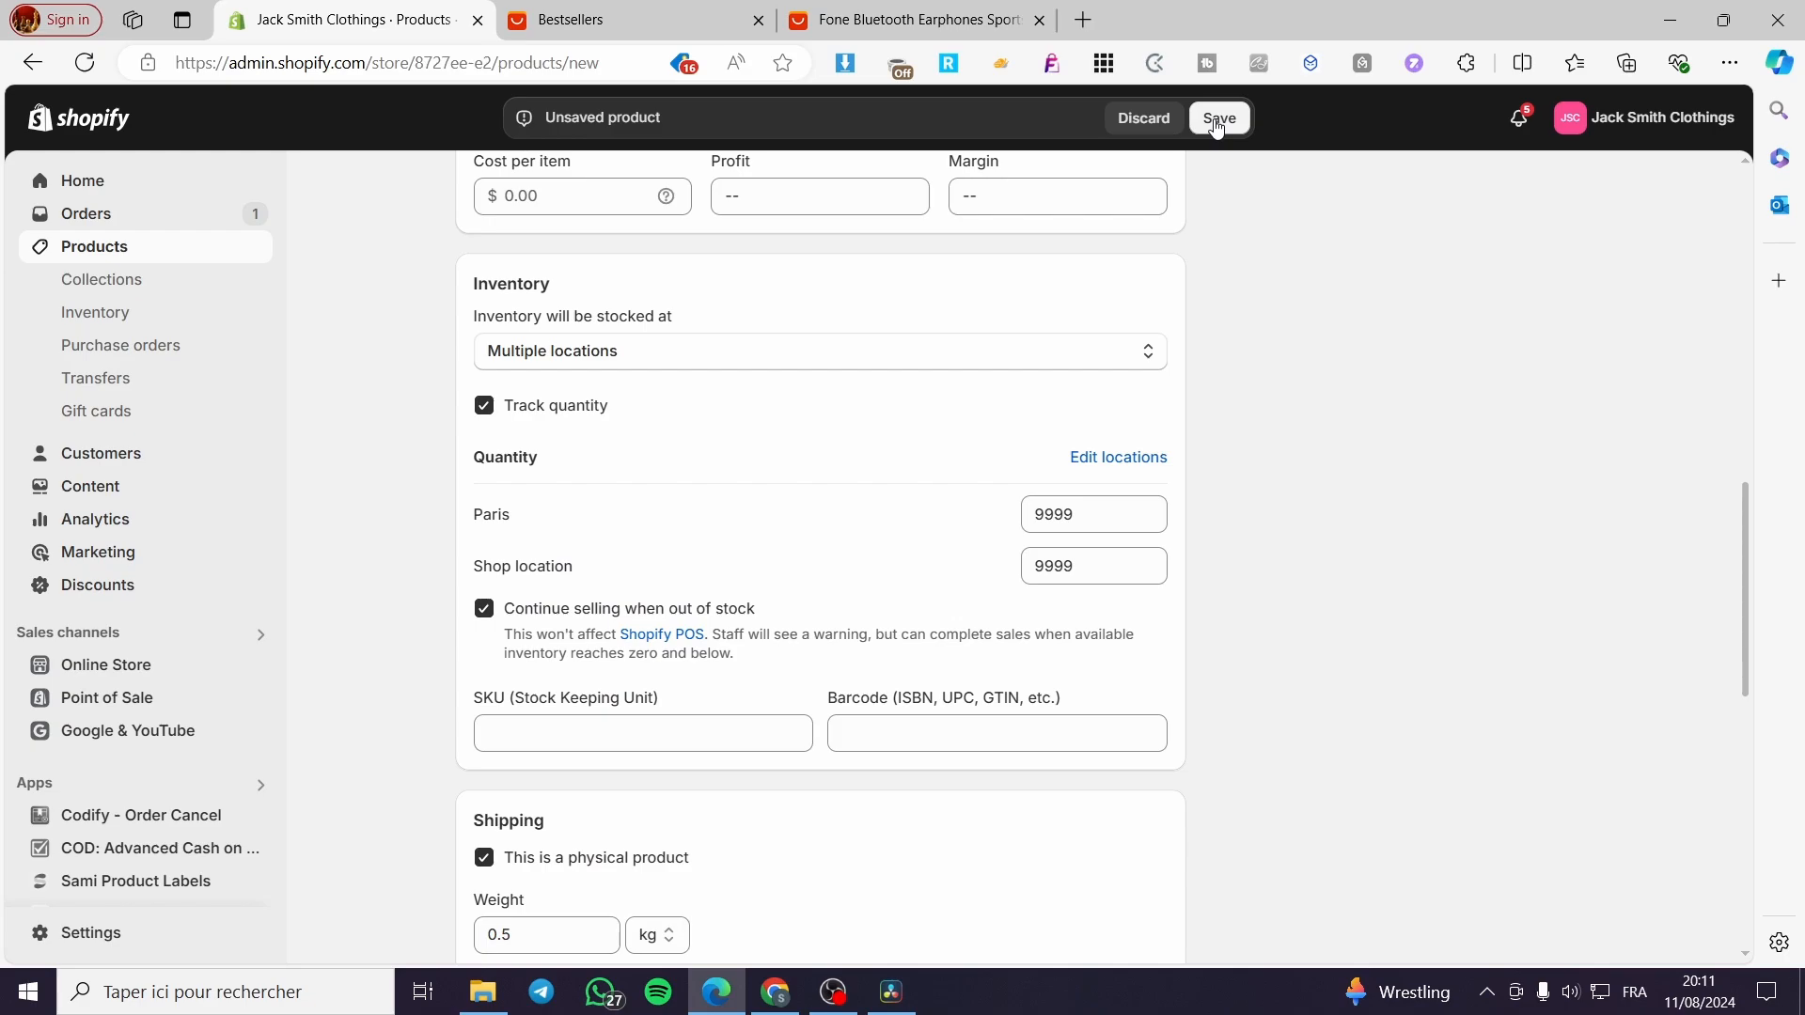
{"action": "left_click", "coordinate": [1215, 122]}
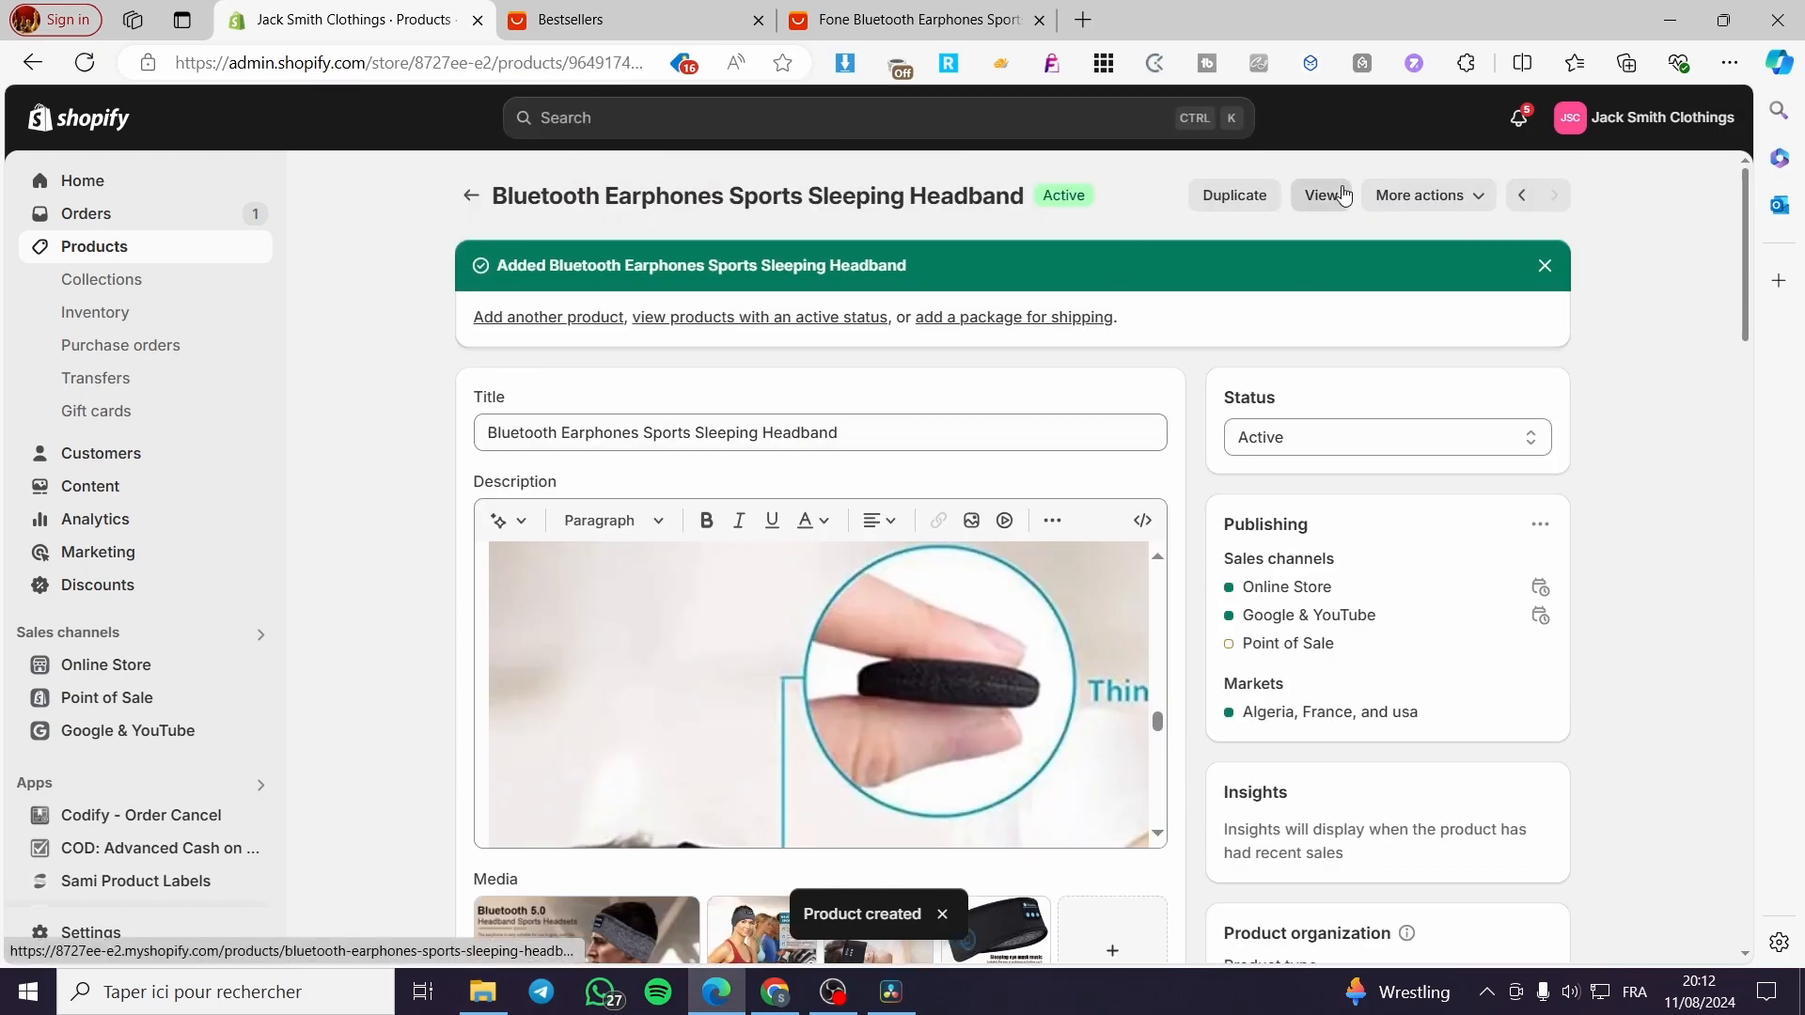
View the headband's page in the online store, collapse the Dropship overlay, and examine the price, description and images.
{"action": "left_click", "coordinate": [1320, 195]}
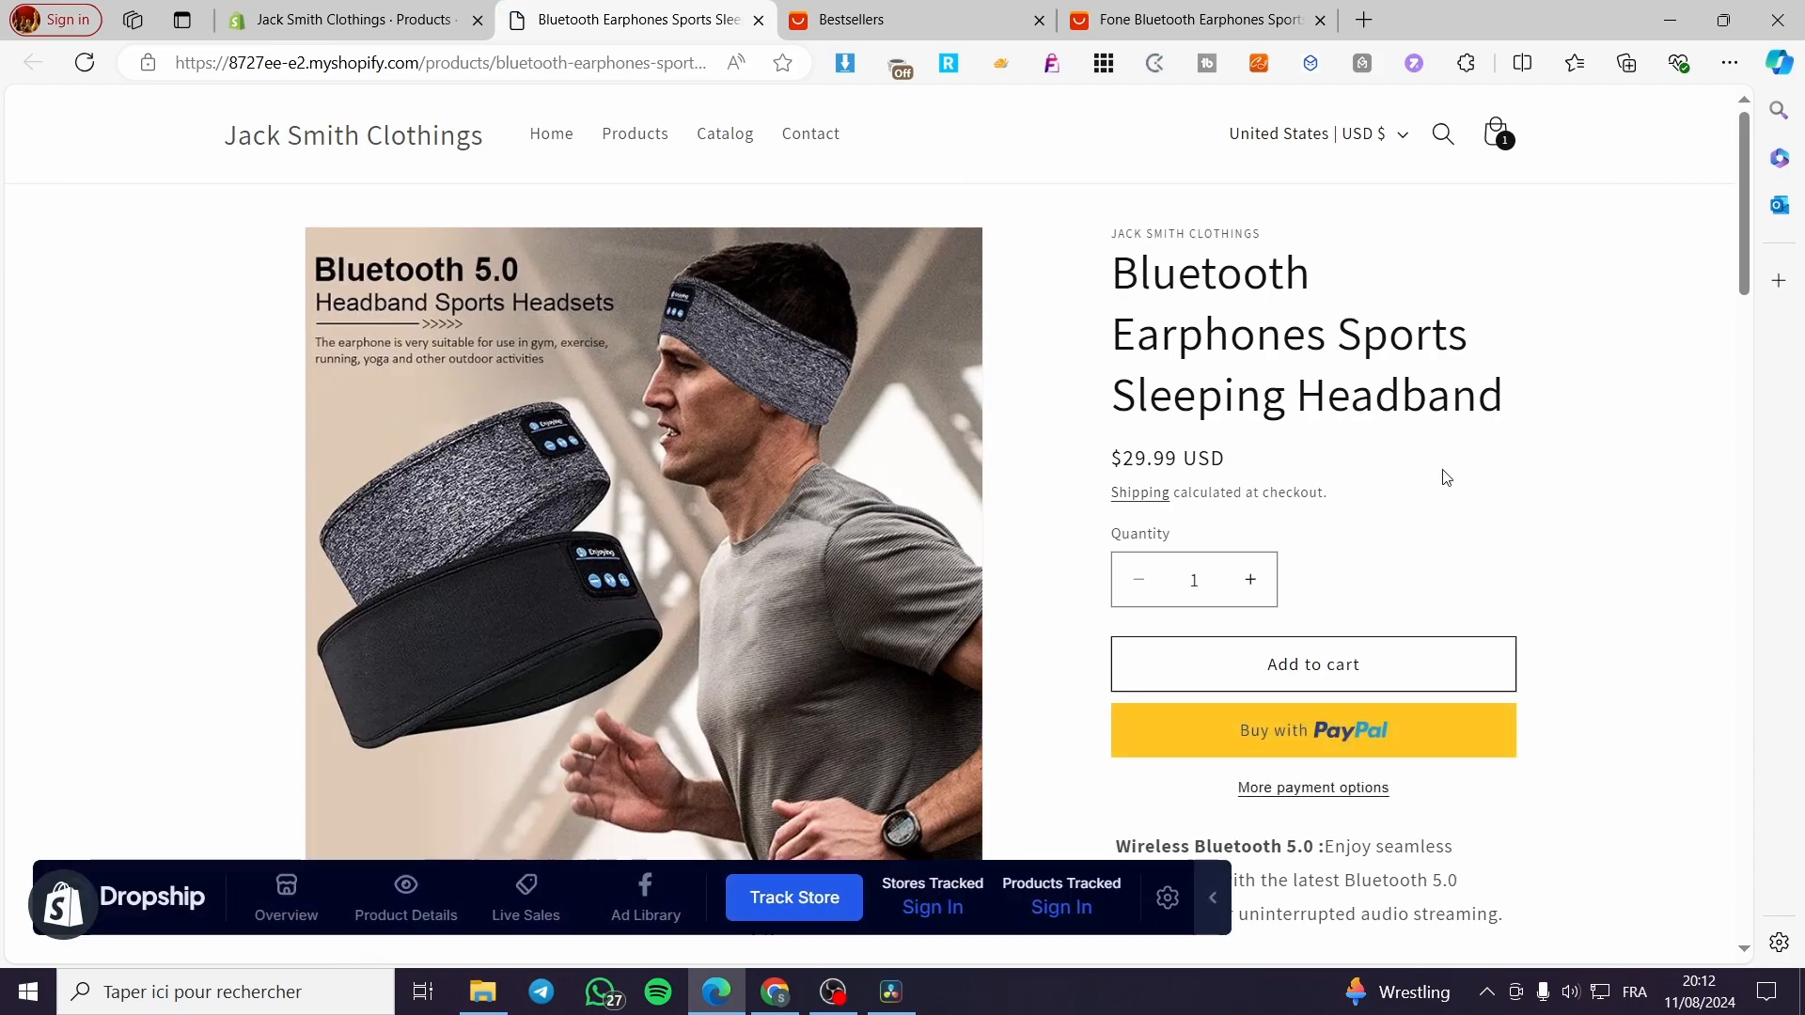
{"action": "left_click", "coordinate": [1214, 897]}
{"action": "scroll", "coordinate": [1575, 540], "scroll_direction": "down", "scroll_amount": 5}
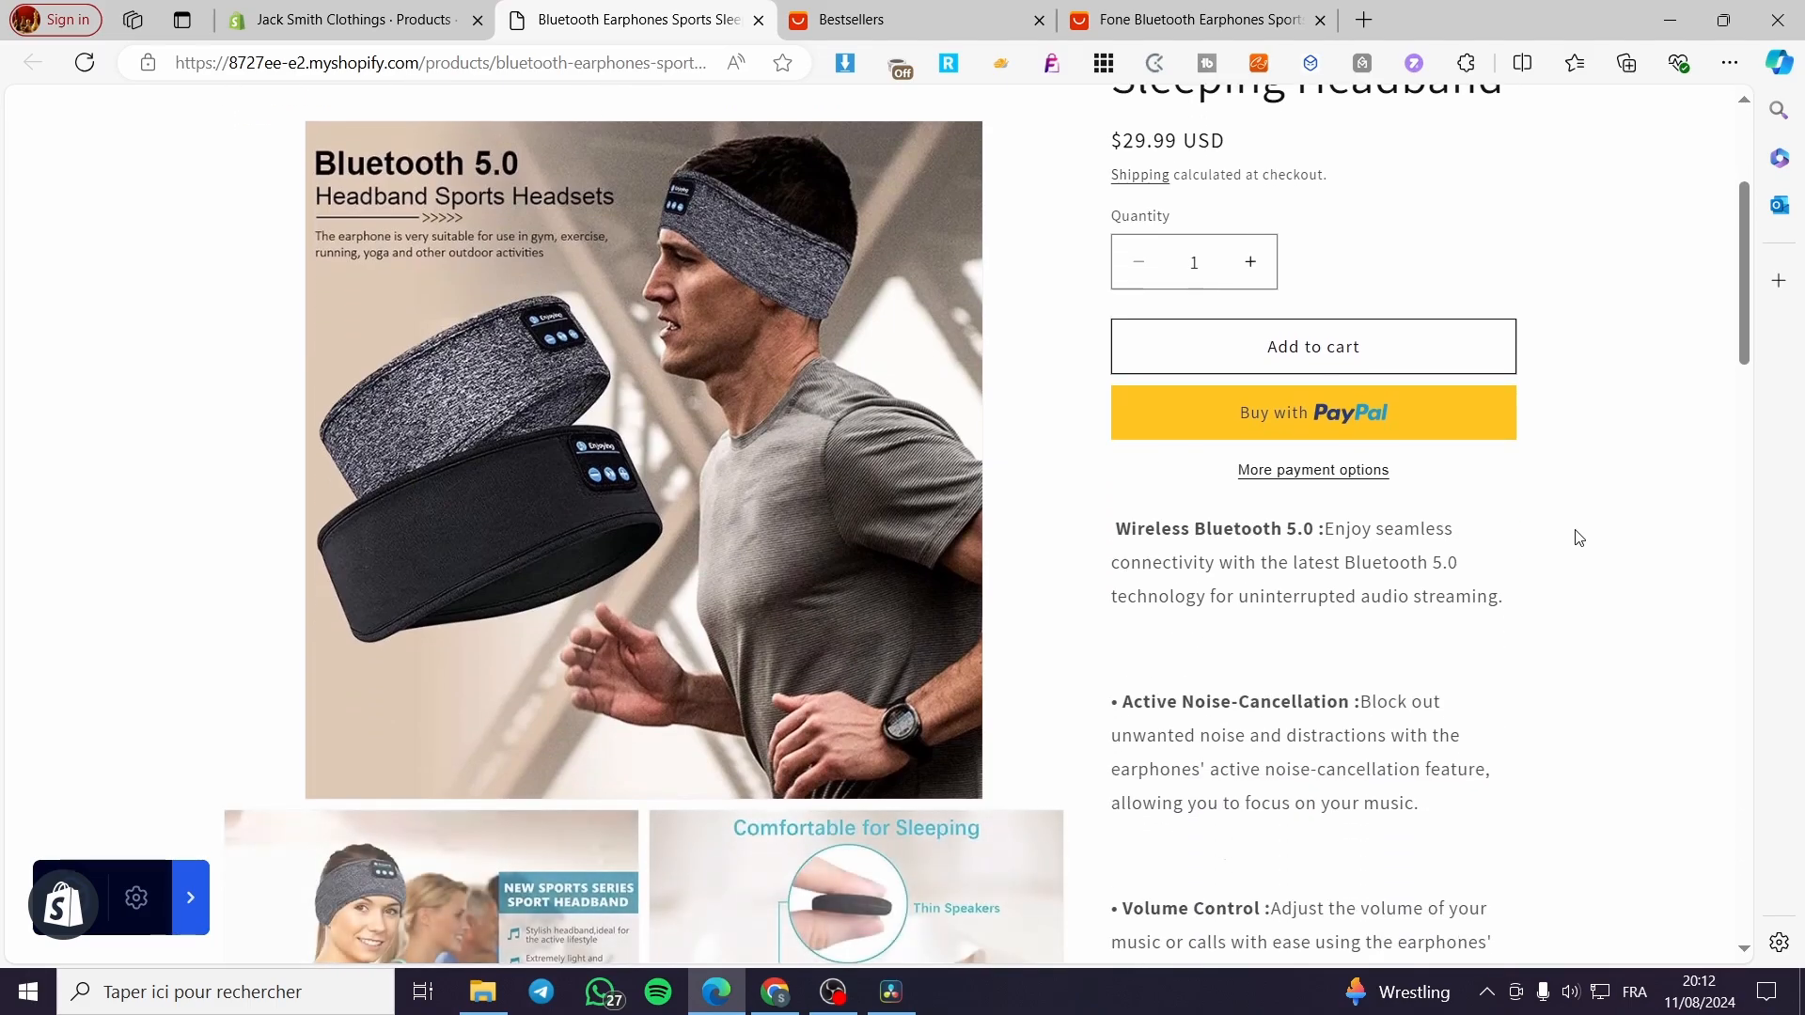
{"action": "scroll", "coordinate": [1345, 526], "scroll_direction": "down", "scroll_amount": 7}
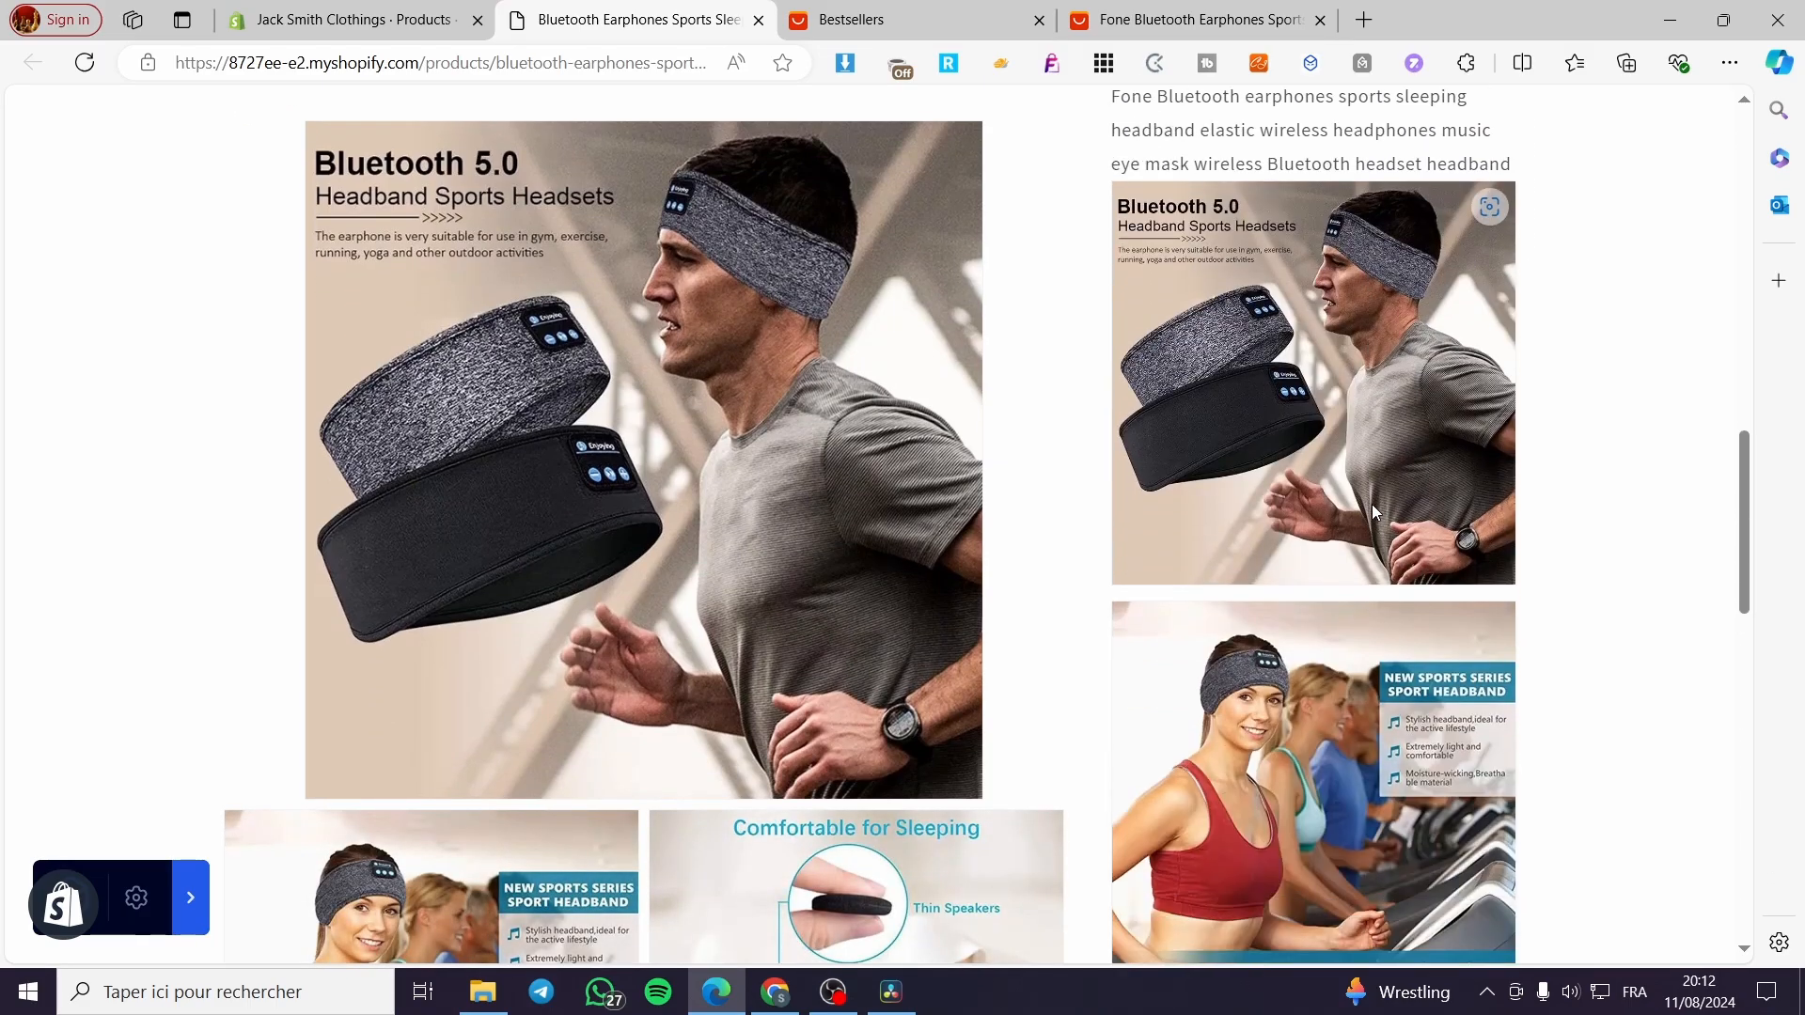
{"action": "scroll", "coordinate": [1278, 502], "scroll_direction": "down", "scroll_amount": 6}
{"action": "scroll", "coordinate": [1303, 499], "scroll_direction": "down", "scroll_amount": 5}
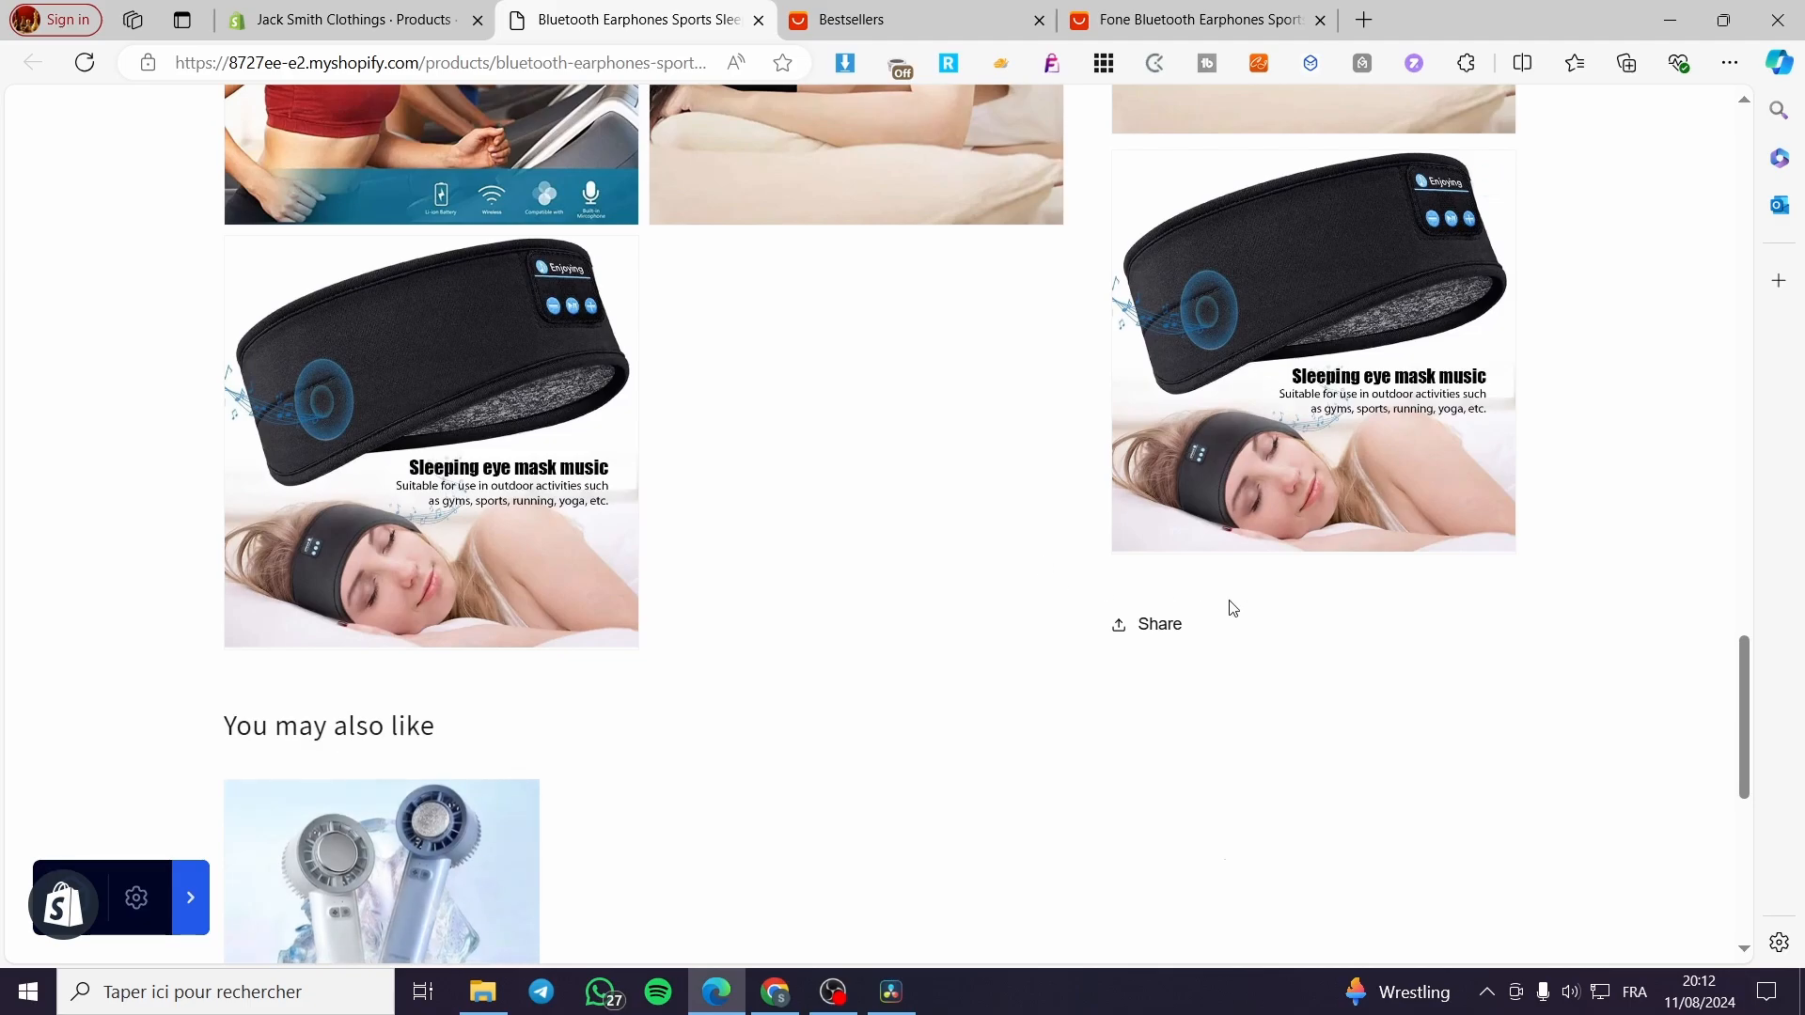
{"action": "scroll", "coordinate": [1326, 621], "scroll_direction": "up", "scroll_amount": 4}
{"action": "left_click", "coordinate": [1198, 20]}
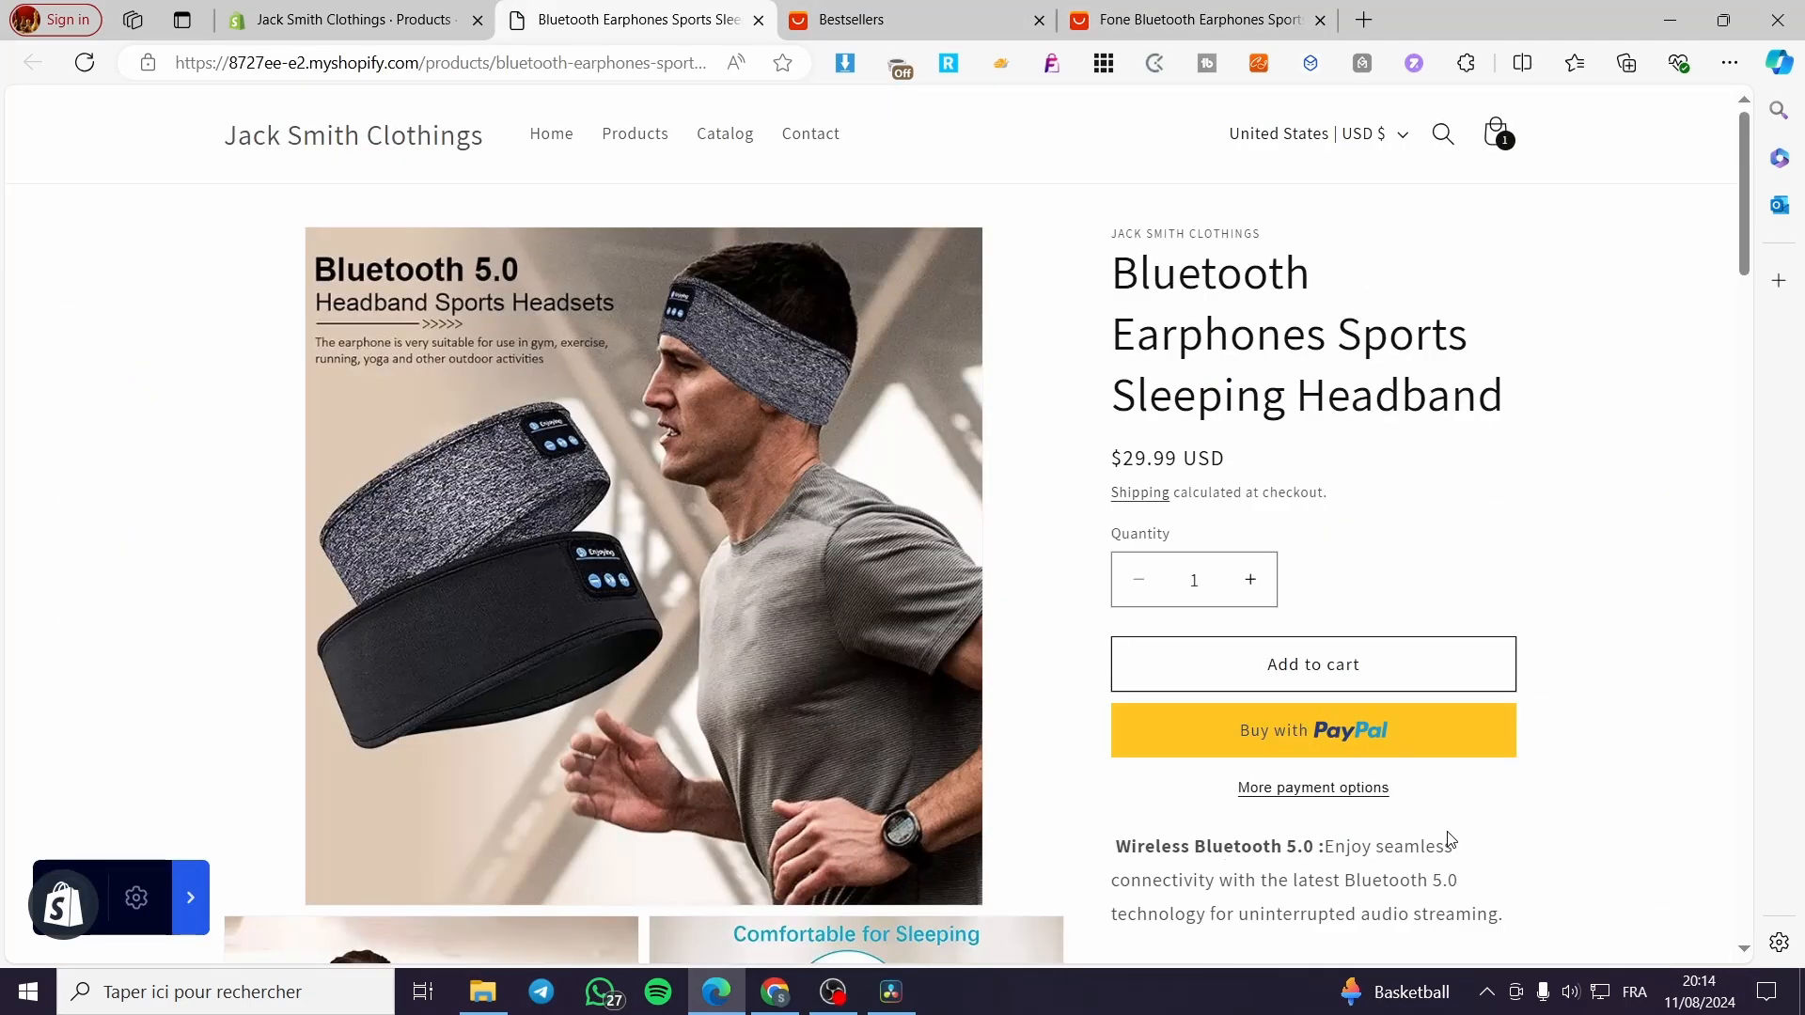
{"action": "scroll", "coordinate": [1300, 628], "scroll_direction": "down", "scroll_amount": 10}
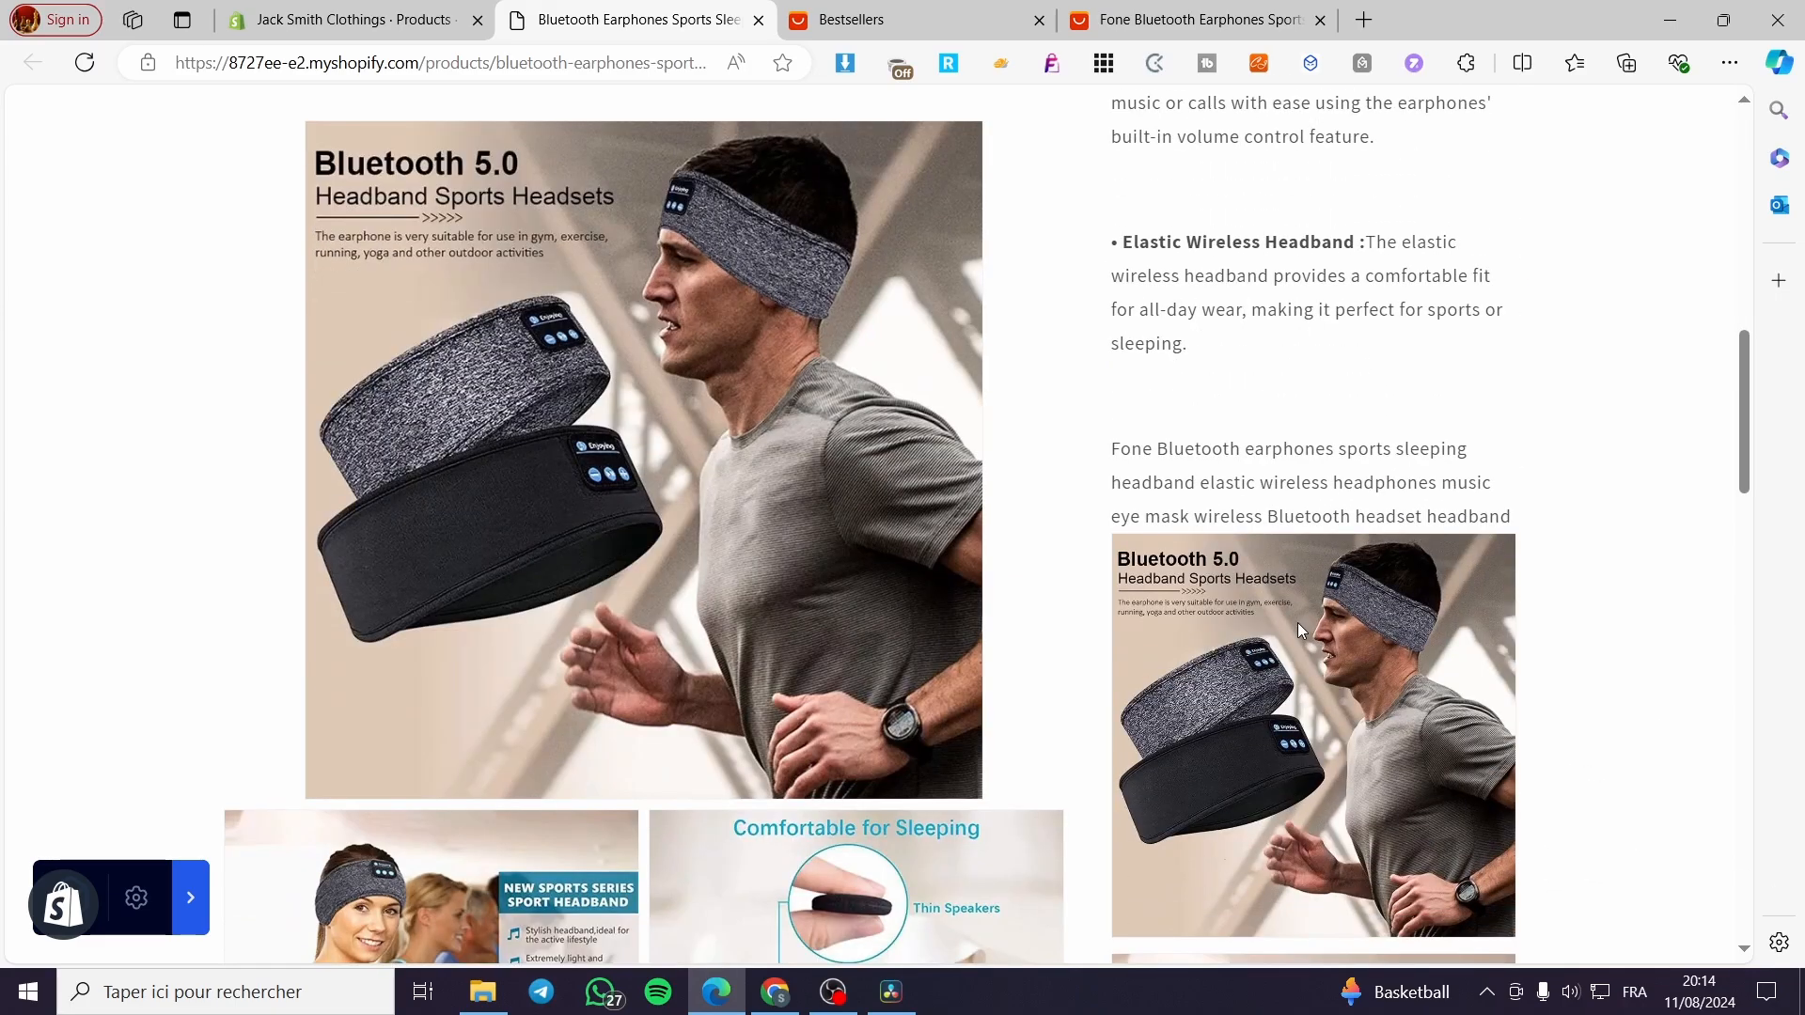
{"action": "scroll", "coordinate": [1300, 628], "scroll_direction": "down", "scroll_amount": 6}
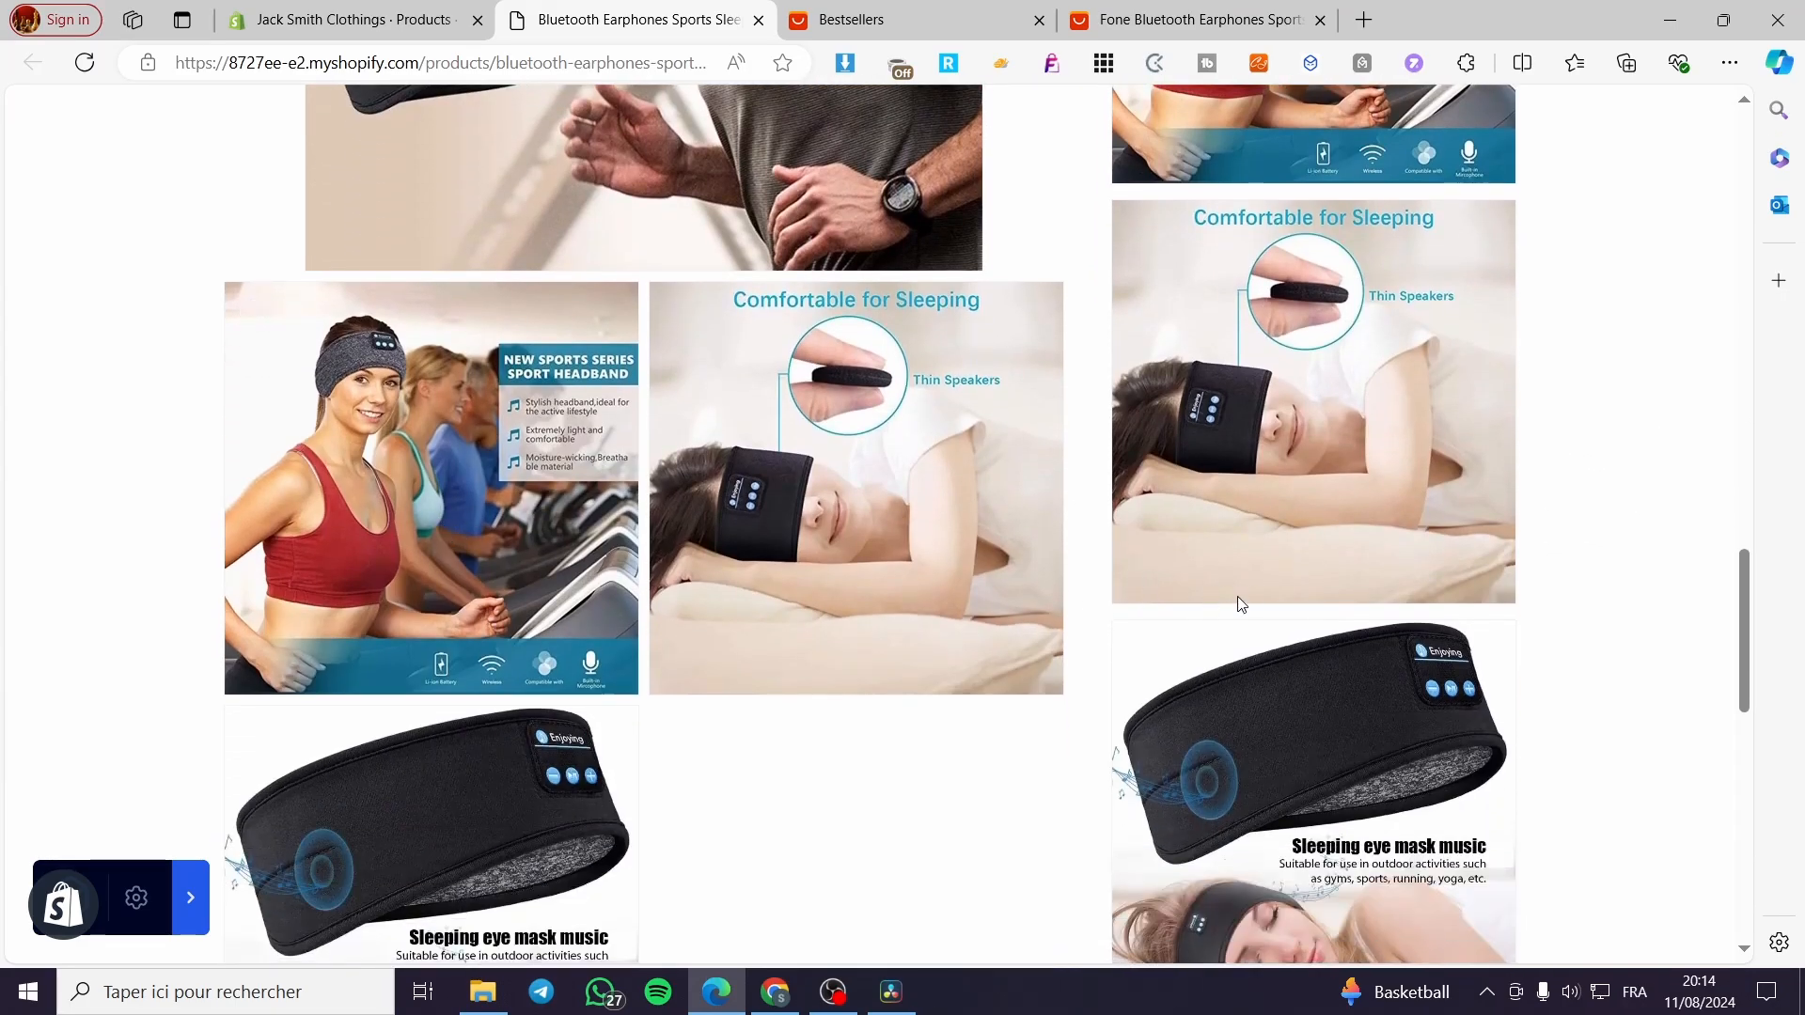
{"action": "scroll", "coordinate": [1240, 604], "scroll_direction": "up", "scroll_amount": 15}
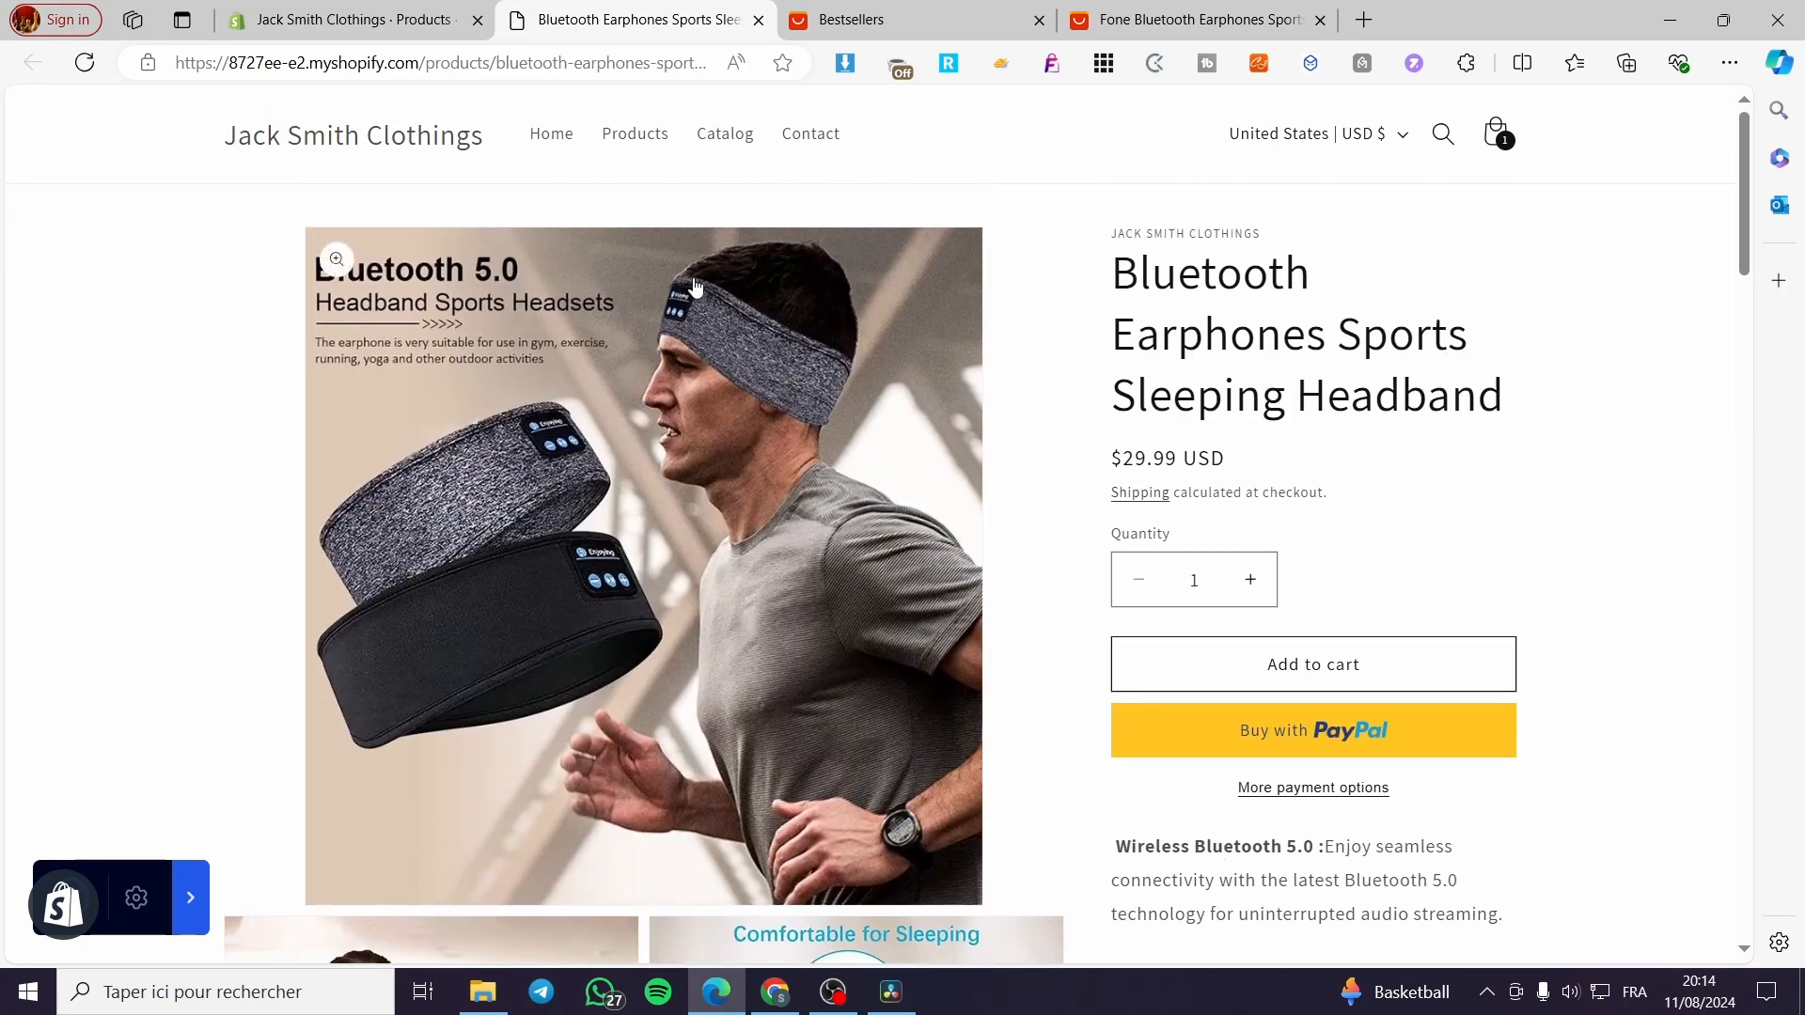
Return to the Shopify admin home and search the Shopify App Store for "cj dropshi".
{"action": "left_click", "coordinate": [423, 17]}
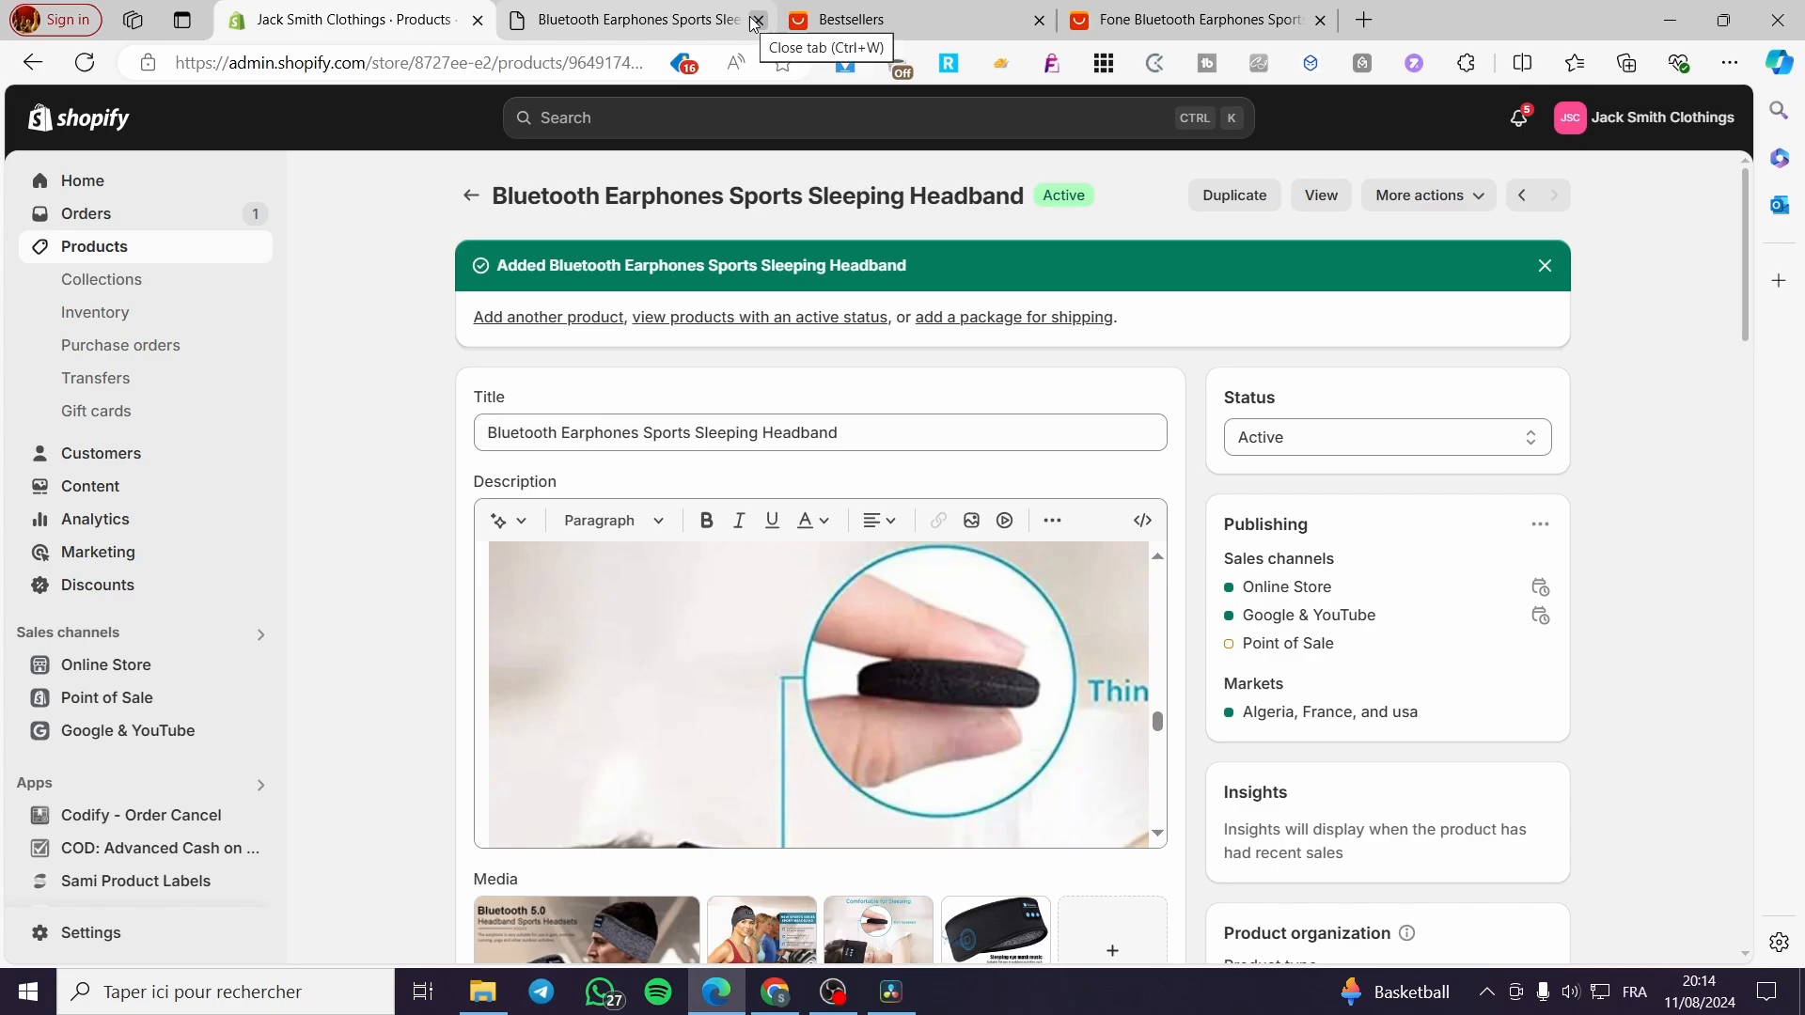
{"action": "left_click", "coordinate": [103, 182]}
{"action": "left_click", "coordinate": [749, 120]}
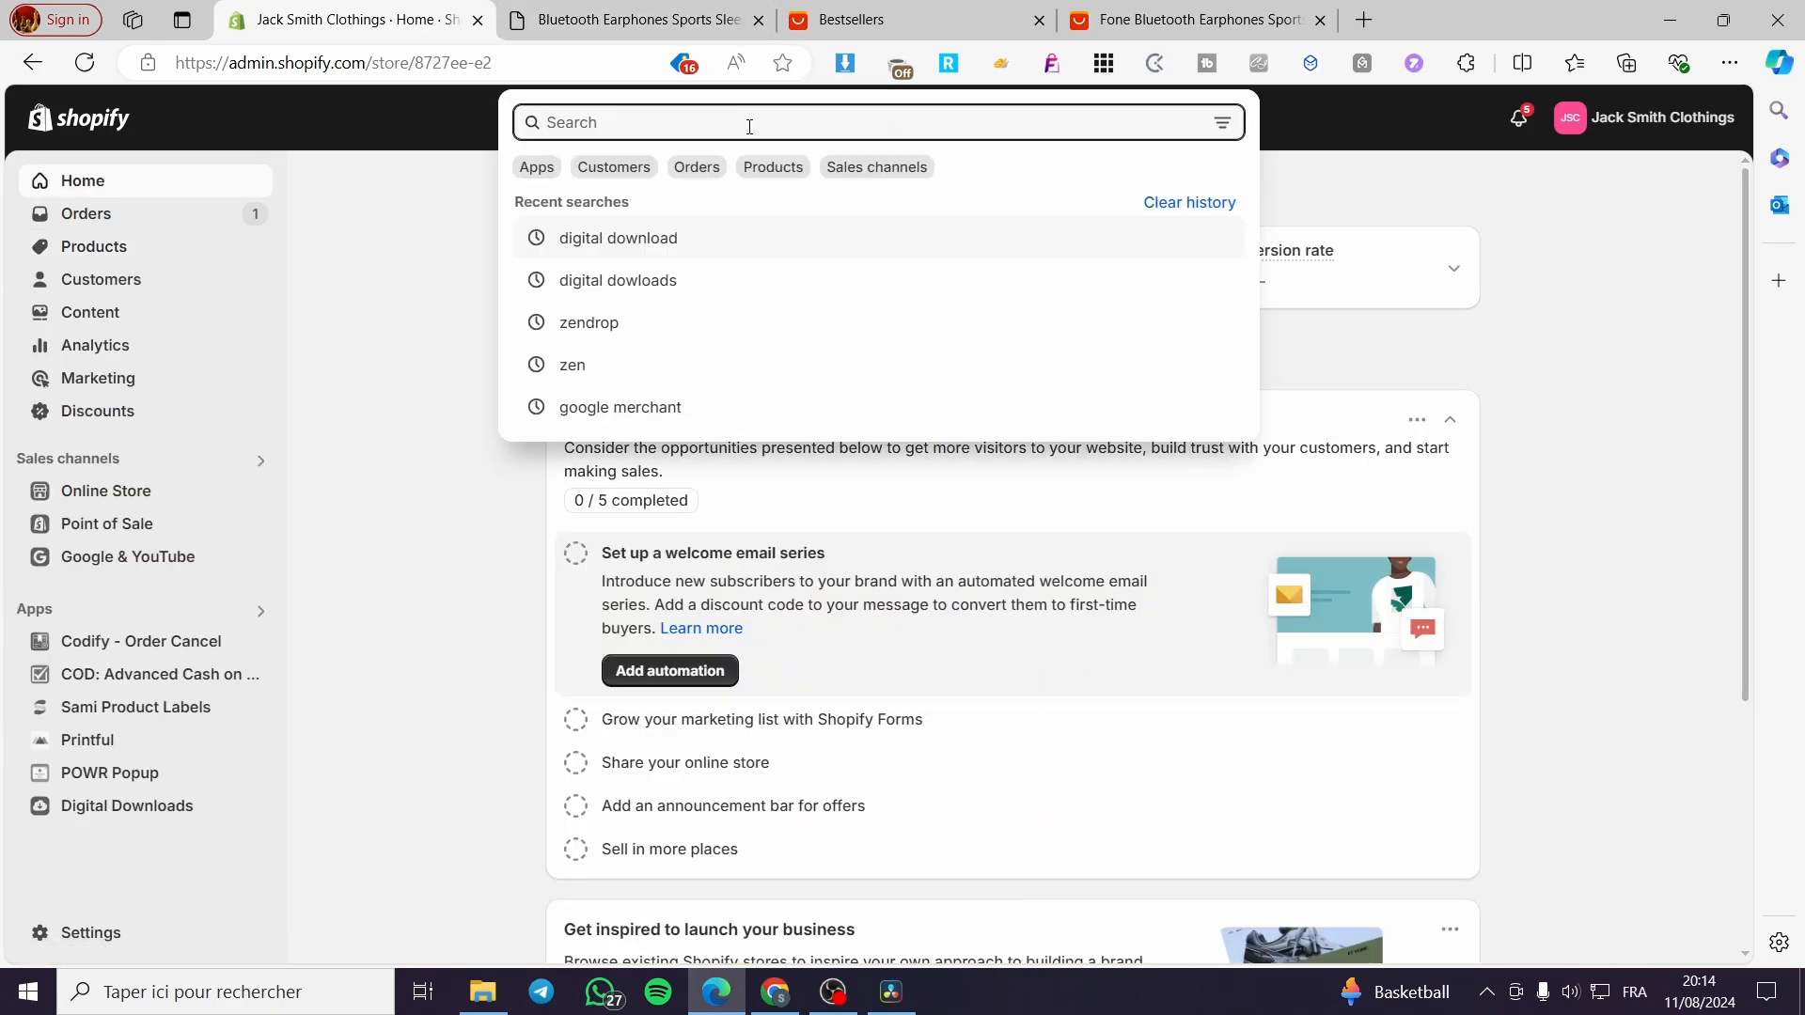
{"action": "type", "text": "cj d"}
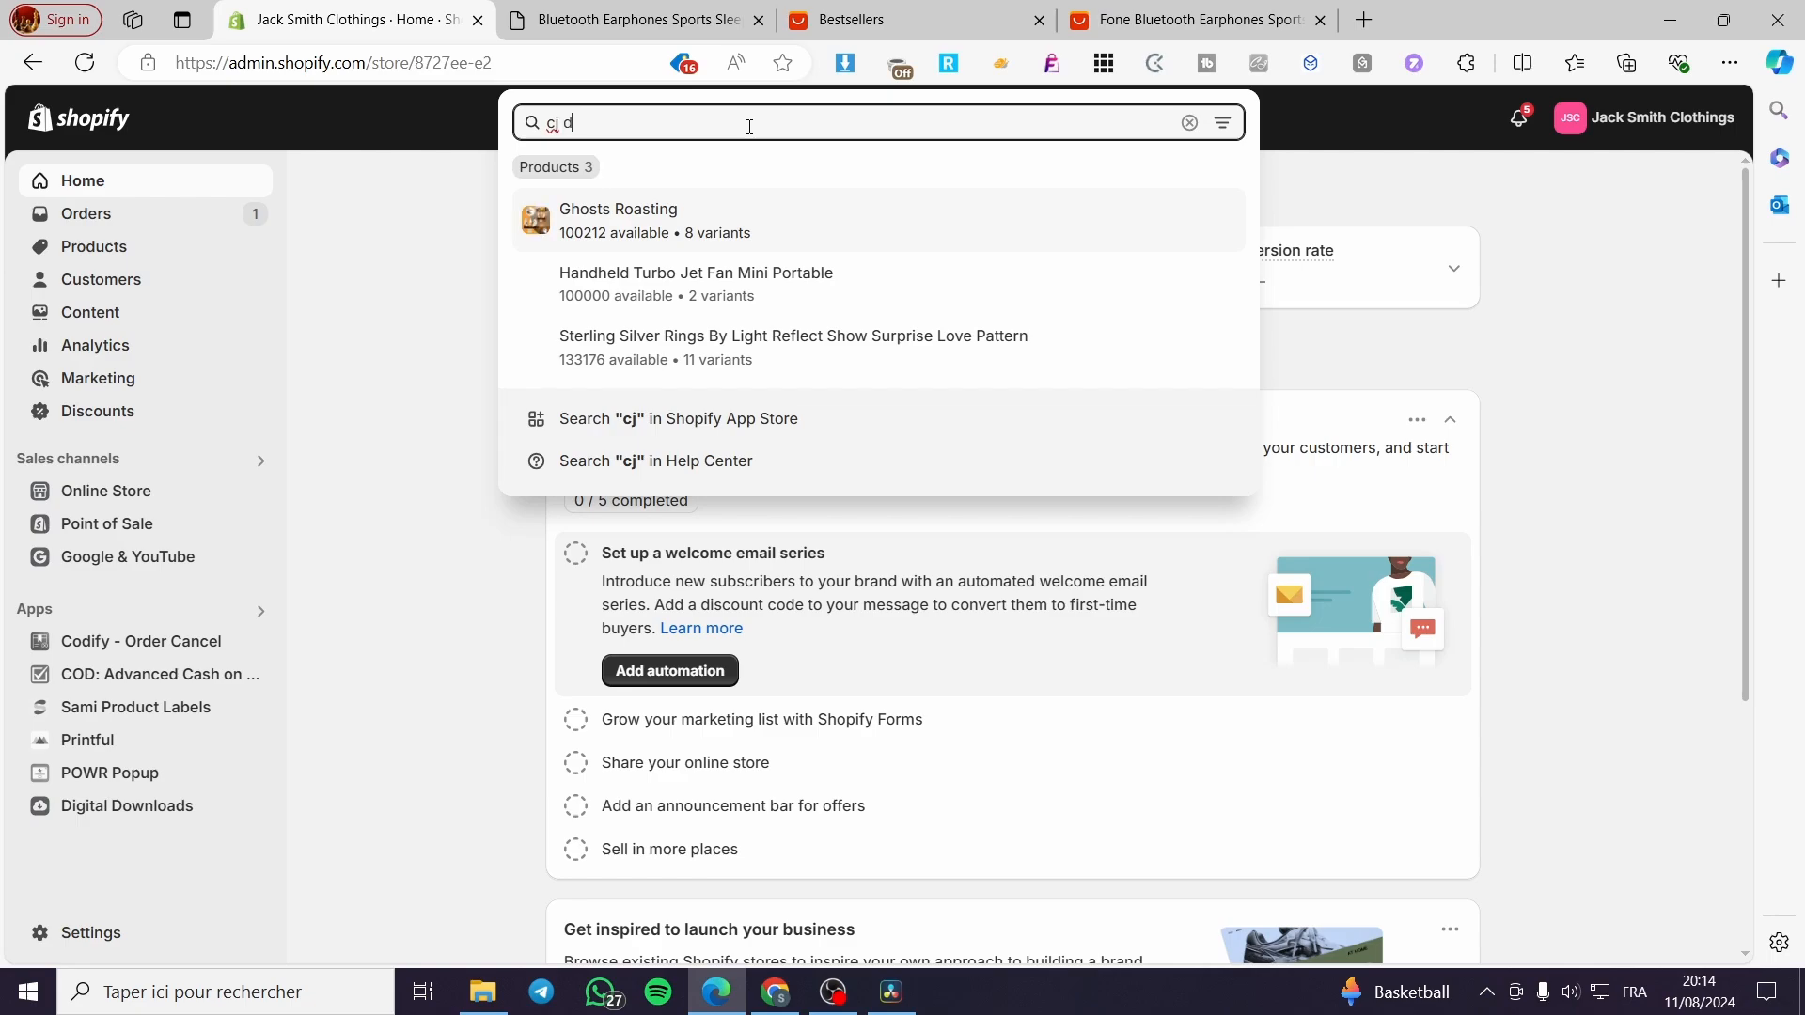
{"action": "type", "text": "rop"}
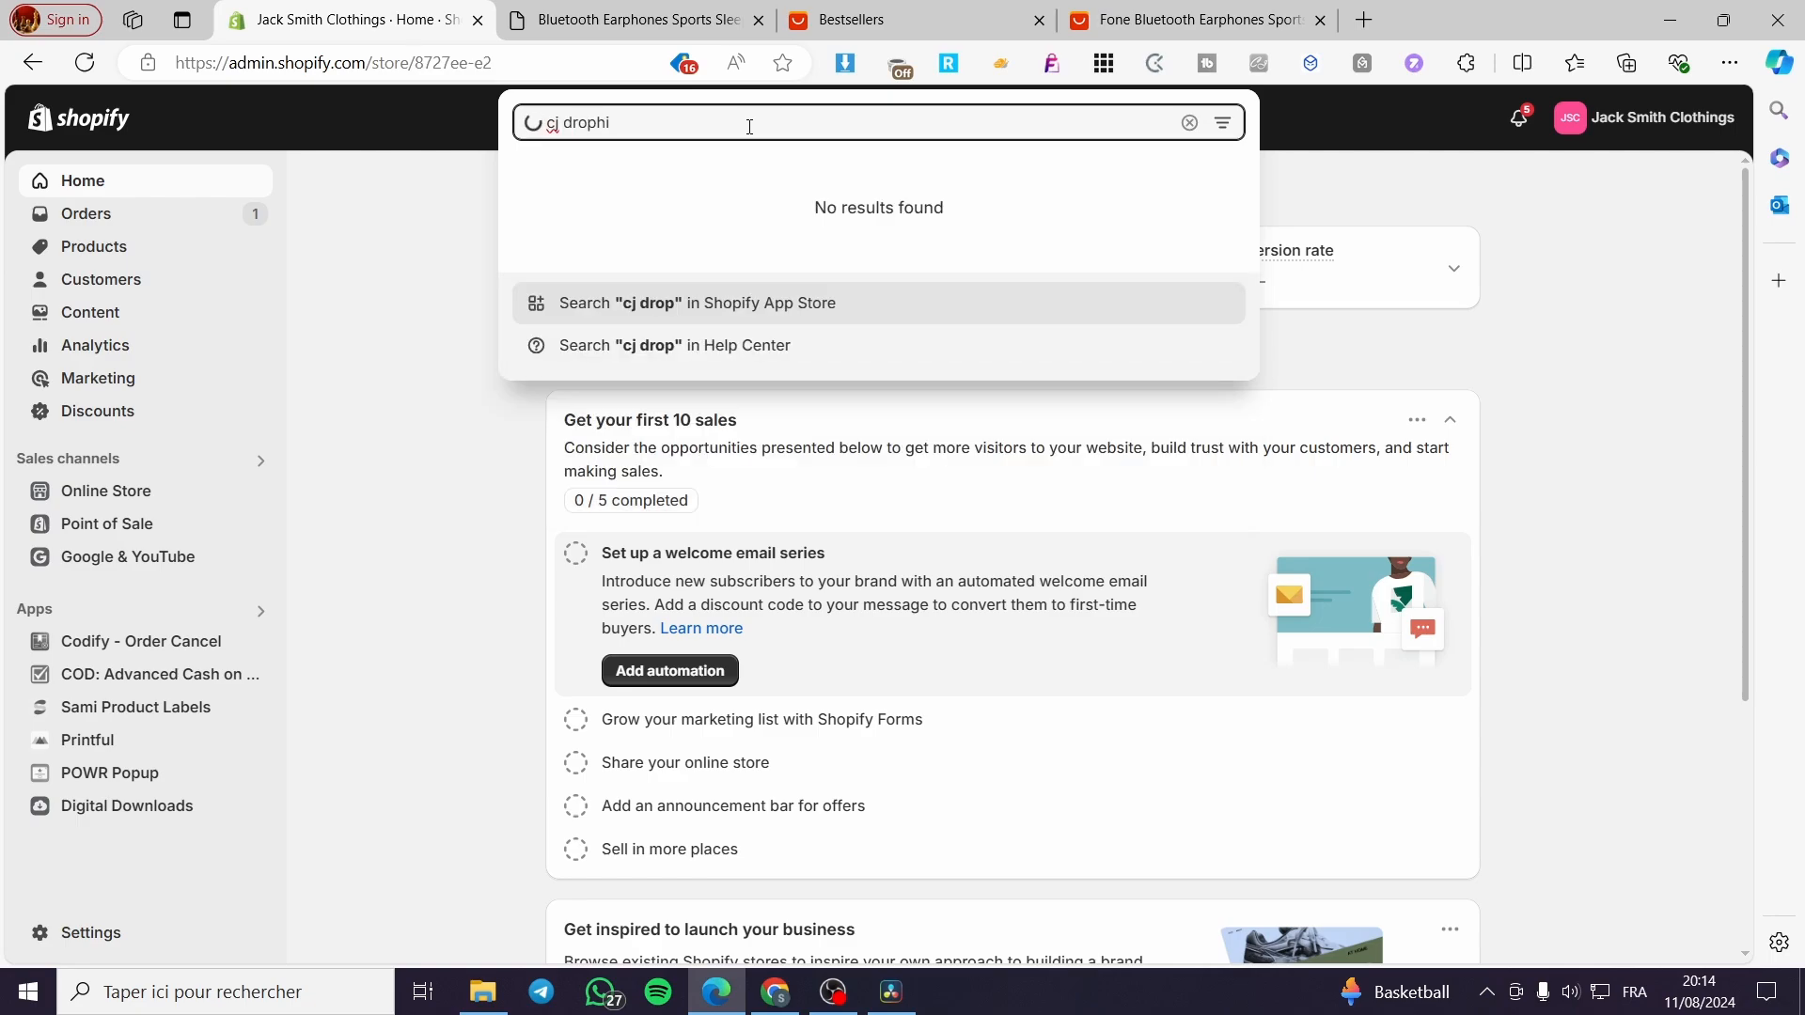
{"action": "type", "text": "shi"}
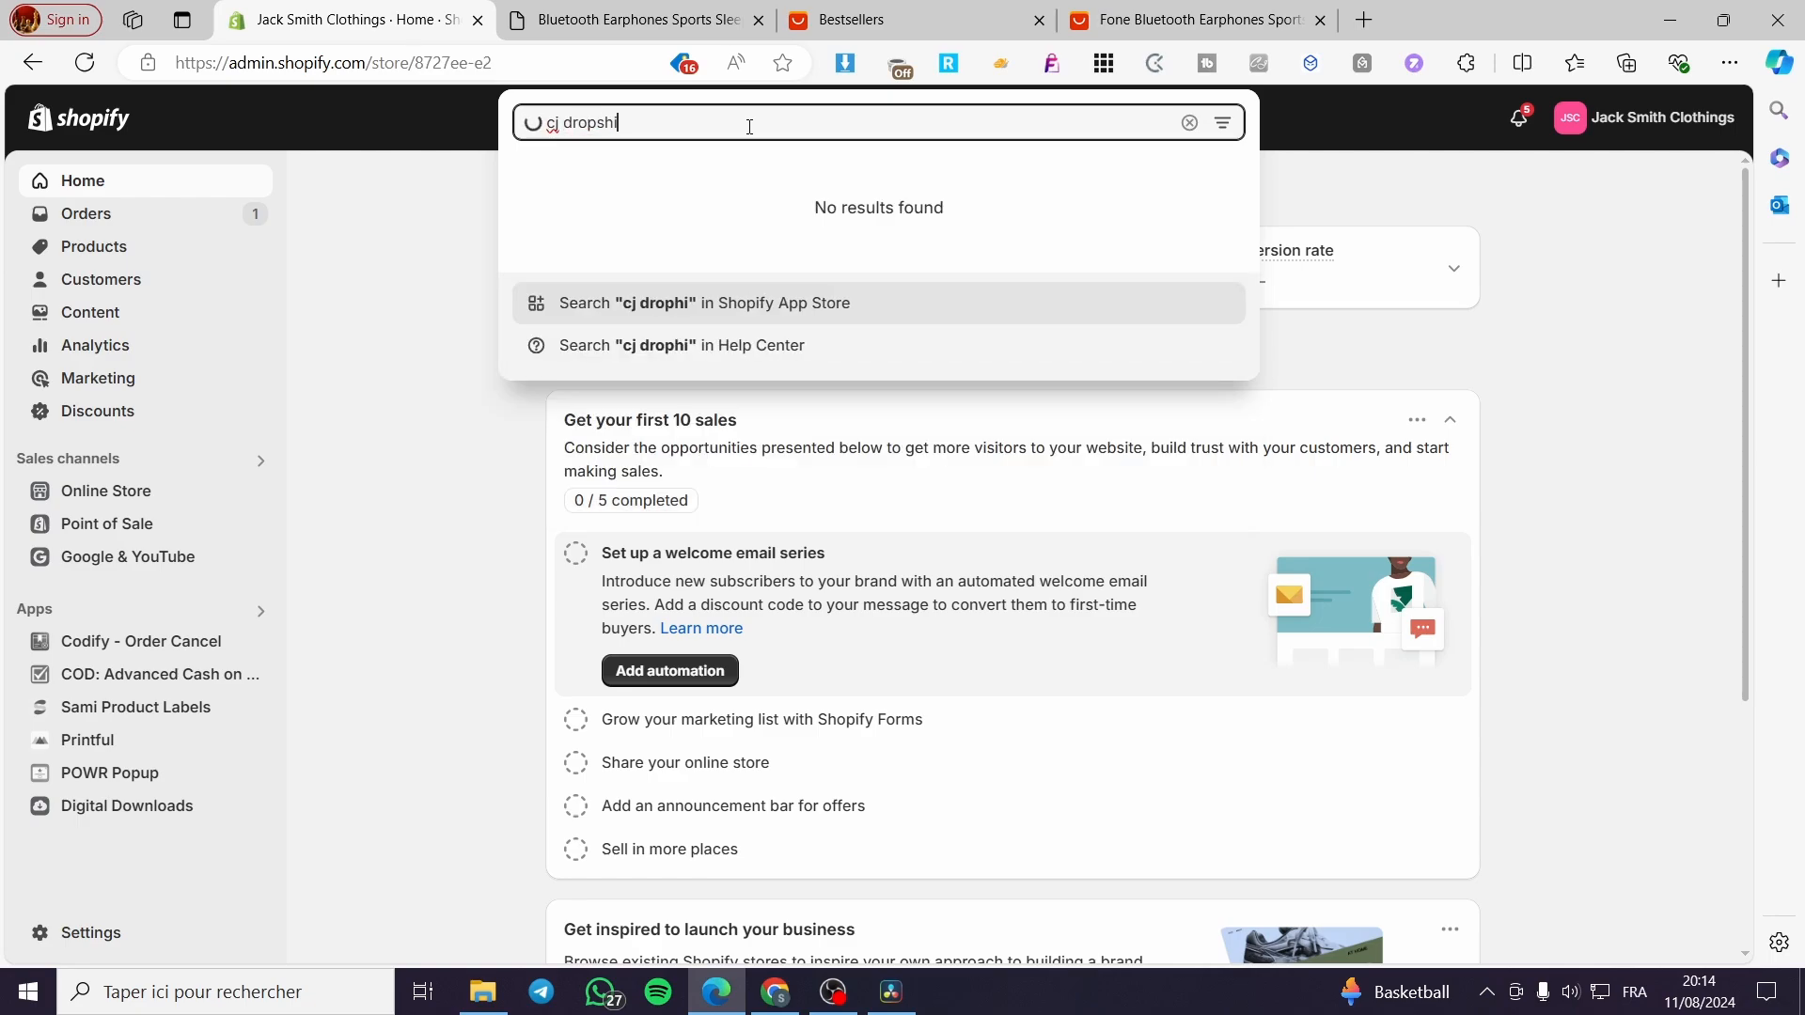
{"action": "type", "text": "nni"}
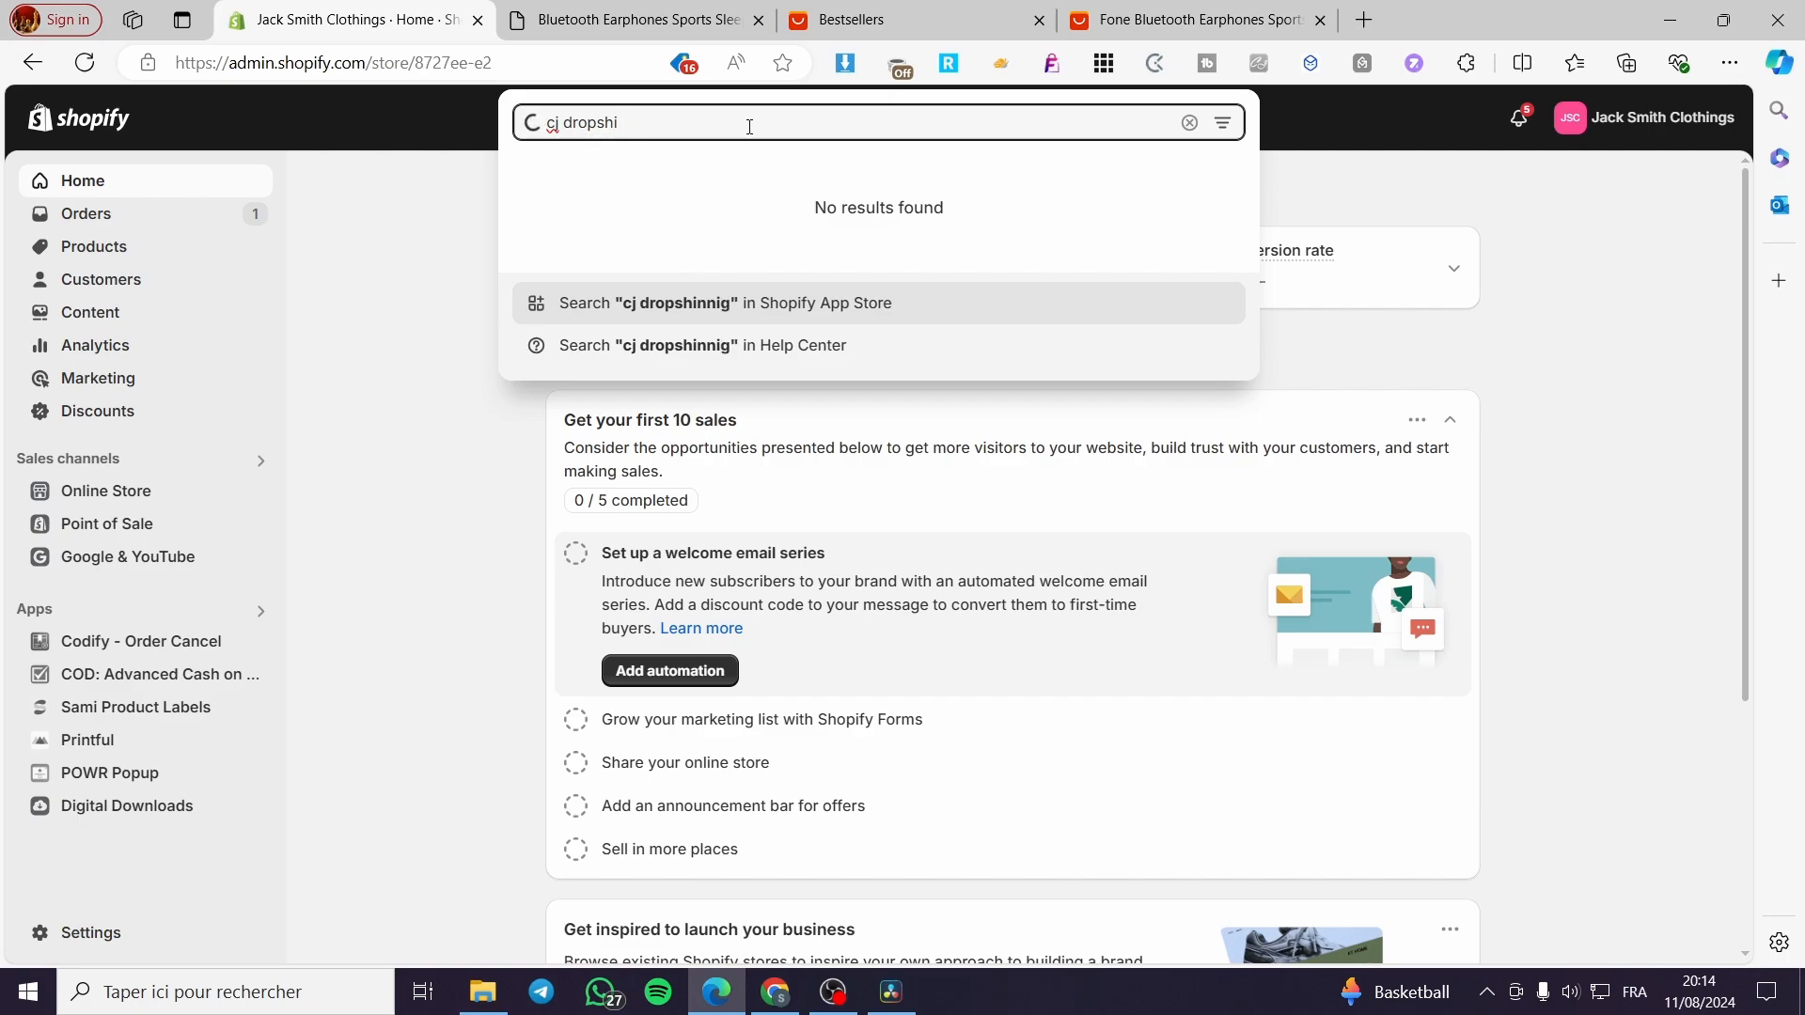
{"action": "left_click", "coordinate": [829, 302]}
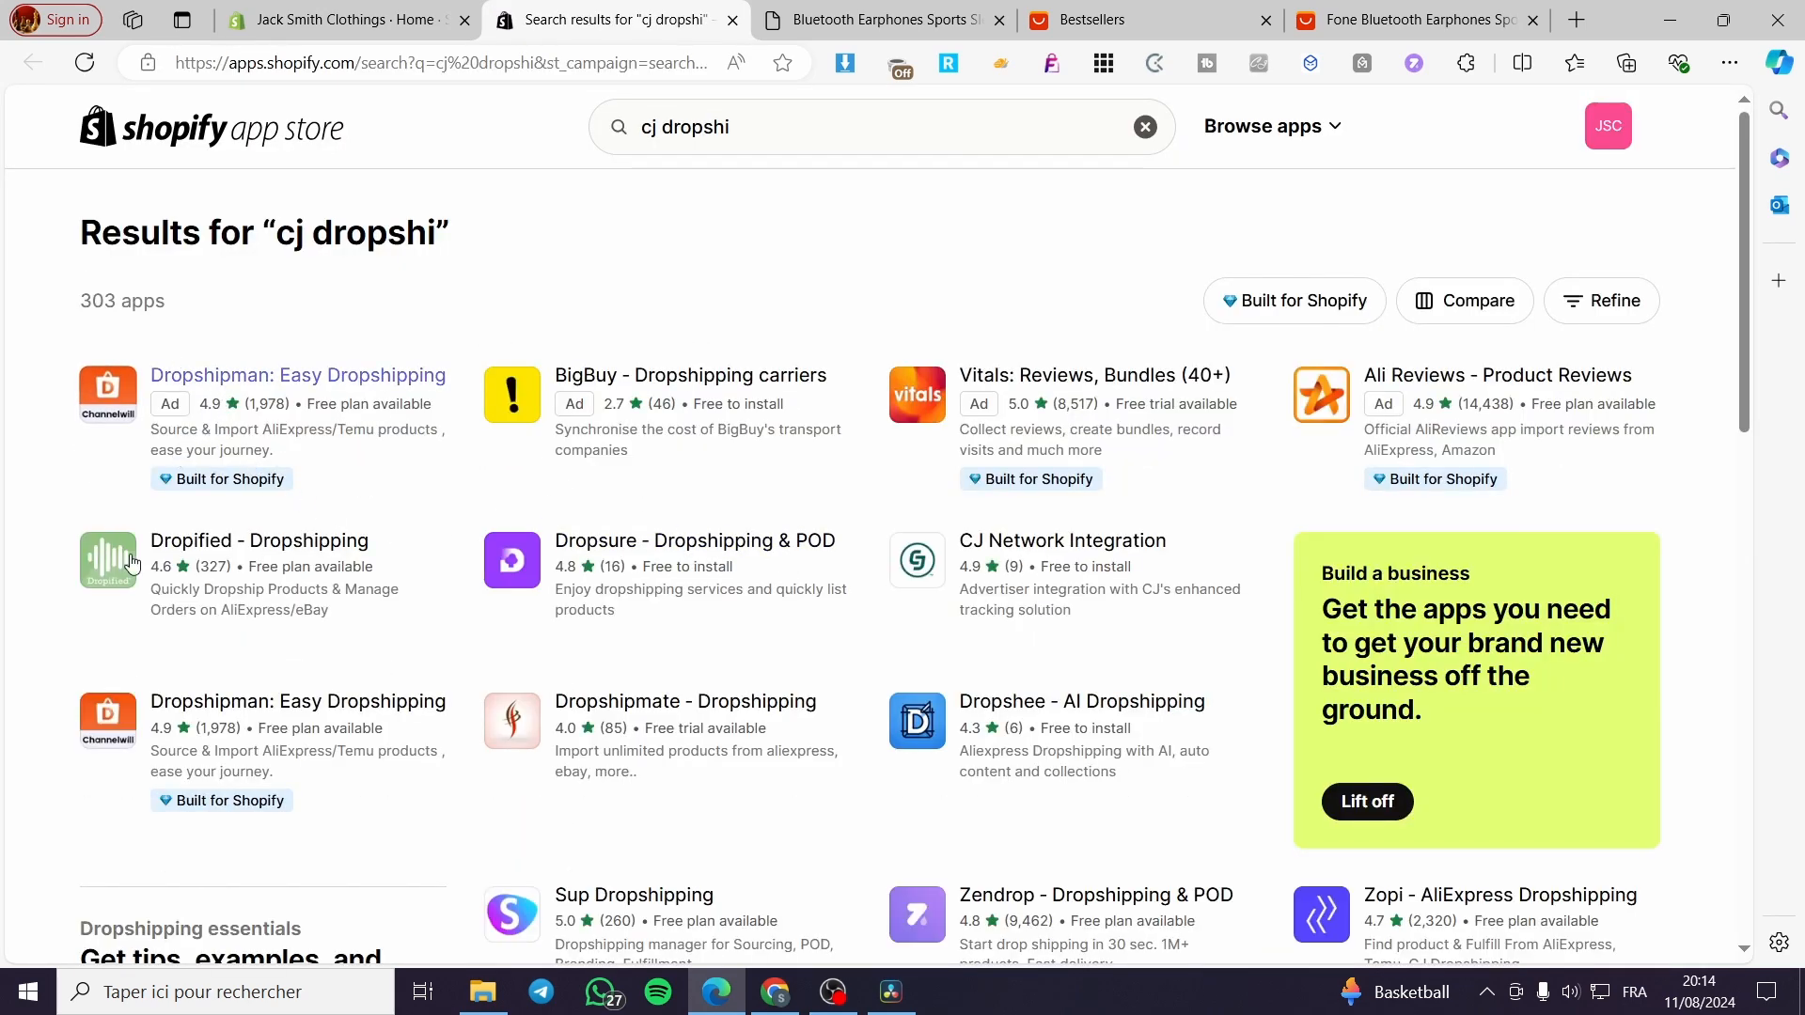
Complete the app store search term to "cj dropshipping" and run the search.
{"action": "left_click", "coordinate": [742, 127]}
{"action": "type", "text": "pp"}
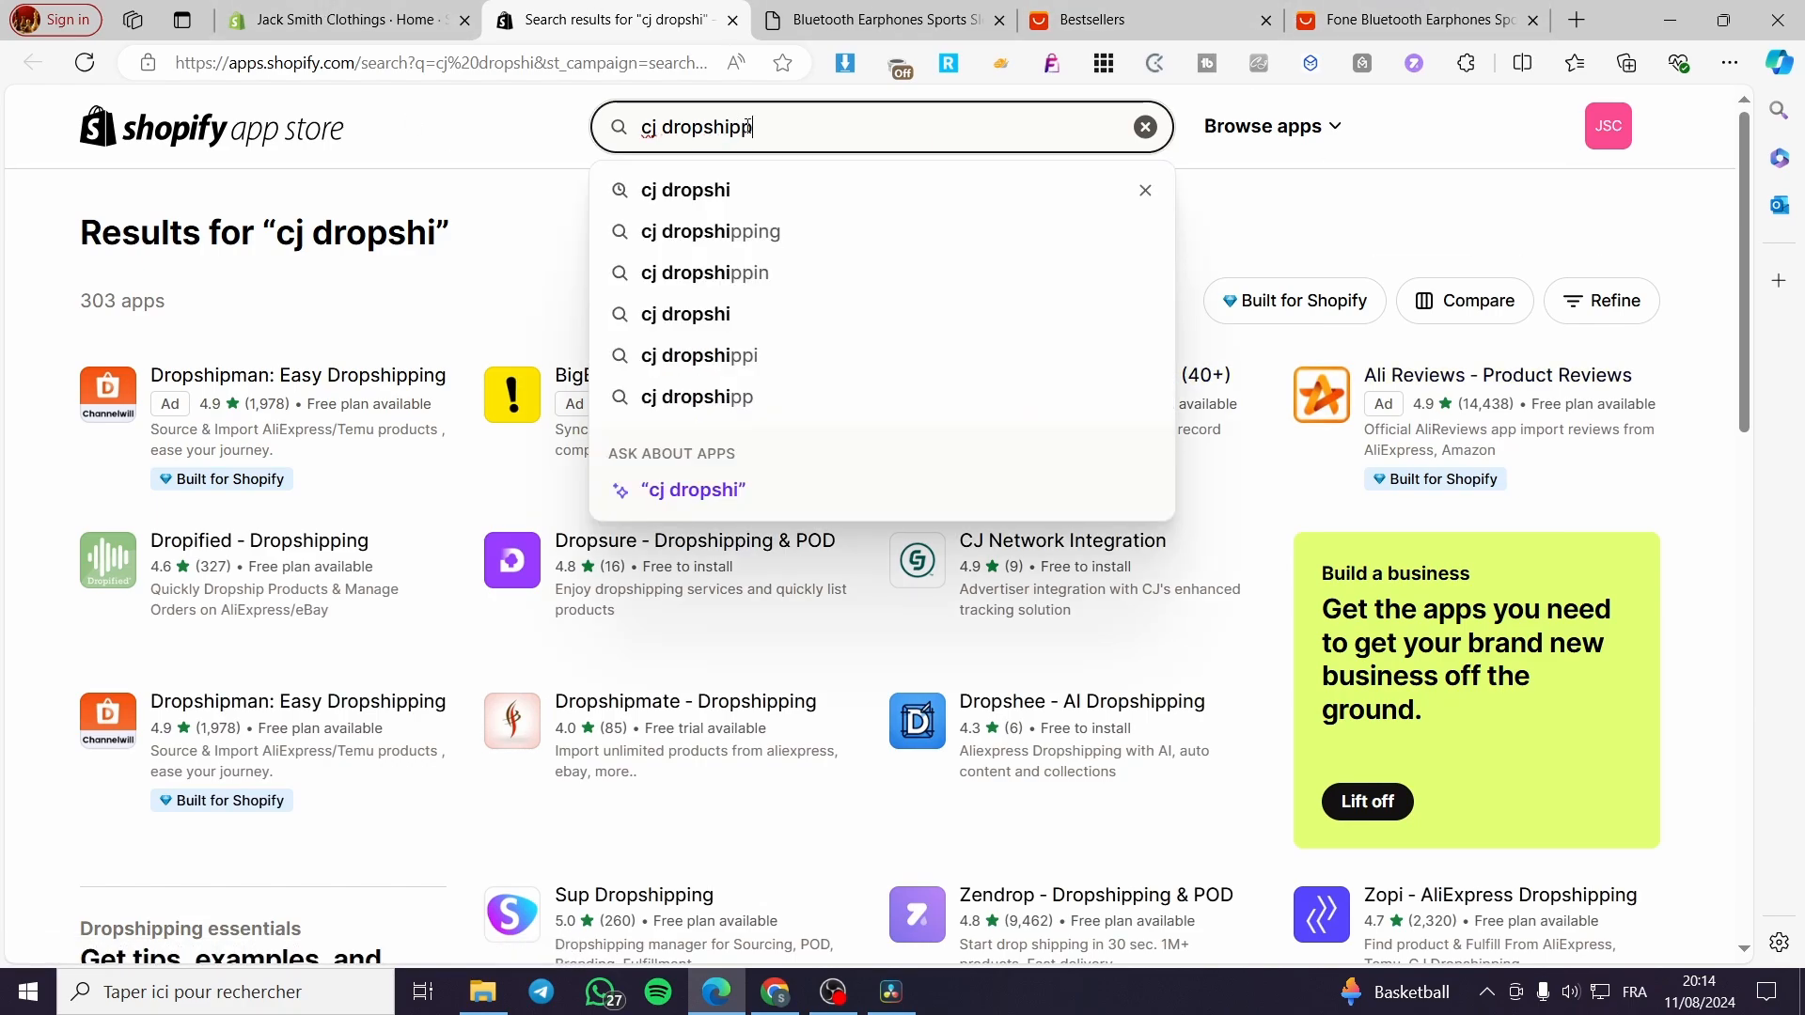
{"action": "type", "text": "ing"}
{"action": "key", "text": "Return"}
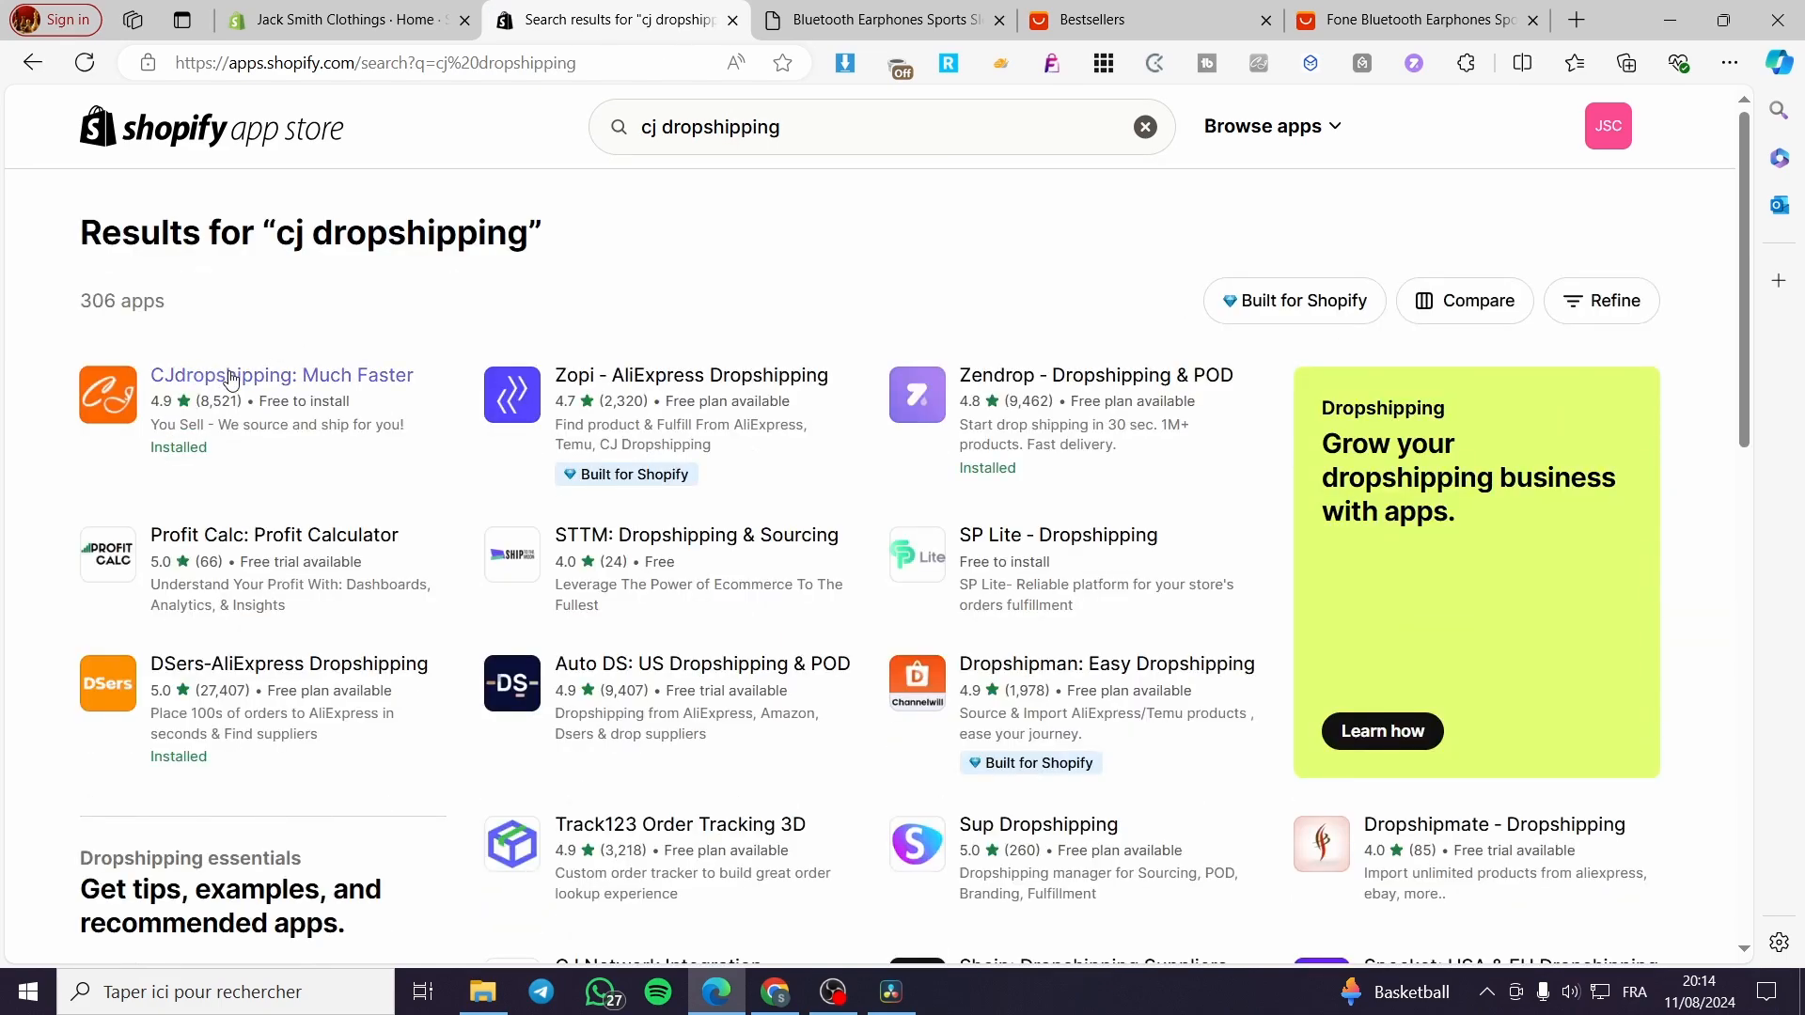
Open the installed "CJdropshipping: Much Faster" app from its app store page and wait for the CJ Dropshipping homepage.
{"action": "left_click", "coordinate": [136, 423]}
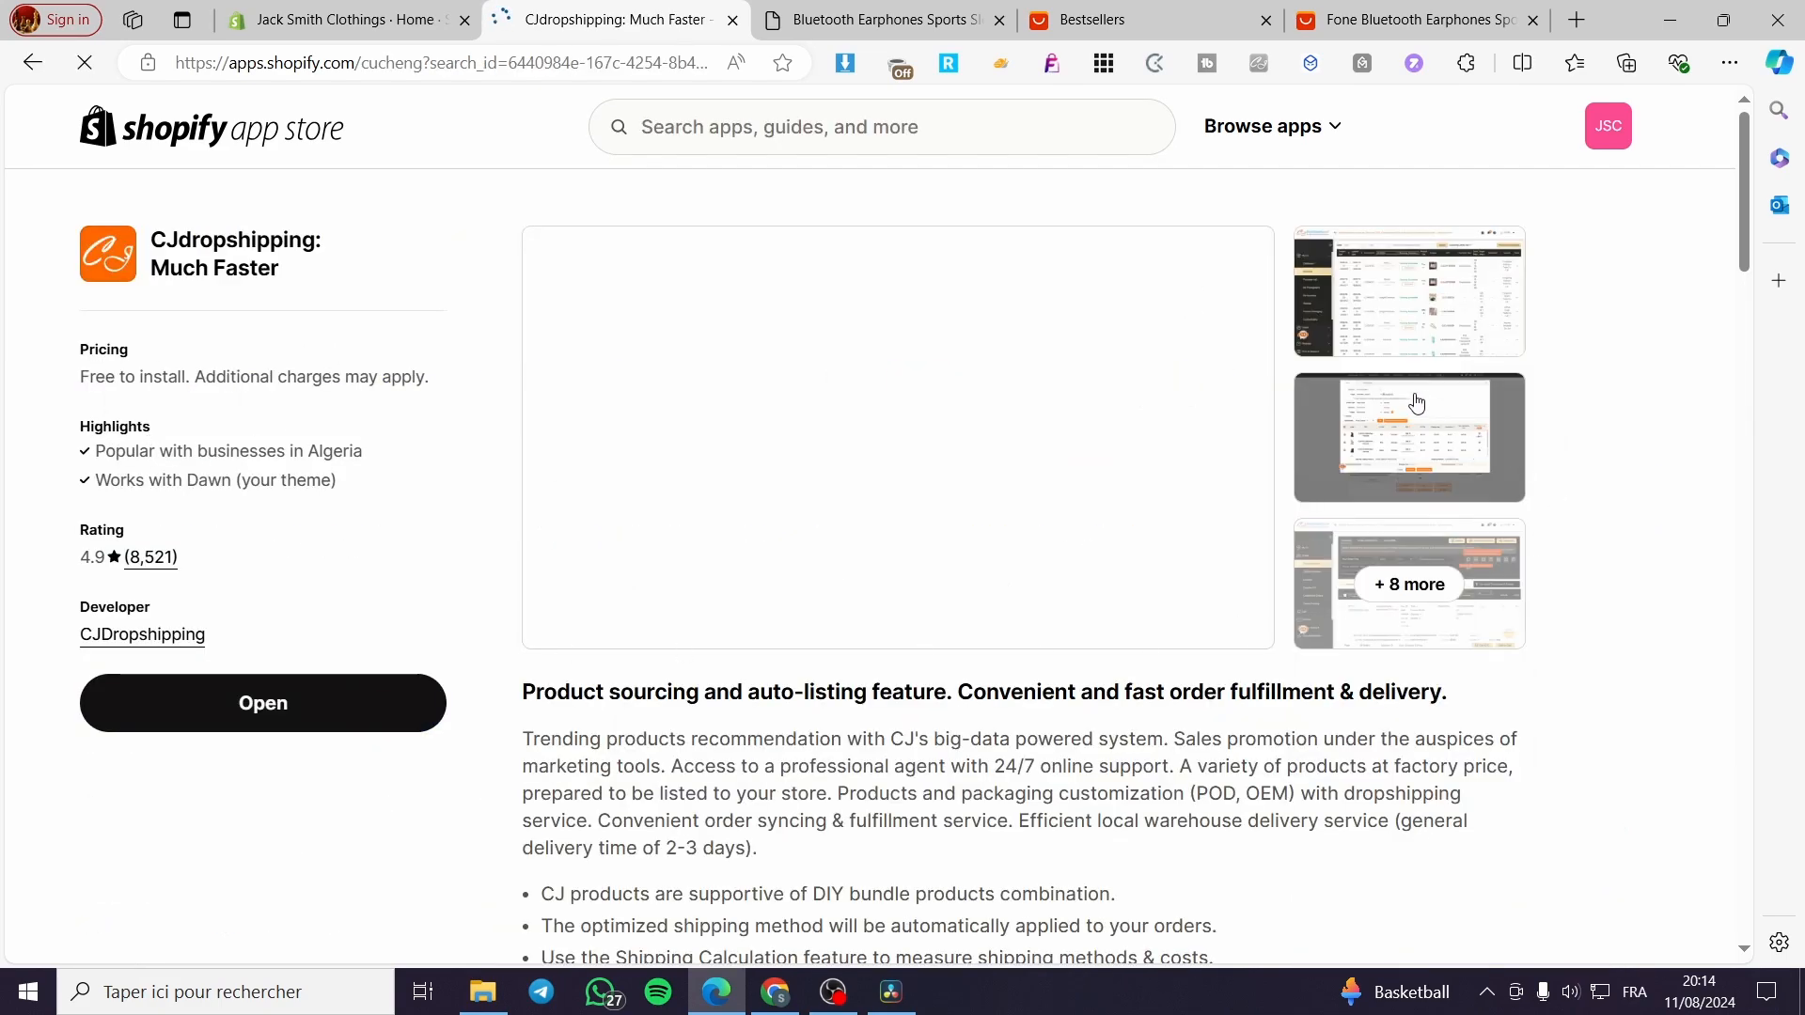
{"action": "left_click", "coordinate": [327, 717]}
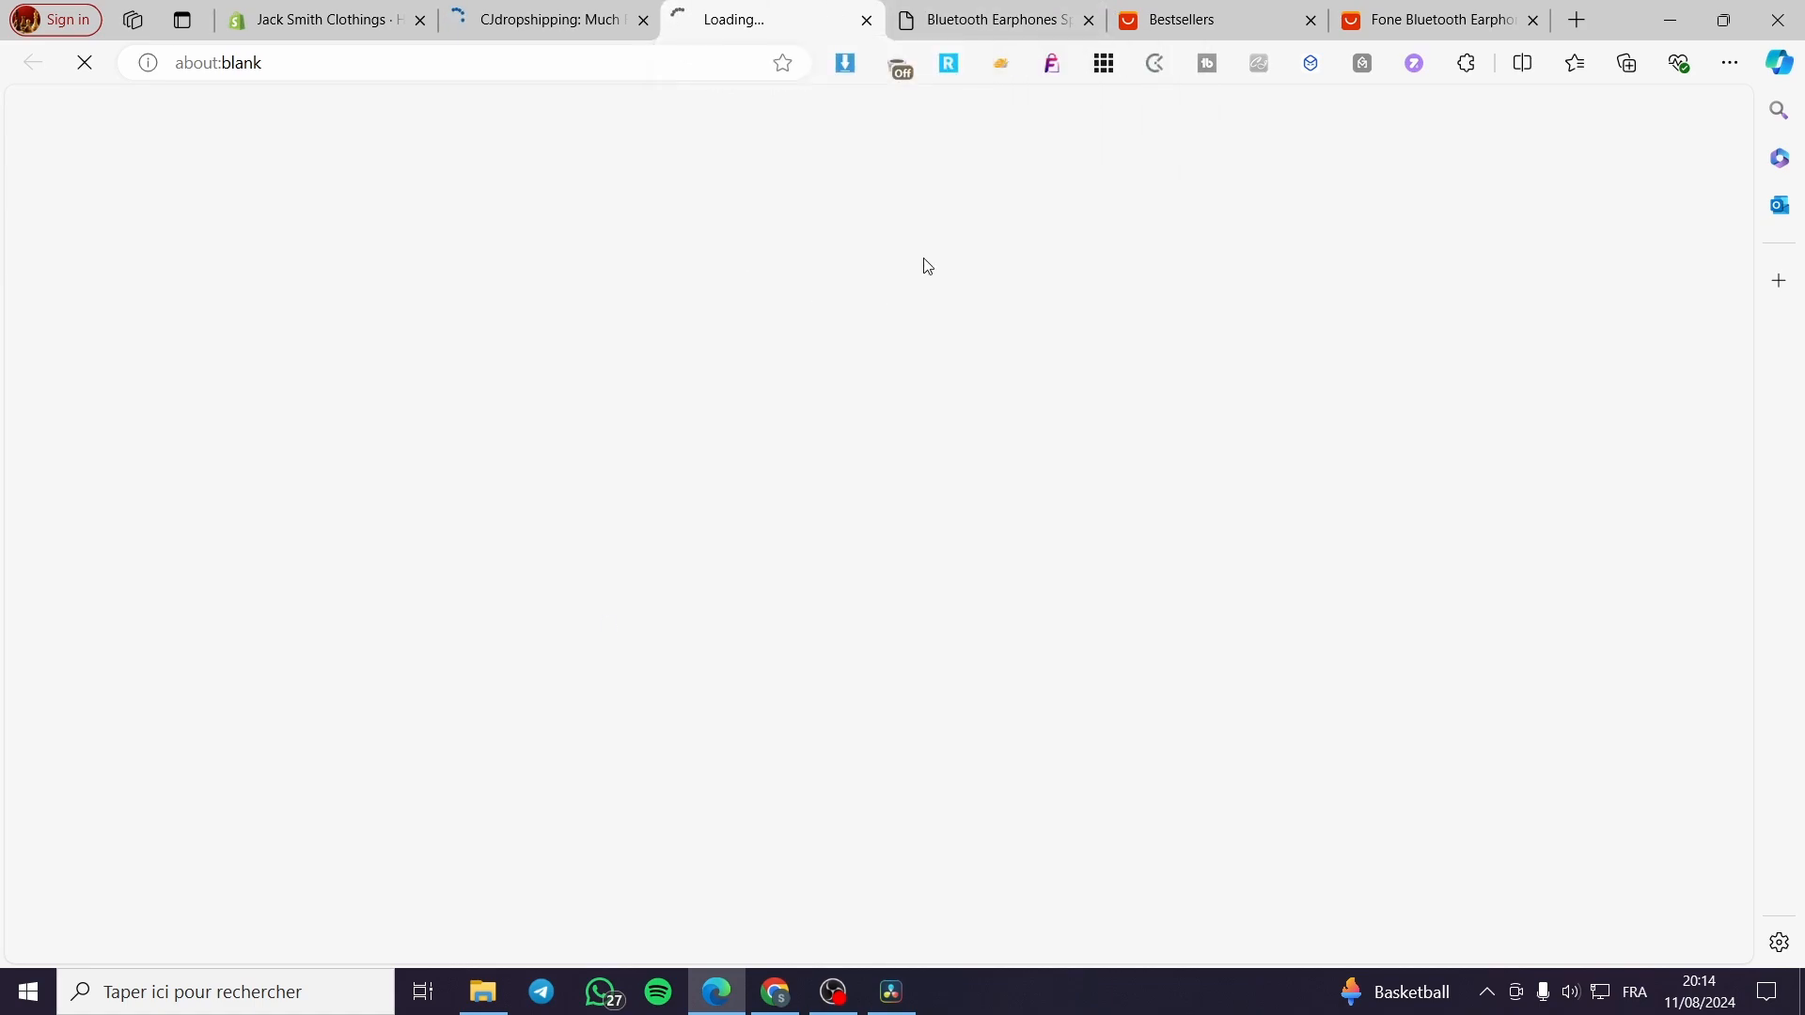
{"action": "left_click", "coordinate": [957, 10]}
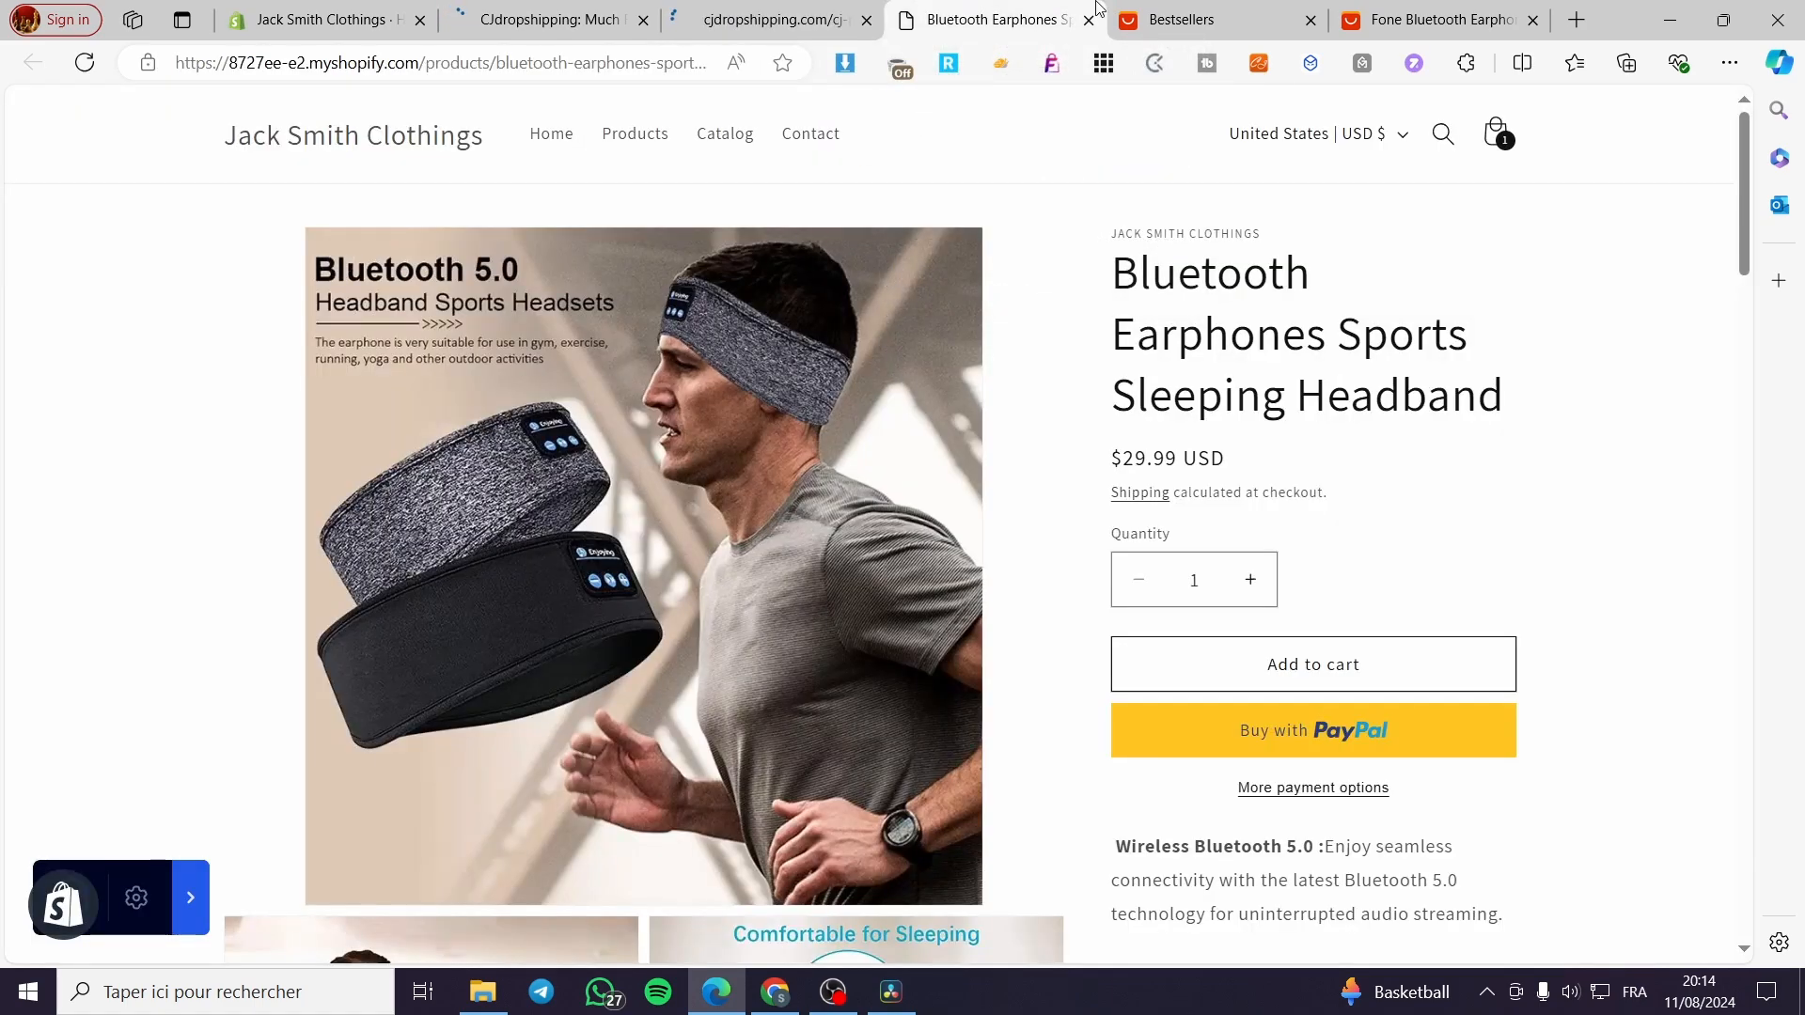
{"action": "left_click", "coordinate": [765, 13]}
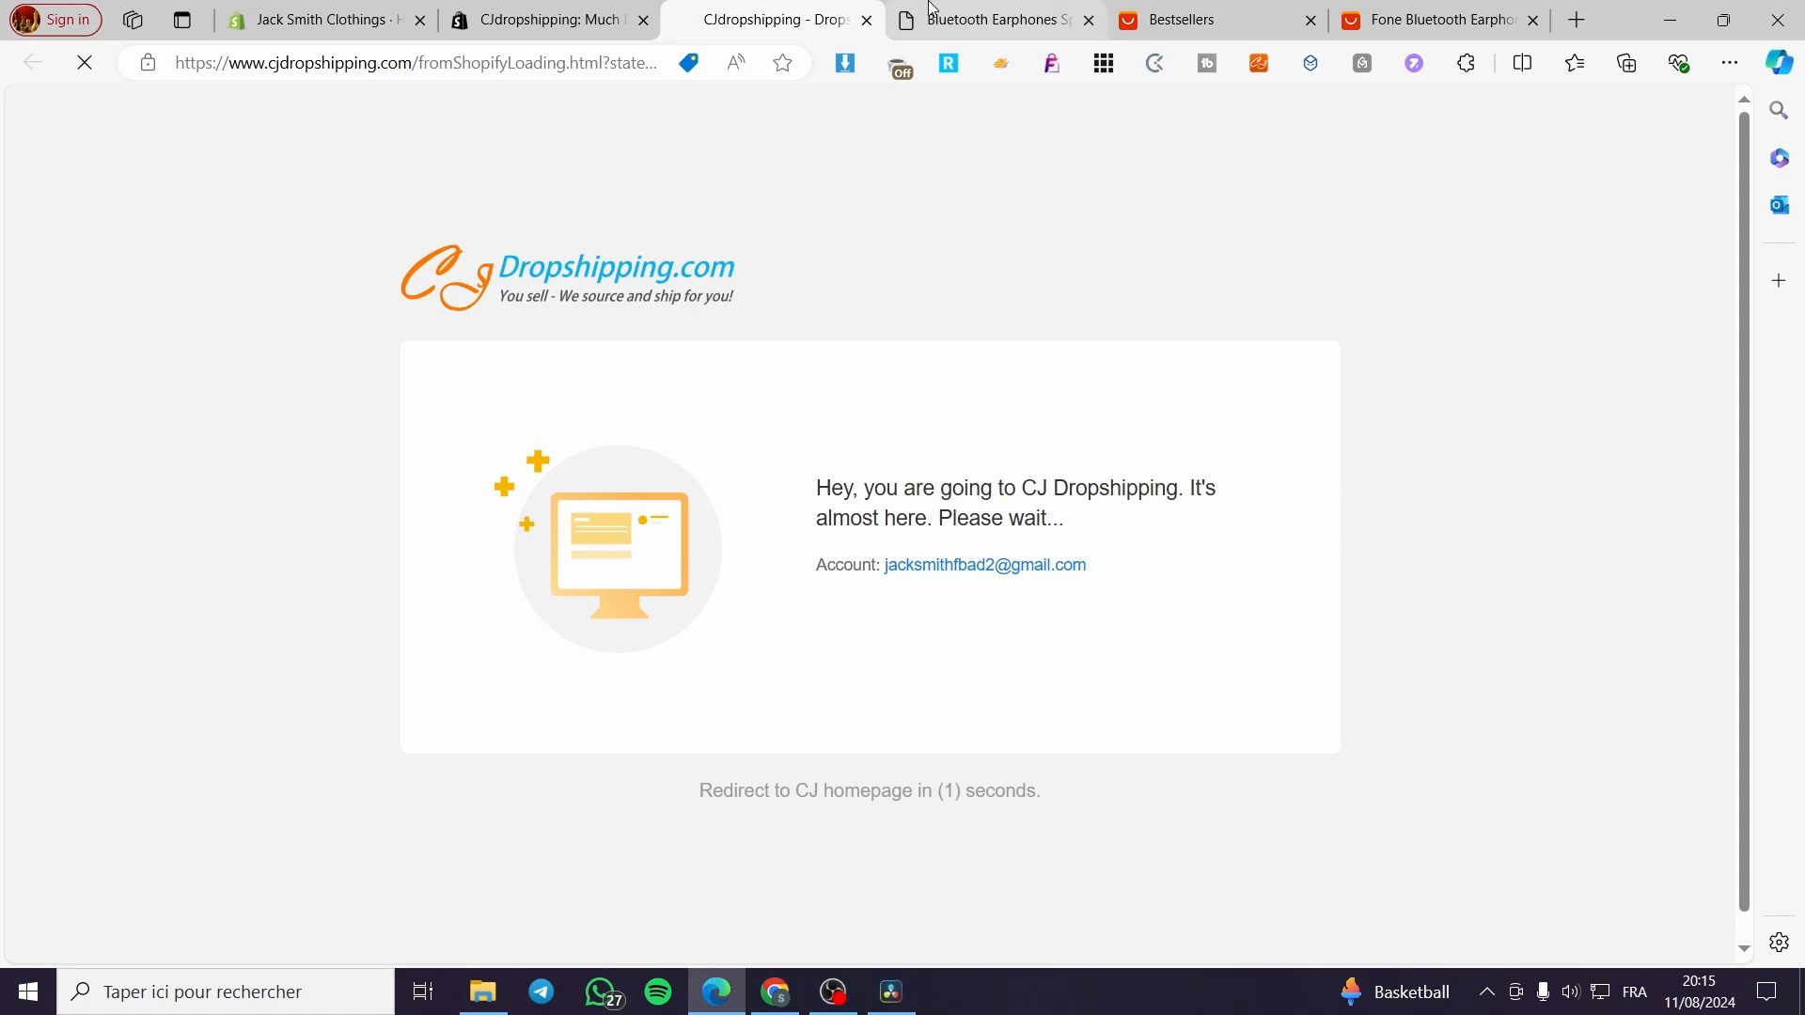
{"action": "mouse_move", "coordinate": [934, 7]}
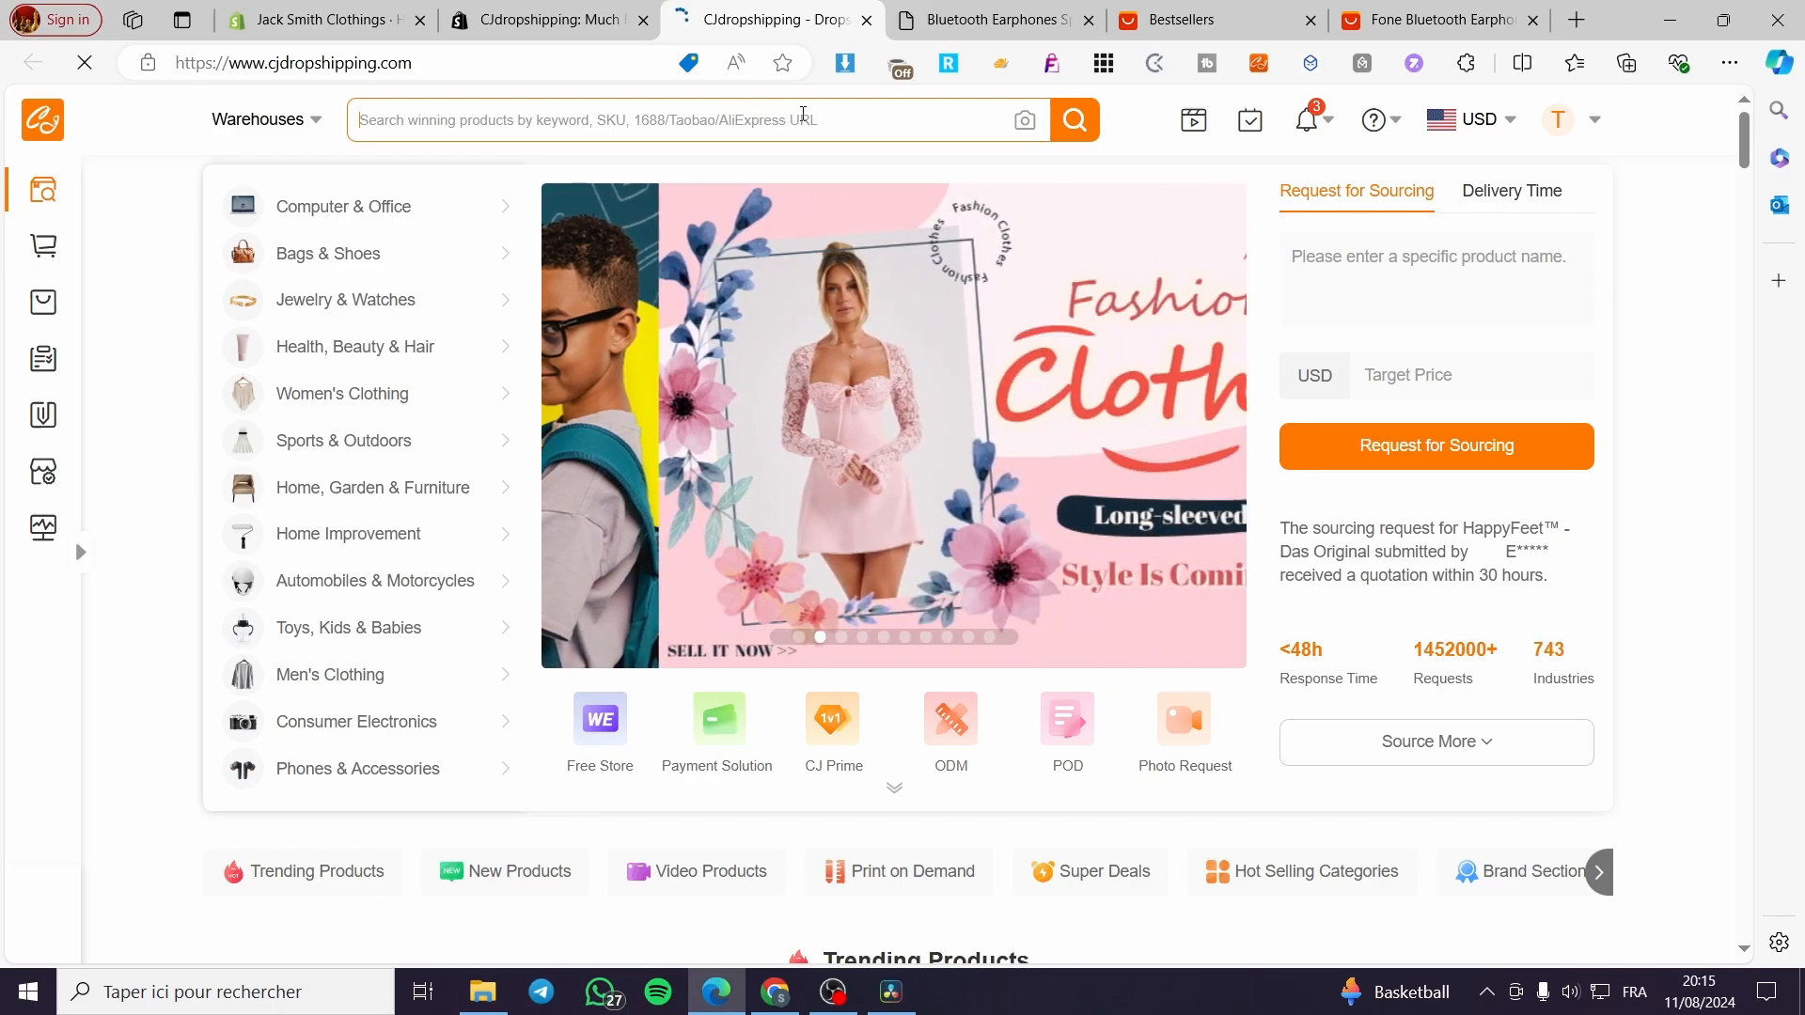
Open the Men's Thick-soled Sports Shoes from the trending products and bring up the form for listing them in the store.
{"action": "scroll", "coordinate": [1114, 562], "scroll_direction": "down", "scroll_amount": 5}
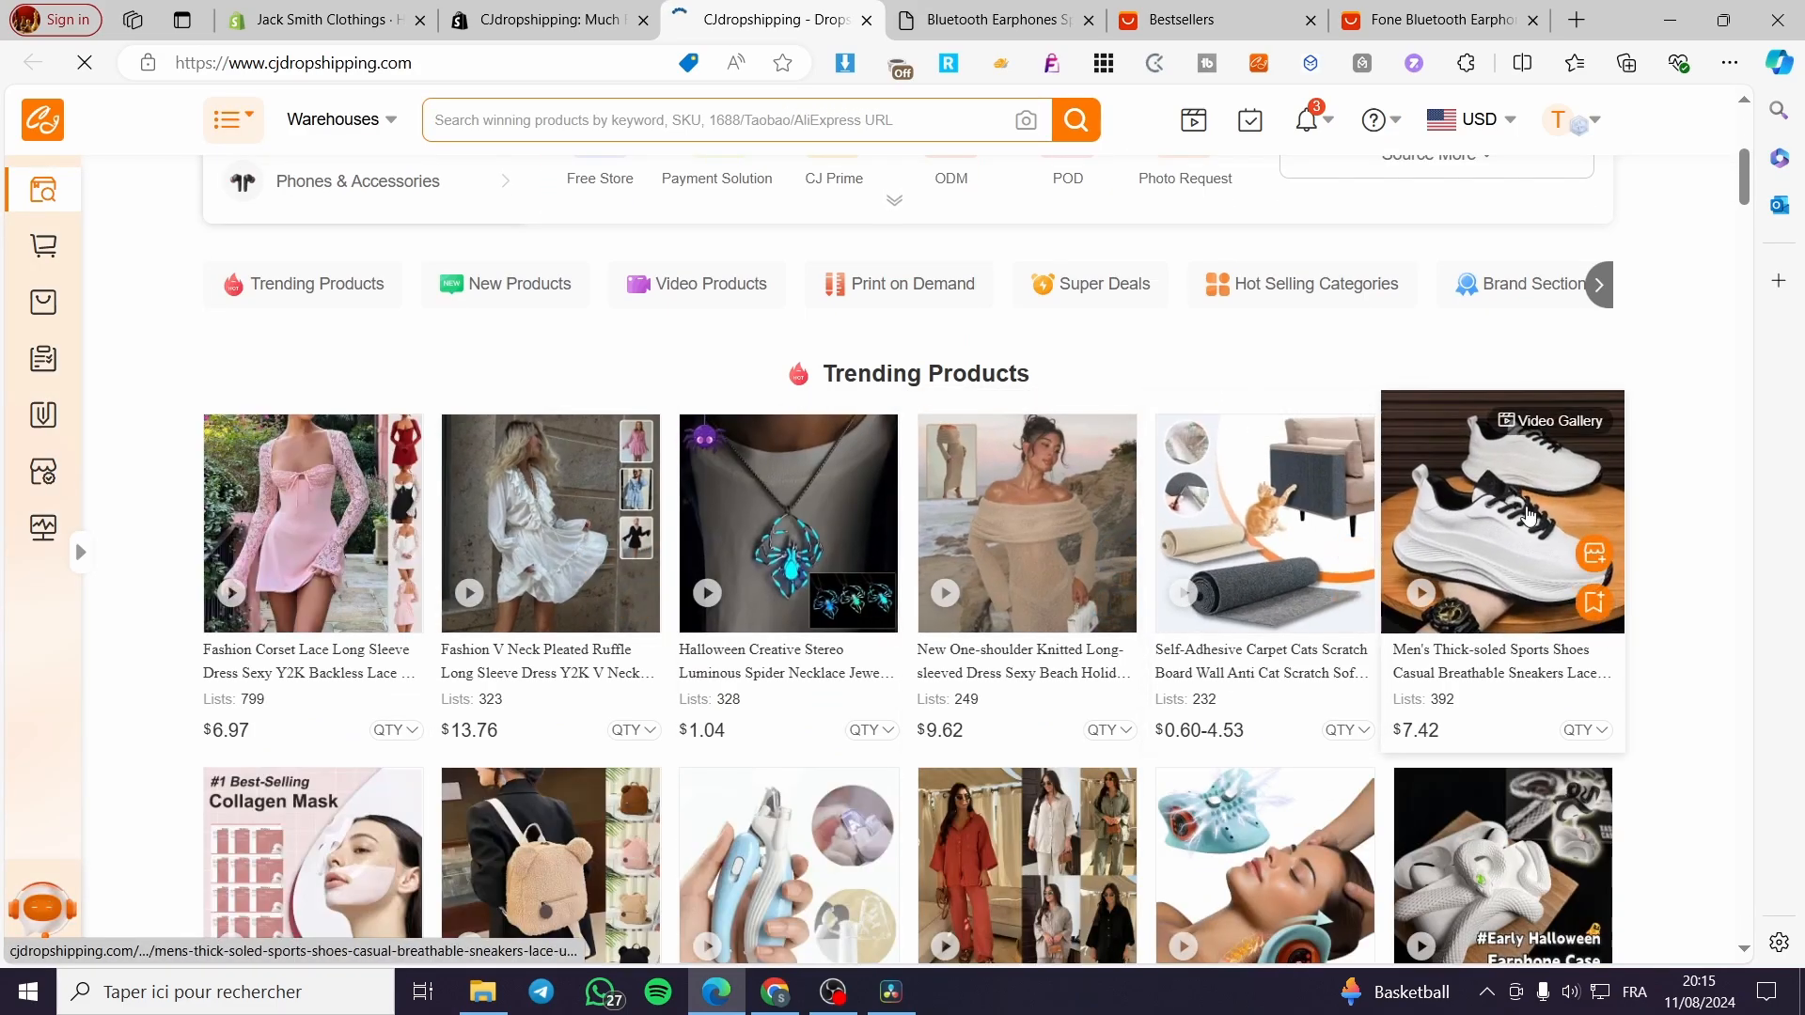
{"action": "left_click", "coordinate": [1527, 514]}
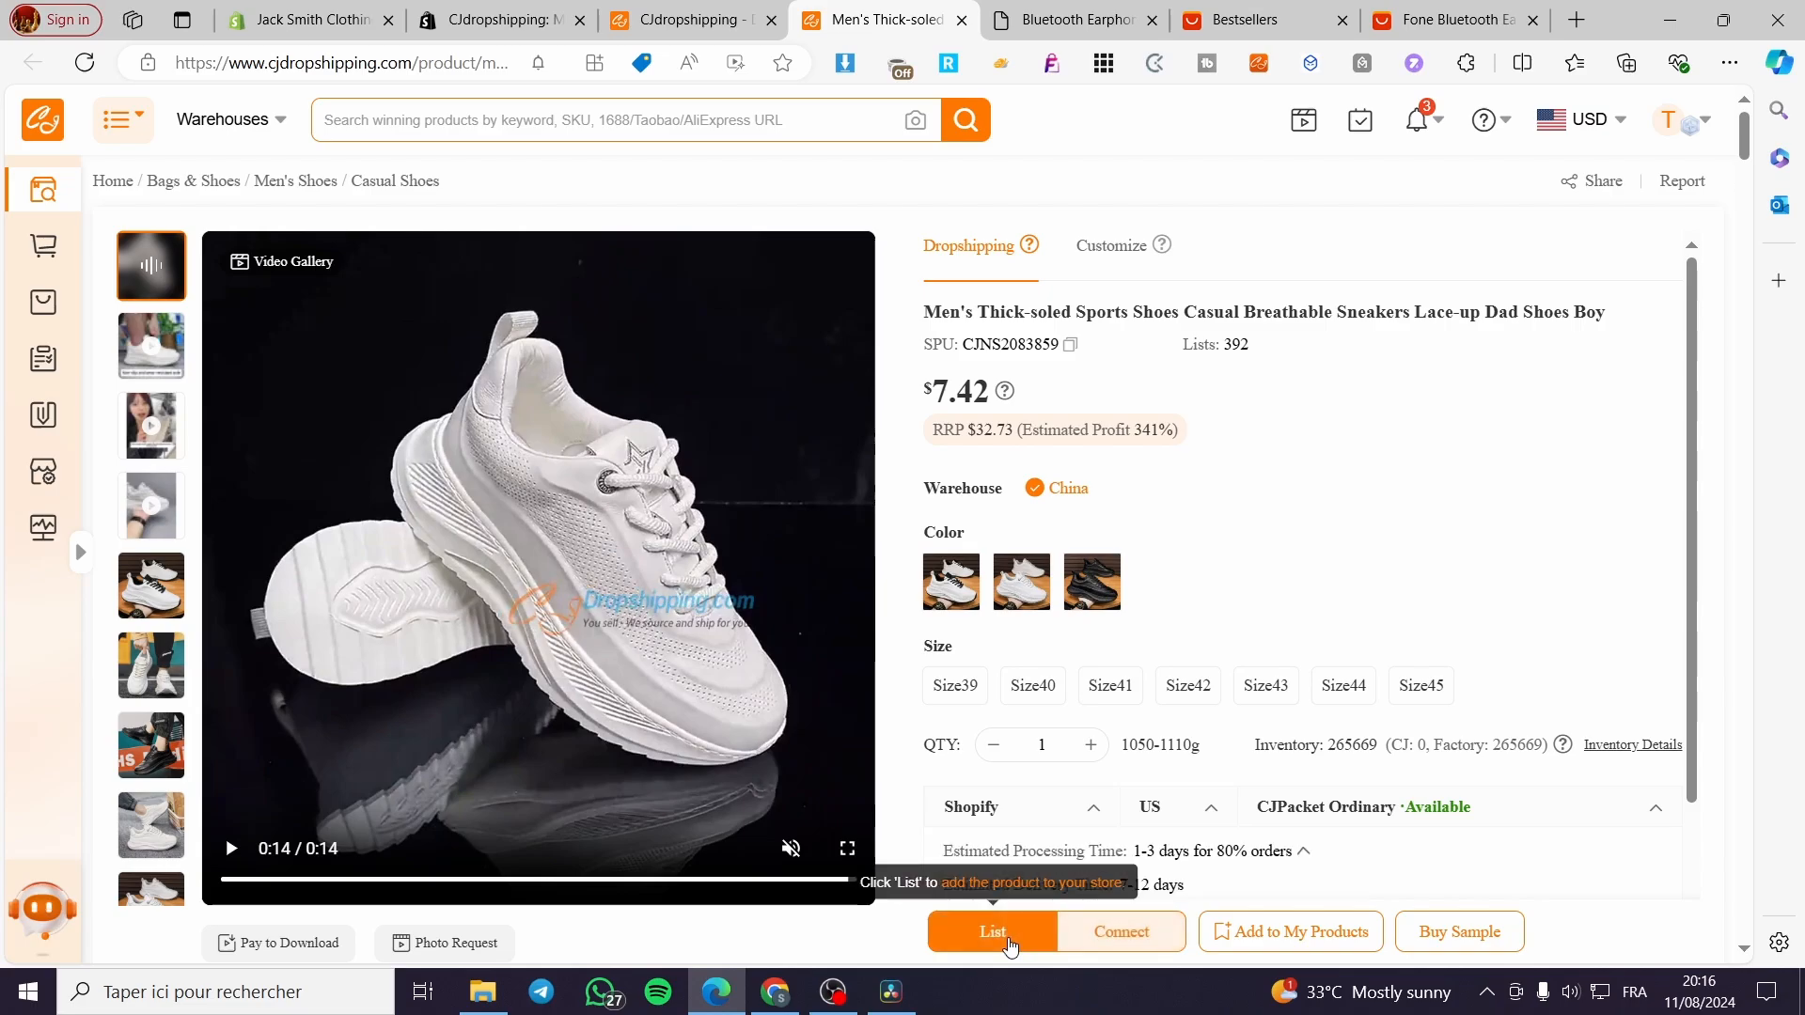
{"action": "left_click", "coordinate": [993, 932]}
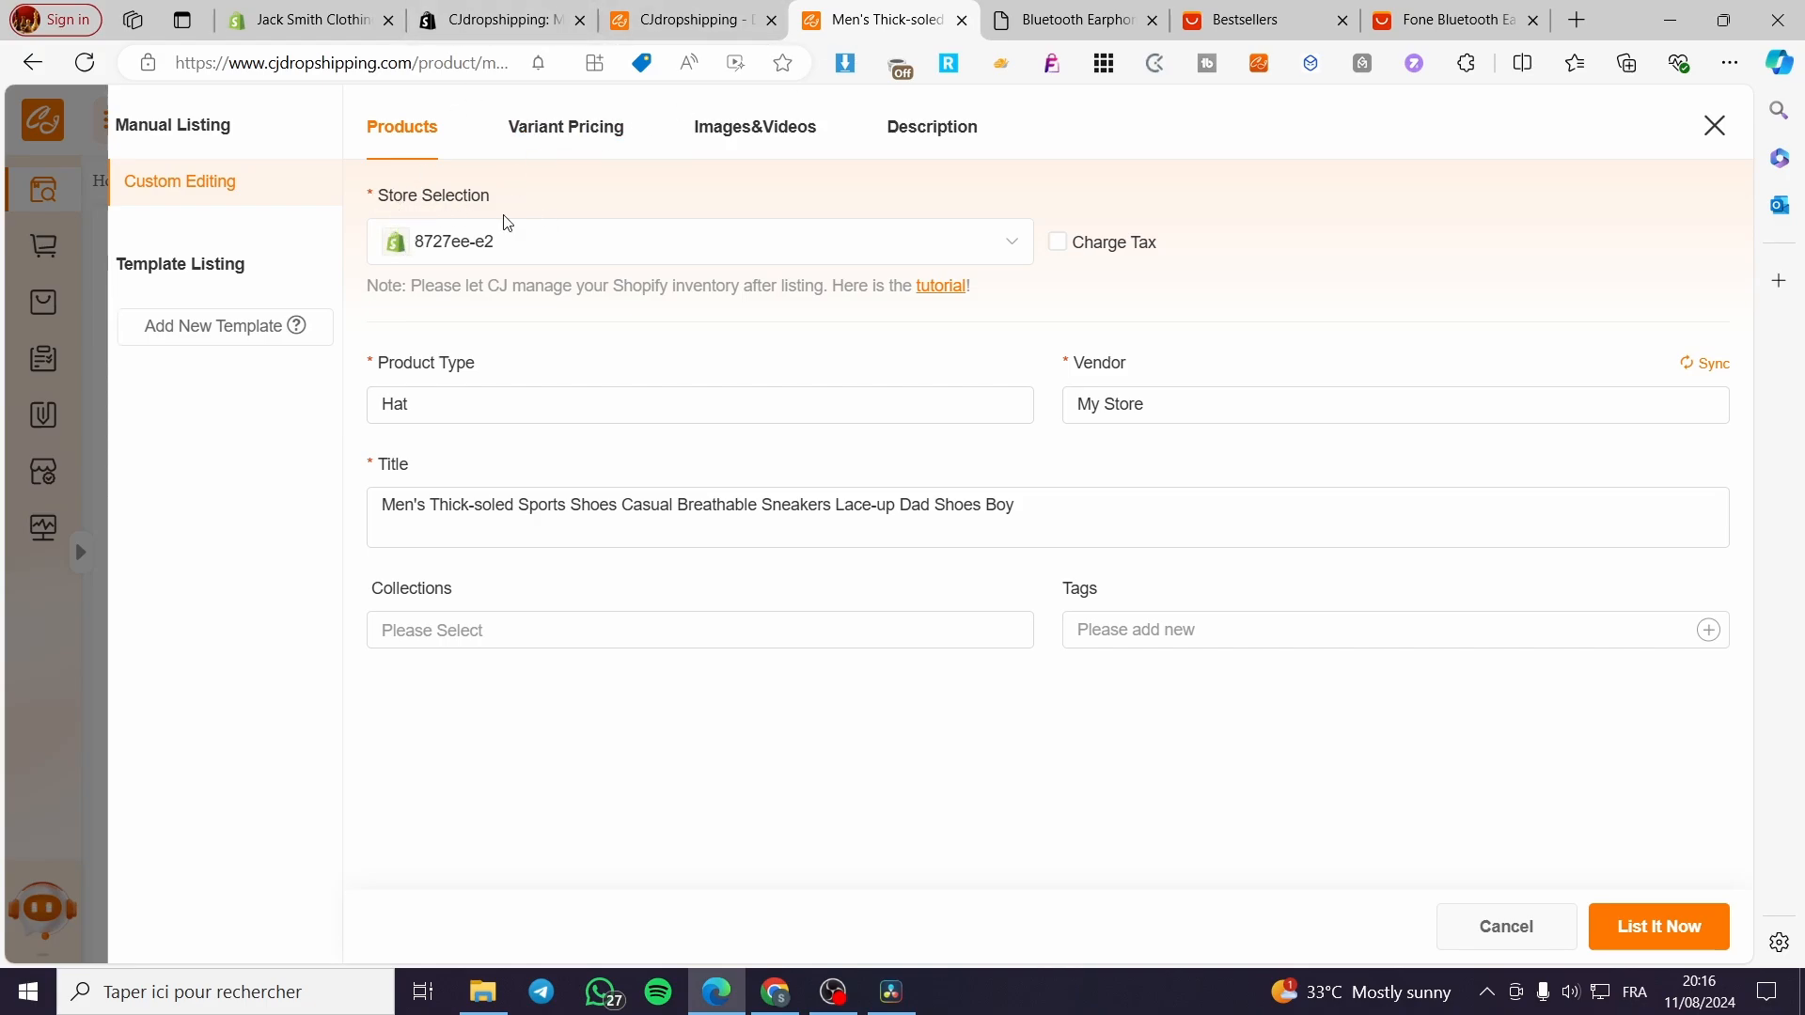
Keep Hat as the product type and shorten the listing title to "Men's Thick-soled Sports Shoes".
{"action": "left_click", "coordinate": [523, 408]}
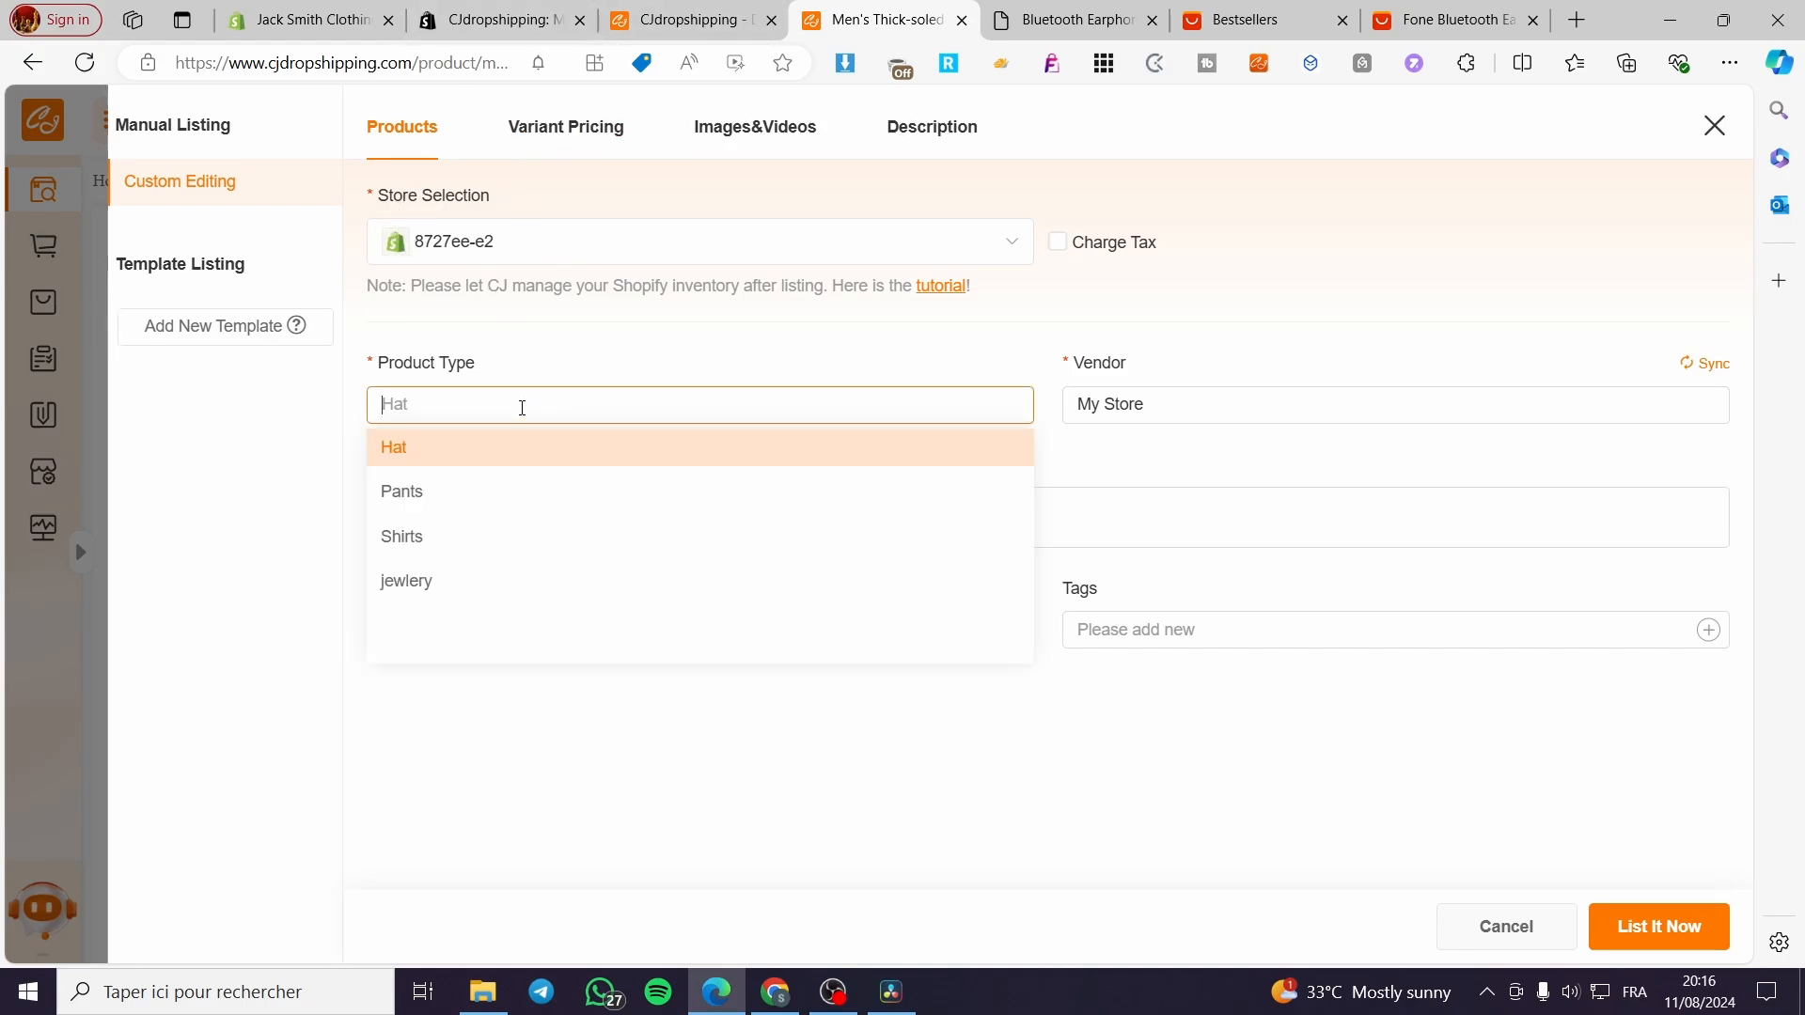
{"action": "left_click", "coordinate": [689, 334]}
{"action": "left_click", "coordinate": [491, 517]}
{"action": "left_click", "coordinate": [414, 407]}
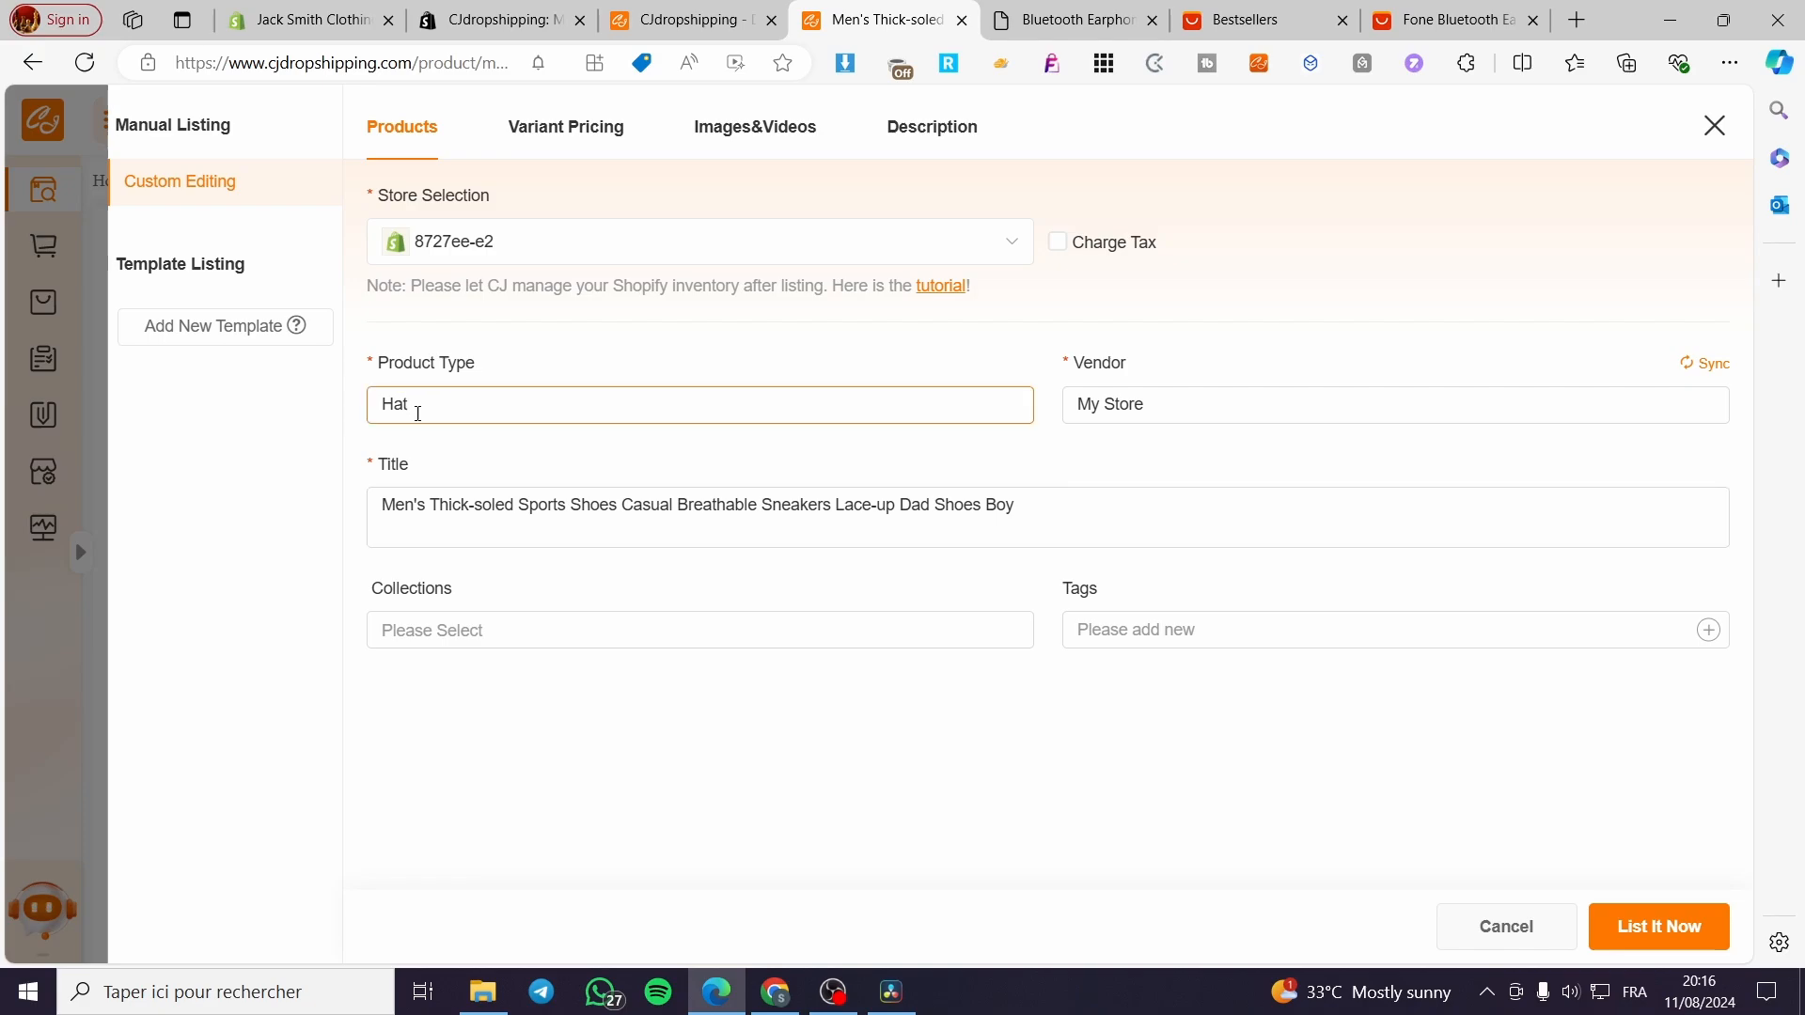
{"action": "left_click", "coordinate": [531, 511]}
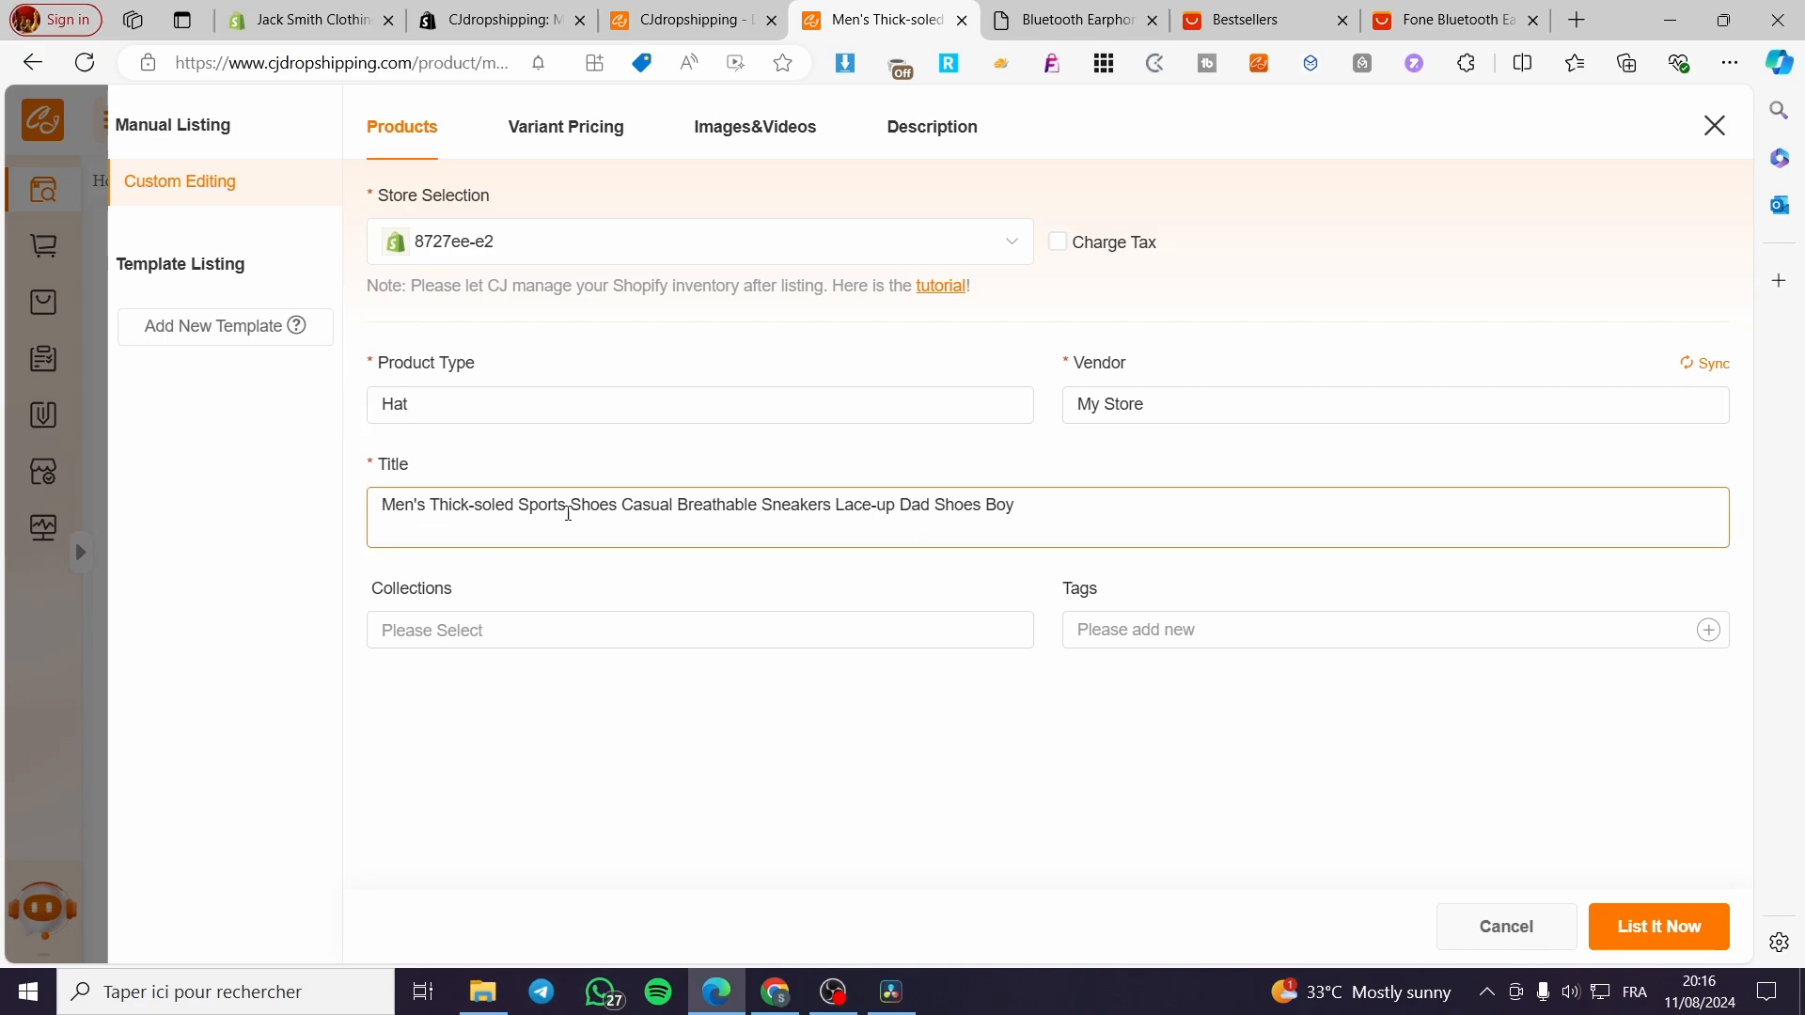
{"action": "left_click_drag", "start_coordinate": [1051, 503], "coordinate": [499, 506]}
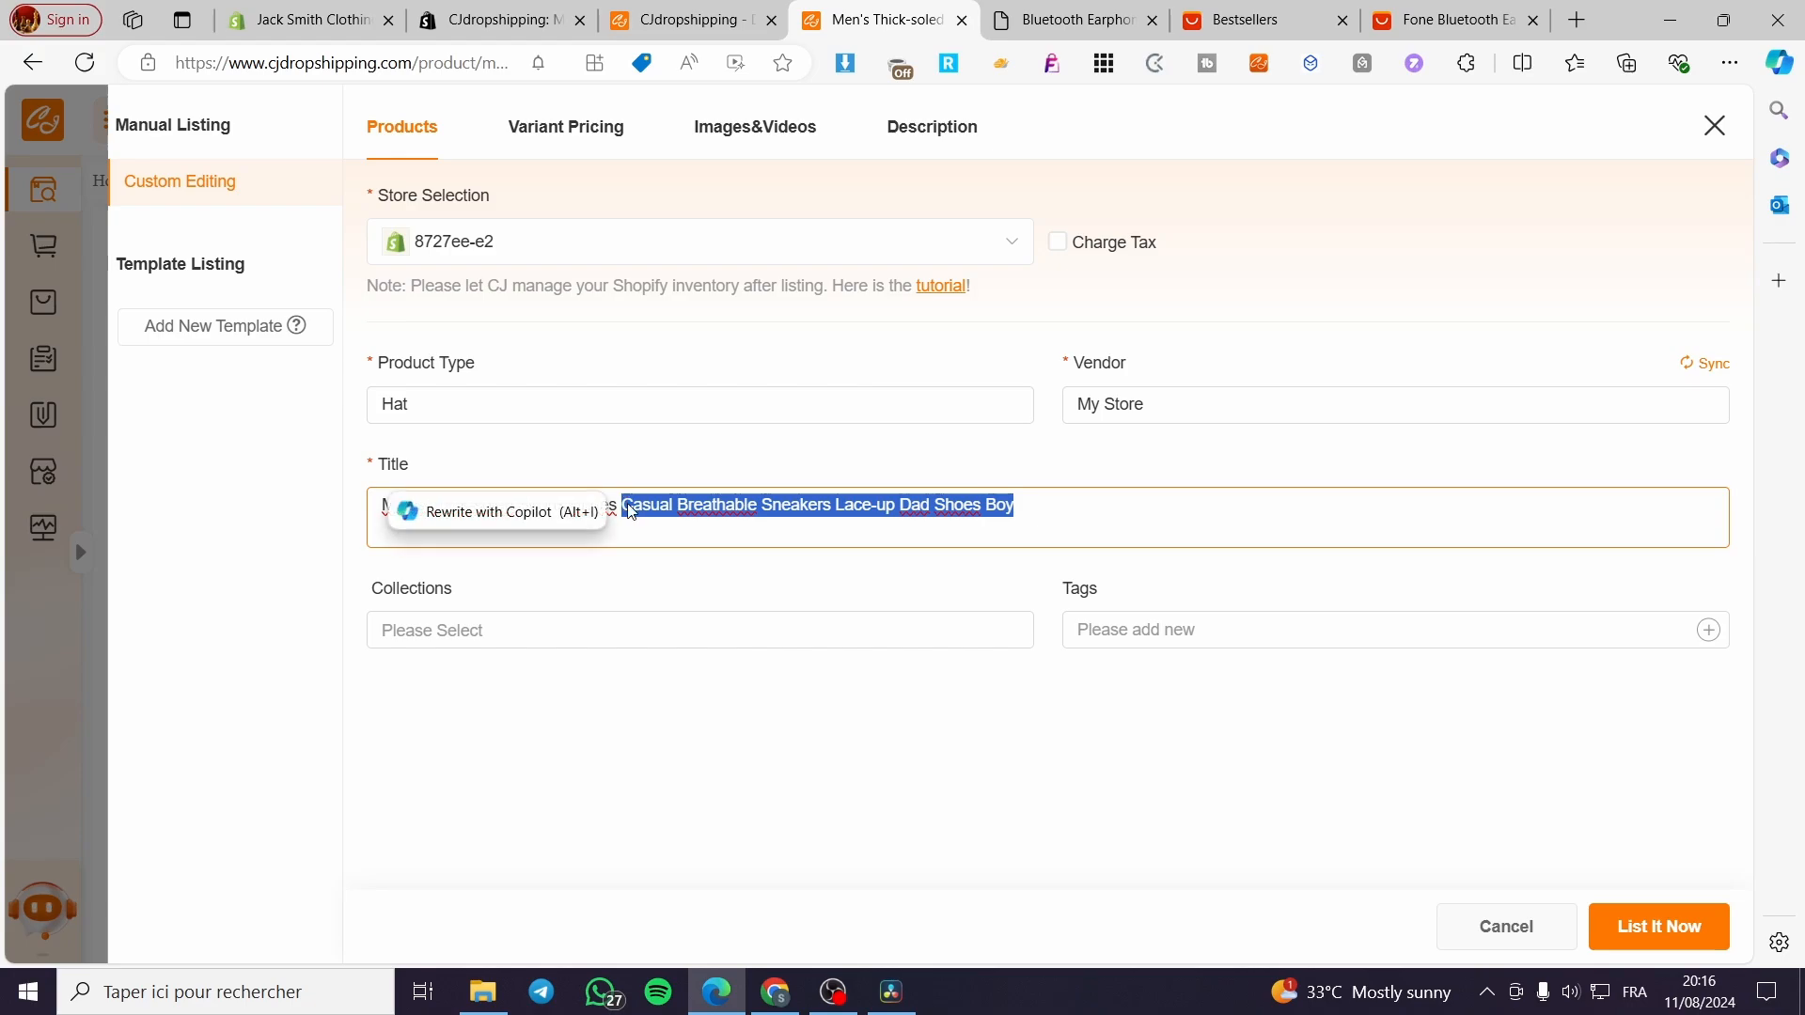
{"action": "key", "text": "BackSpace"}
Assign the shoes to the Men's Clothing collection, leaving the tags empty.
{"action": "left_click", "coordinate": [662, 628]}
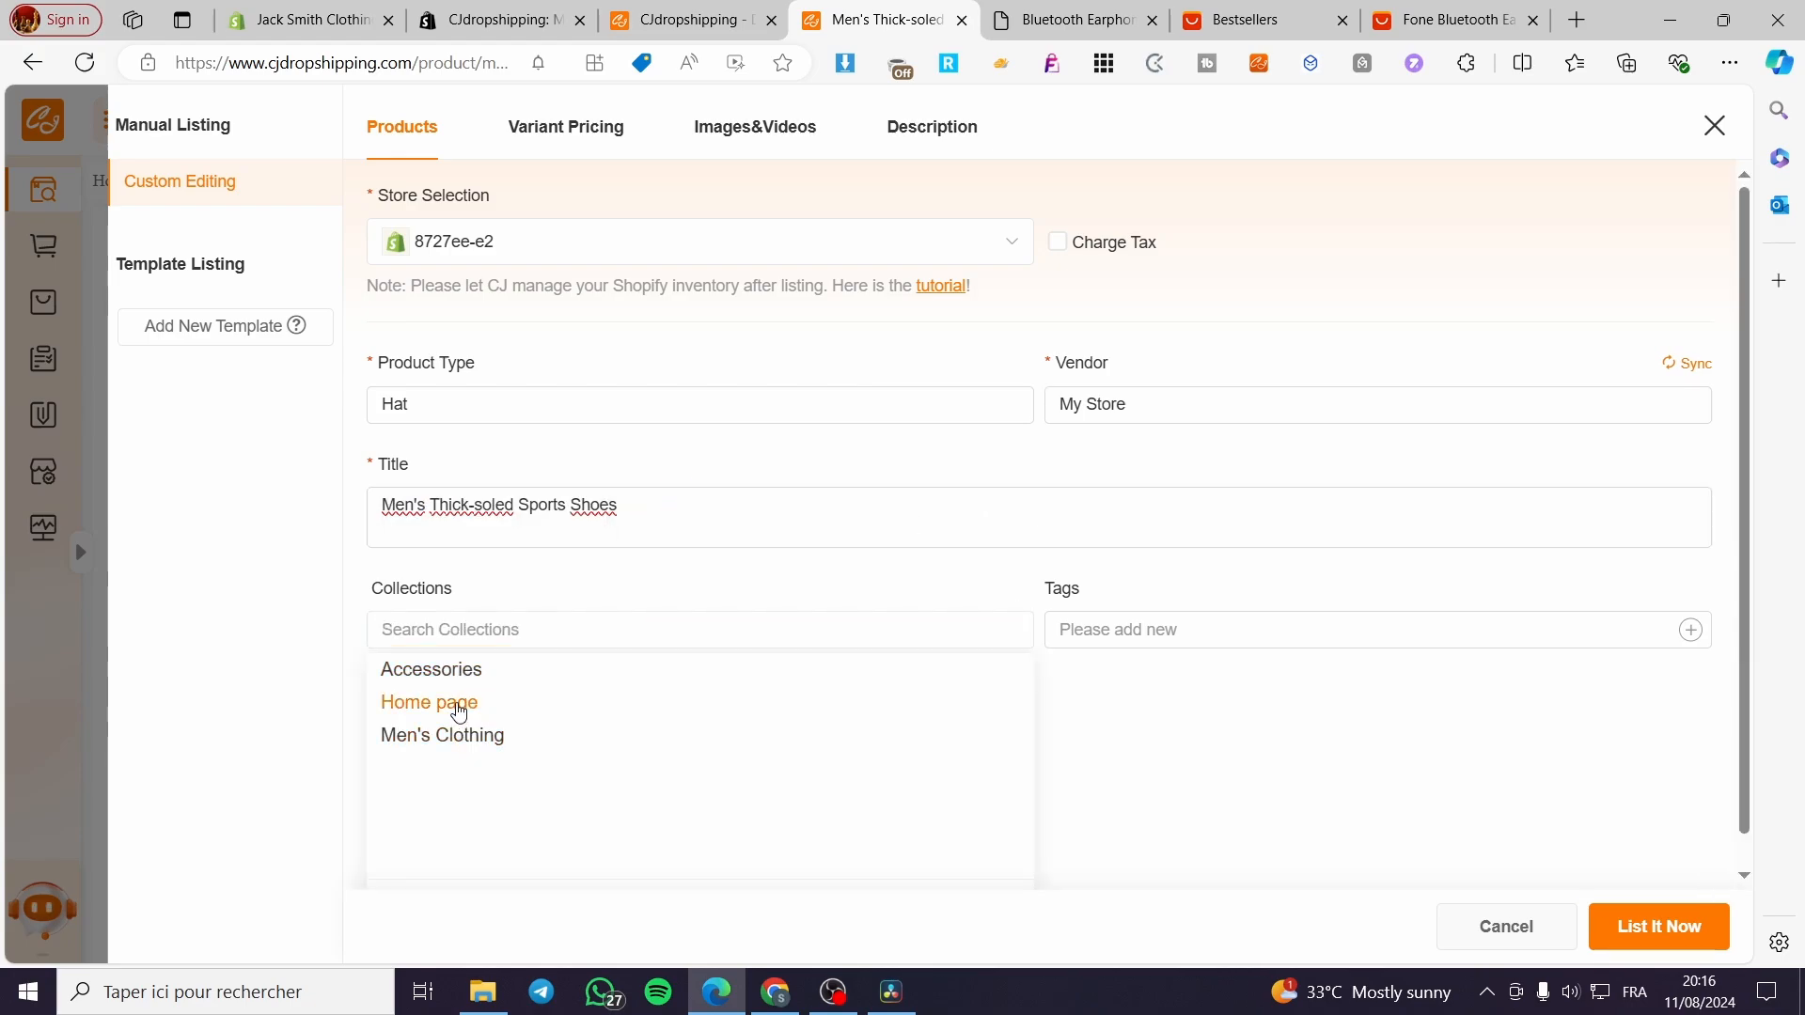
{"action": "left_click", "coordinate": [470, 735]}
{"action": "left_click", "coordinate": [1400, 645]}
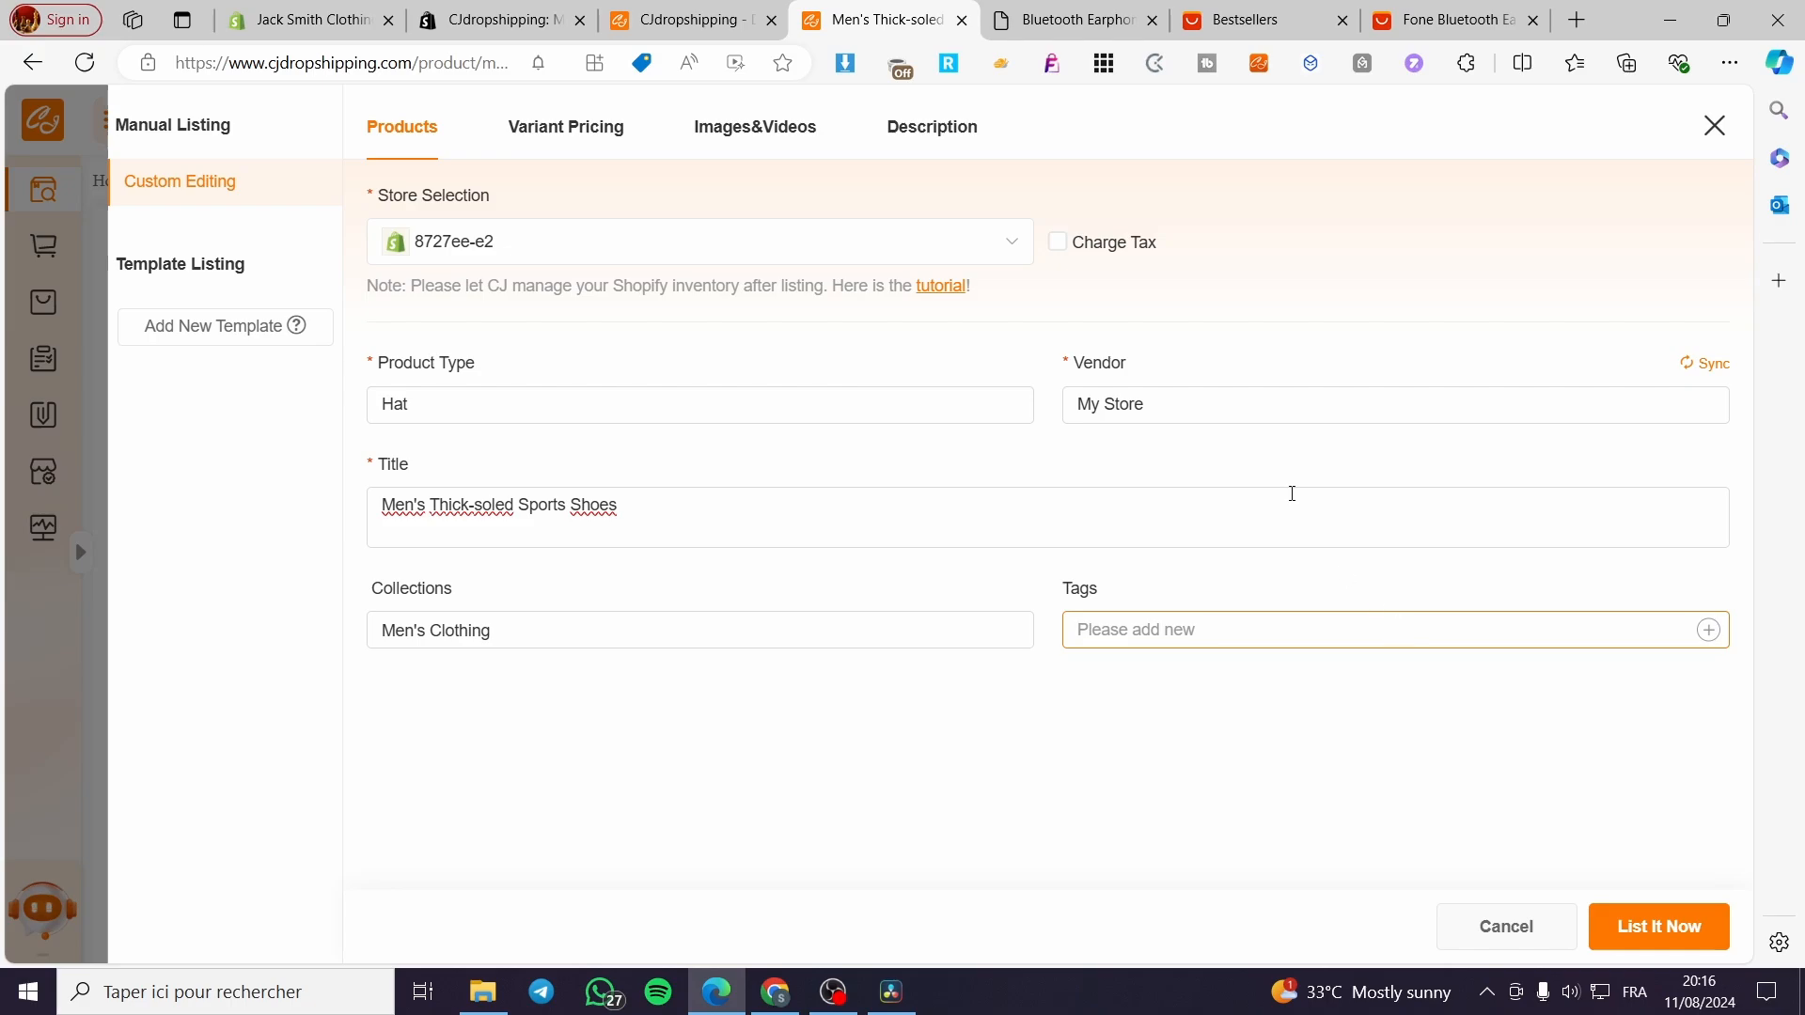
Review the listing's variant pricing, images and full description, and try to list the product in the store.
{"action": "left_click", "coordinate": [578, 131]}
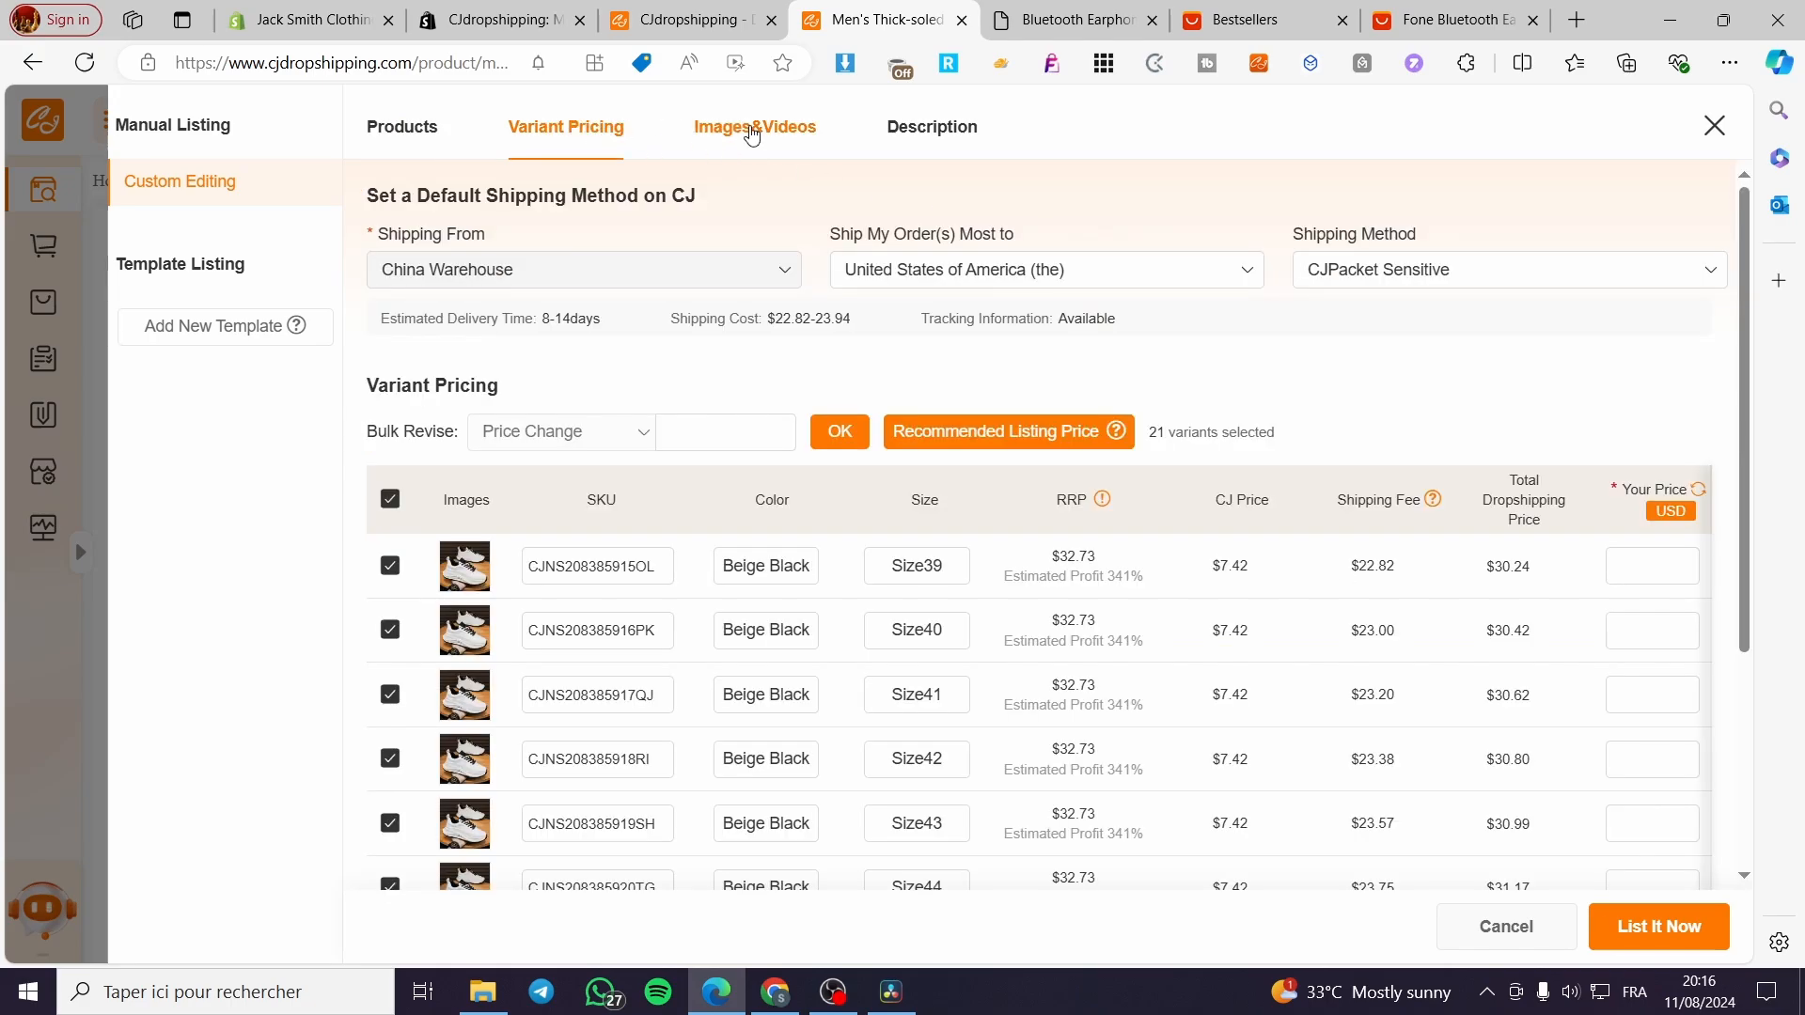
{"action": "left_click", "coordinate": [752, 137]}
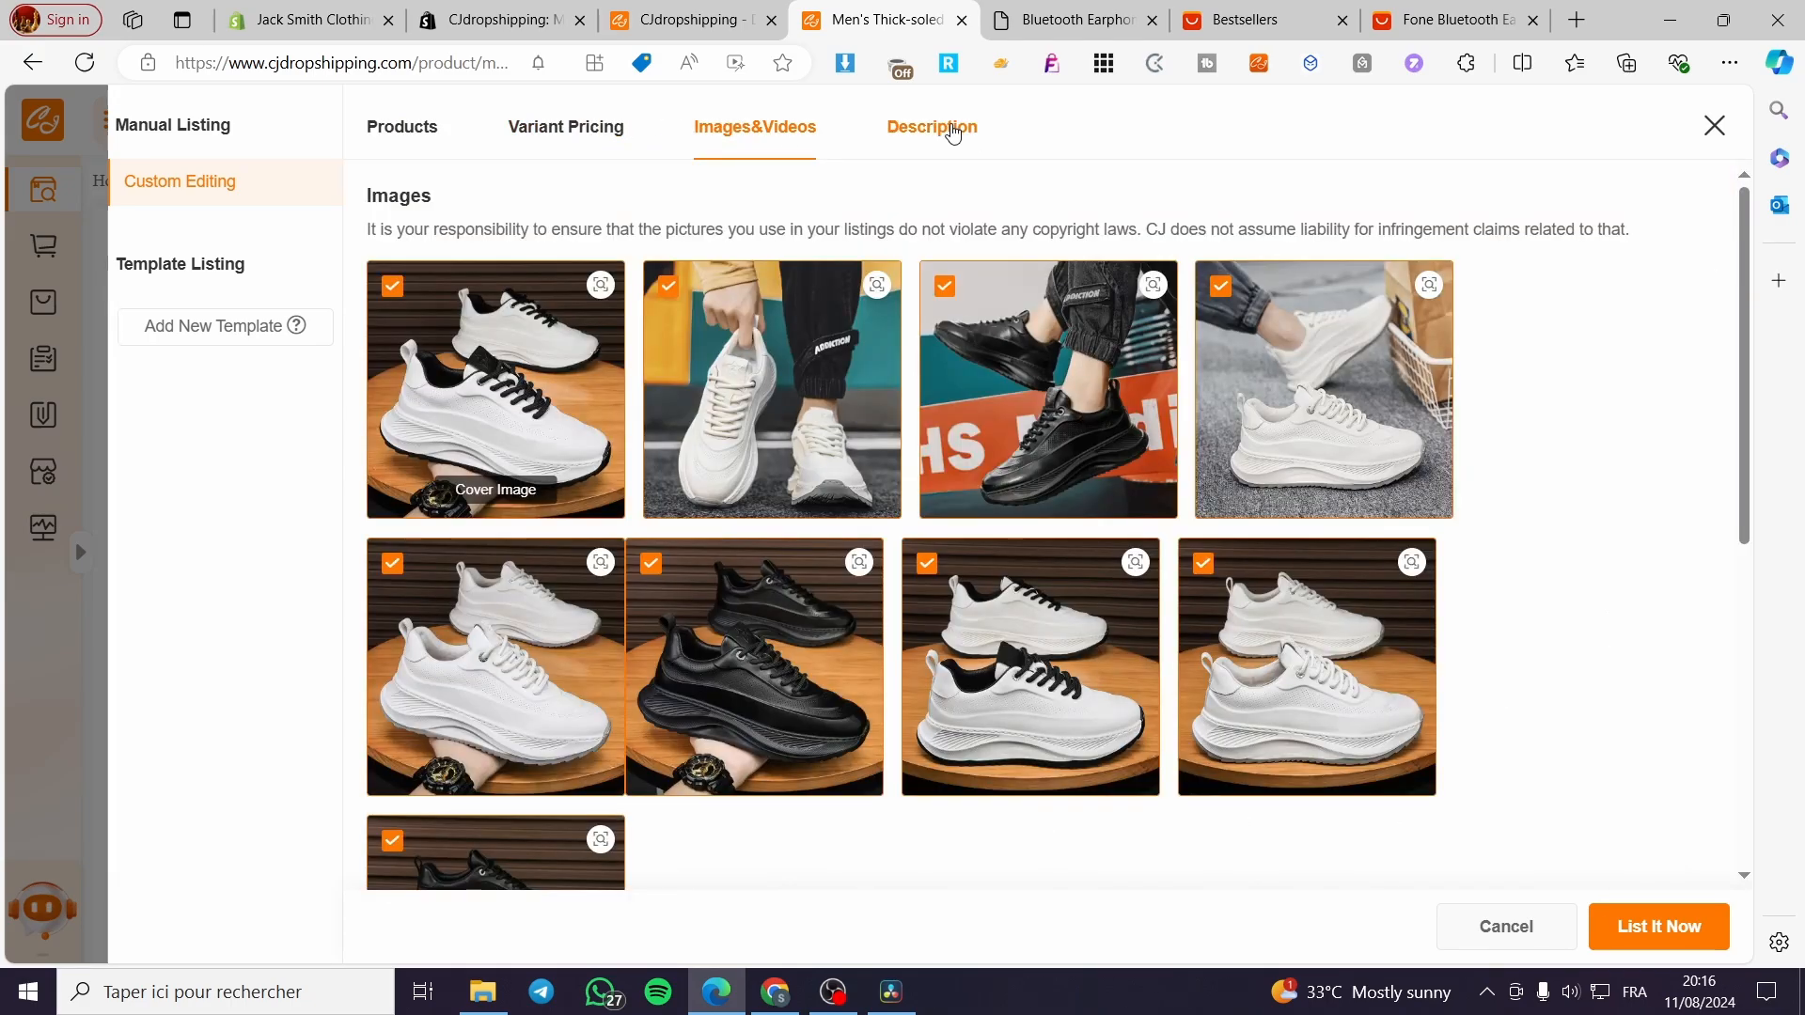
{"action": "left_click", "coordinate": [952, 132]}
{"action": "scroll", "coordinate": [818, 629], "scroll_direction": "down", "scroll_amount": 10}
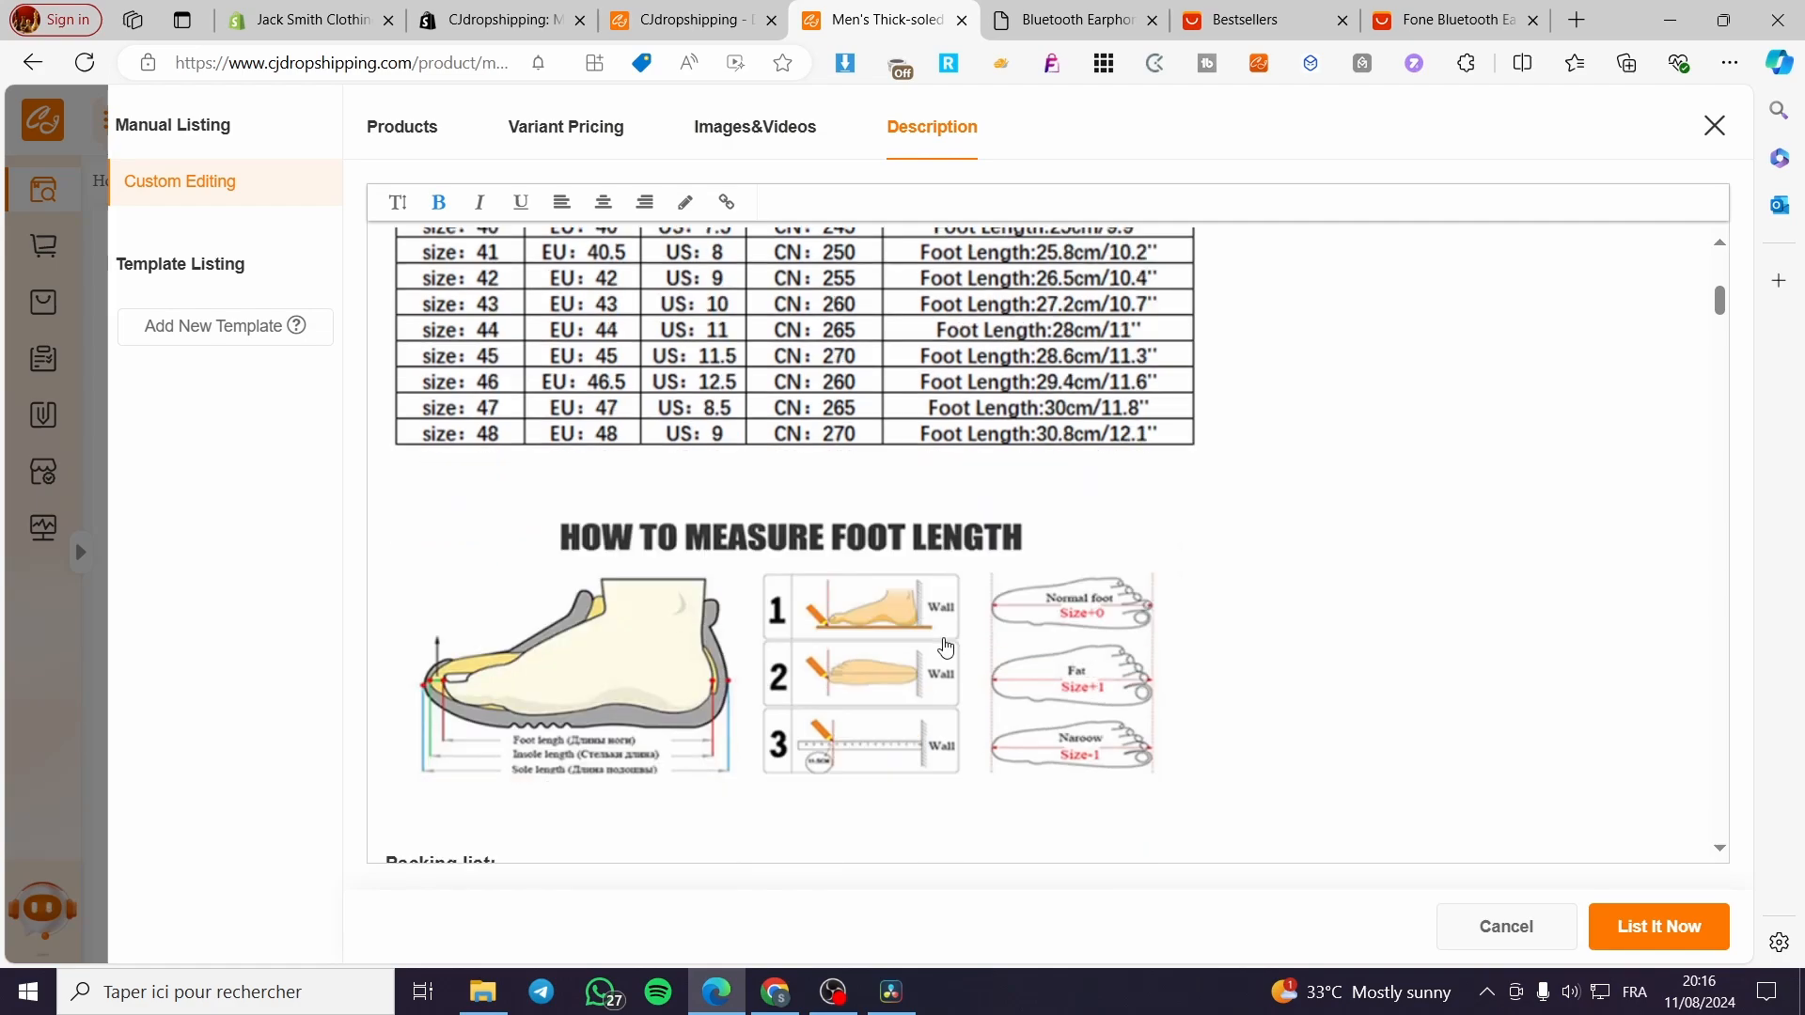
{"action": "scroll", "coordinate": [945, 648], "scroll_direction": "down", "scroll_amount": 15}
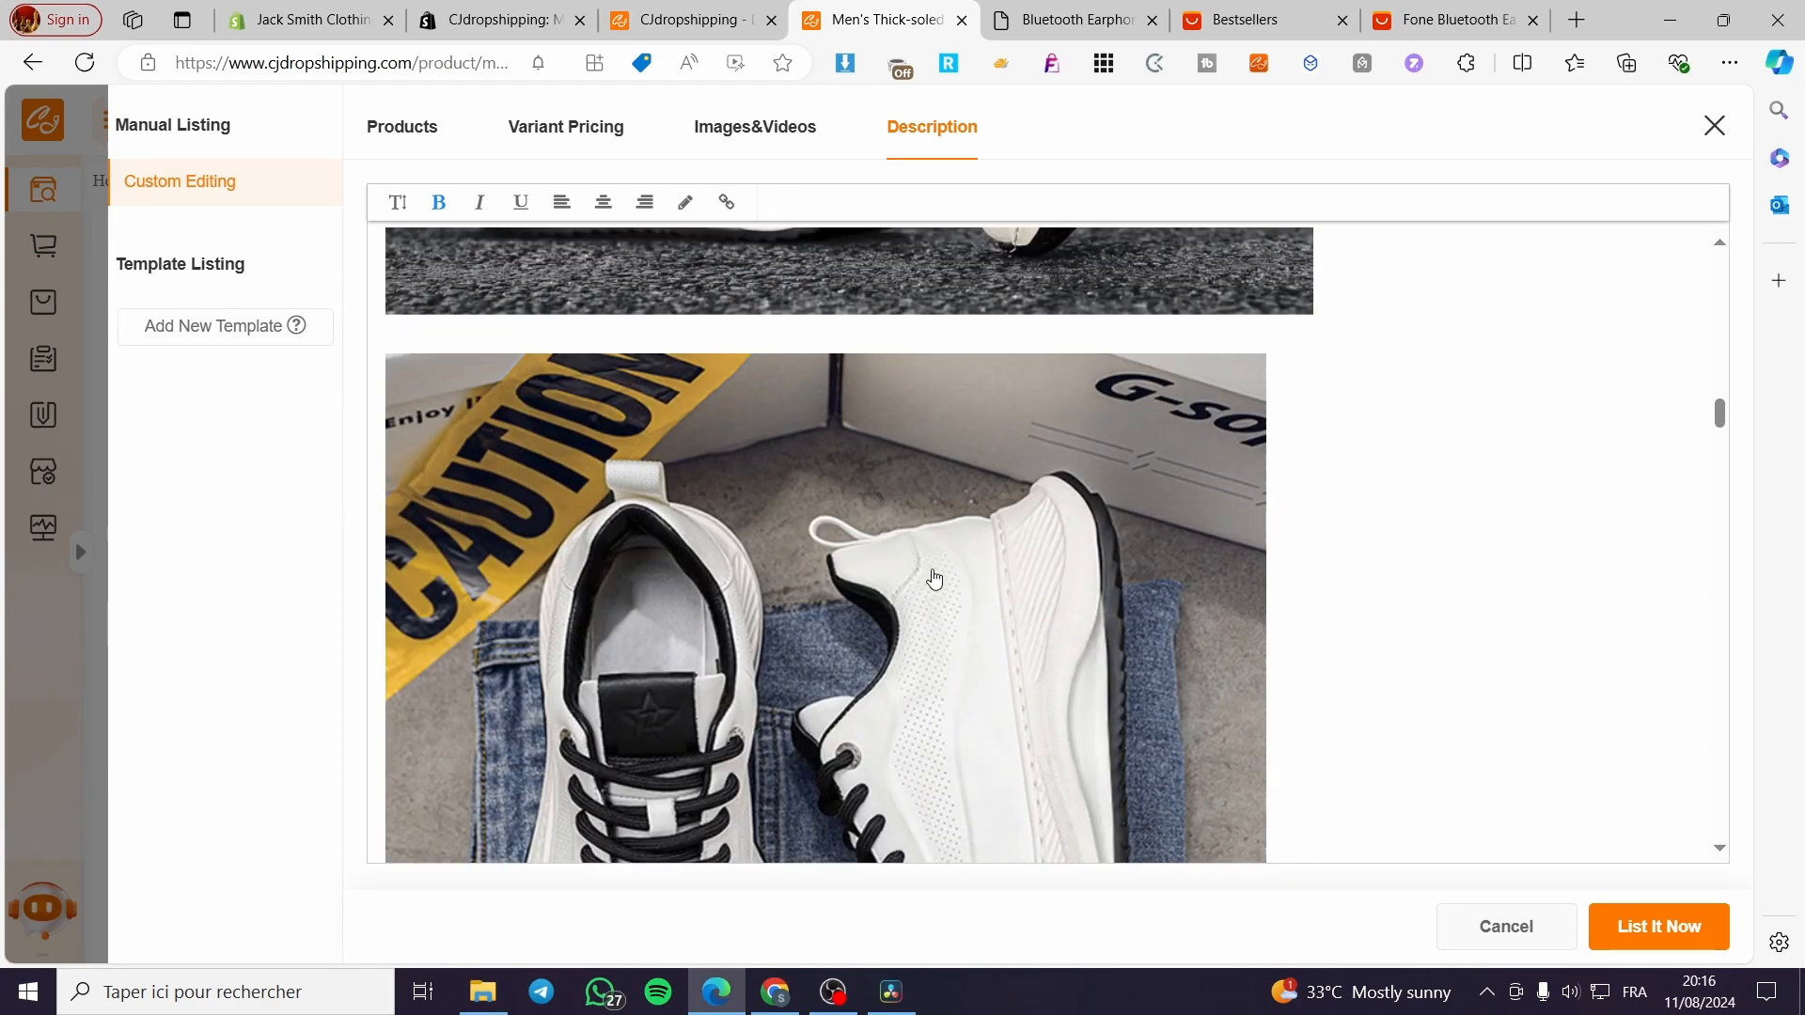
{"action": "scroll", "coordinate": [933, 578], "scroll_direction": "down", "scroll_amount": 5}
{"action": "left_click", "coordinate": [1666, 942]}
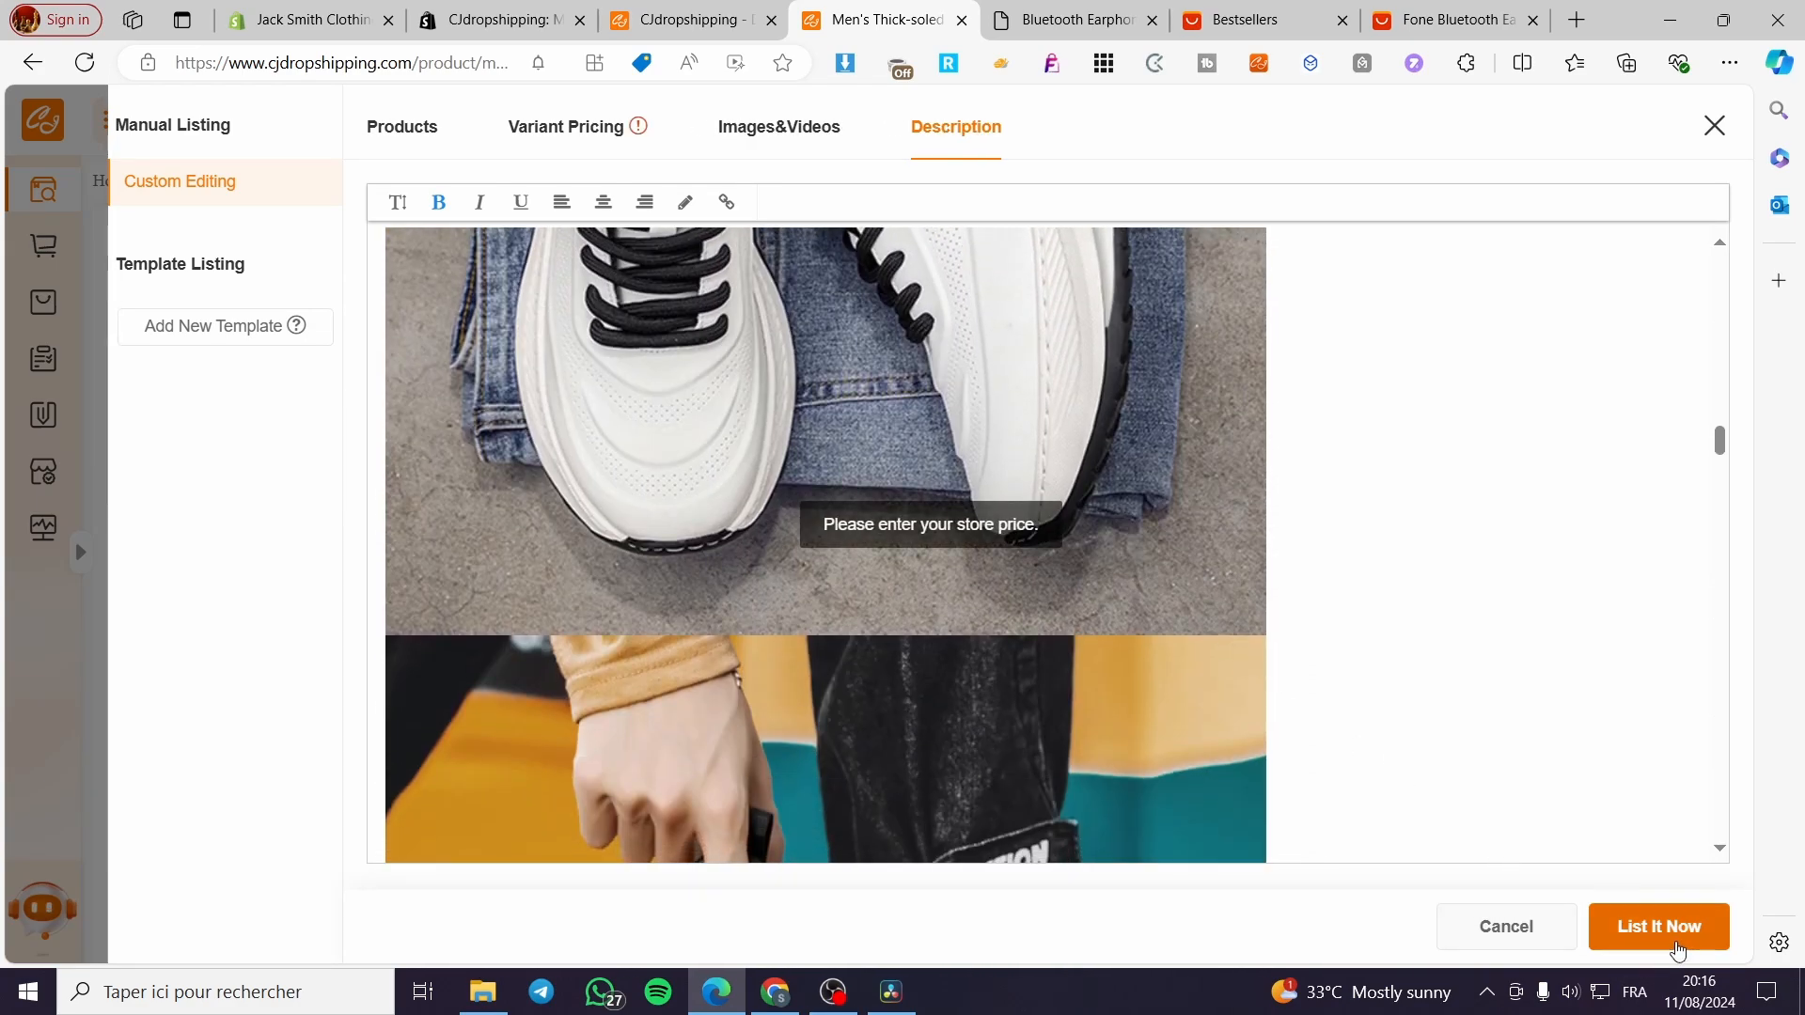
Set the store price of all selected variants to 60 USD with a bulk price change and list the product.
{"action": "left_click", "coordinate": [566, 127]}
{"action": "left_click", "coordinate": [724, 432]}
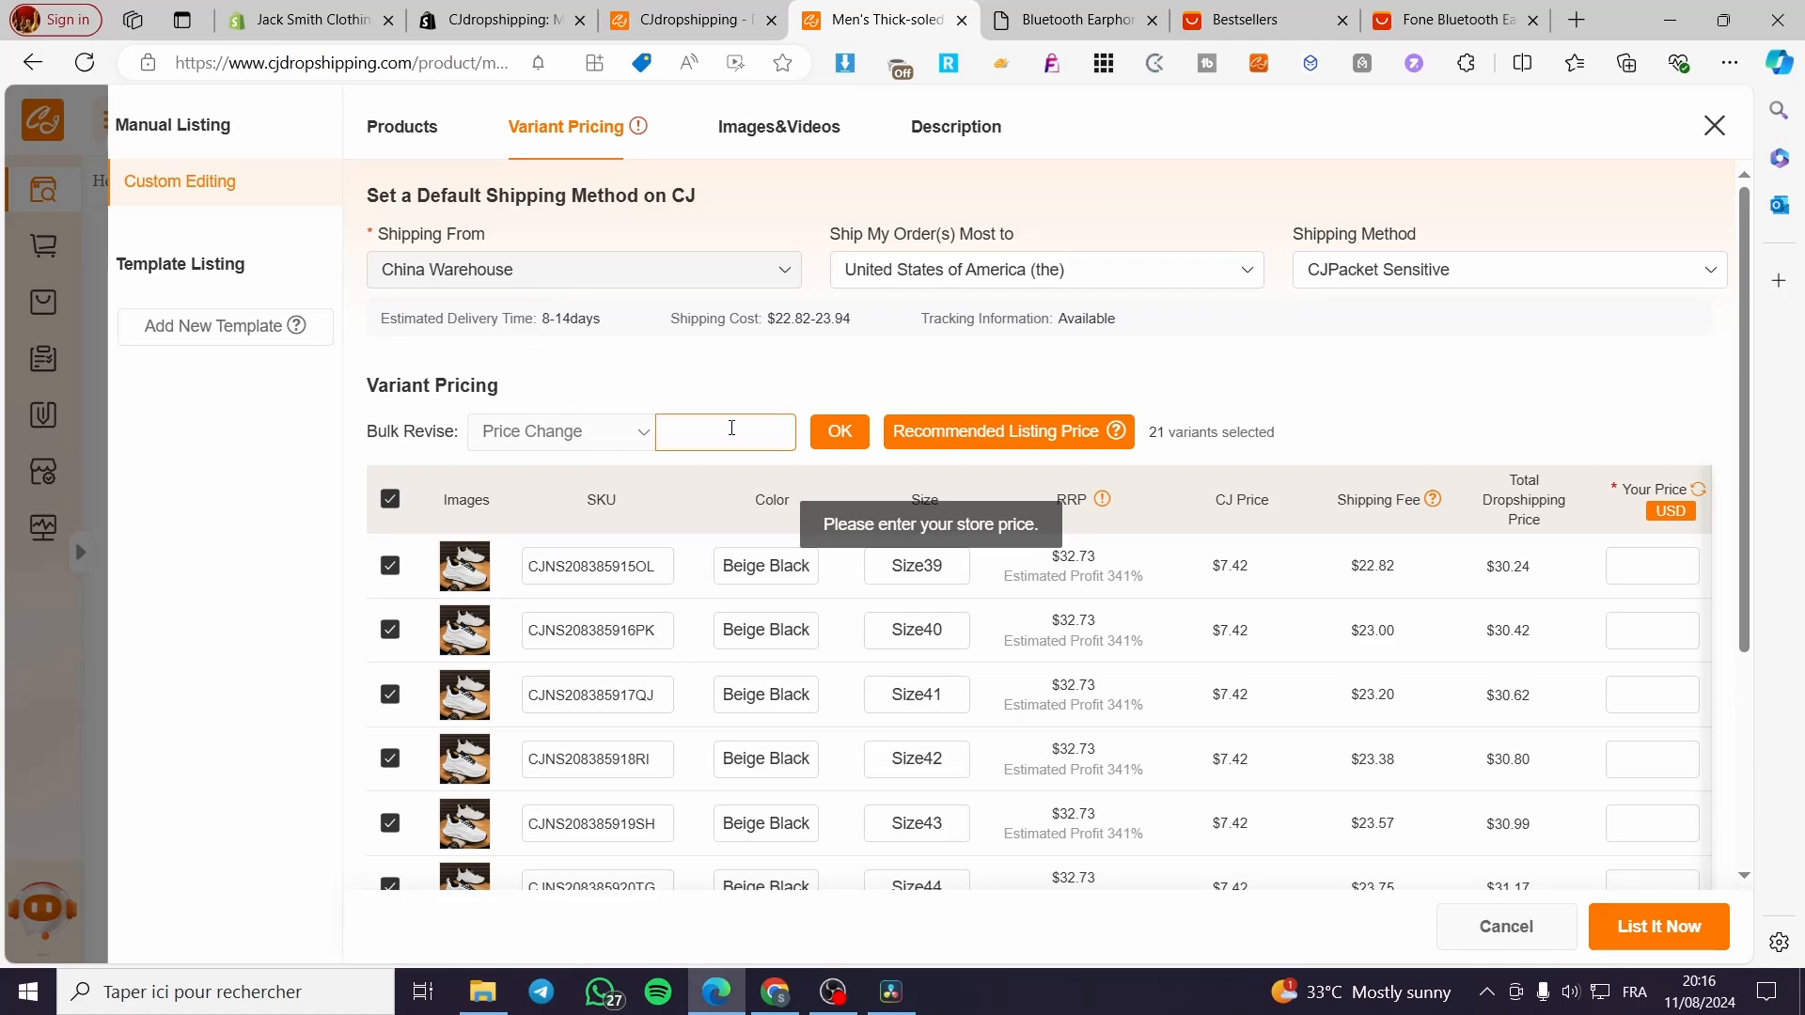
{"action": "left_click", "coordinate": [564, 431]}
{"action": "left_click", "coordinate": [690, 437]}
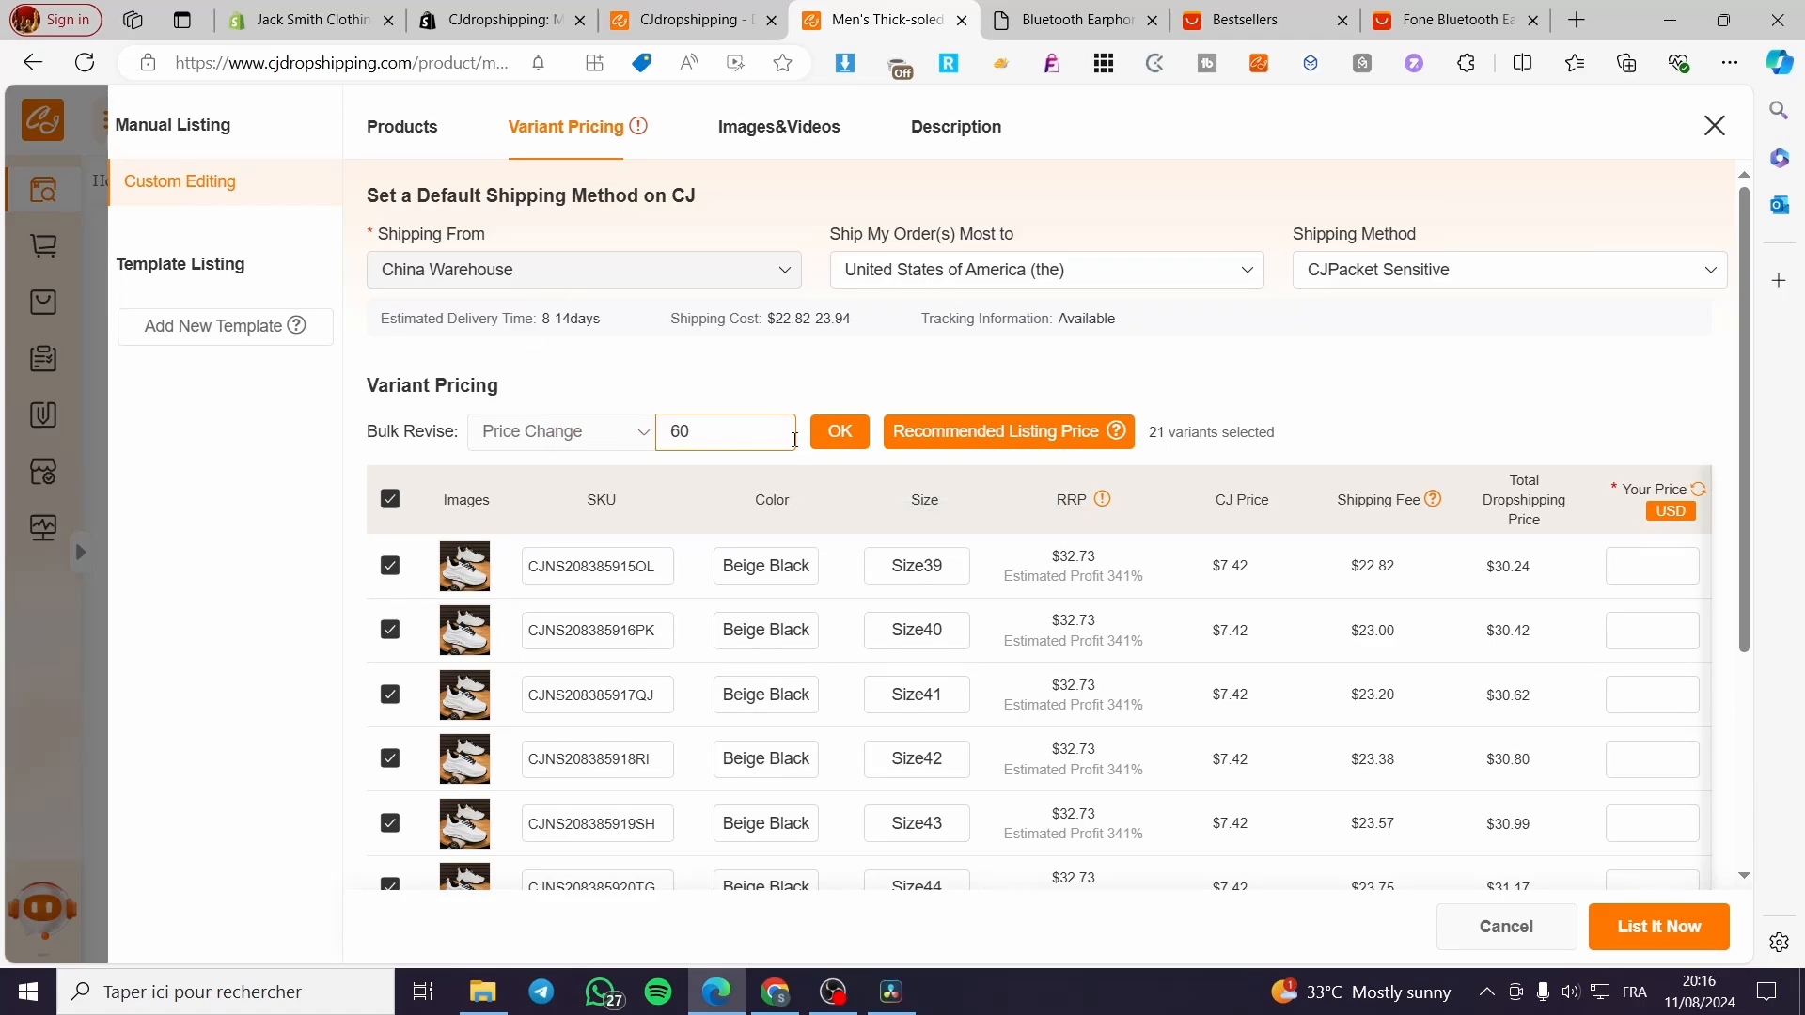
{"action": "left_click", "coordinate": [839, 432]}
{"action": "left_click", "coordinate": [1635, 921]}
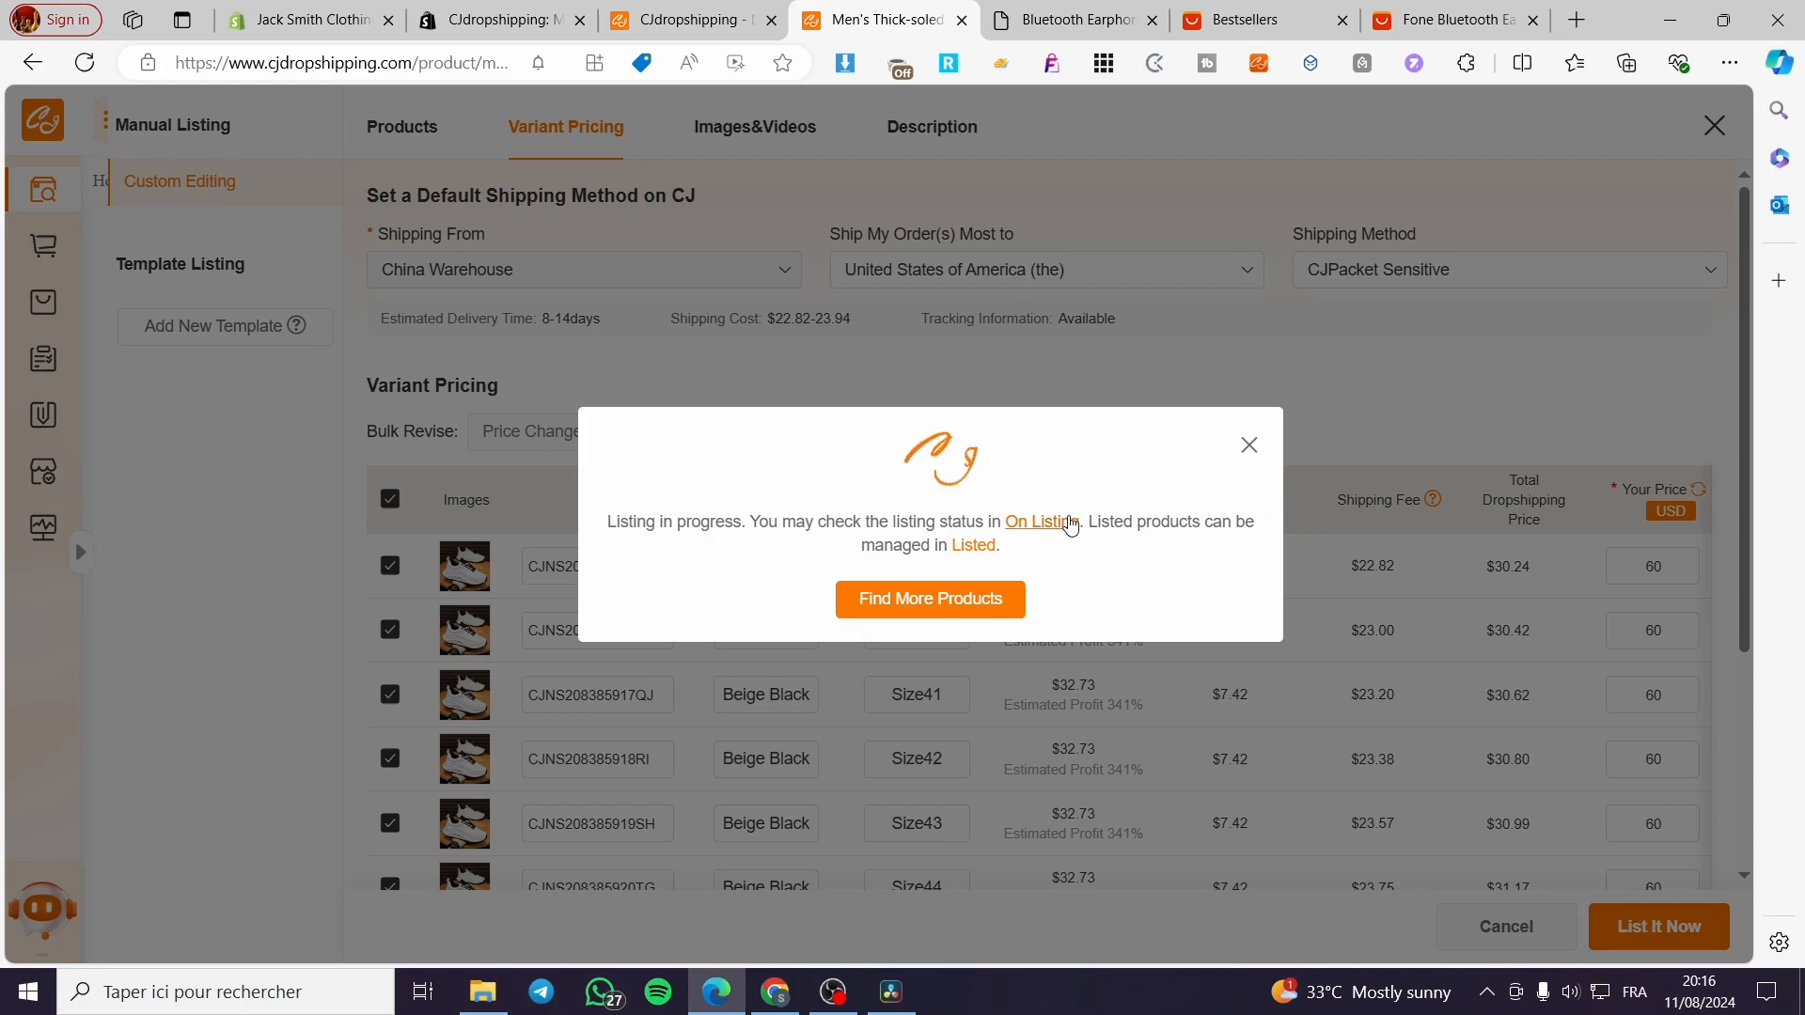
Close the leftover CJdropshipping app store and homepage tabs and return to the Shopify admin home.
{"action": "left_click", "coordinate": [580, 20]}
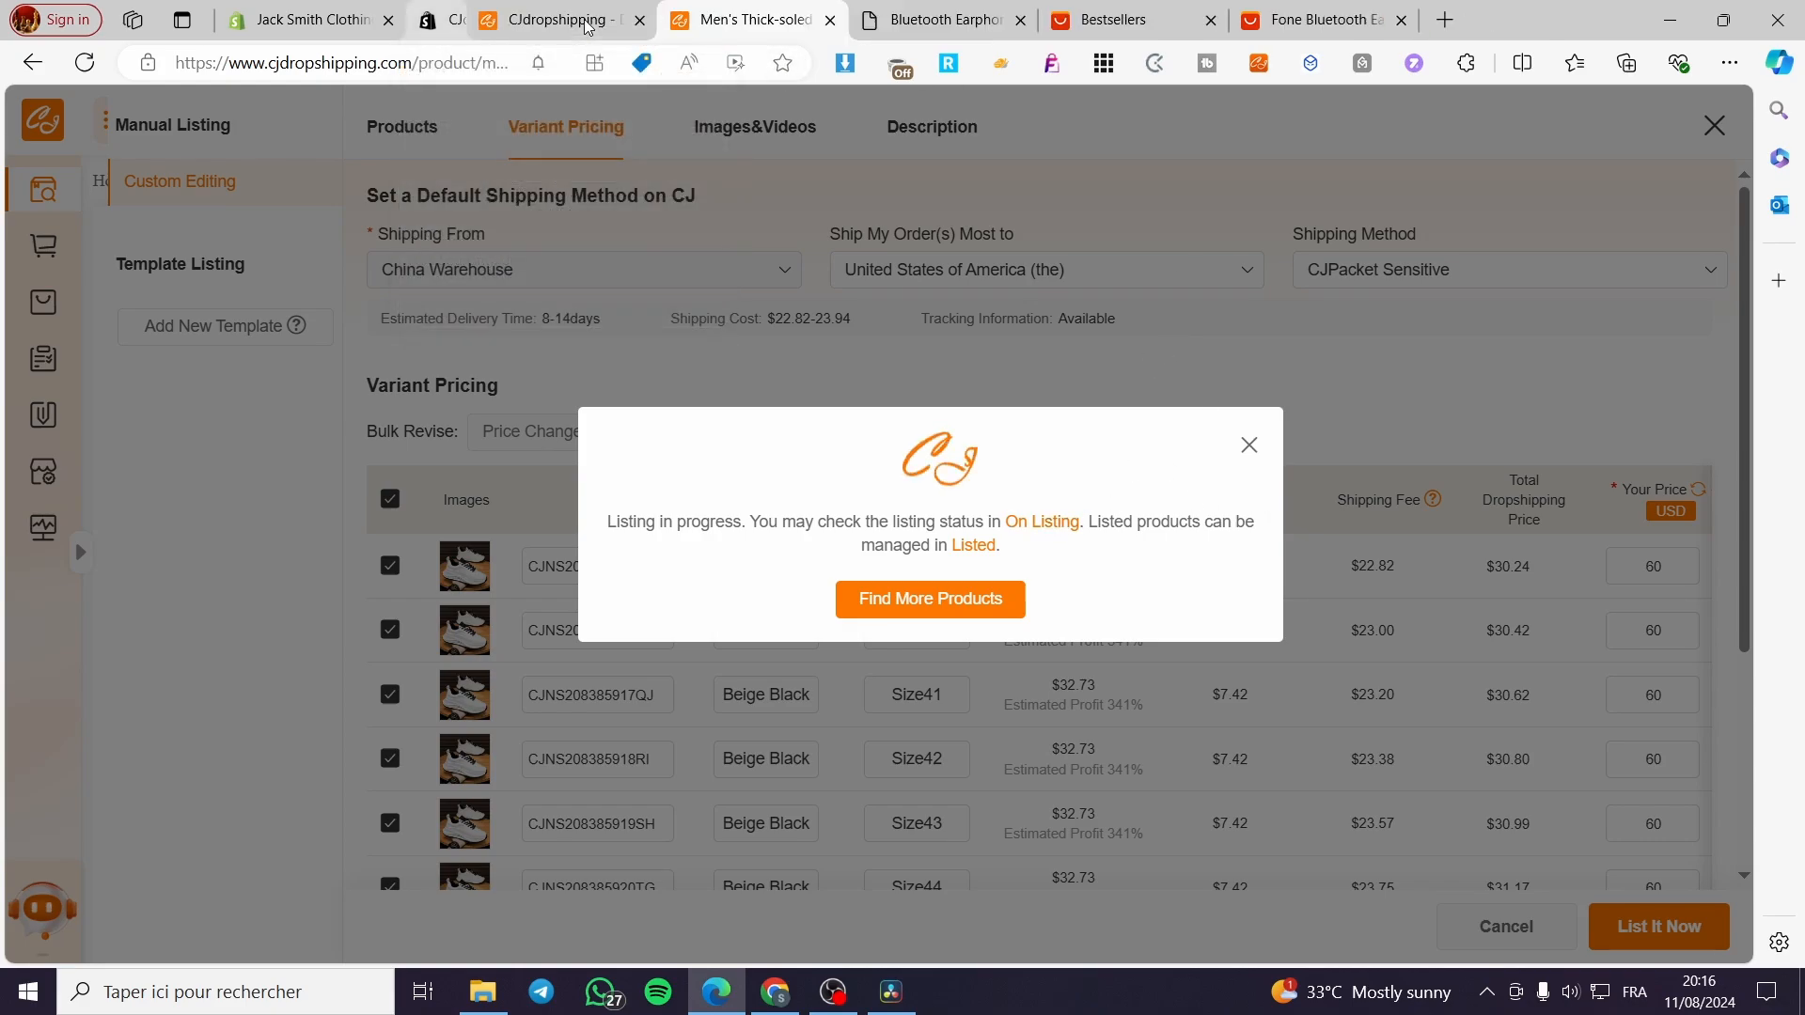
{"action": "left_click", "coordinate": [580, 20]}
{"action": "left_click", "coordinate": [294, 17]}
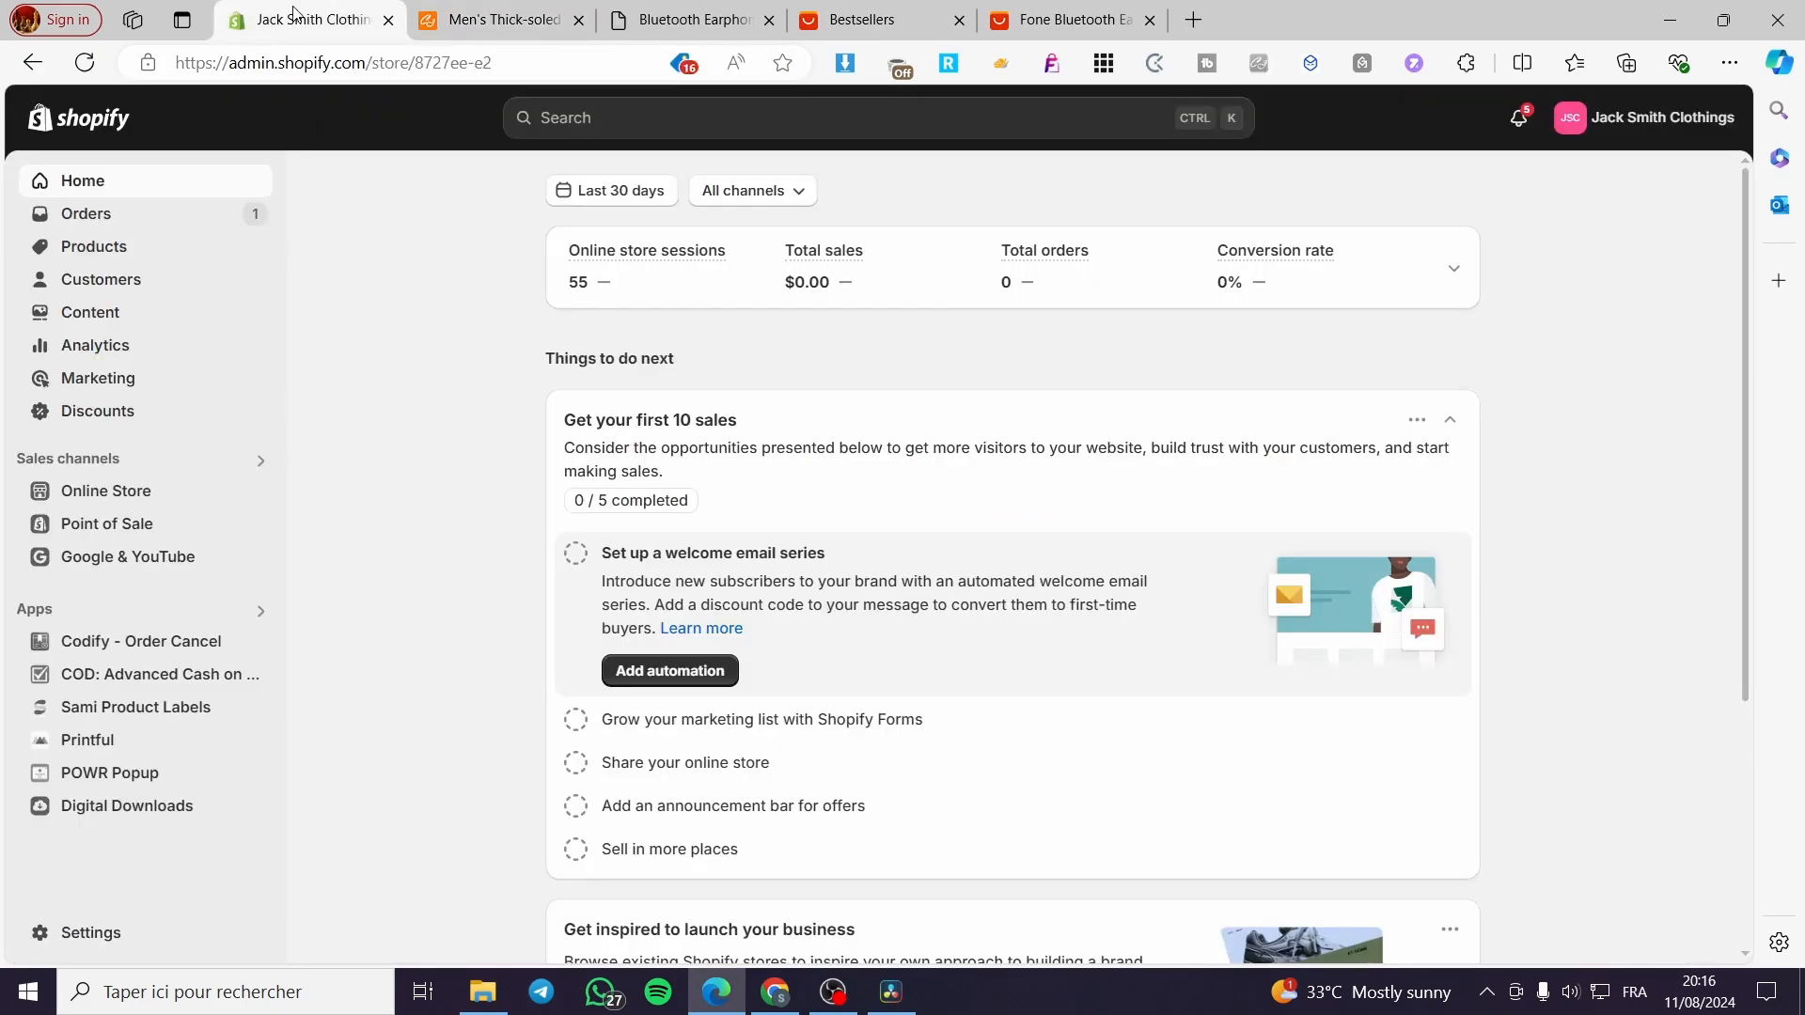
{"action": "left_click", "coordinate": [473, 17]}
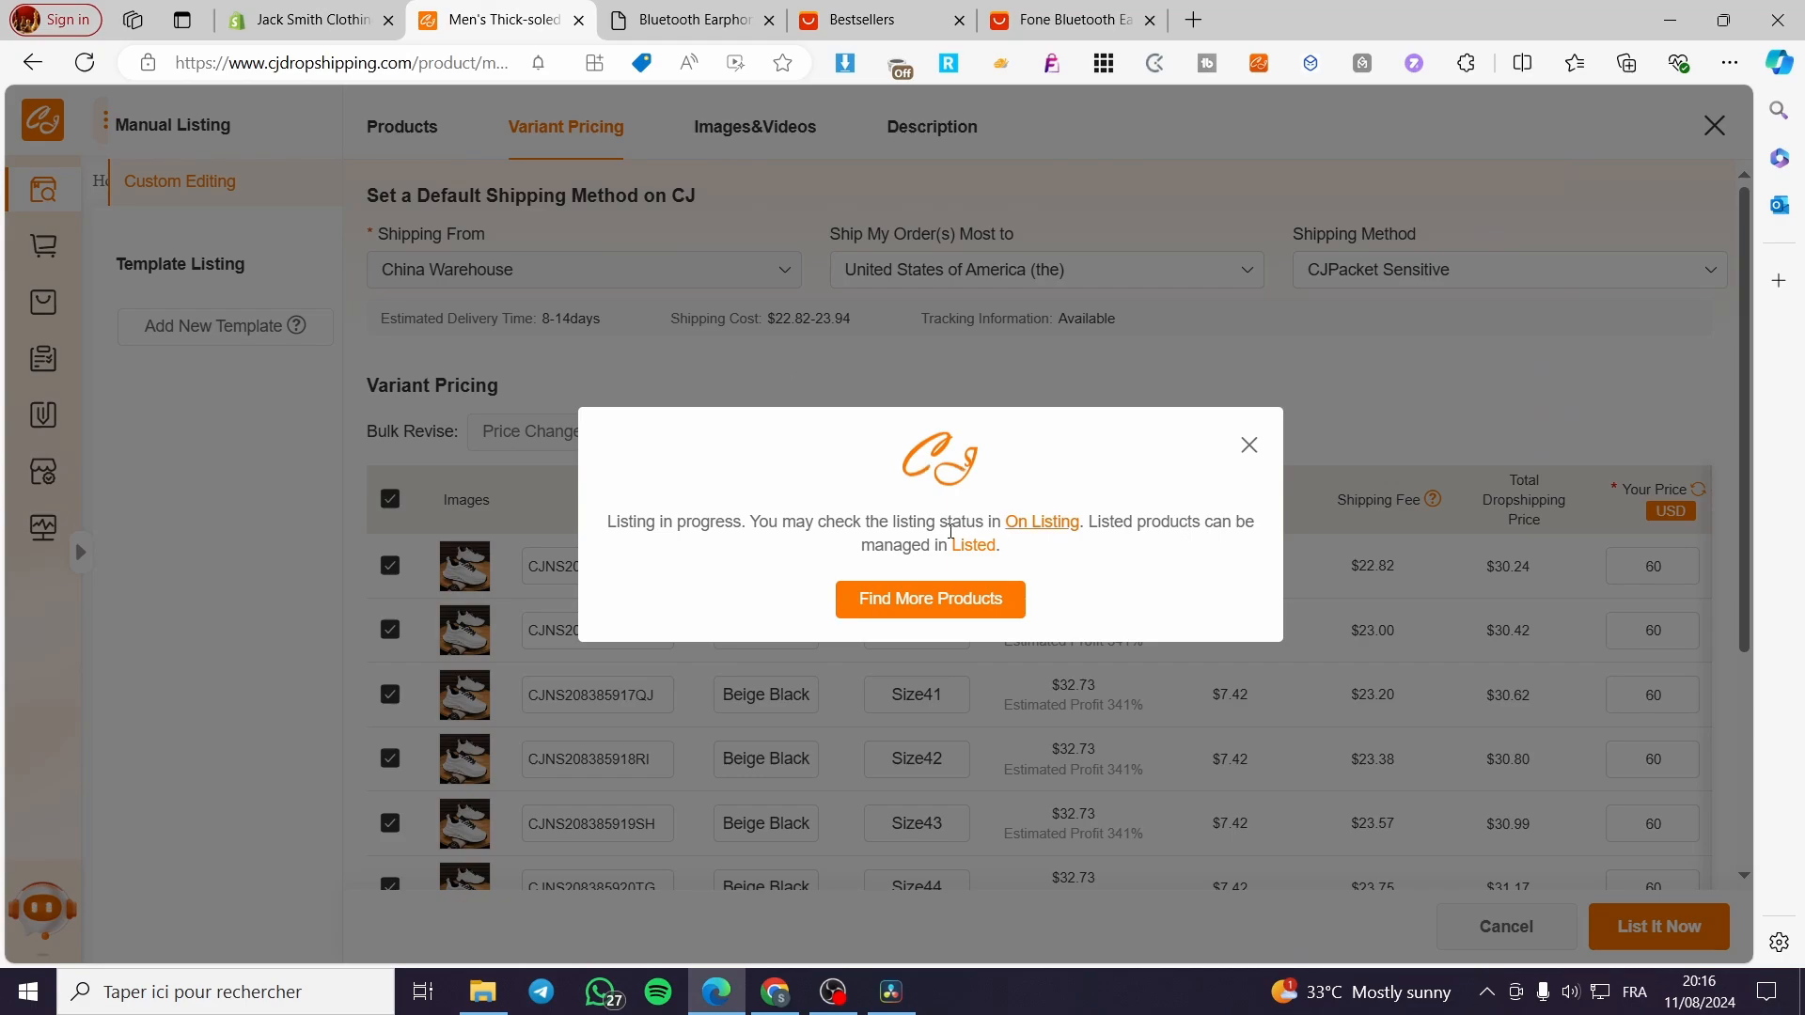
{"action": "left_click", "coordinate": [310, 7]}
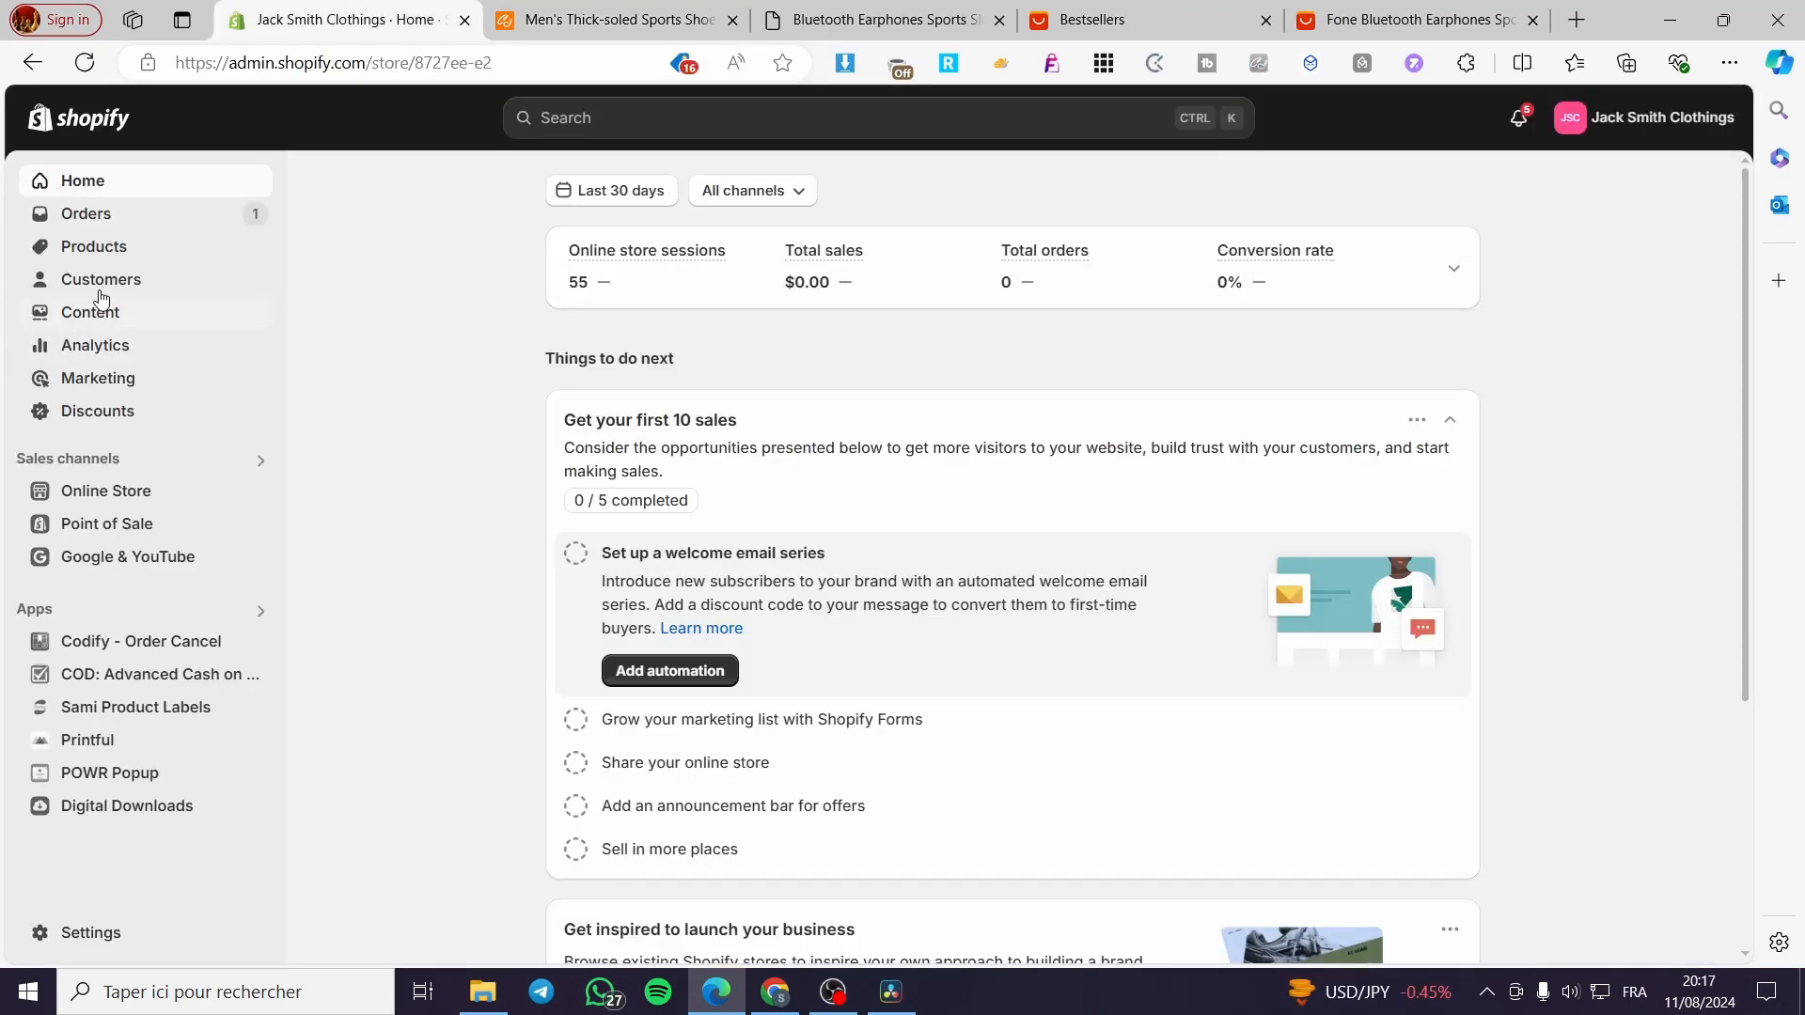
Open Men's Thick-soled Sports Shoes from the store's product list and review its imported description.
{"action": "left_click", "coordinate": [94, 249]}
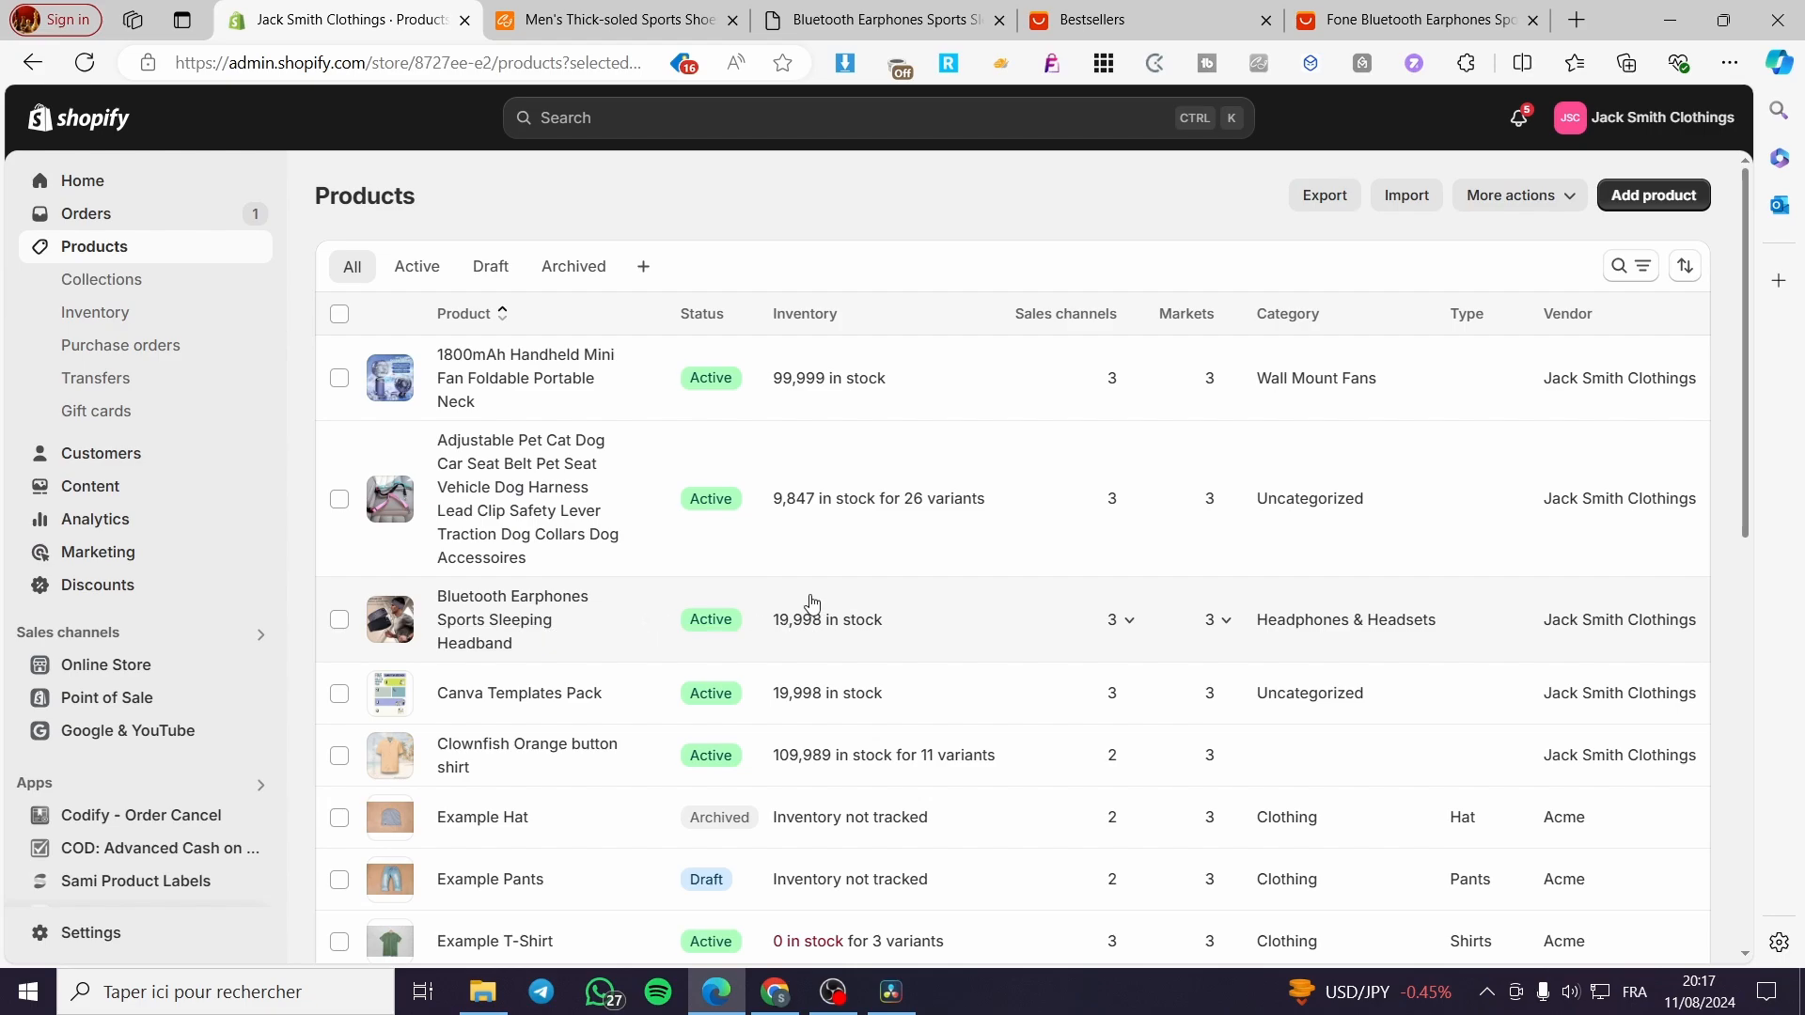
{"action": "scroll", "coordinate": [813, 602], "scroll_direction": "down", "scroll_amount": 5}
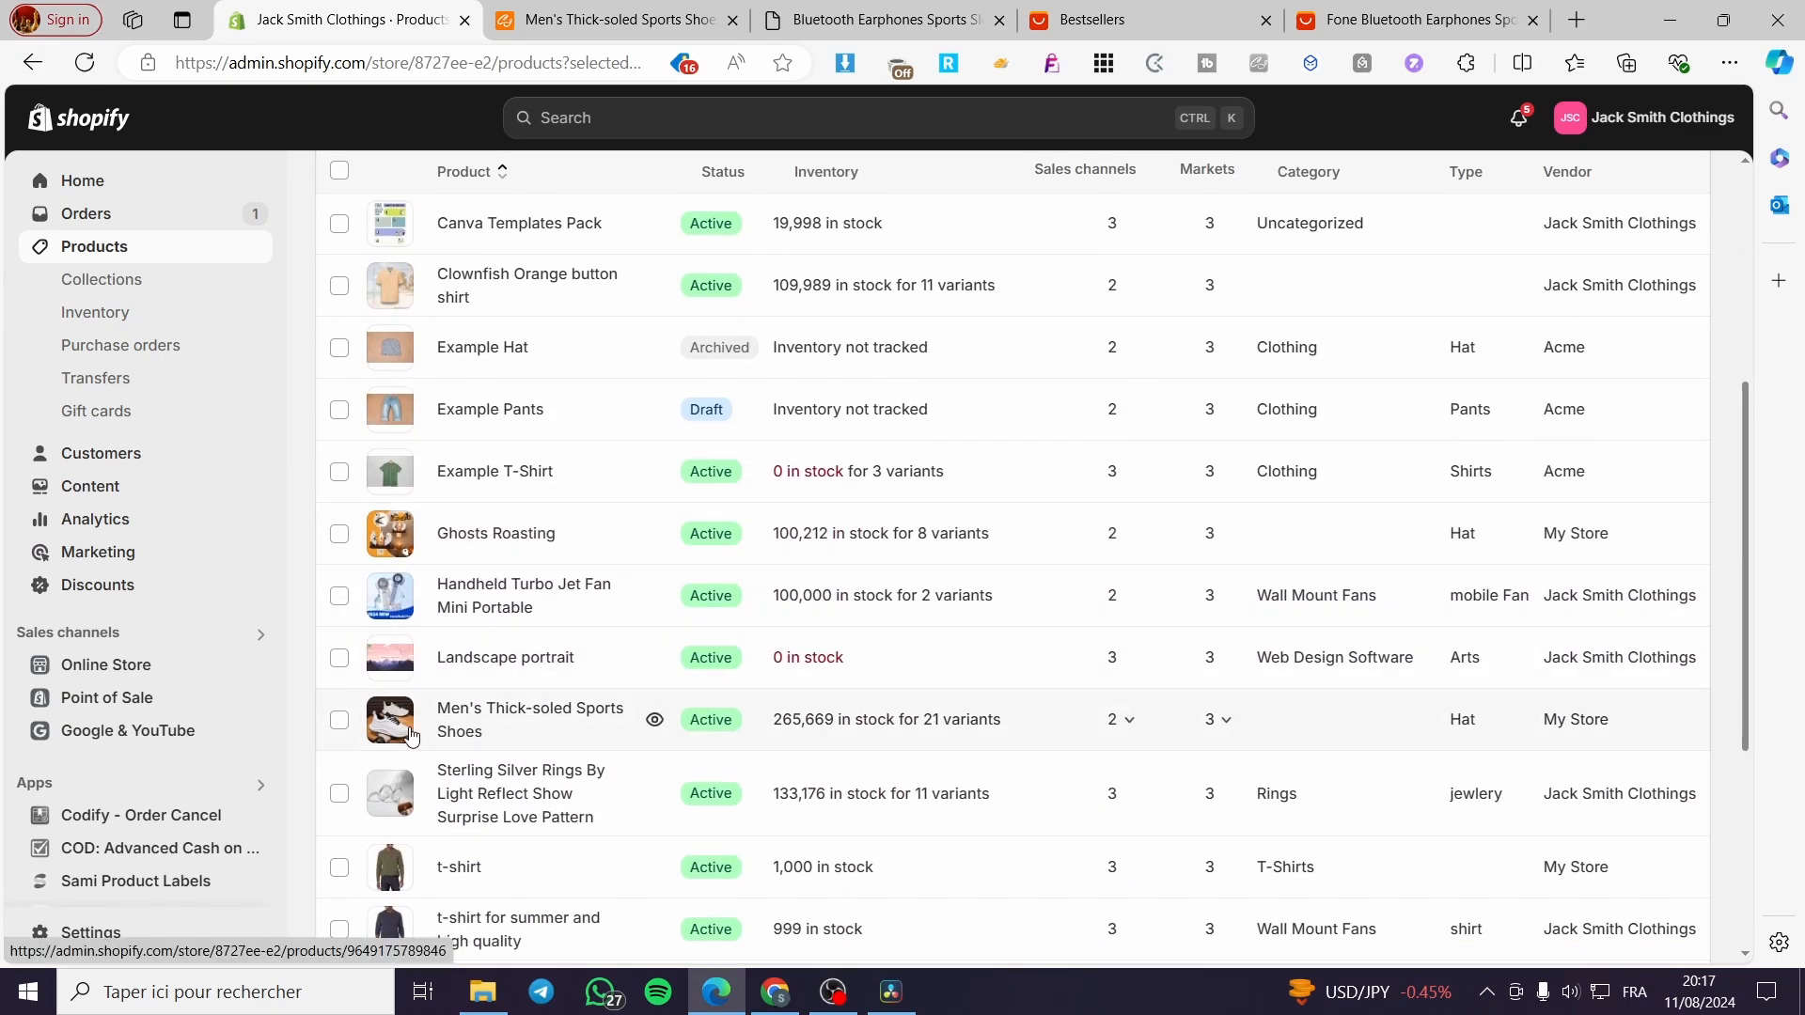
{"action": "left_click", "coordinate": [518, 713]}
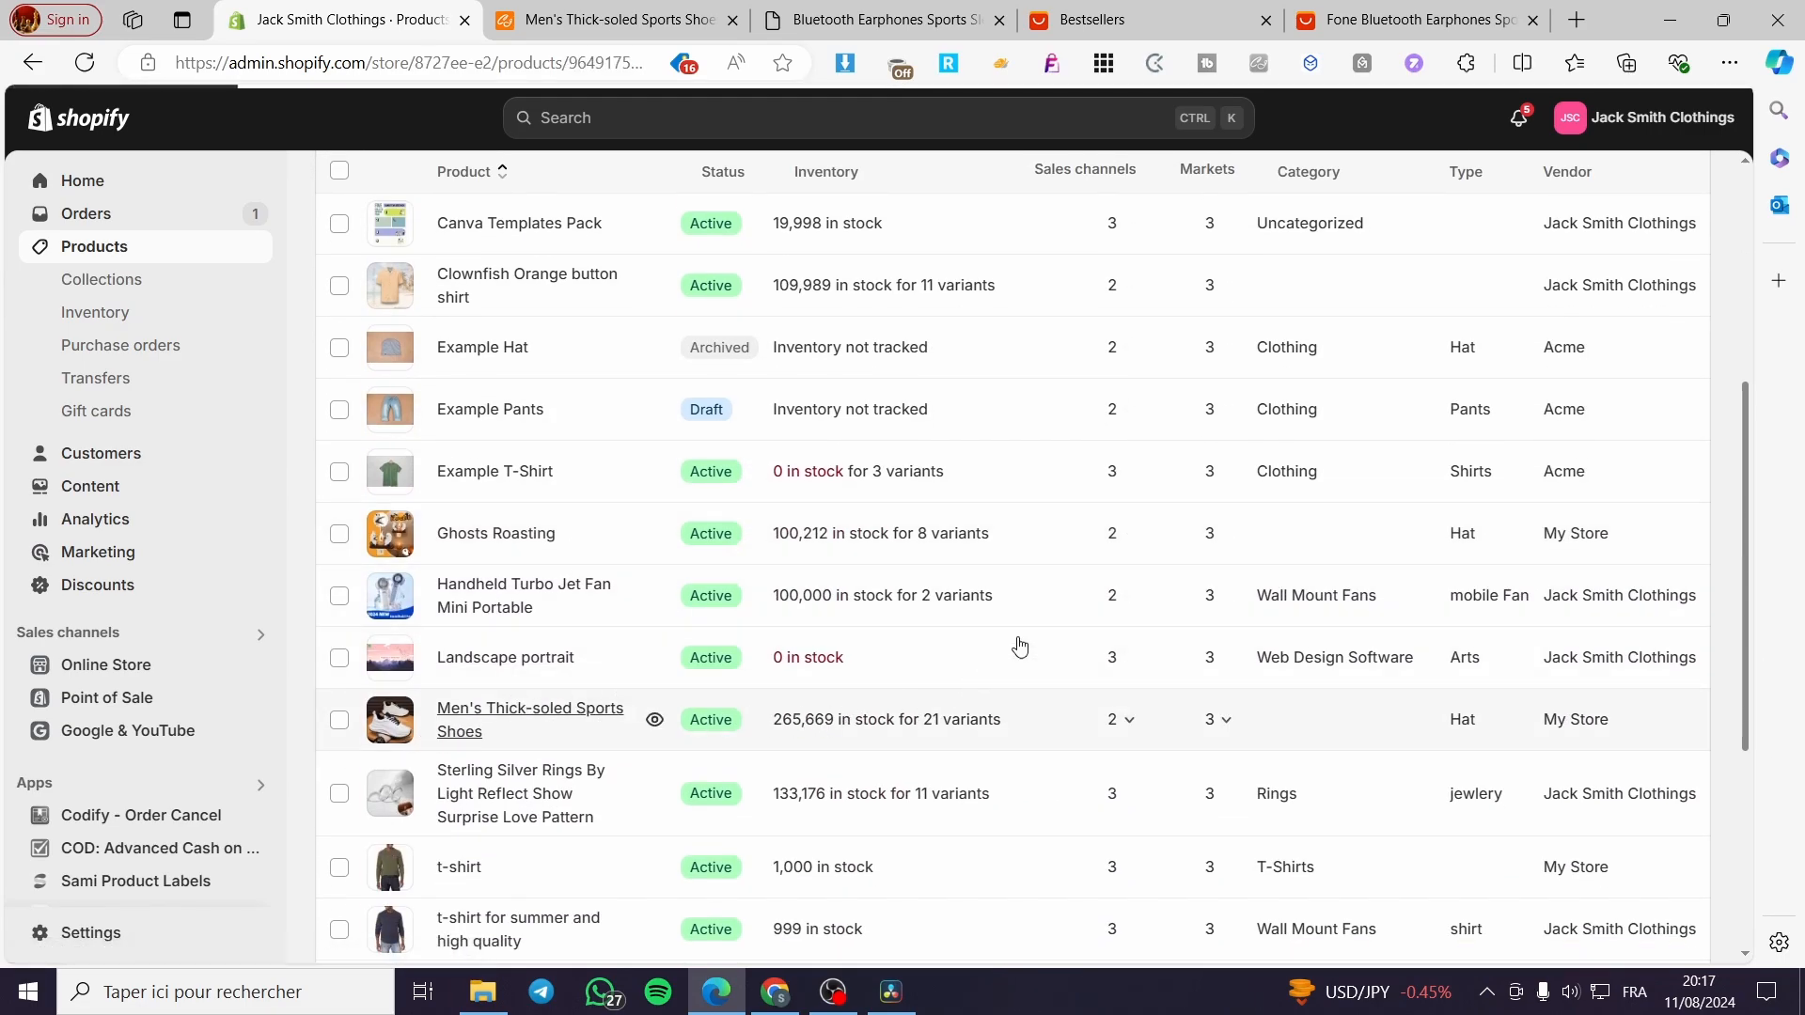
{"action": "scroll", "coordinate": [833, 529], "scroll_direction": "down", "scroll_amount": 3}
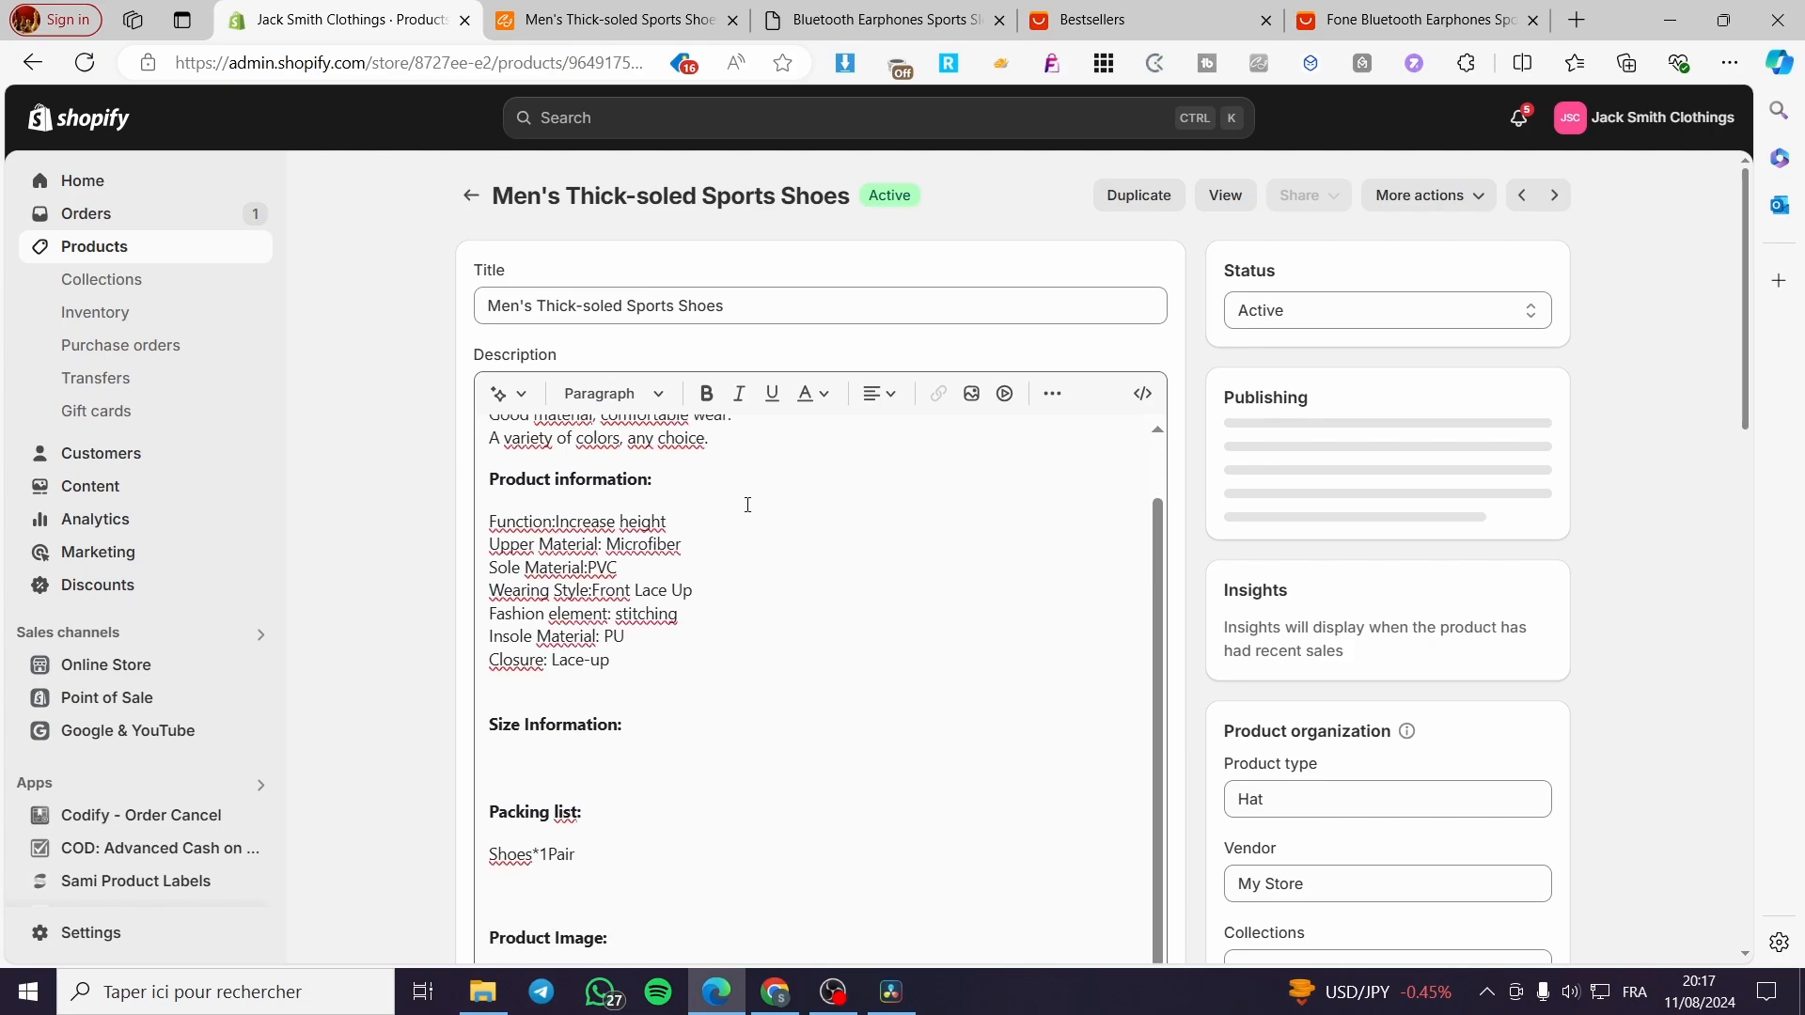
{"action": "scroll", "coordinate": [804, 664], "scroll_direction": "down", "scroll_amount": 10}
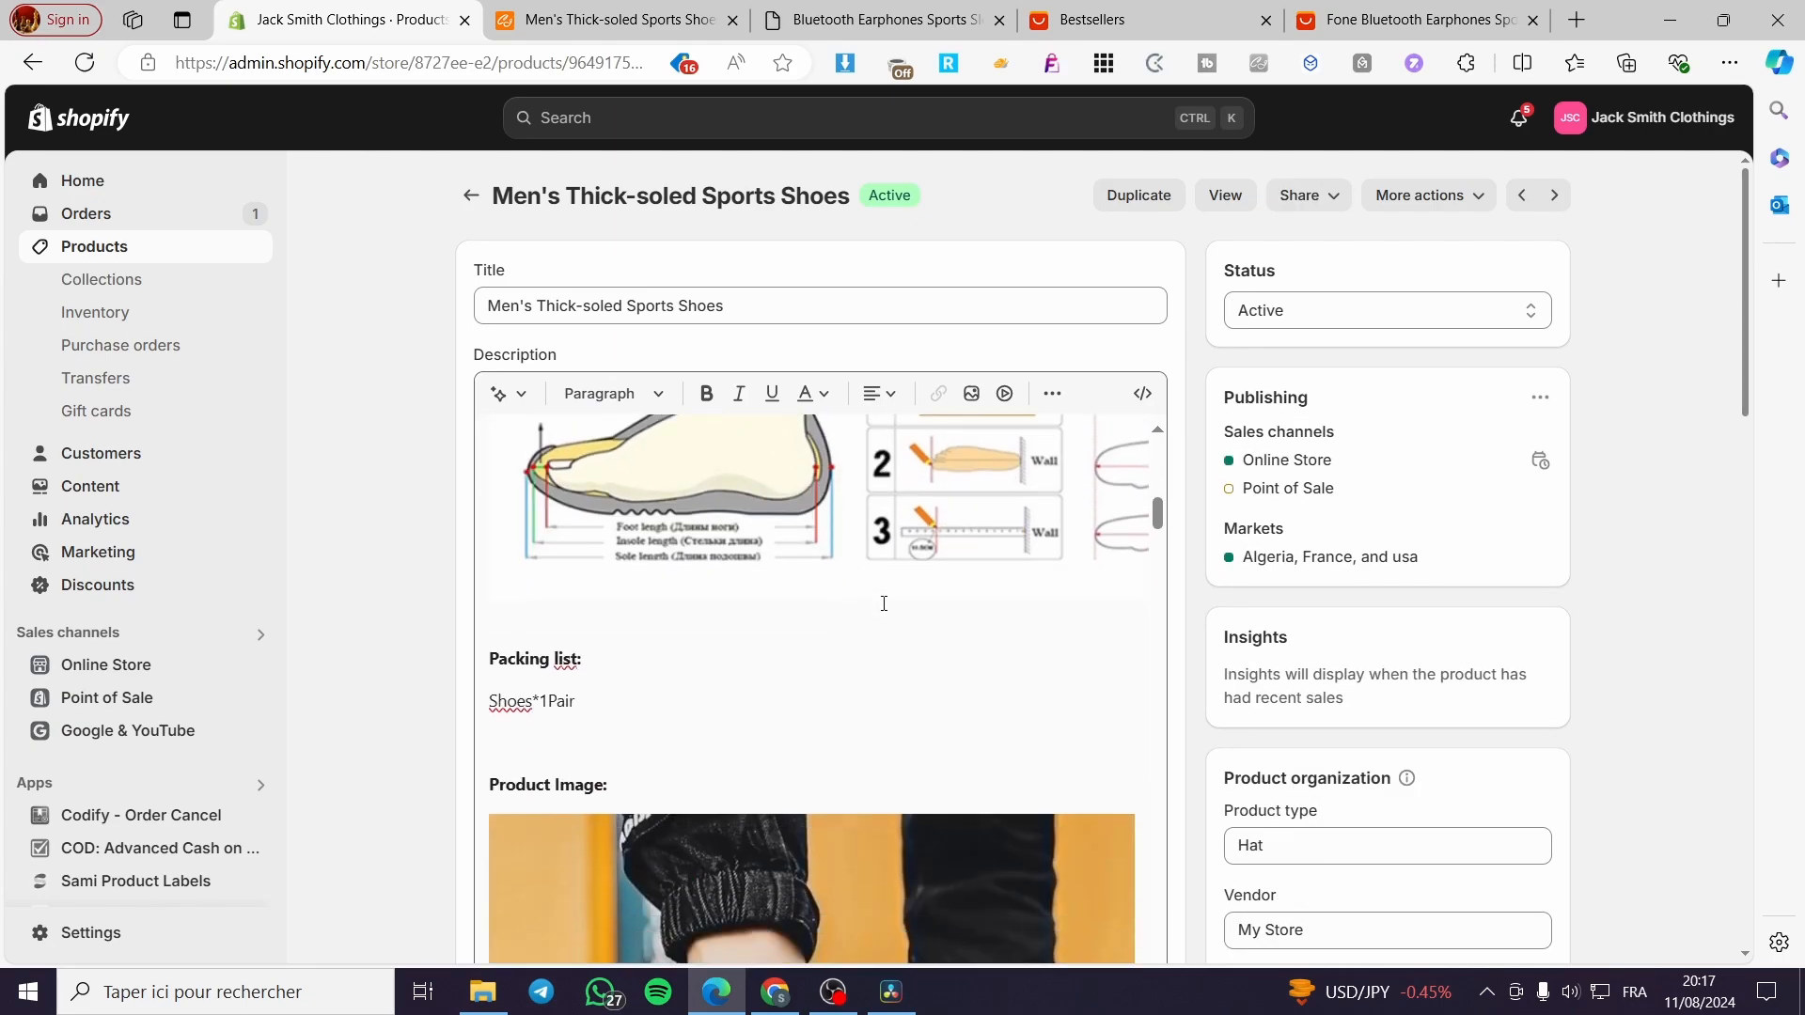
{"action": "scroll", "coordinate": [703, 574], "scroll_direction": "up", "scroll_amount": 5}
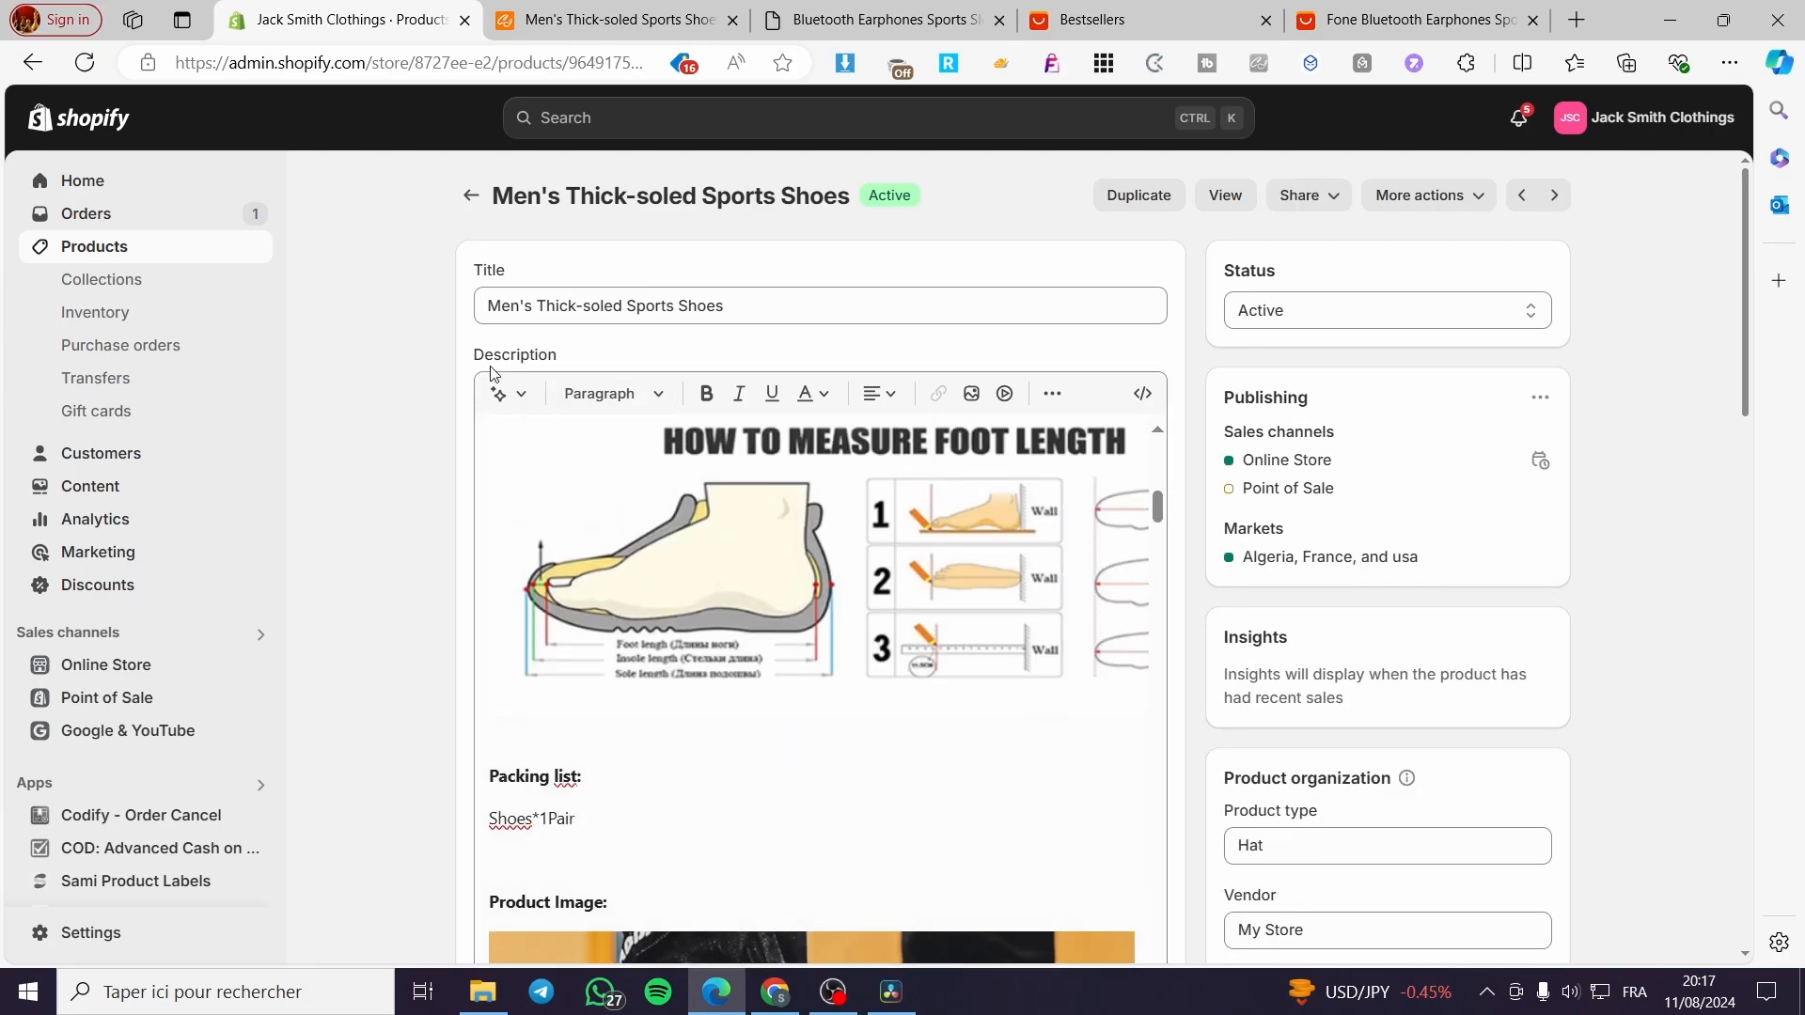
{"action": "scroll", "coordinate": [747, 604], "scroll_direction": "down", "scroll_amount": 5}
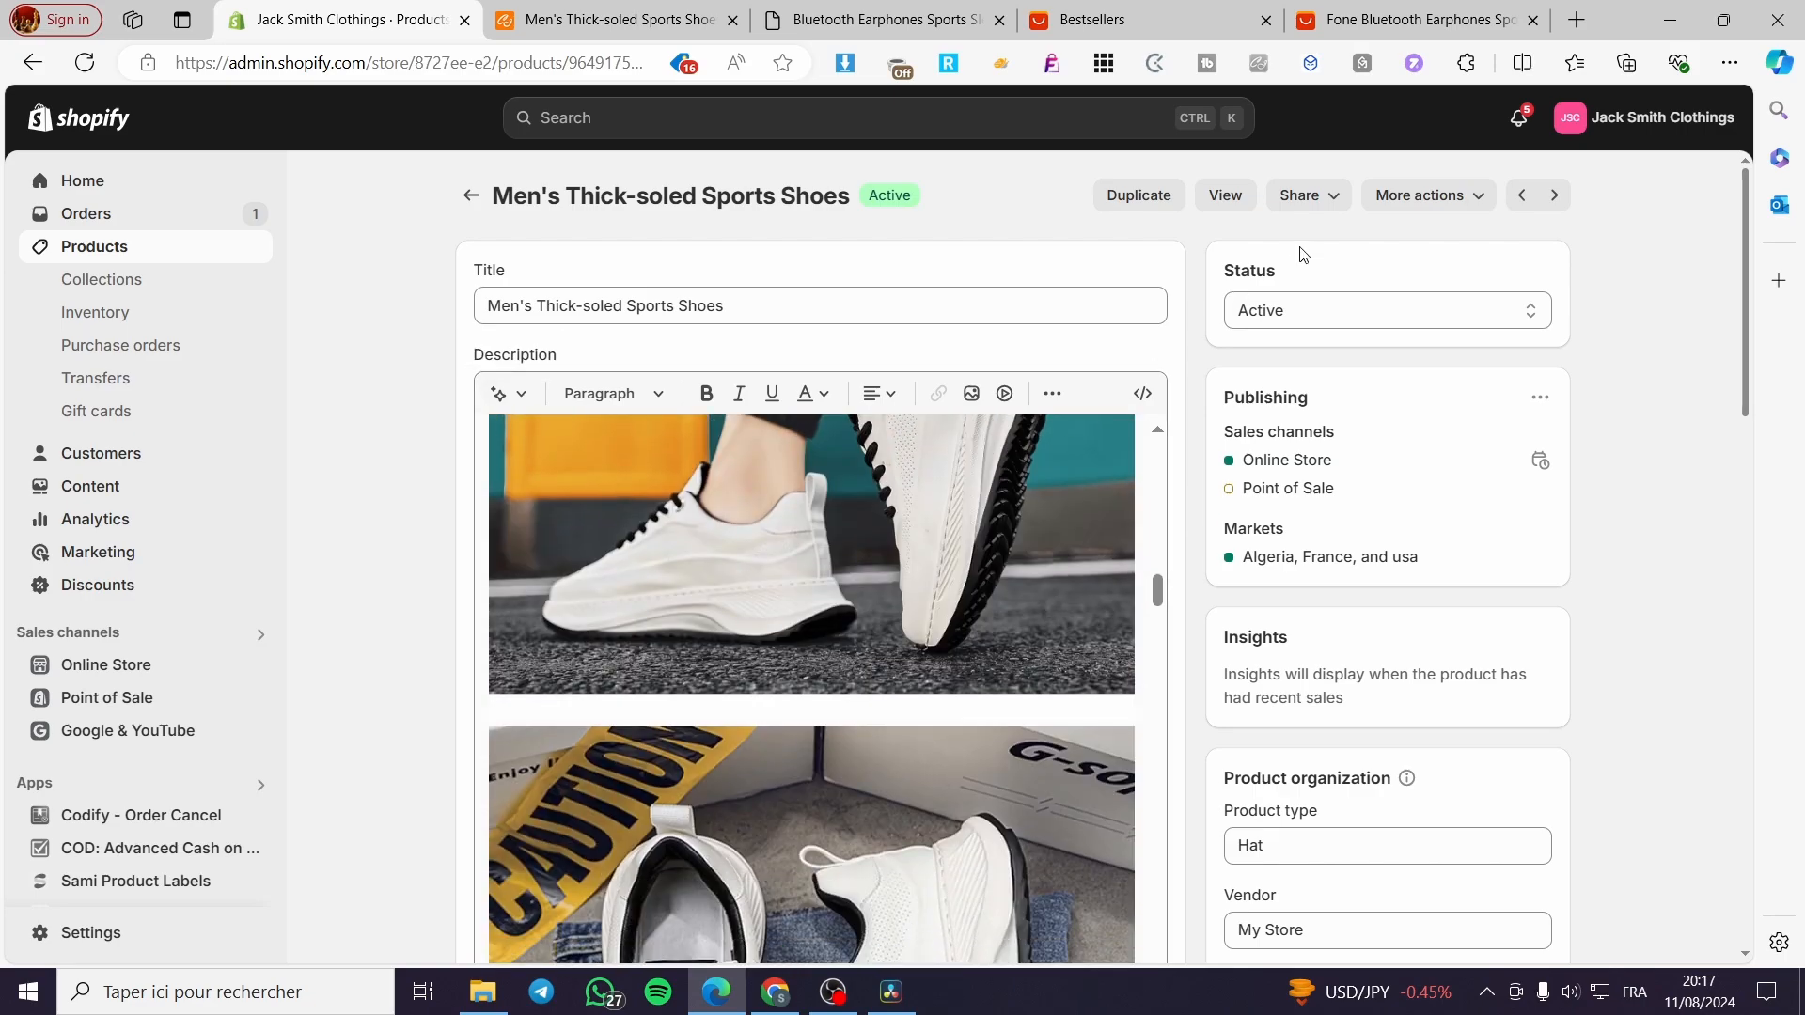
View the Men's Thick-soled Sports Shoes in the online store and look through its product page.
{"action": "left_click", "coordinate": [1225, 194]}
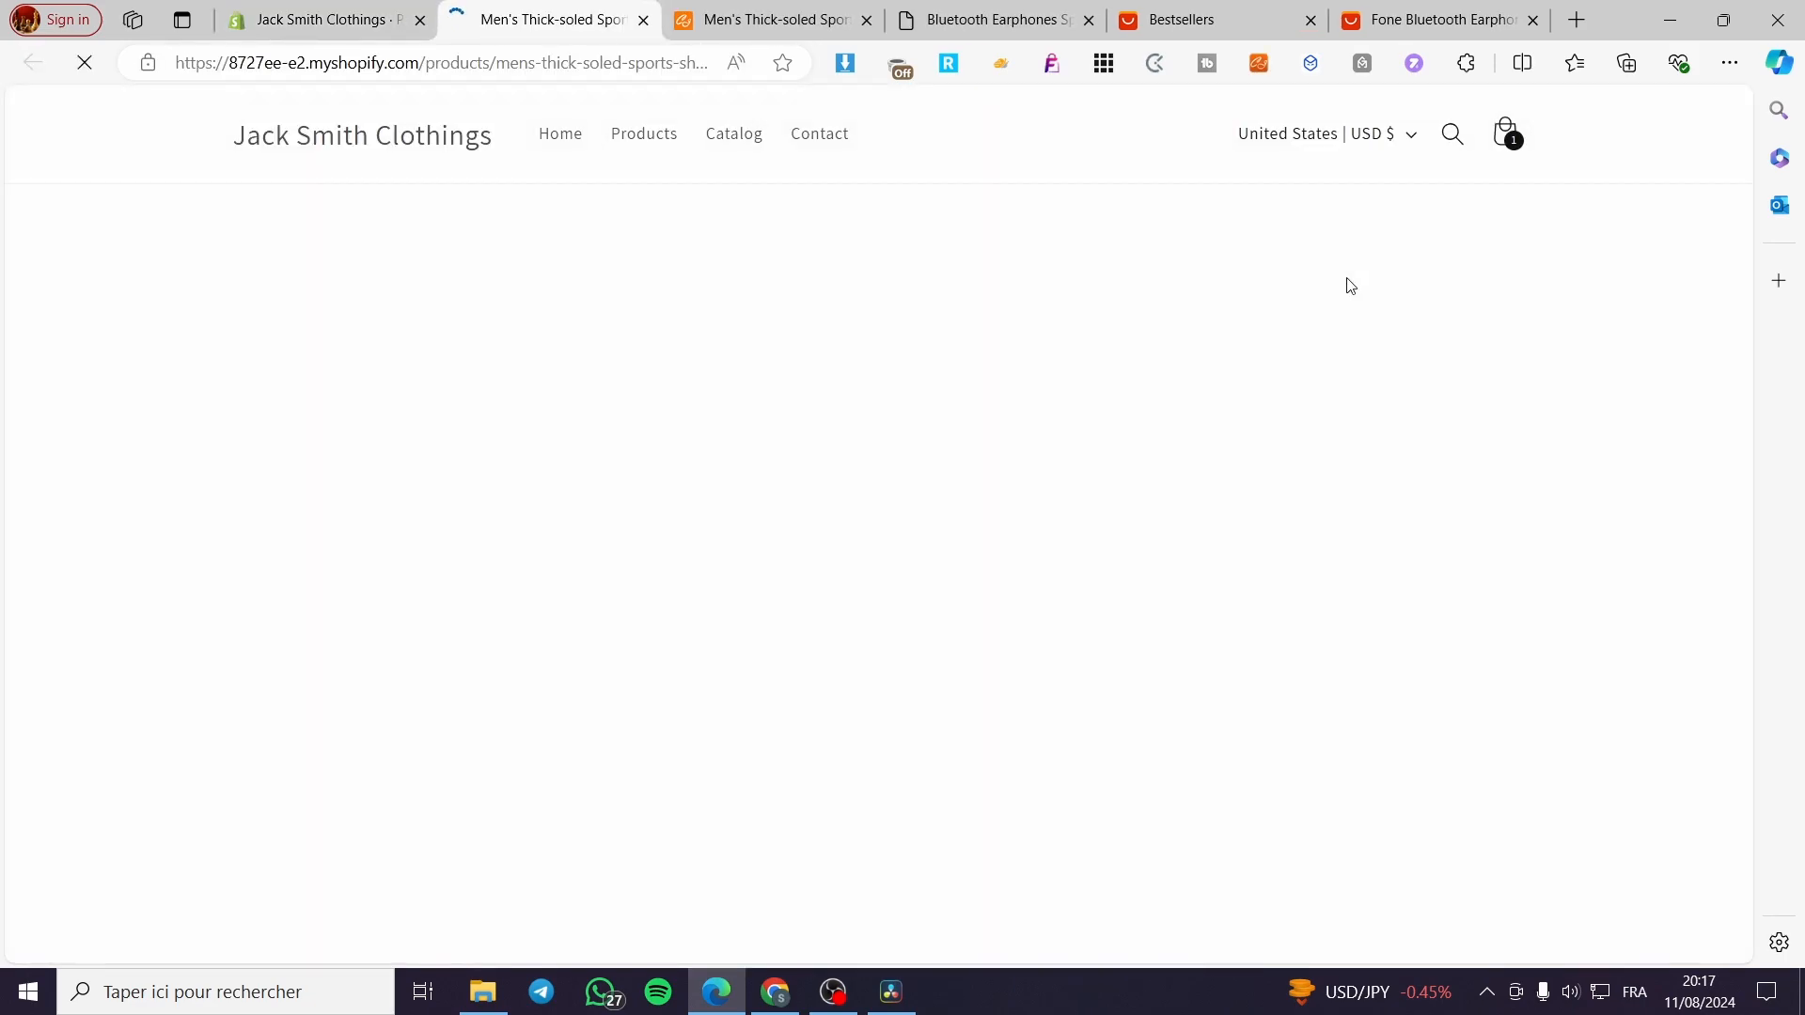
{"action": "scroll", "coordinate": [1495, 611], "scroll_direction": "down", "scroll_amount": 5}
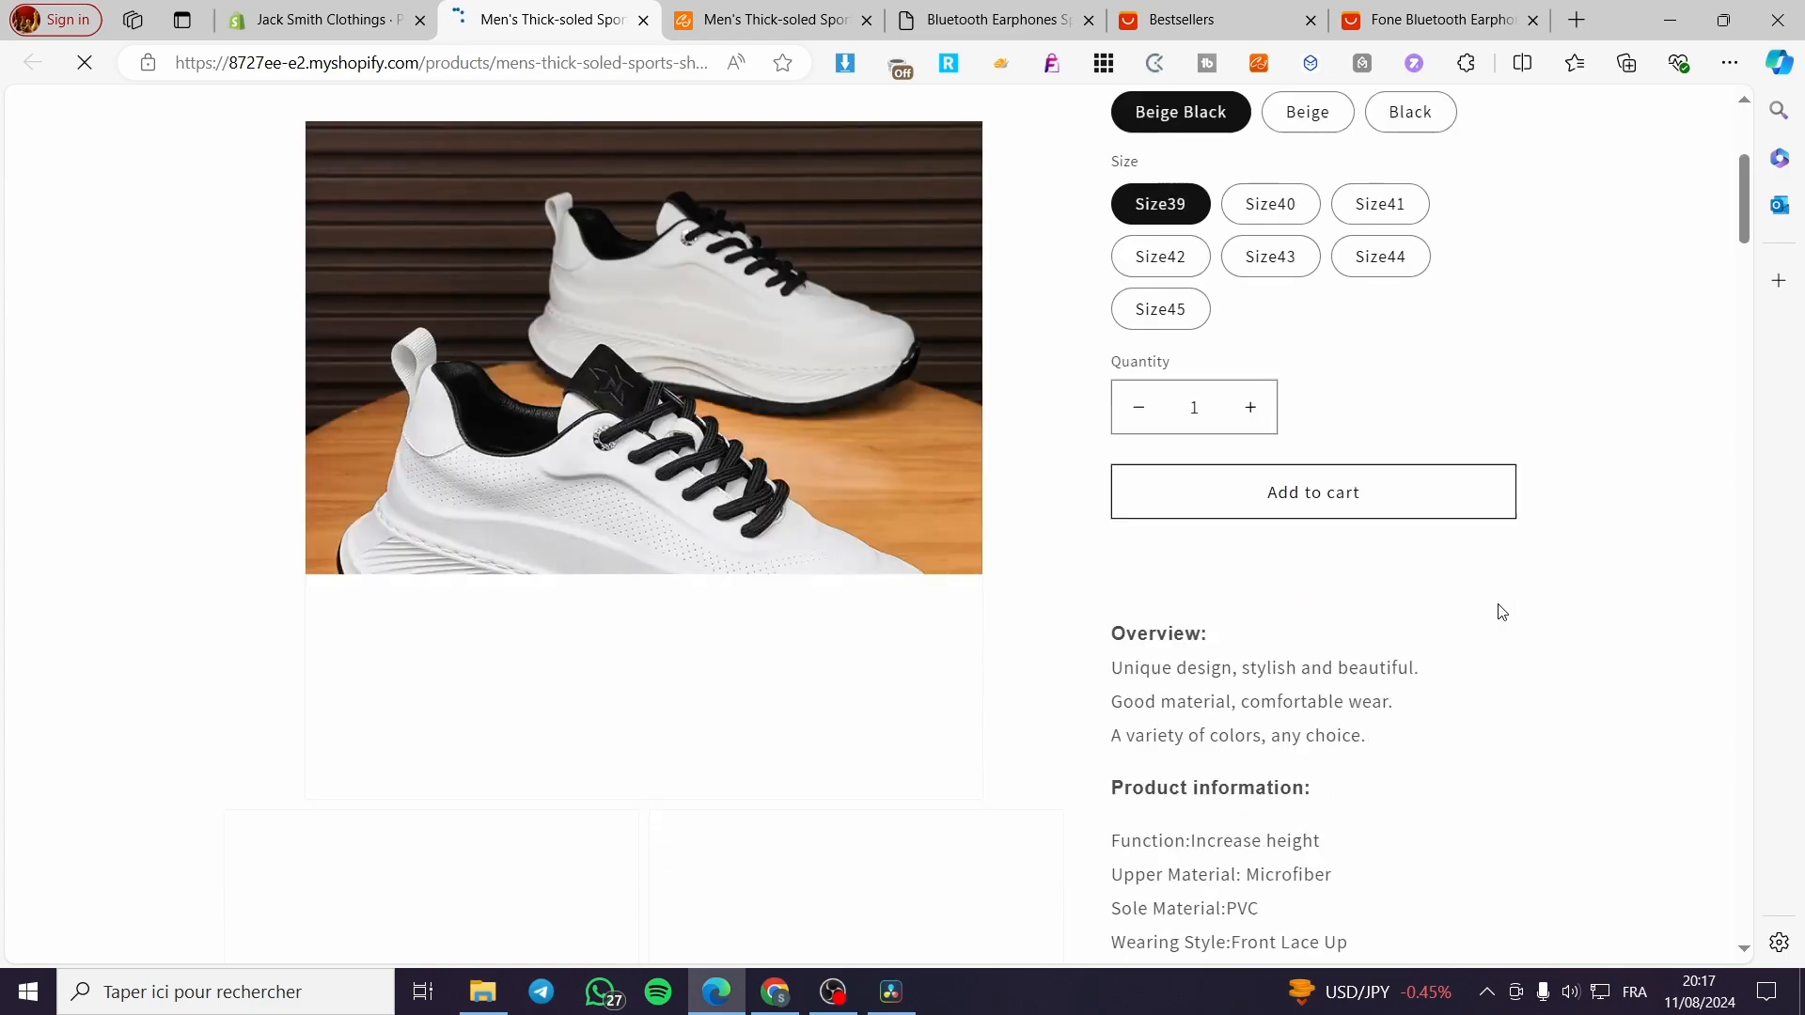
{"action": "scroll", "coordinate": [1504, 611], "scroll_direction": "down", "scroll_amount": 10}
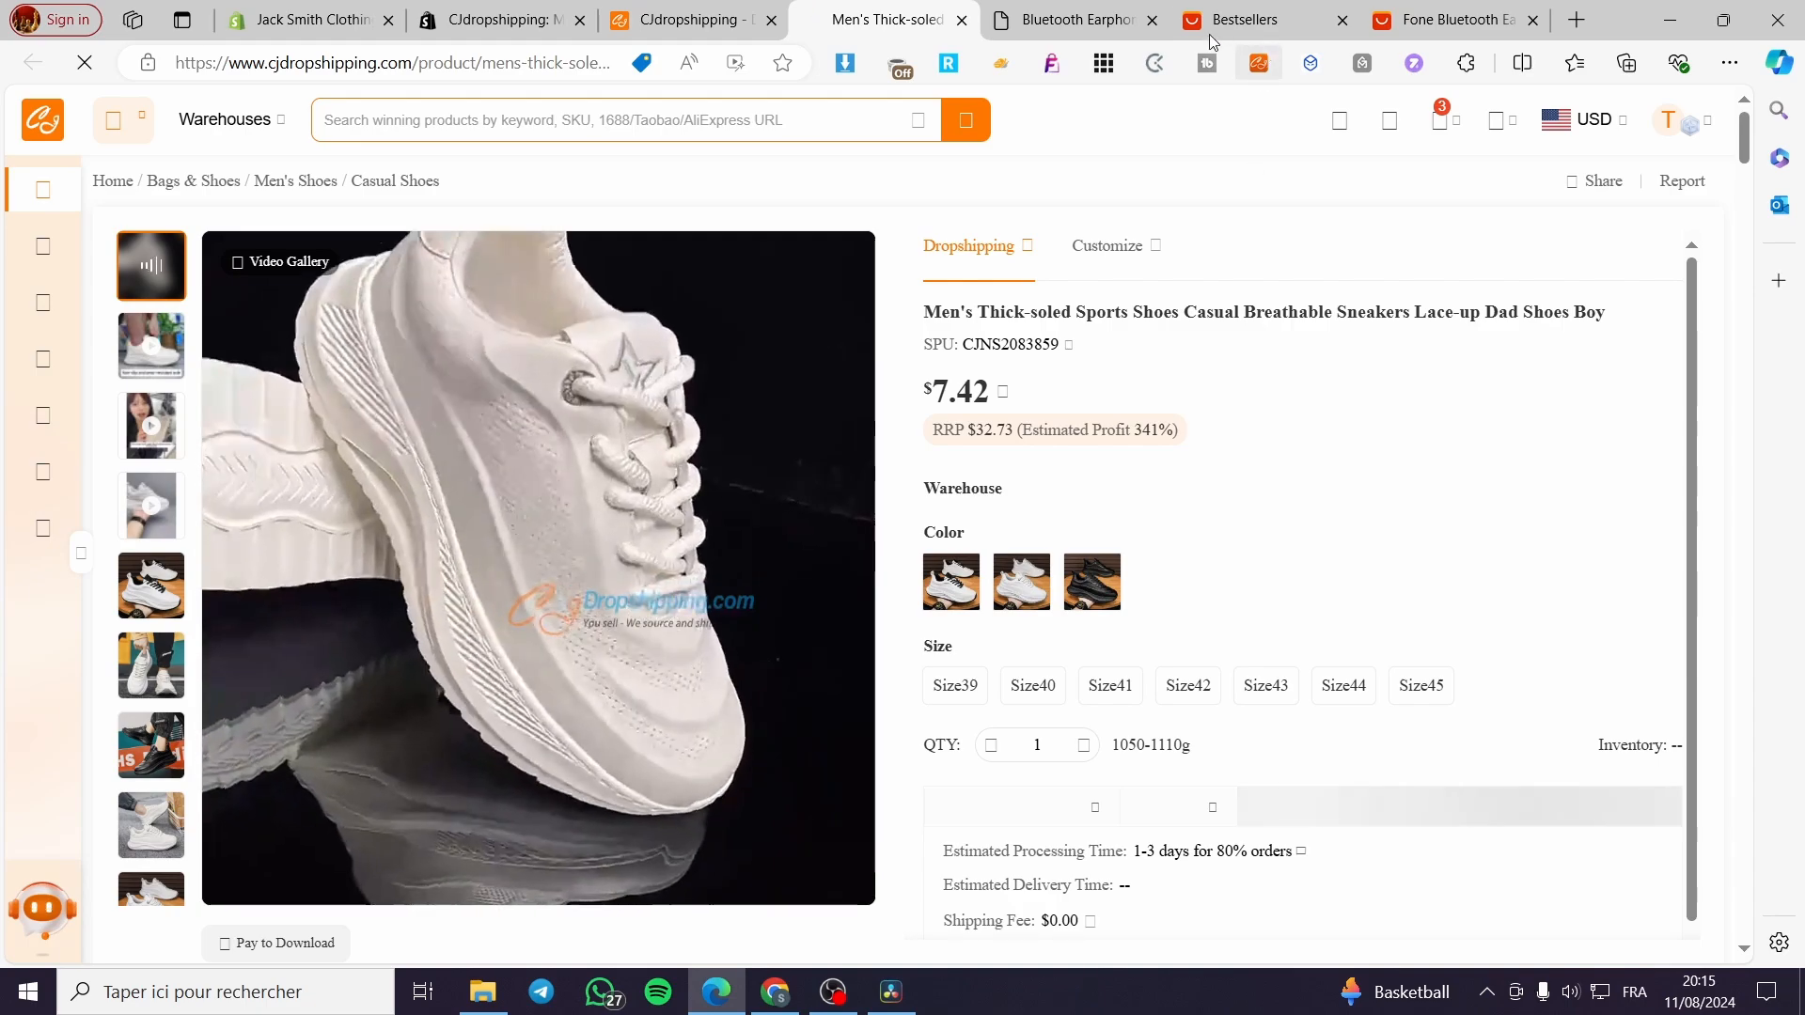
{"action": "scroll", "coordinate": [1321, 535], "scroll_direction": "down", "scroll_amount": 2}
{"action": "left_click", "coordinate": [1325, 535]}
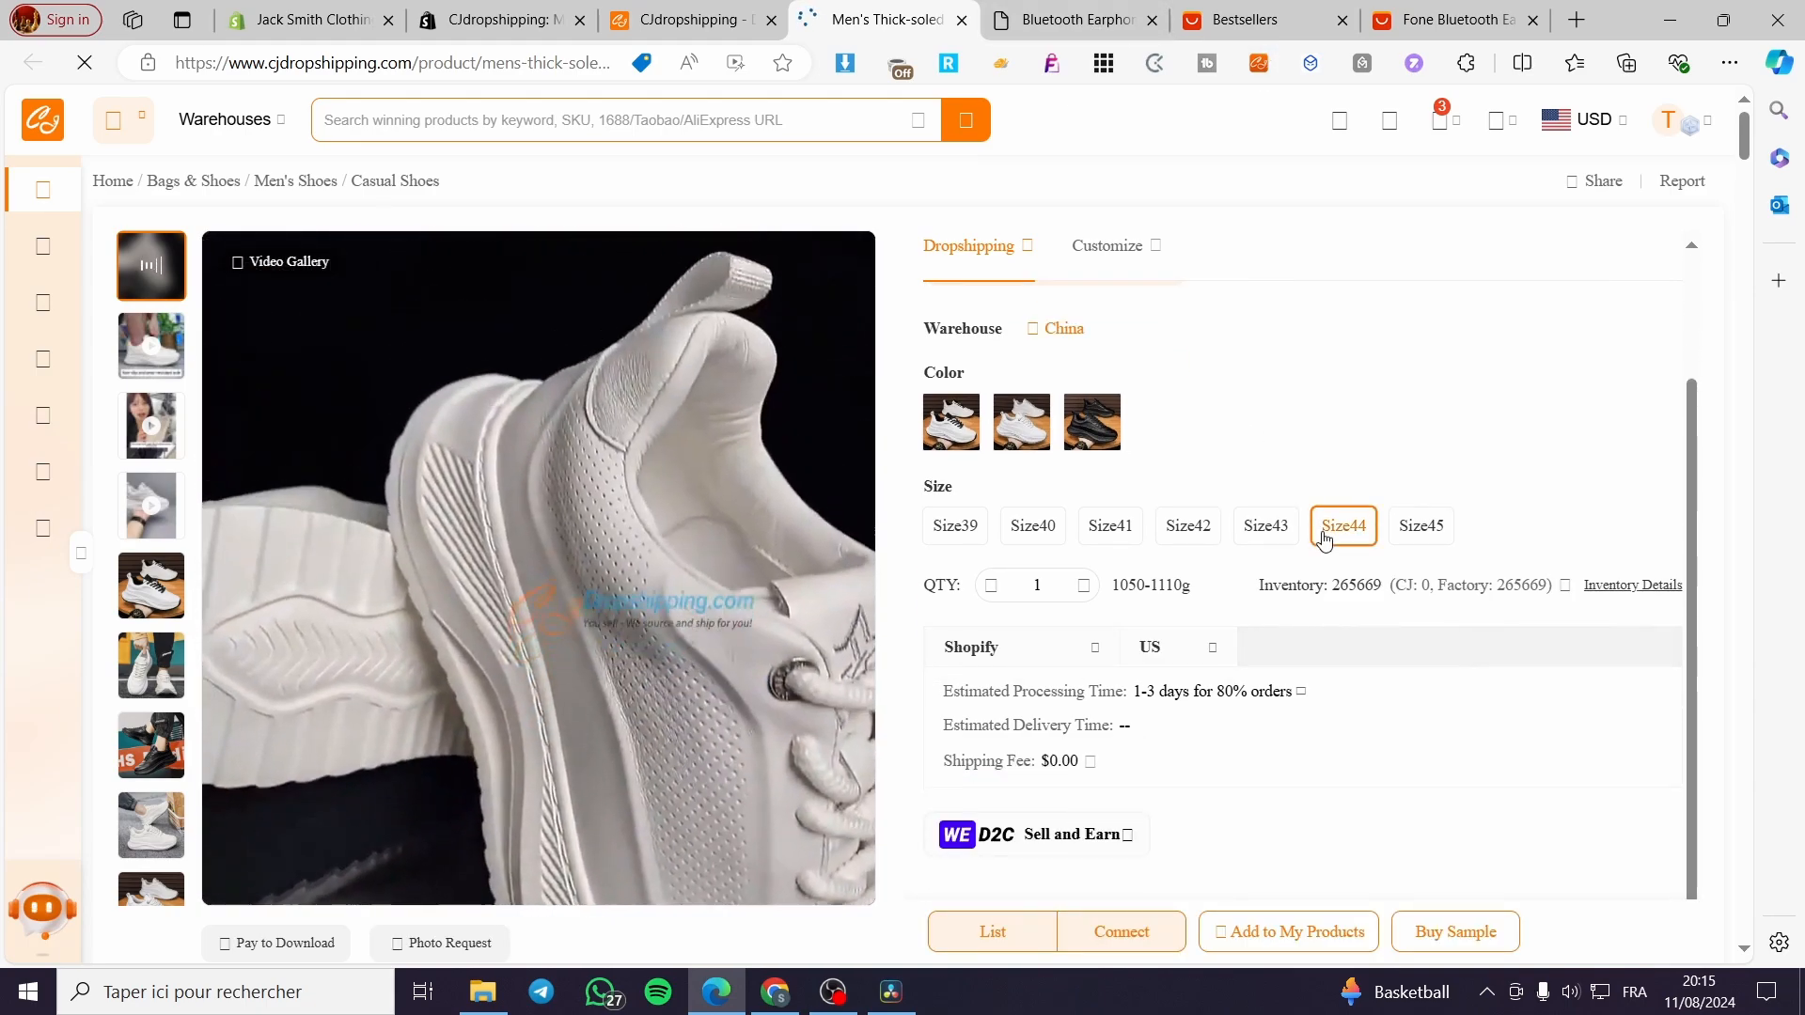